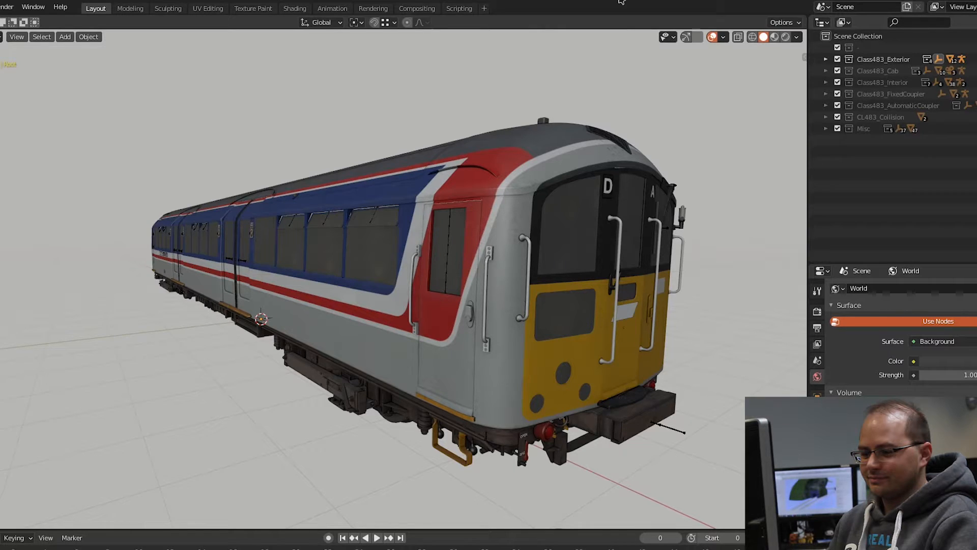
# Step: Bring the reference board over the viewport and examine the exterior photos of the Island Line train and its yellow cab ends
pyautogui.moveTo(619, 0); pyautogui.dragTo(531, 140, button='right')
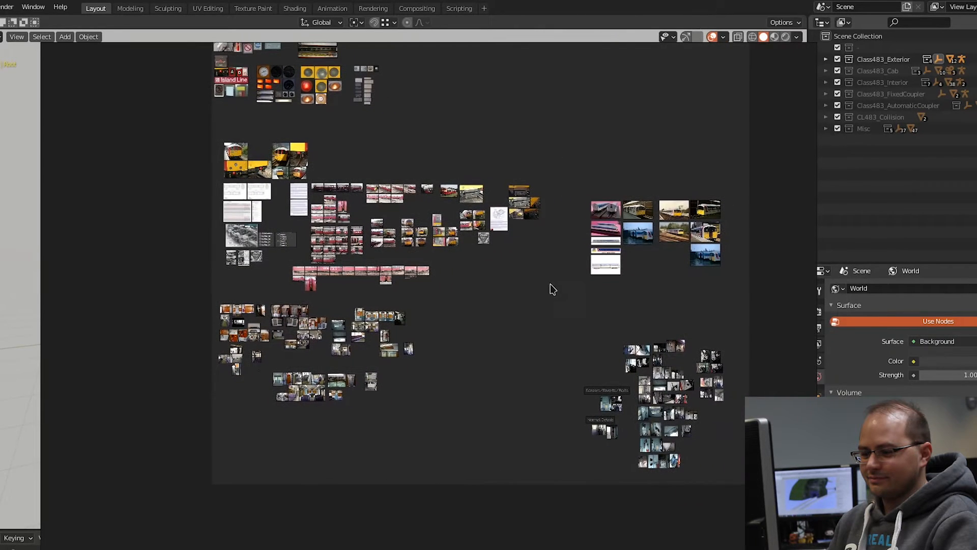
pyautogui.scroll(-4, 560, 168)
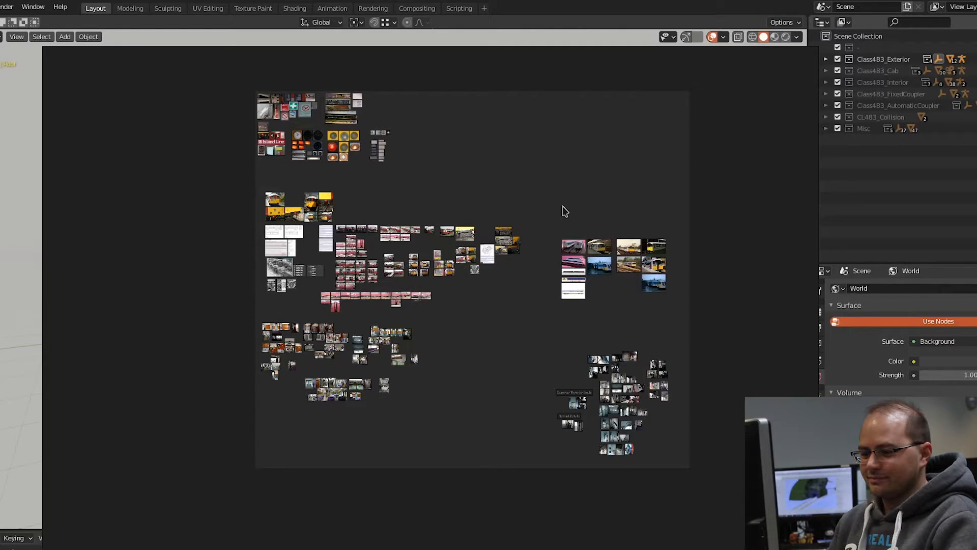
pyautogui.scroll(8, 426, 386)
pyautogui.scroll(5, 335, 200)
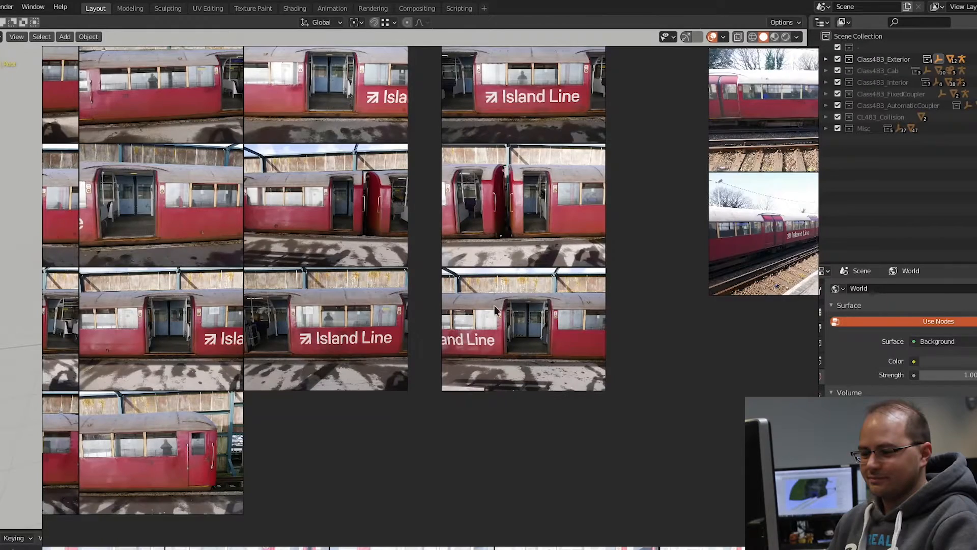
pyautogui.moveTo(627, 283); pyautogui.dragTo(401, 371, button='middle')
pyautogui.moveTo(664, 291); pyautogui.dragTo(545, 325, button='middle')
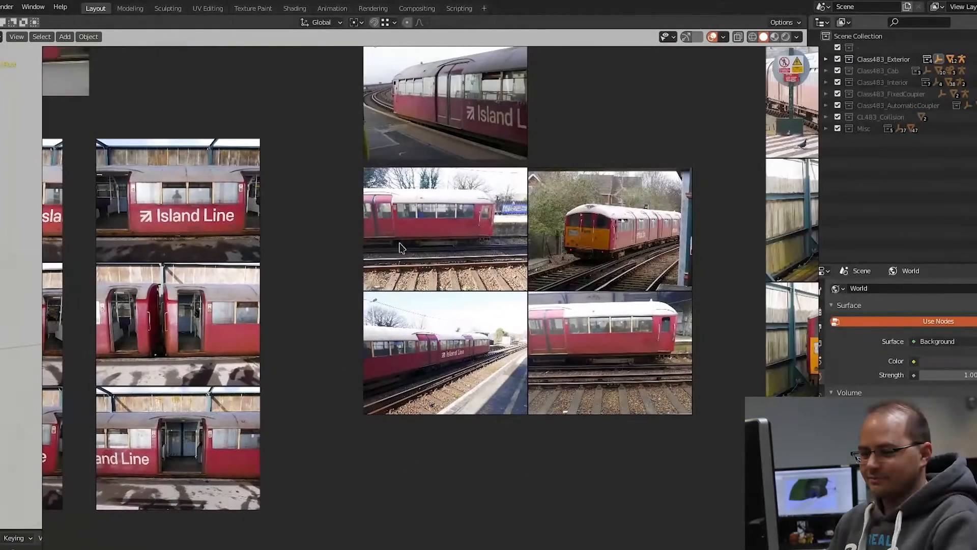
pyautogui.keyDown('shift'); pyautogui.moveTo(473, 351); pyautogui.dragTo(315, 341, button='middle'); pyautogui.keyUp('shift')
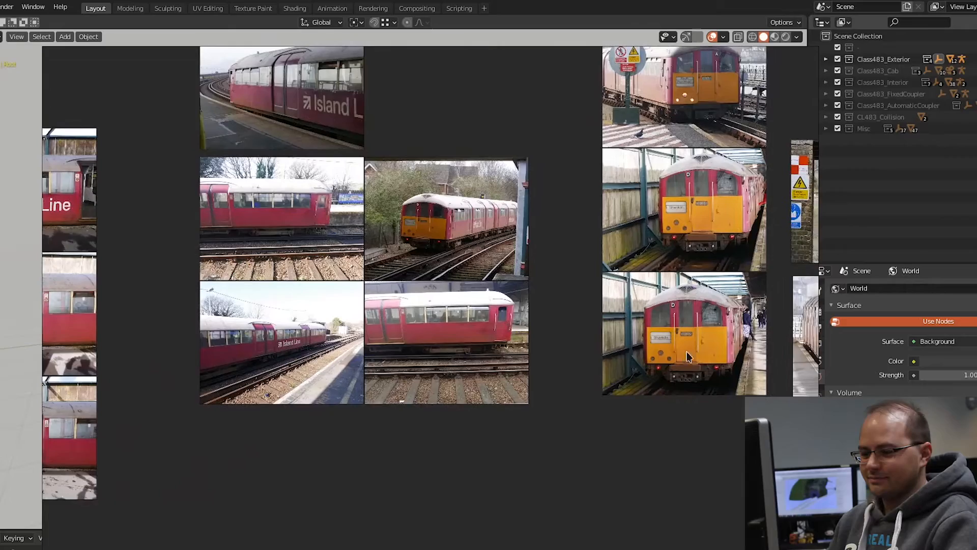
pyautogui.keyDown('shift'); pyautogui.moveTo(677, 356); pyautogui.dragTo(602, 389, button='middle'); pyautogui.keyUp('shift')
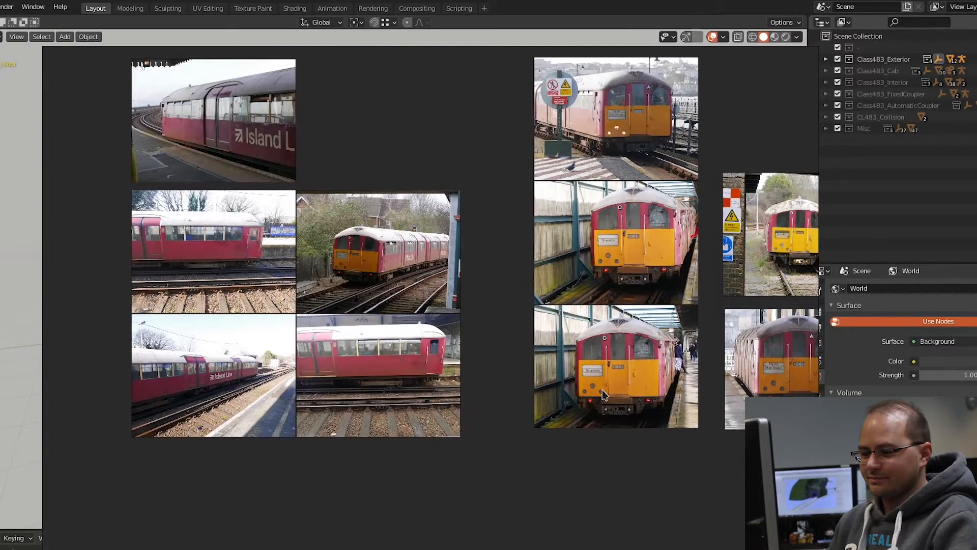
pyautogui.scroll(-2, 653, 379)
pyautogui.scroll(-4, 654, 379)
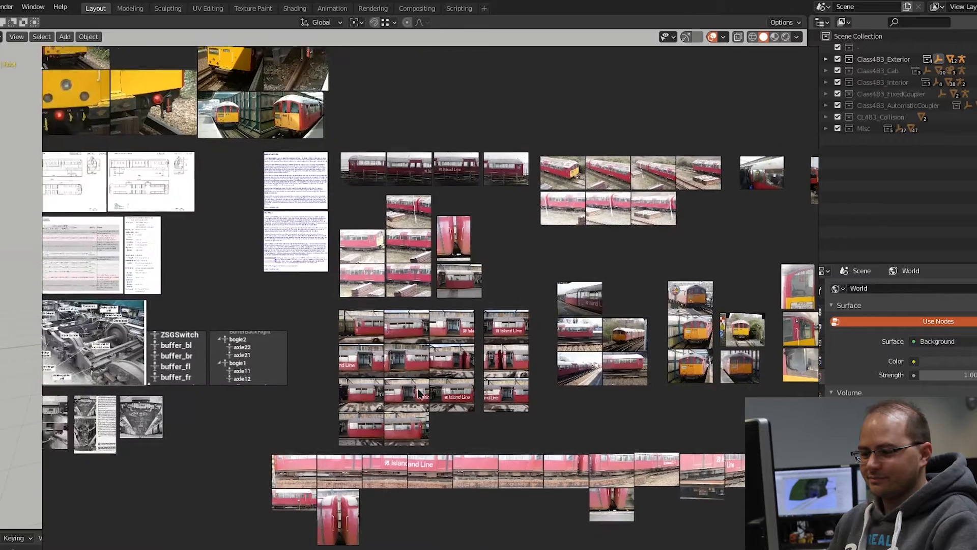
pyautogui.scroll(2, 445, 273)
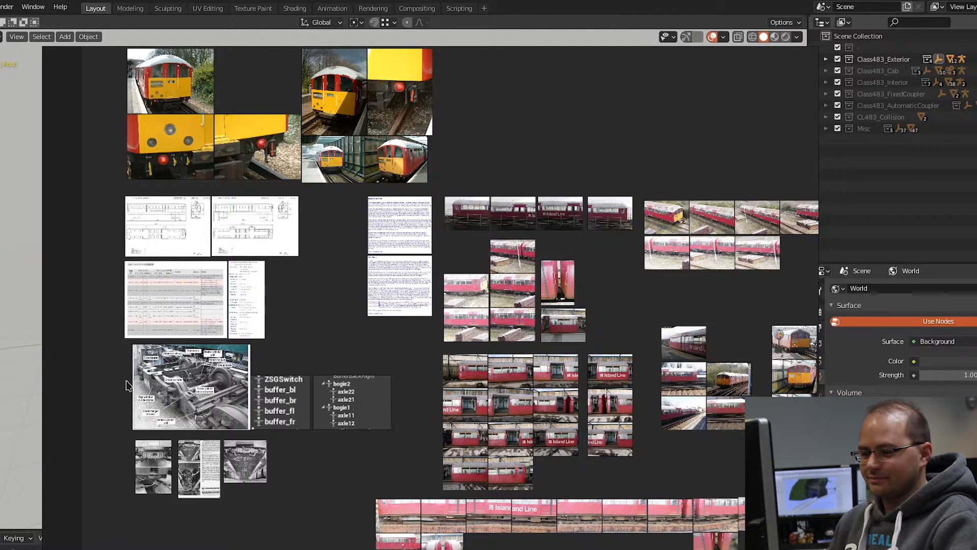
# Step: Examine the passenger interior photos on the reference board, including the equipment cabinets and end doors
pyautogui.keyDown('shift'); pyautogui.moveTo(534, 478); pyautogui.dragTo(537, 255, button='middle'); pyautogui.keyUp('shift')
pyautogui.keyDown('shift'); pyautogui.moveTo(439, 397); pyautogui.dragTo(449, 325, button='middle'); pyautogui.keyUp('shift')
pyautogui.moveTo(577, 464); pyautogui.dragTo(584, 399, button='middle')
pyautogui.scroll(3, 355, 175)
pyautogui.scroll(5, 354, 176)
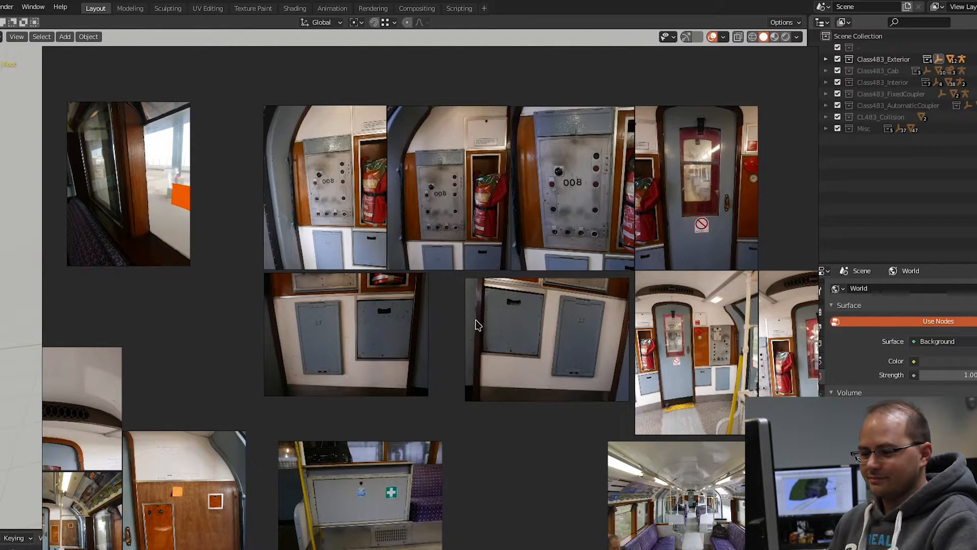
pyautogui.scroll(-9, 477, 325)
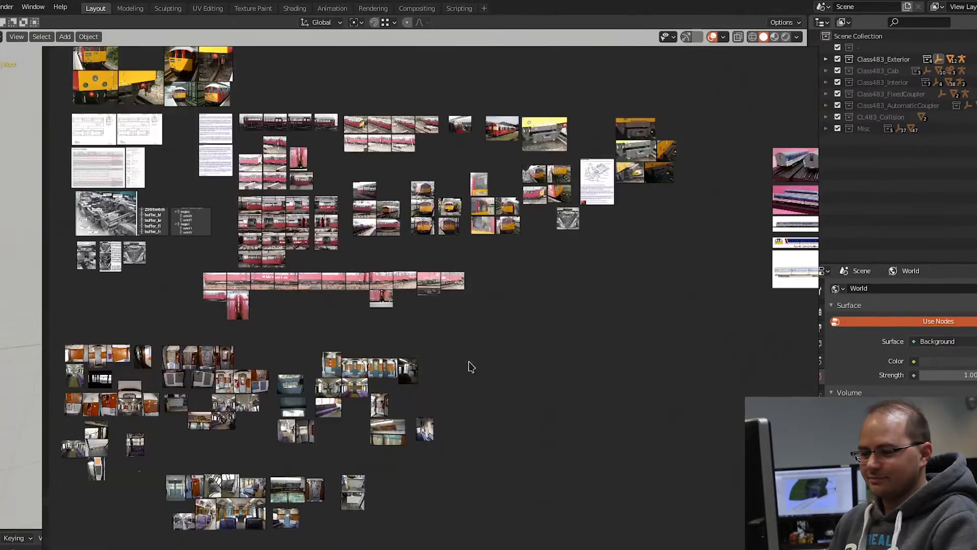
# Step: Examine the driver's cab photos on the reference board, including the controls, gauges, seat and footwell
pyautogui.moveTo(580, 305); pyautogui.dragTo(452, 248, button='middle')
pyautogui.moveTo(524, 311); pyautogui.dragTo(392, 221, button='middle')
pyautogui.scroll(5, 639, 466)
pyautogui.scroll(2, 662, 476)
pyautogui.moveTo(605, 262); pyautogui.dragTo(528, 428, button='middle')
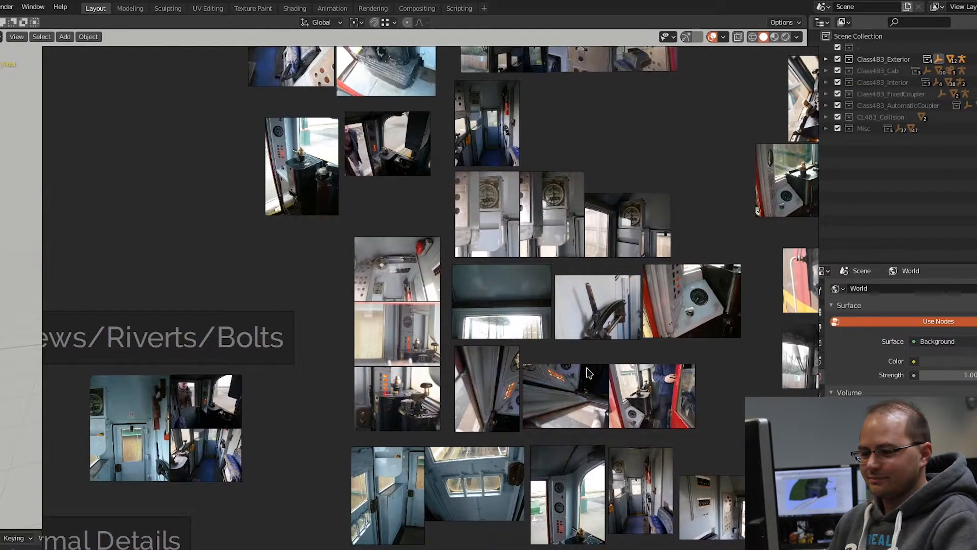
pyautogui.moveTo(586, 368); pyautogui.dragTo(594, 500, button='middle')
pyautogui.scroll(3, 317, 239)
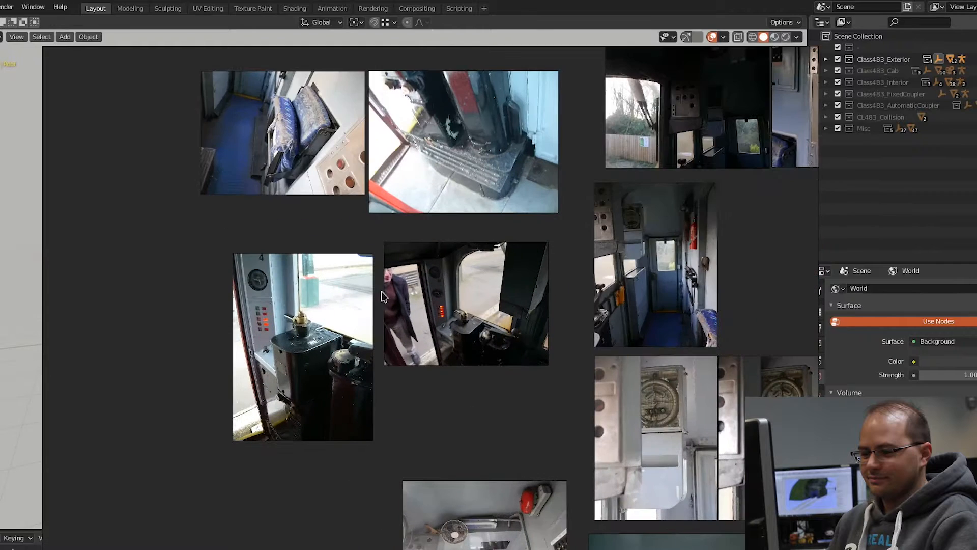
pyautogui.scroll(-2, 486, 229)
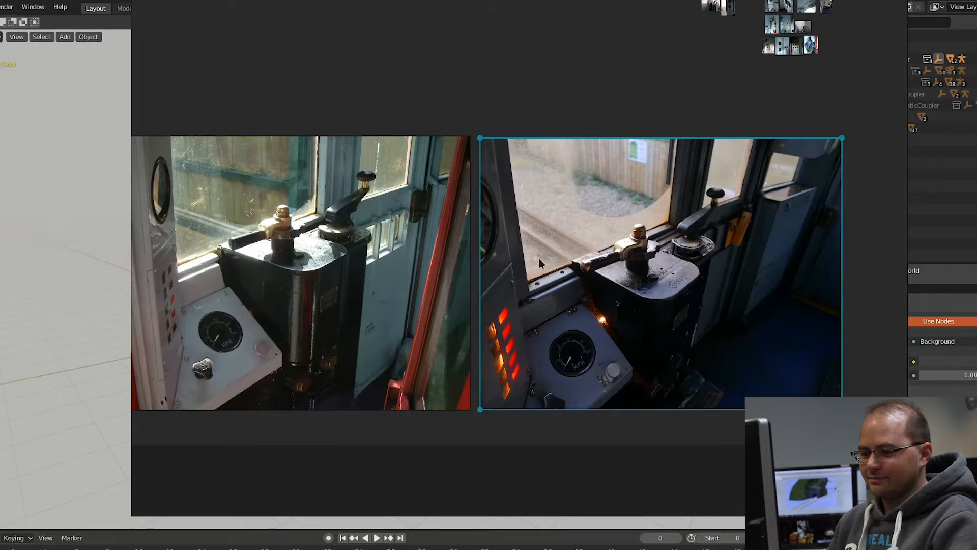
# Step: Compare the two large photos of the driver's control desk, and return to the train model
pyautogui.moveTo(539, 280); pyautogui.dragTo(594, 272, button='middle')
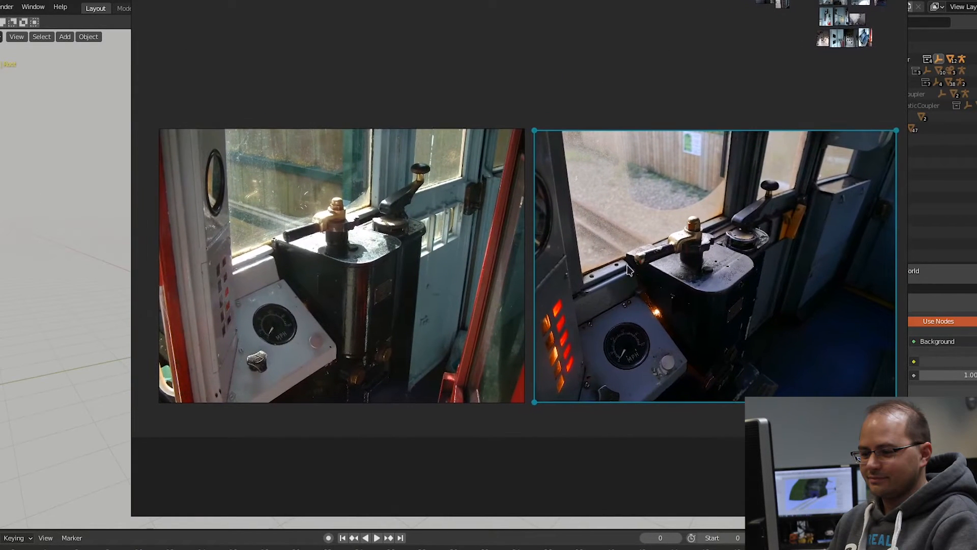
pyautogui.scroll(-1, 695, 326)
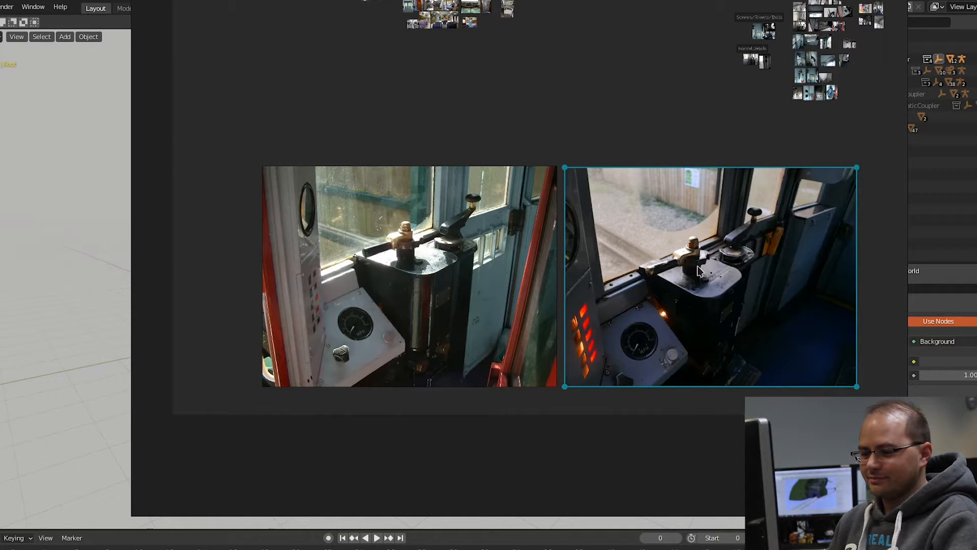
pyautogui.scroll(1, 589, 361)
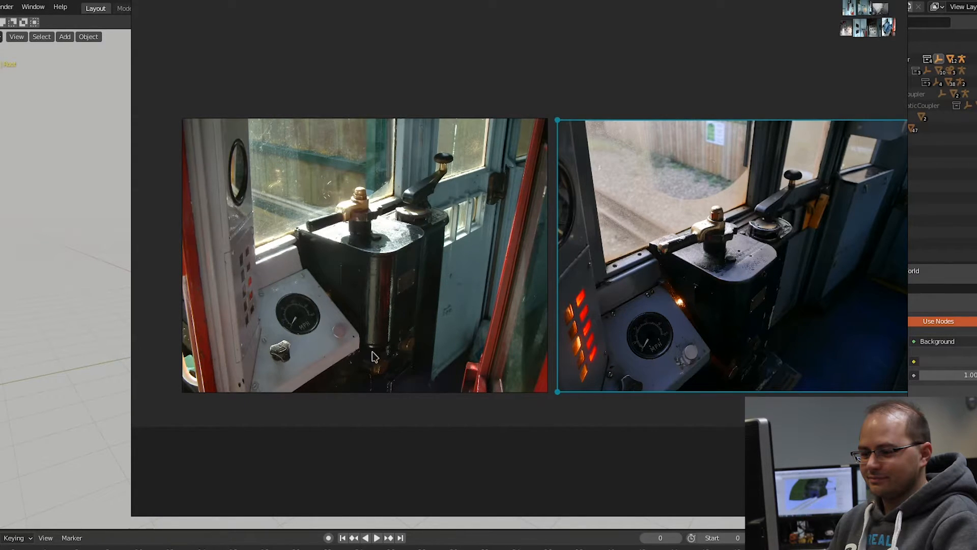
pyautogui.click(553, 111)
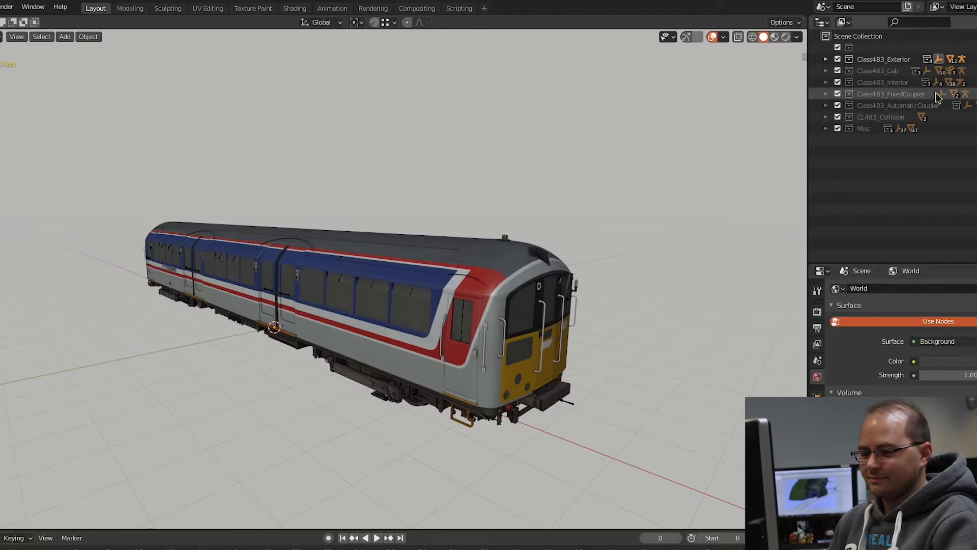
# Step: Hide the Class483_Exterior collection, show Class483_Cab, and place the control desk photo beside the modelled driver's desk
pyautogui.click(974, 59)
pyautogui.click(975, 71)
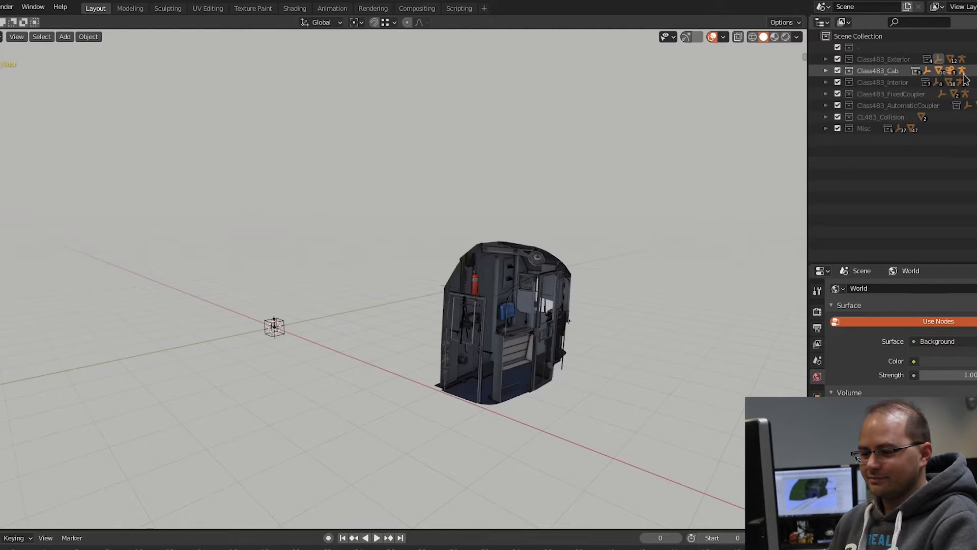
pyautogui.scroll(6, 416, 346)
pyautogui.moveTo(416, 346); pyautogui.dragTo(270, 333, button='middle')
pyautogui.scroll(8, 530, 356)
pyautogui.moveTo(530, 356); pyautogui.dragTo(513, 317, button='middle')
pyautogui.moveTo(976, 284); pyautogui.dragTo(863, 289, button='right')
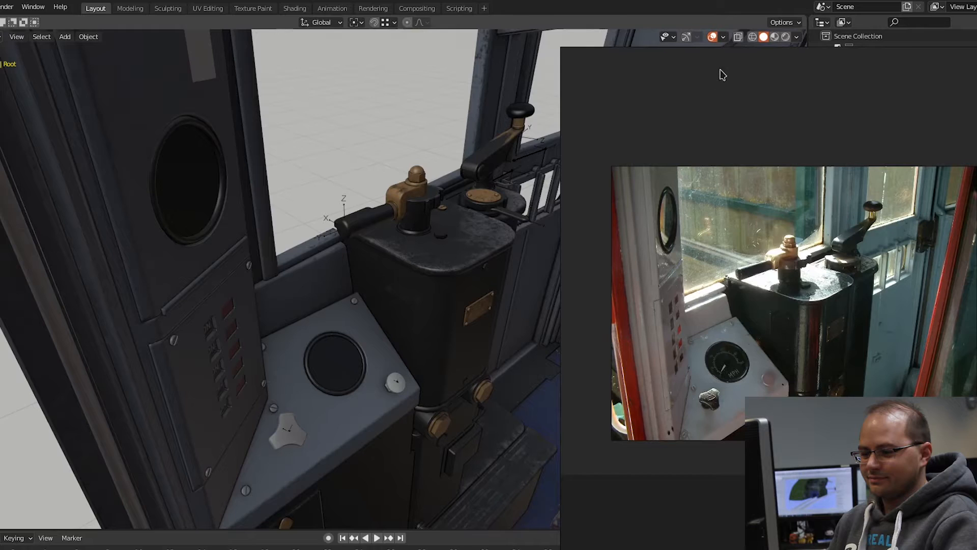
pyautogui.moveTo(718, 47); pyautogui.dragTo(719, 27)
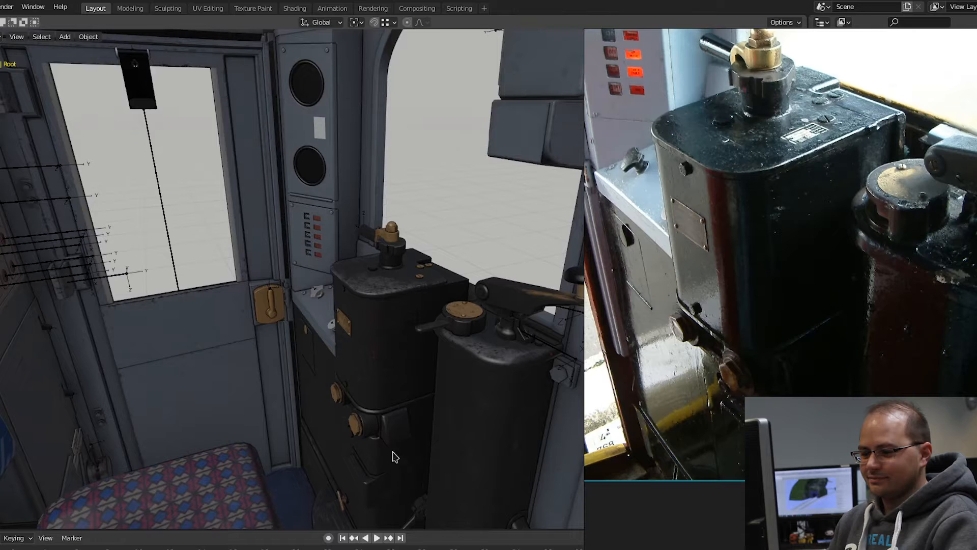
# Step: Examine the modelled control pedestals in the cab, from the brass bolts down to the base and footstep
pyautogui.scroll(4, 390, 456)
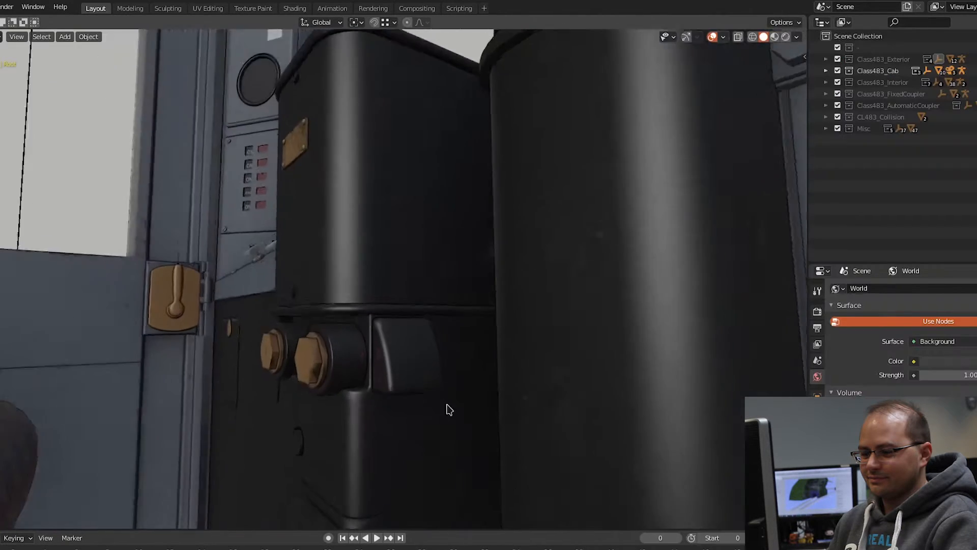
pyautogui.moveTo(447, 405)
pyautogui.mouseDown(button='middle')
pyautogui.moveTo(445, 416)
pyautogui.moveTo(438, 292)
pyautogui.moveTo(430, 411)
pyautogui.mouseUp(button='middle')
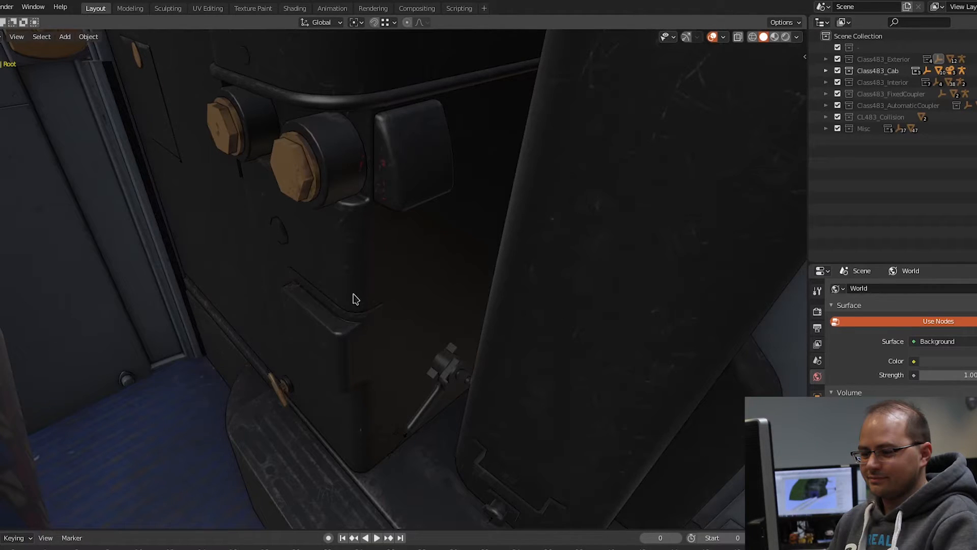
pyautogui.keyDown('shift'); pyautogui.moveTo(362, 429); pyautogui.dragTo(341, 343, button='middle'); pyautogui.keyUp('shift')
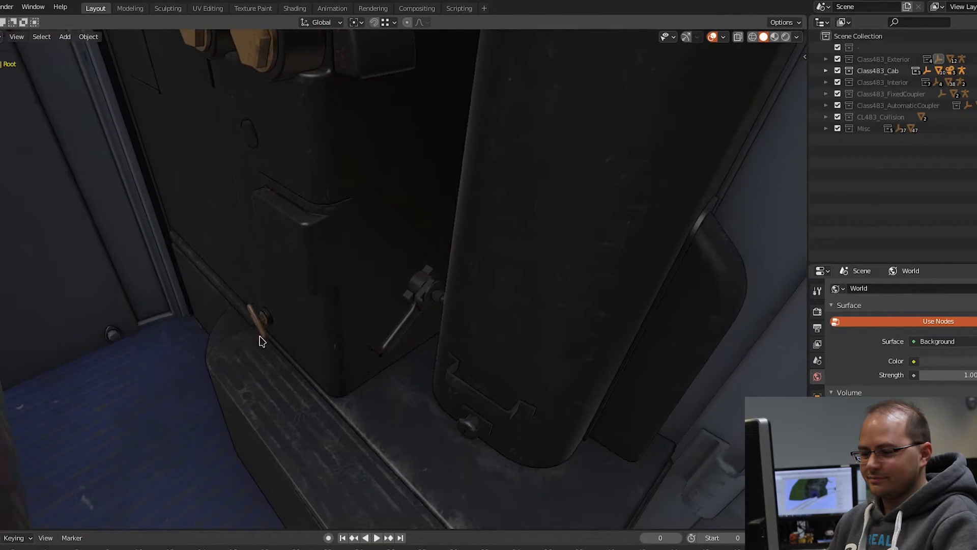
pyautogui.scroll(-3, 500, 370)
pyautogui.keyDown('shift'); pyautogui.moveTo(500, 370); pyautogui.dragTo(443, 421, button='middle'); pyautogui.keyUp('shift')
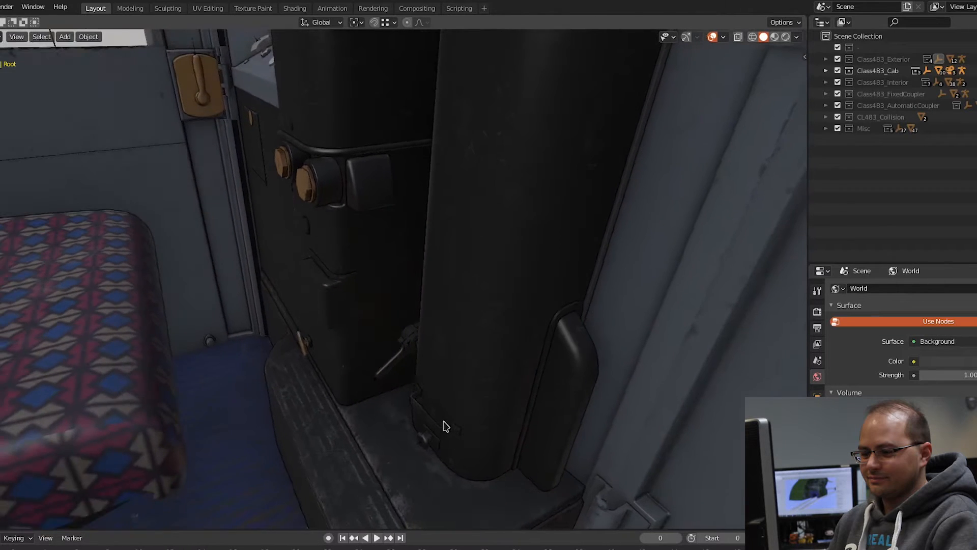
pyautogui.moveTo(441, 364); pyautogui.dragTo(460, 386, button='middle')
pyautogui.scroll(-3, 461, 385)
pyautogui.moveTo(488, 284); pyautogui.dragTo(497, 277, button='middle')
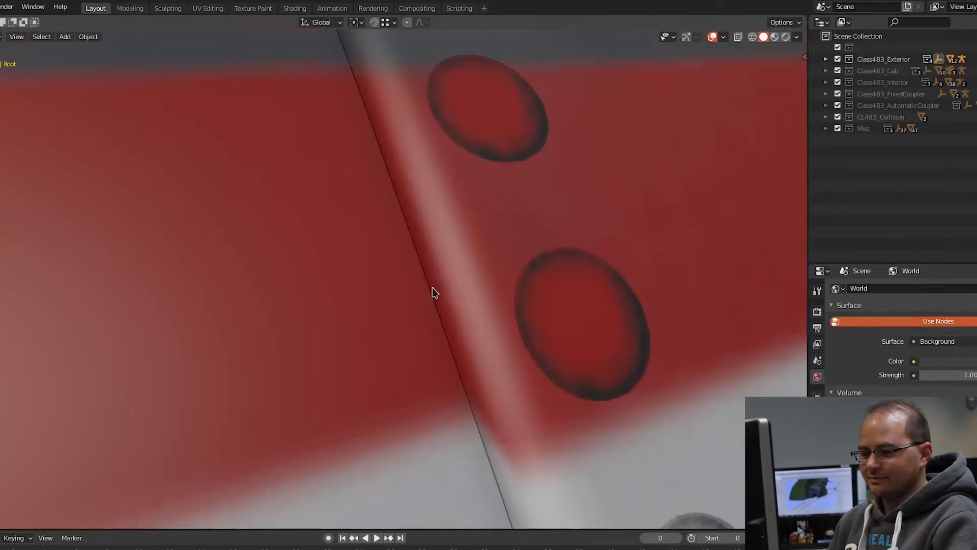
pyautogui.scroll(-3, 479, 301)
pyautogui.scroll(-12, 479, 301)
pyautogui.moveTo(545, 320); pyautogui.dragTo(461, 300, button='middle')
pyautogui.scroll(4, 591, 346)
pyautogui.moveTo(590, 350); pyautogui.dragTo(586, 285, button='middle')
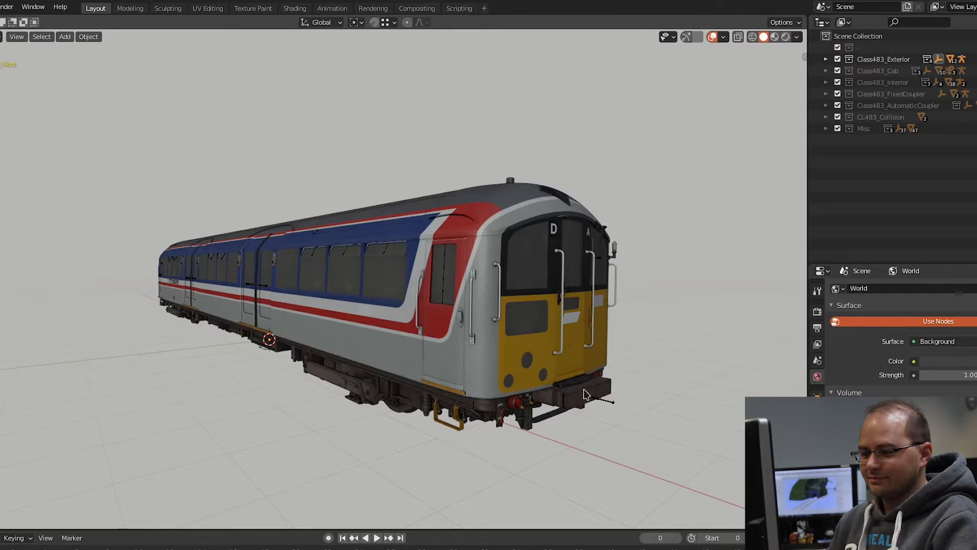
# Step: Examine the coupler block, lamp and underframe details at the yellow cab end of the exterior model
pyautogui.scroll(6, 585, 398)
pyautogui.scroll(-2, 595, 394)
pyautogui.scroll(2, 571, 393)
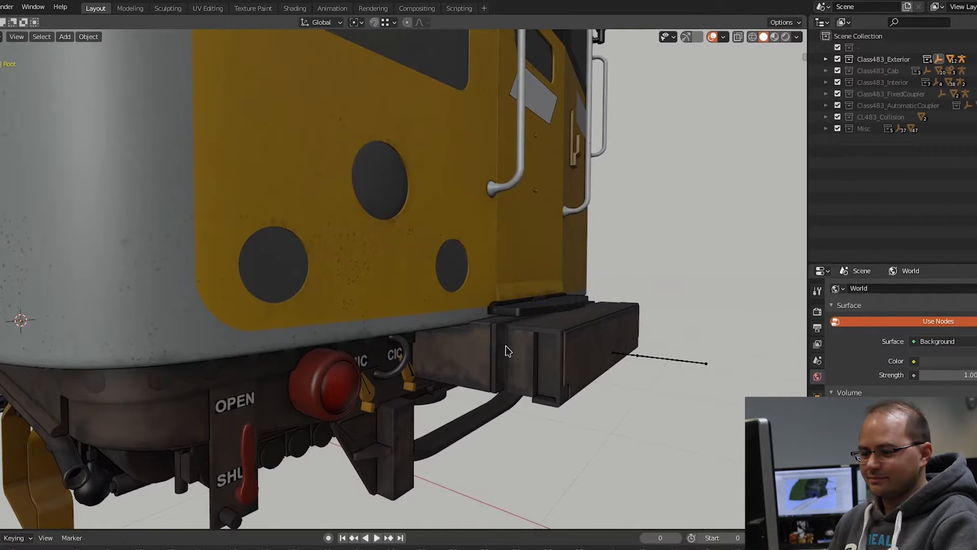
pyautogui.moveTo(497, 341); pyautogui.dragTo(539, 332, button='middle')
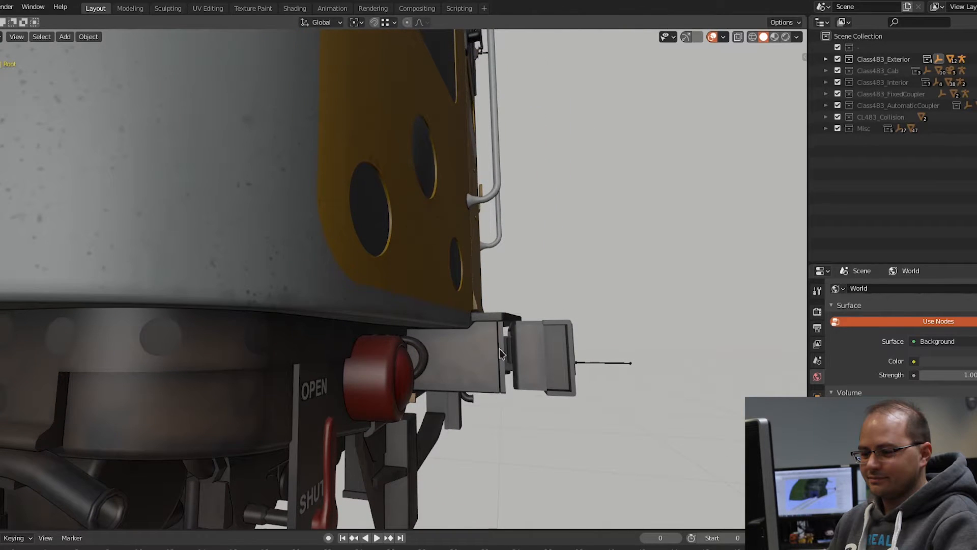
pyautogui.scroll(-10, 546, 360)
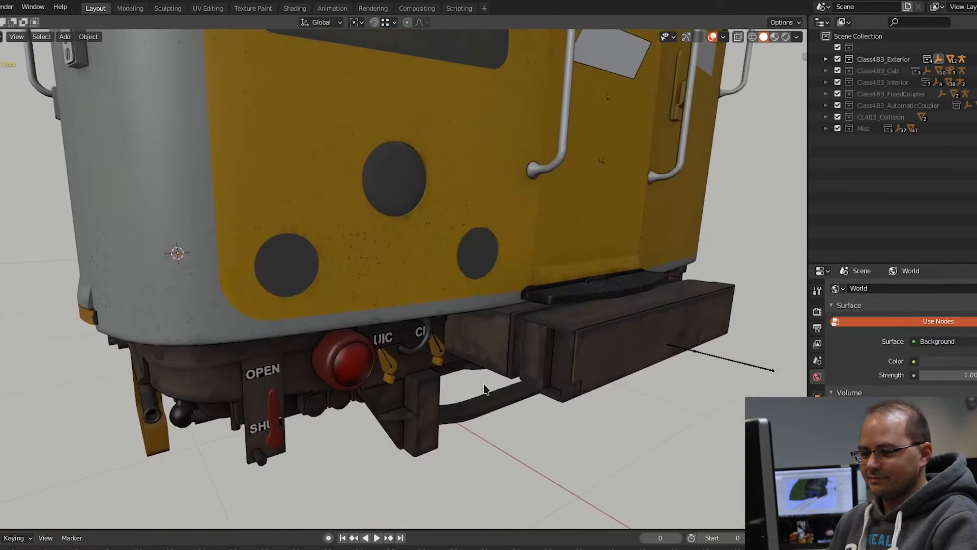
pyautogui.moveTo(501, 380); pyautogui.dragTo(500, 374, button='middle')
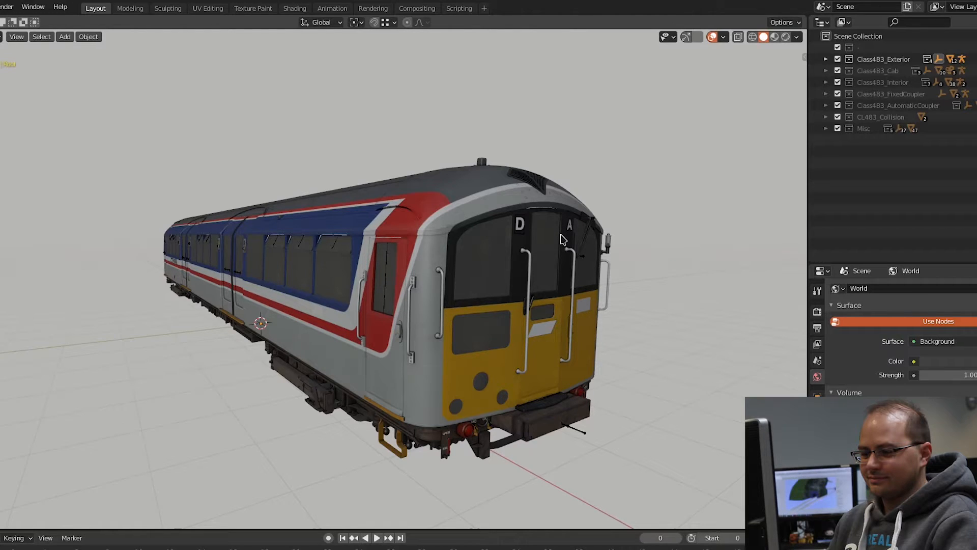
pyautogui.moveTo(465, 404); pyautogui.dragTo(477, 374, button='middle')
# Step: Inspect the full carriage side in the front orthographic view, and return to a perspective view
pyautogui.press('KP_1')
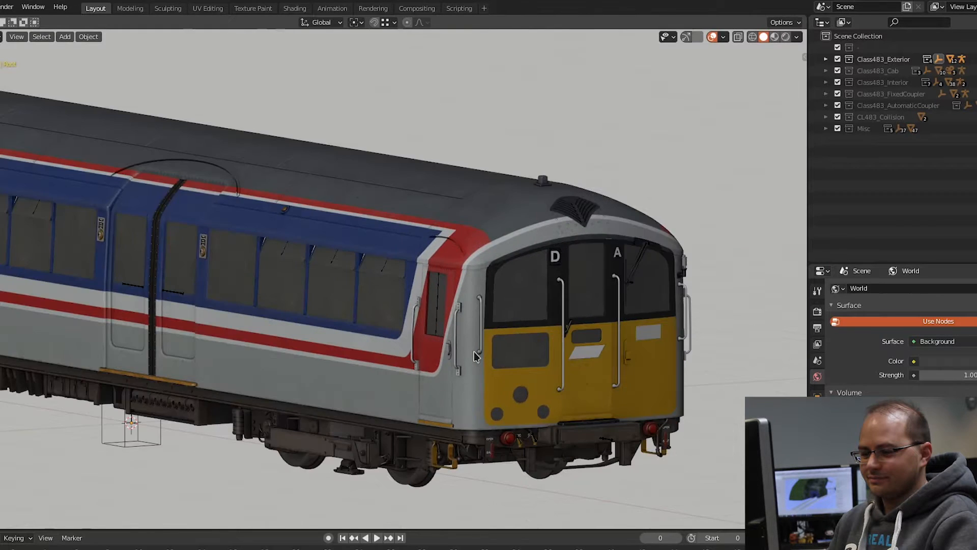
pyautogui.scroll(-4, 475, 350)
pyautogui.keyDown('shift'); pyautogui.moveTo(344, 326); pyautogui.dragTo(579, 298, button='middle'); pyautogui.keyUp('shift')
pyautogui.scroll(-2, 569, 297)
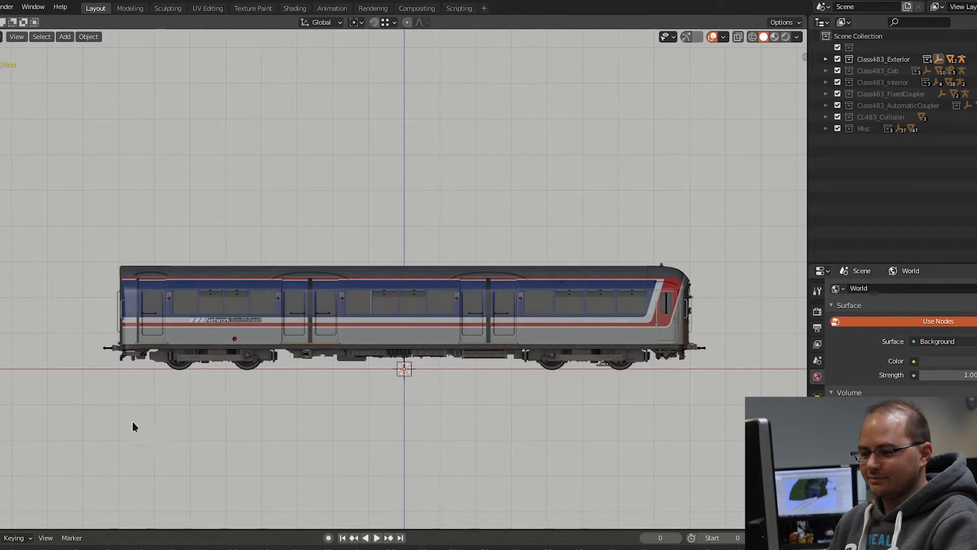
pyautogui.scroll(1, 698, 344)
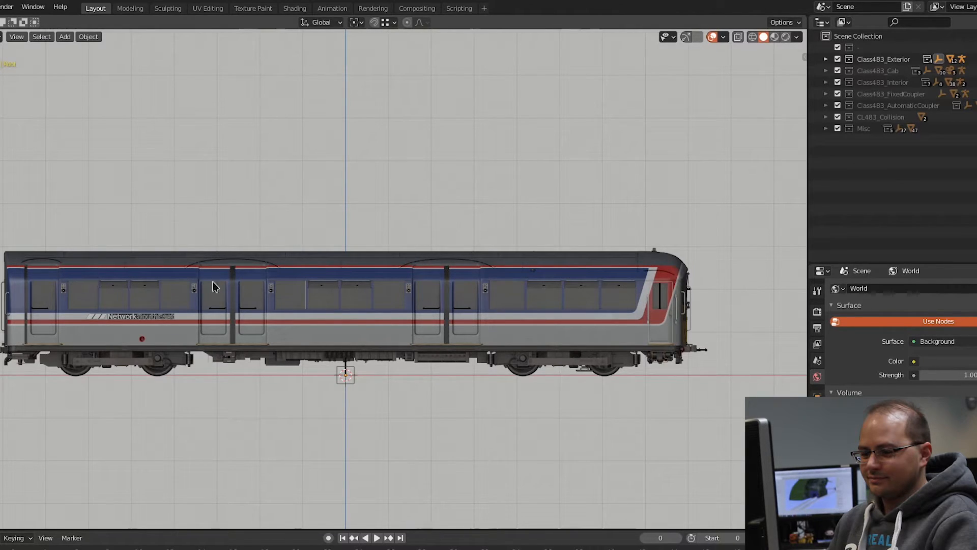
pyautogui.keyDown('shift'); pyautogui.moveTo(583, 274); pyautogui.dragTo(605, 280, button='middle'); pyautogui.keyUp('shift')
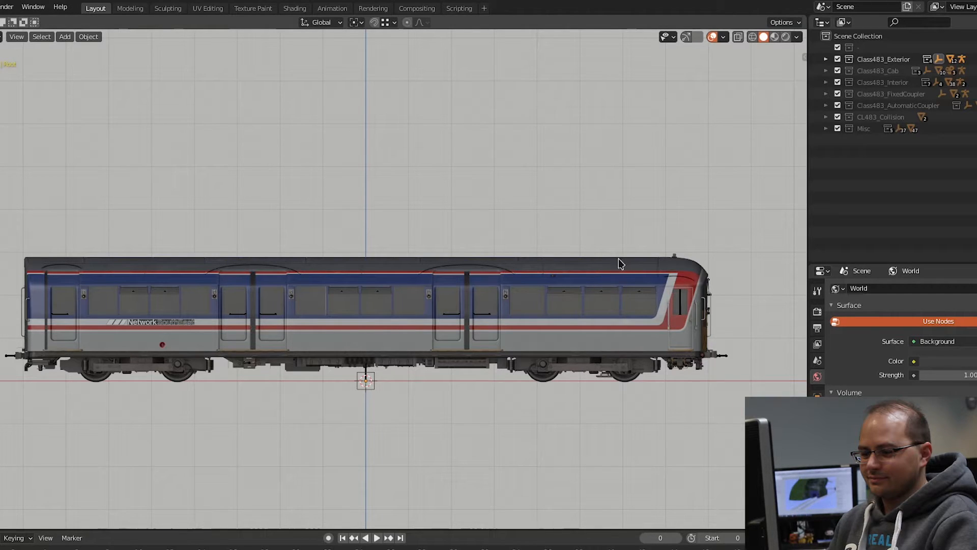
pyautogui.moveTo(633, 288); pyautogui.dragTo(676, 279, button='middle')
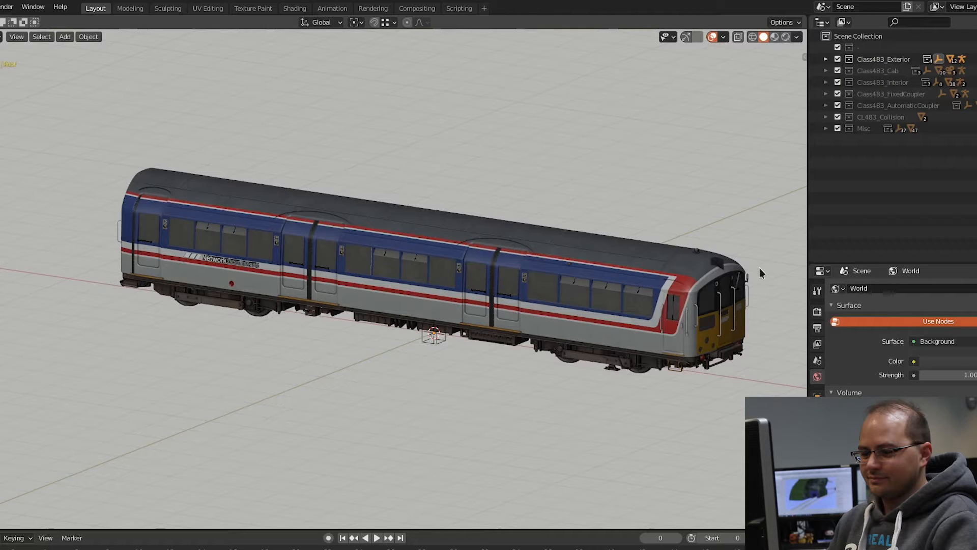
pyautogui.press('KP_5')
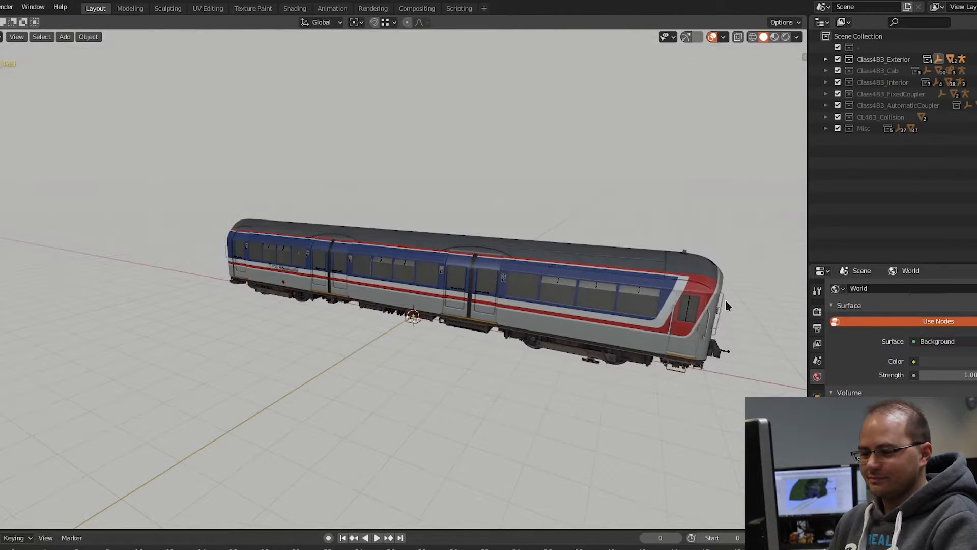
# Step: Examine the painted exterior around the cab end, from the red side door to the yellow front and roof
pyautogui.scroll(4, 722, 300)
pyautogui.moveTo(724, 311); pyautogui.dragTo(689, 305, button='middle')
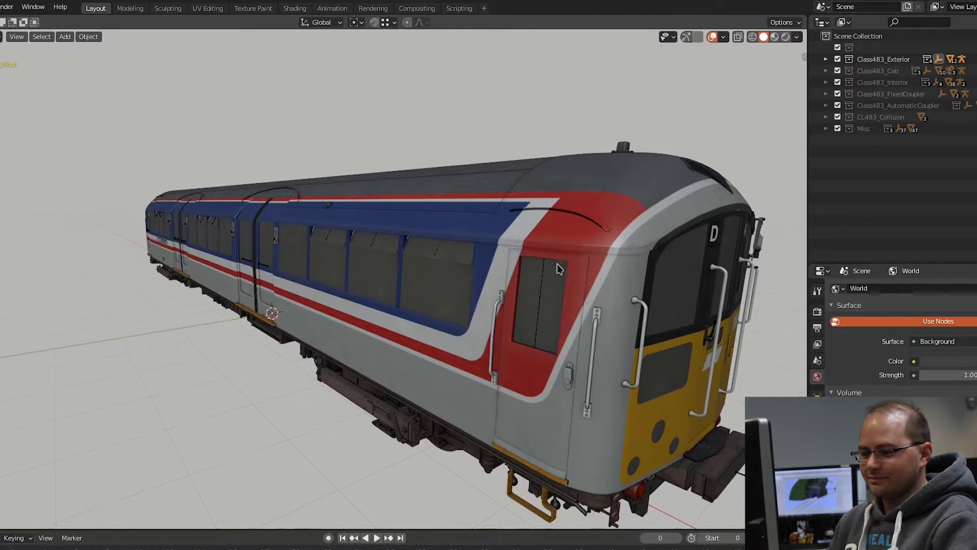
pyautogui.keyDown('shift'); pyautogui.moveTo(574, 398); pyautogui.dragTo(553, 379, button='middle'); pyautogui.keyUp('shift')
pyautogui.moveTo(564, 305); pyautogui.dragTo(481, 420, button='middle')
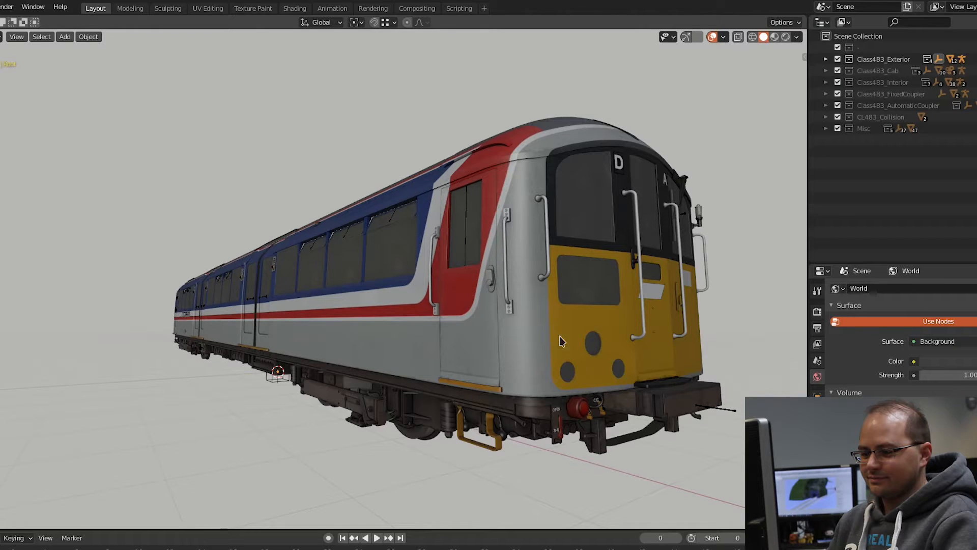
pyautogui.moveTo(556, 334); pyautogui.dragTo(545, 321, button='middle')
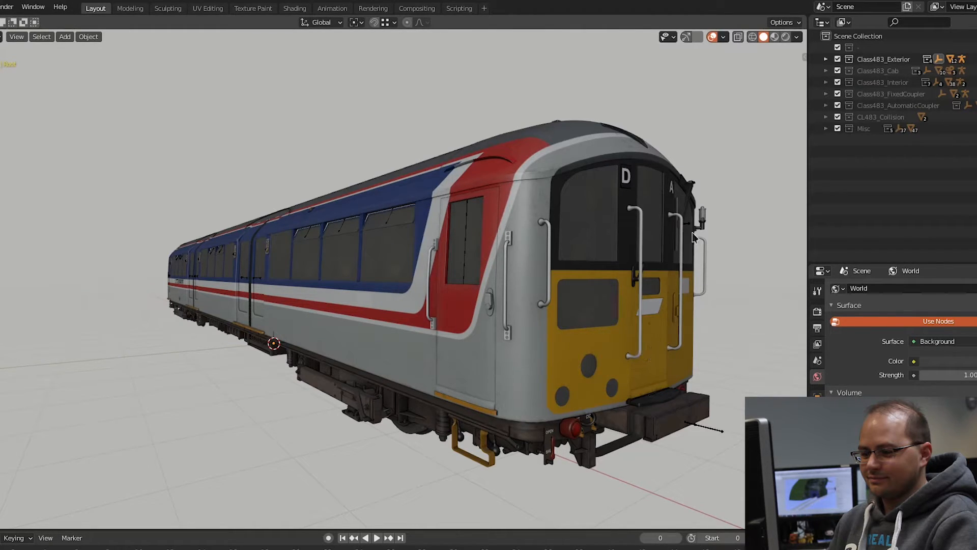
# Step: Set the viewport shading colour to Object and display the wireframe over the exterior model
pyautogui.click(796, 37)
pyautogui.click(788, 181)
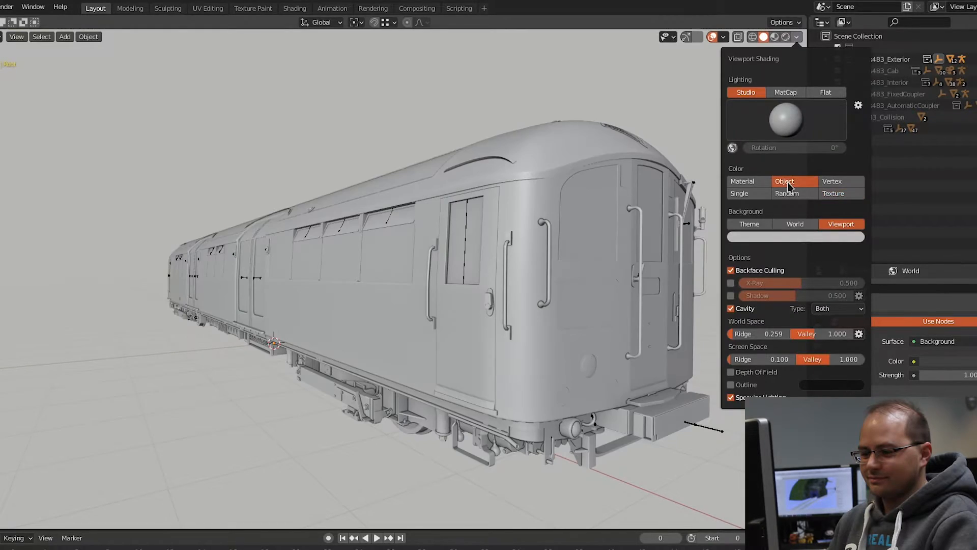
pyautogui.press('q')
pyautogui.click(569, 338)
pyautogui.keyDown('shift'); pyautogui.moveTo(569, 334); pyautogui.dragTo(574, 360, button='middle'); pyautogui.keyUp('shift')
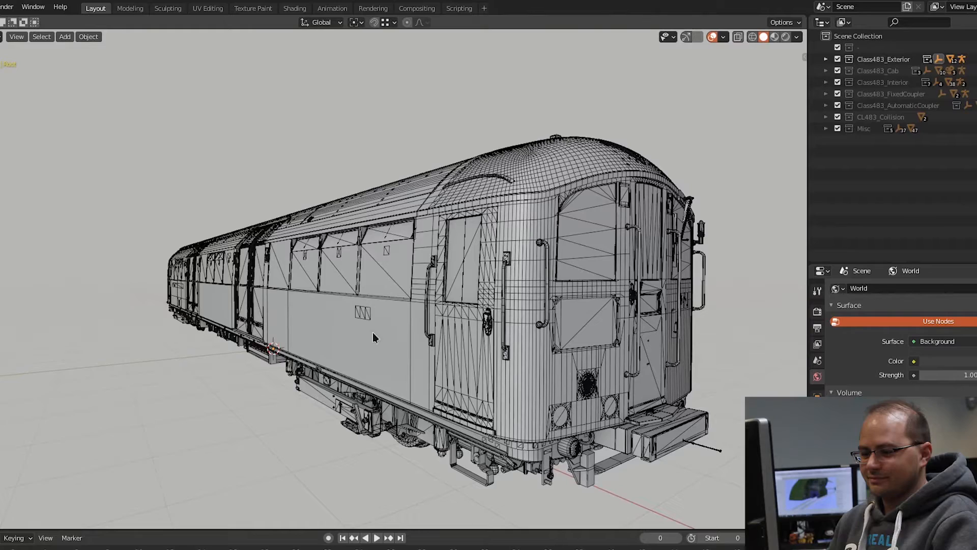
# Step: Examine the wireframe topology of the cab end, covering the curved roof, front windows, handrails and coupler area
pyautogui.keyDown('shift'); pyautogui.moveTo(545, 451); pyautogui.dragTo(548, 392, button='middle'); pyautogui.keyUp('shift')
pyautogui.keyDown('shift'); pyautogui.moveTo(589, 337); pyautogui.dragTo(581, 367, button='middle'); pyautogui.keyUp('shift')
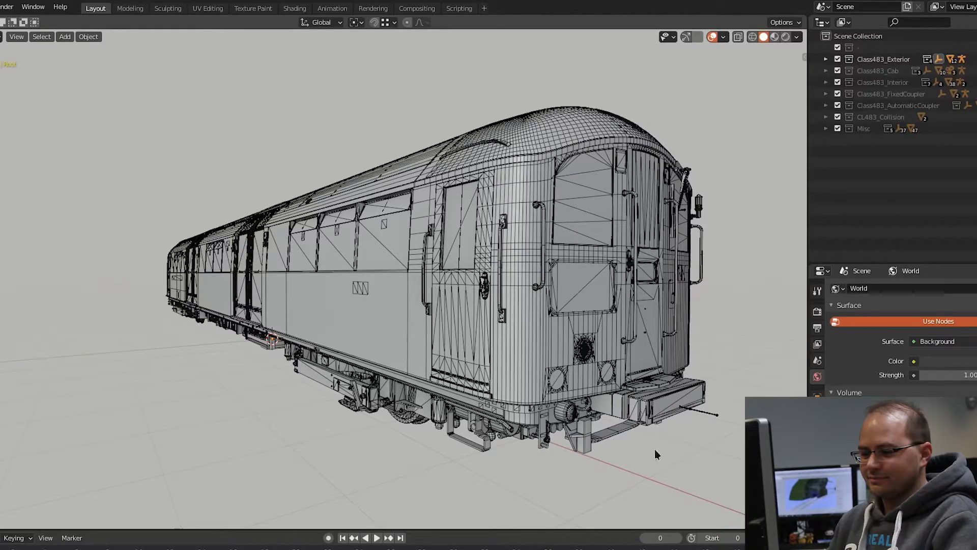
pyautogui.moveTo(647, 457); pyautogui.dragTo(454, 358, button='middle')
pyautogui.moveTo(520, 358); pyautogui.dragTo(558, 301, button='middle')
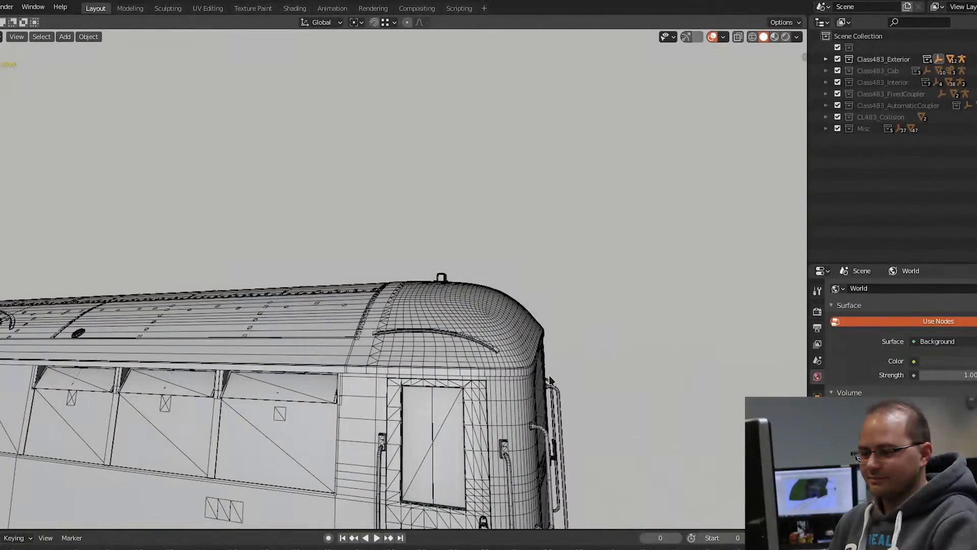
pyautogui.moveTo(521, 375); pyautogui.dragTo(349, 333, button='middle')
pyautogui.moveTo(592, 331); pyautogui.dragTo(598, 252, button='middle')
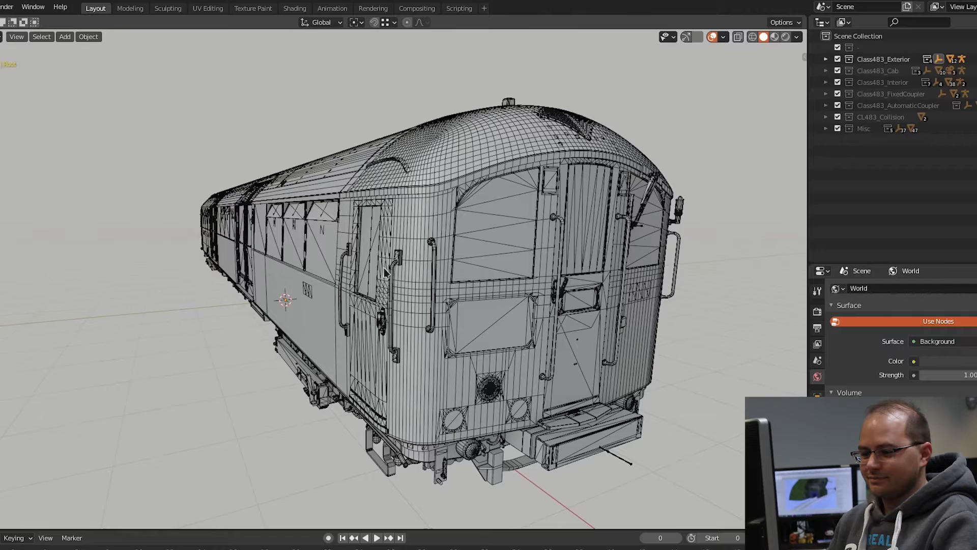
pyautogui.moveTo(487, 346); pyautogui.dragTo(486, 369, button='middle')
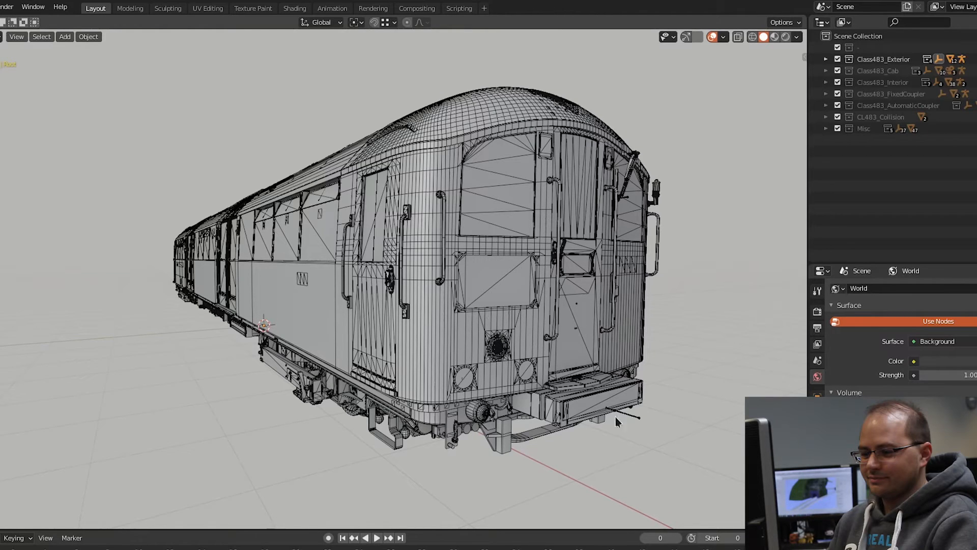
pyautogui.moveTo(632, 243); pyautogui.dragTo(565, 254, button='middle')
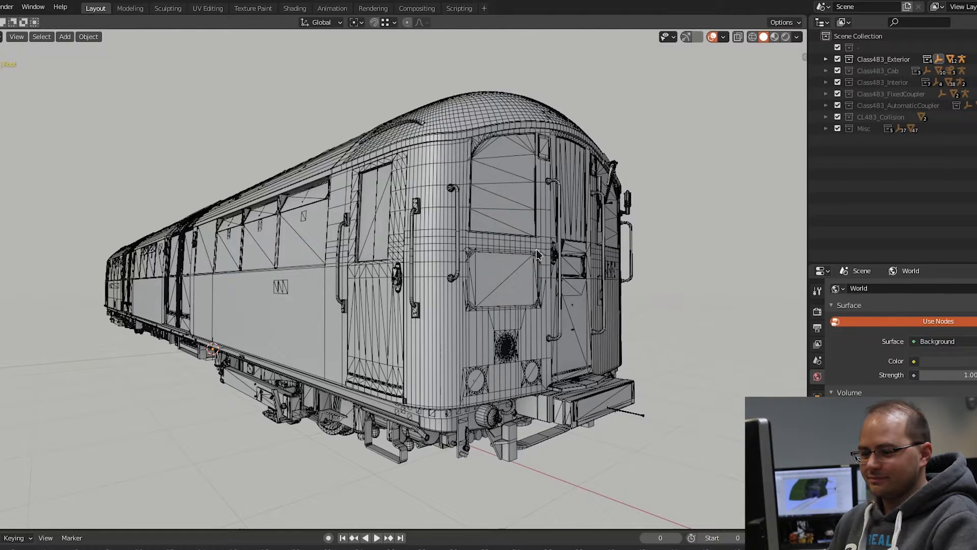
pyautogui.moveTo(514, 293); pyautogui.dragTo(477, 298, button='middle')
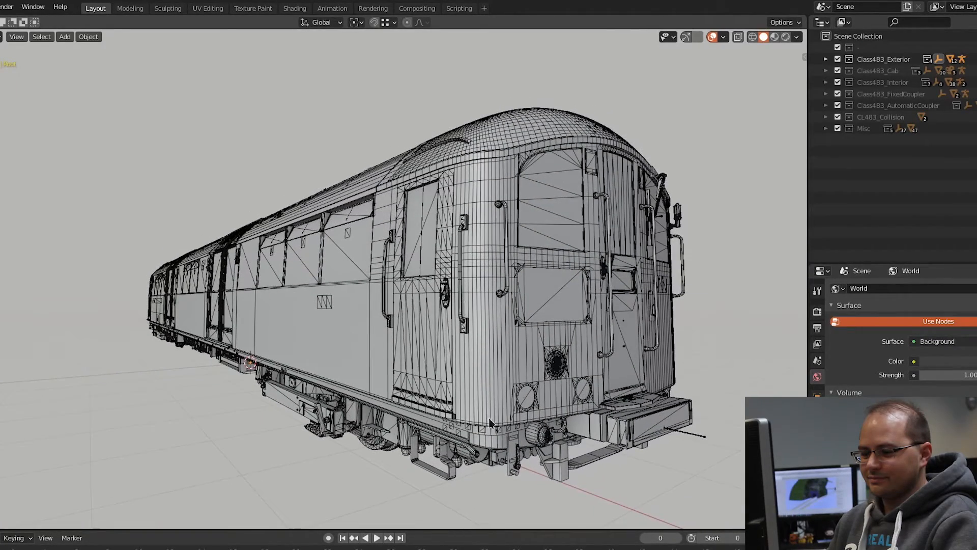
# Step: Play the animation to open the passenger doors along the carriage side and stop it at frame 24
pyautogui.moveTo(474, 350); pyautogui.dragTo(354, 318, button='middle')
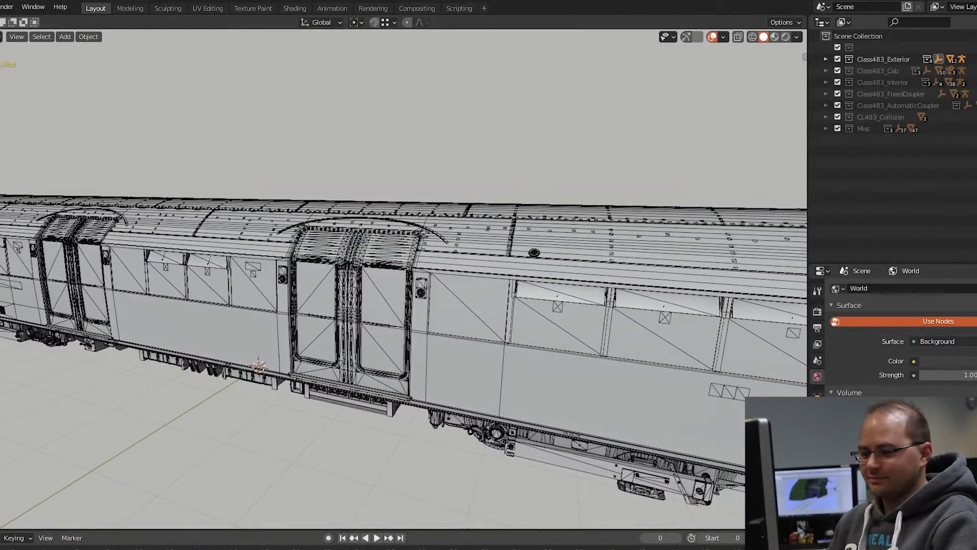
pyautogui.press('space')
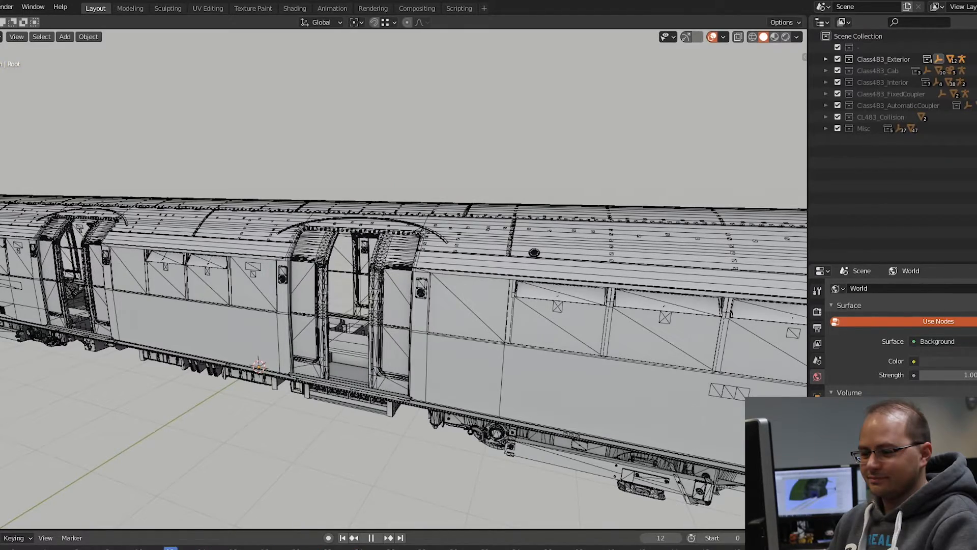
pyautogui.press('space')
# Step: Examine the mesh around the open passenger doorway, and replay the door animation, stopping at frame 24
pyautogui.scroll(6, 340, 345)
pyautogui.scroll(-6, 341, 344)
pyautogui.moveTo(367, 343); pyautogui.dragTo(264, 332, button='middle')
pyautogui.scroll(4, 277, 323)
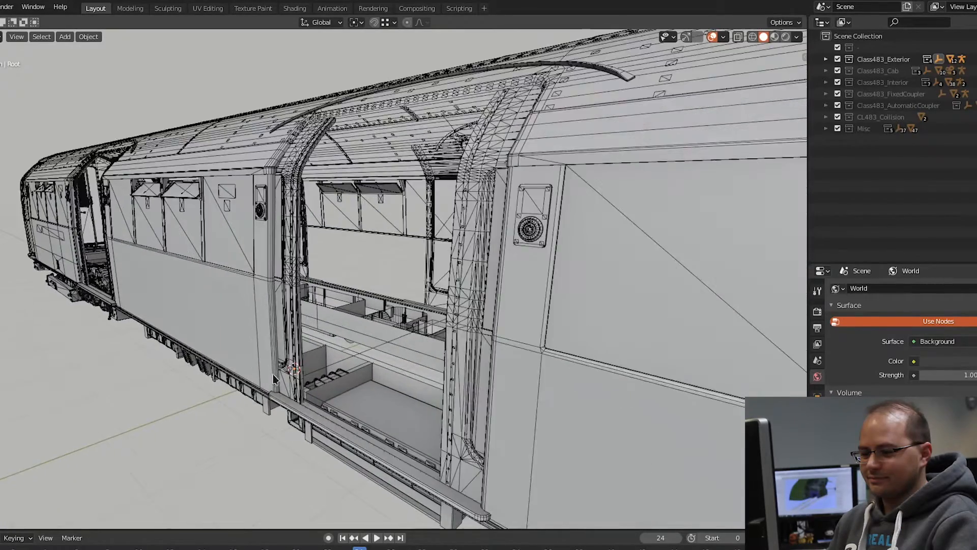
pyautogui.moveTo(328, 329); pyautogui.dragTo(446, 340, button='middle')
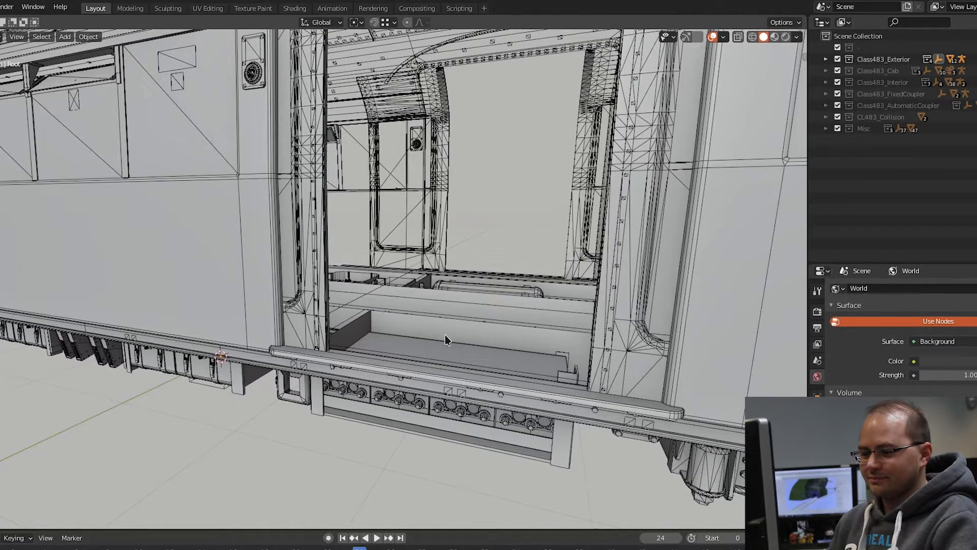
pyautogui.keyDown('shift'); pyautogui.moveTo(347, 206); pyautogui.dragTo(339, 318, button='middle'); pyautogui.keyUp('shift')
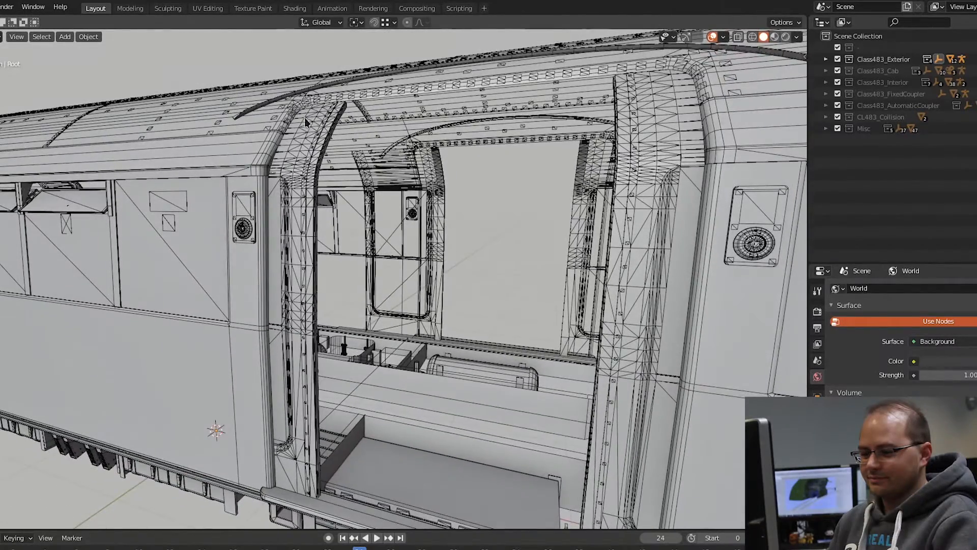
pyautogui.moveTo(655, 252); pyautogui.dragTo(509, 380, button='middle')
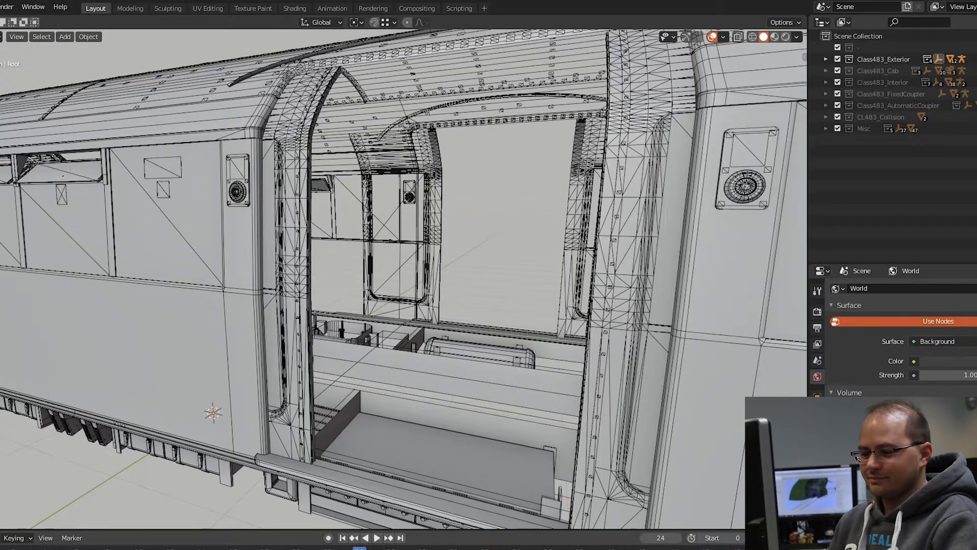
pyautogui.press('space')
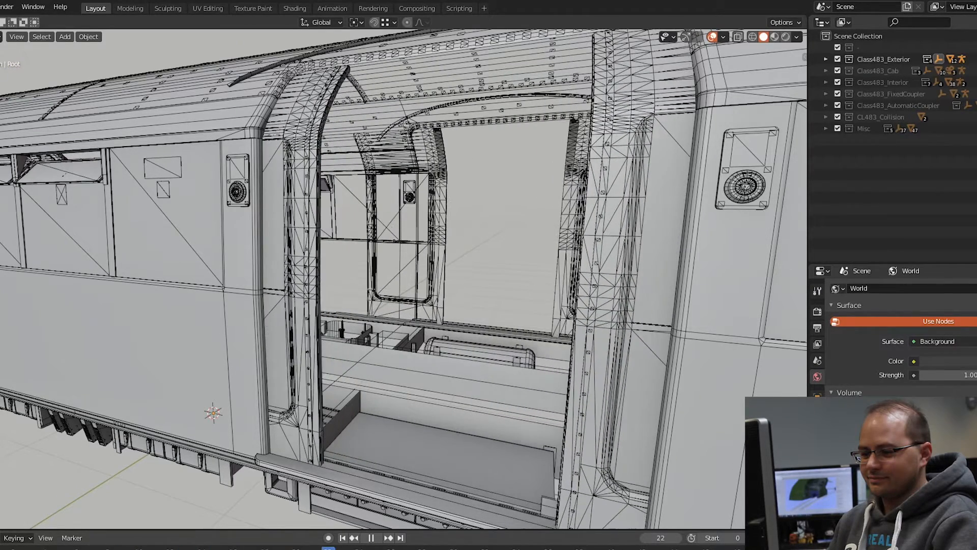
pyautogui.press('space')
# Step: Inspect the carriage side wireframe in the front orthographic view, from the middle doorway to the cab end
pyautogui.scroll(-5, 375, 347)
pyautogui.moveTo(361, 334)
pyautogui.mouseDown(button='middle')
pyautogui.moveTo(411, 386)
pyautogui.moveTo(373, 348)
pyautogui.mouseUp(button='middle')
pyautogui.scroll(-2, 411, 386)
pyautogui.press('KP_1')
pyautogui.press('KP_5')
pyautogui.scroll(2, 323, 390)
pyautogui.keyDown('shift'); pyautogui.moveTo(285, 395); pyautogui.dragTo(472, 410, button='middle'); pyautogui.keyUp('shift')
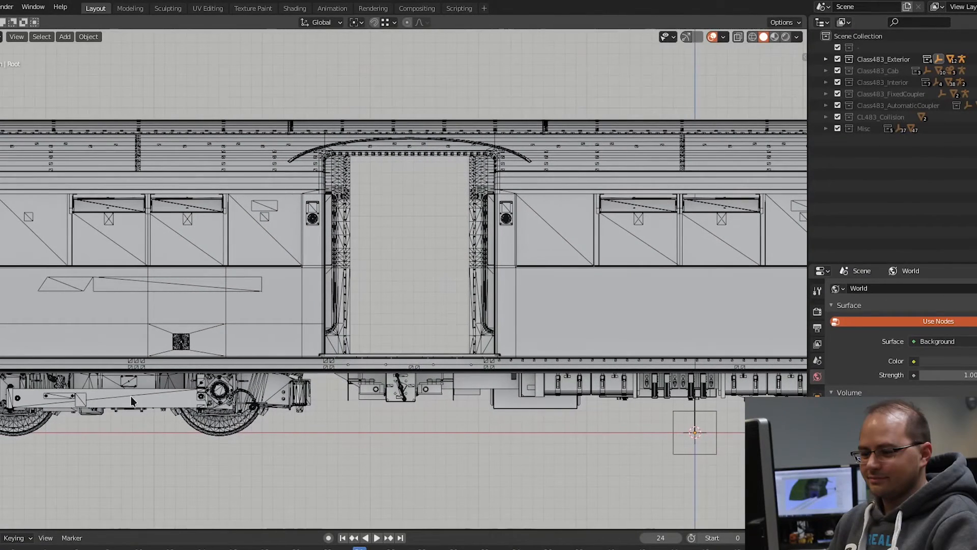
pyautogui.keyDown('shift'); pyautogui.moveTo(397, 402); pyautogui.dragTo(430, 403, button='middle'); pyautogui.keyUp('shift')
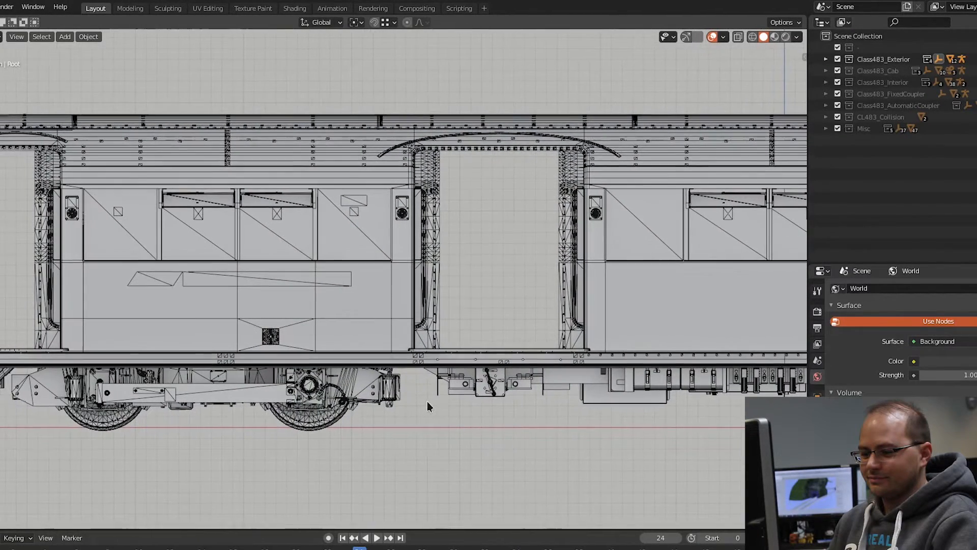
pyautogui.keyDown('shift'); pyautogui.moveTo(233, 389); pyautogui.dragTo(352, 377, button='middle'); pyautogui.keyUp('shift')
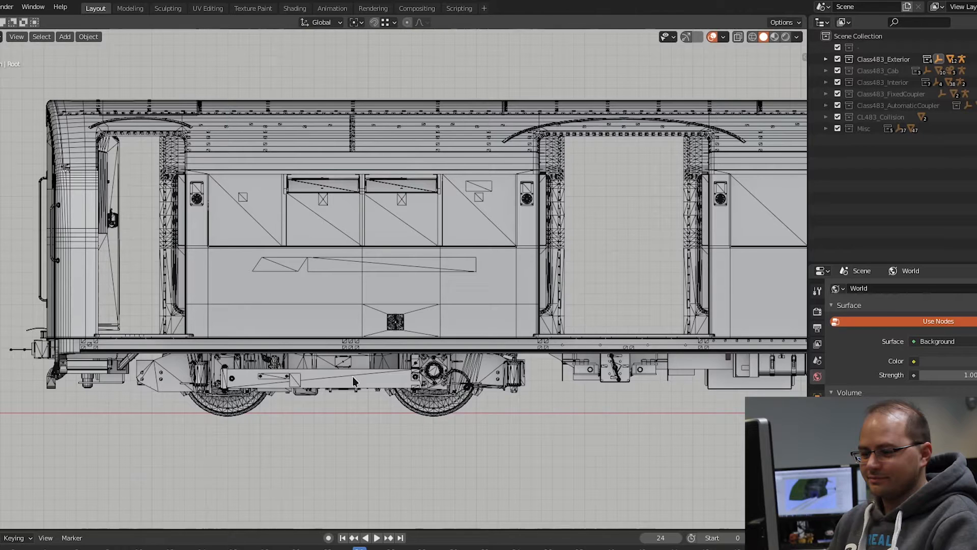
# Step: Examine the wireframe of the bogie and underframe equipment along the carriage side, from the cab end past the centre
pyautogui.scroll(2, 179, 377)
pyautogui.scroll(1, 179, 374)
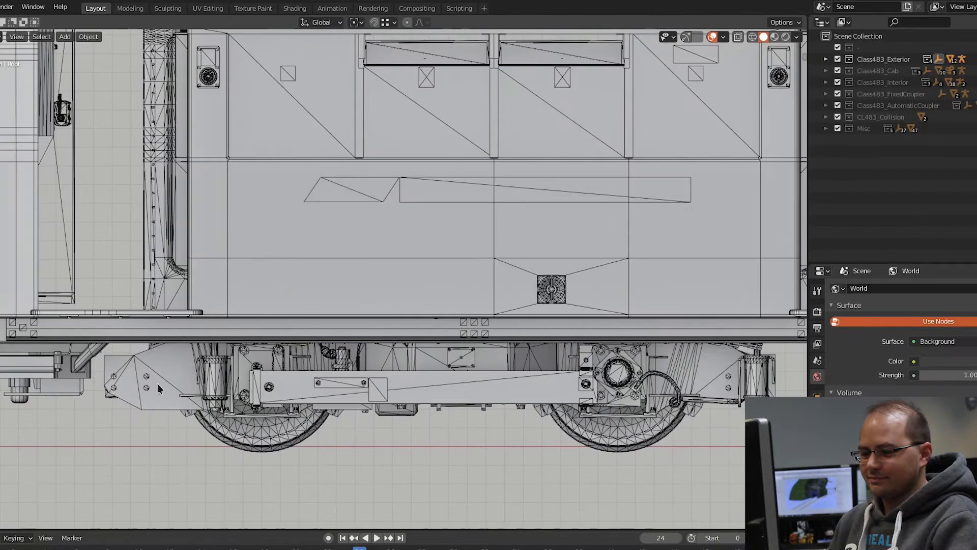
pyautogui.keyDown('shift'); pyautogui.moveTo(172, 382); pyautogui.dragTo(259, 380, button='middle'); pyautogui.keyUp('shift')
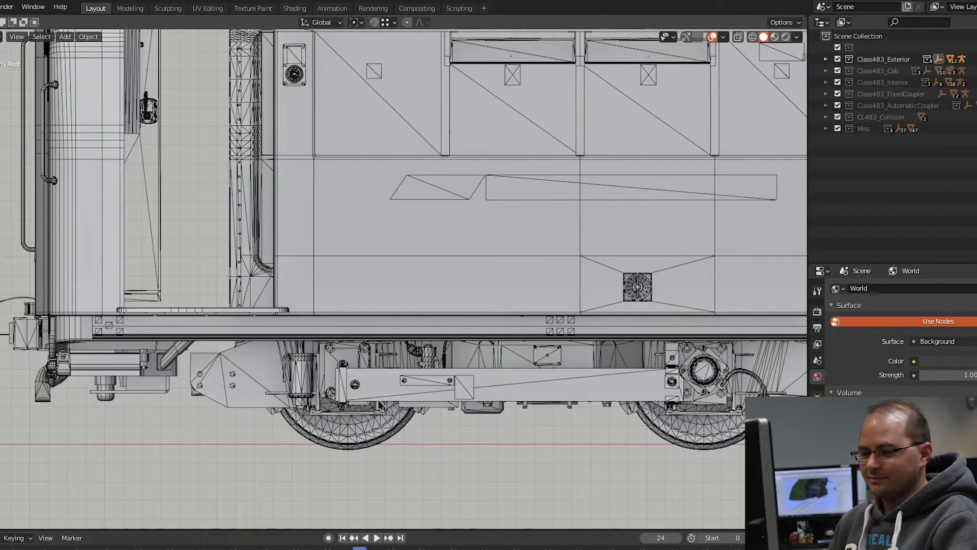
pyautogui.keyDown('shift'); pyautogui.moveTo(673, 383); pyautogui.dragTo(572, 389, button='middle'); pyautogui.keyUp('shift')
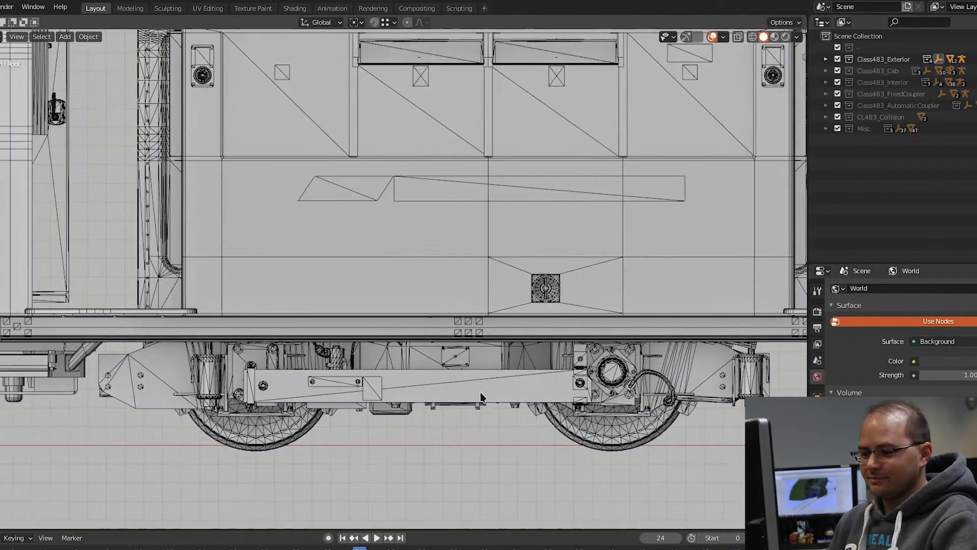
pyautogui.keyDown('shift'); pyautogui.moveTo(681, 396); pyautogui.dragTo(474, 372, button='middle'); pyautogui.keyUp('shift')
pyautogui.keyDown('shift'); pyautogui.moveTo(662, 381); pyautogui.dragTo(405, 434, button='middle'); pyautogui.keyUp('shift')
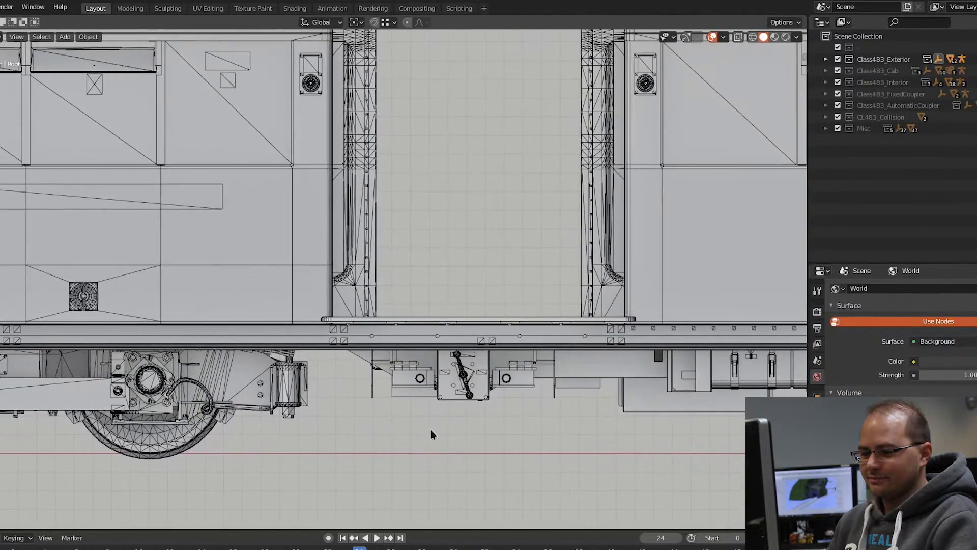
pyautogui.keyDown('shift'); pyautogui.moveTo(654, 380); pyautogui.dragTo(405, 390, button='middle'); pyautogui.keyUp('shift')
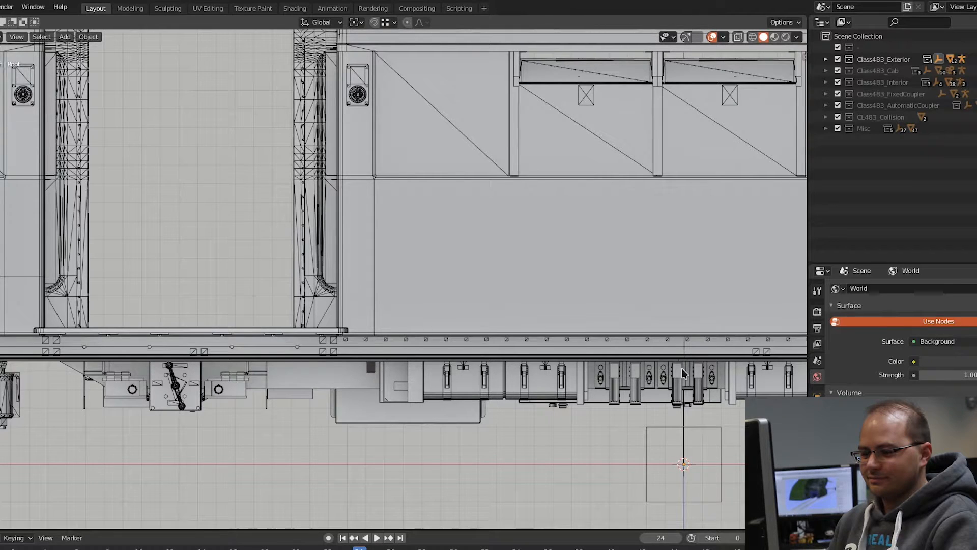
pyautogui.keyDown('shift'); pyautogui.moveTo(682, 374); pyautogui.dragTo(466, 394, button='middle'); pyautogui.keyUp('shift')
pyautogui.keyDown('shift'); pyautogui.moveTo(726, 377); pyautogui.dragTo(442, 381, button='middle'); pyautogui.keyUp('shift')
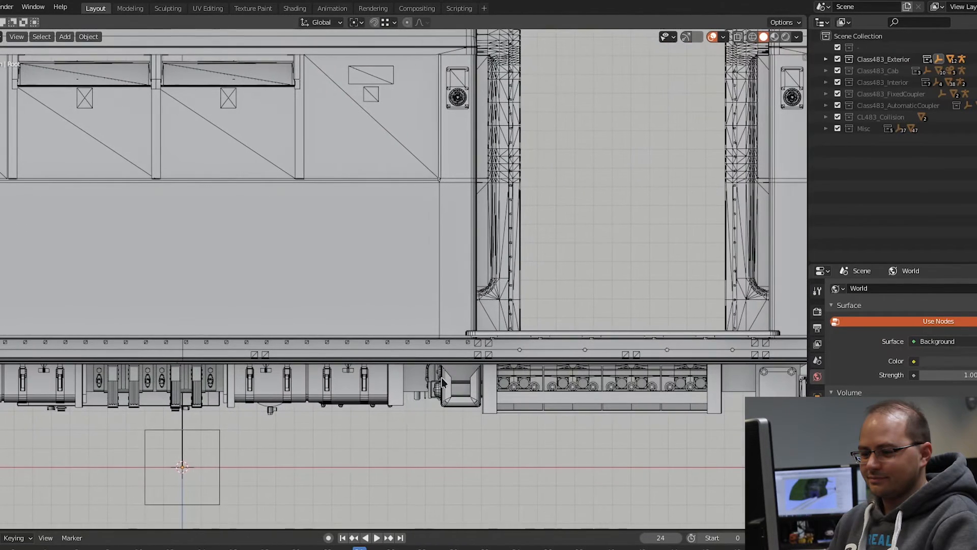
pyautogui.keyDown('shift'); pyautogui.moveTo(636, 358); pyautogui.dragTo(463, 313, button='middle'); pyautogui.keyUp('shift')
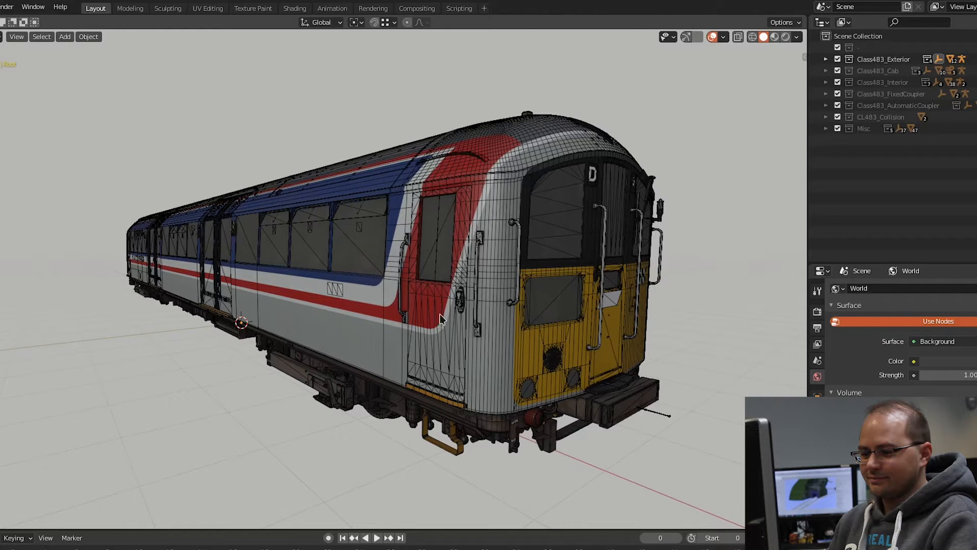
# Step: Hide the Class483_Exterior collection and show Class483_Cab, viewing the cab shell from outside
pyautogui.click(976, 59)
pyautogui.click(976, 71)
pyautogui.scroll(2, 557, 270)
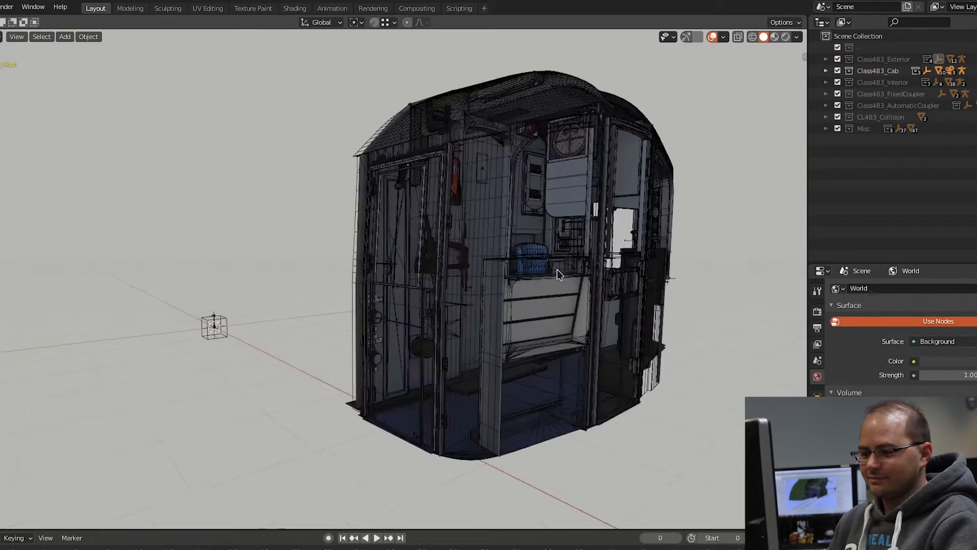
pyautogui.moveTo(555, 273); pyautogui.dragTo(579, 328, button='middle')
pyautogui.scroll(-4, 570, 296)
pyautogui.moveTo(519, 453); pyautogui.dragTo(410, 405, button='middle')
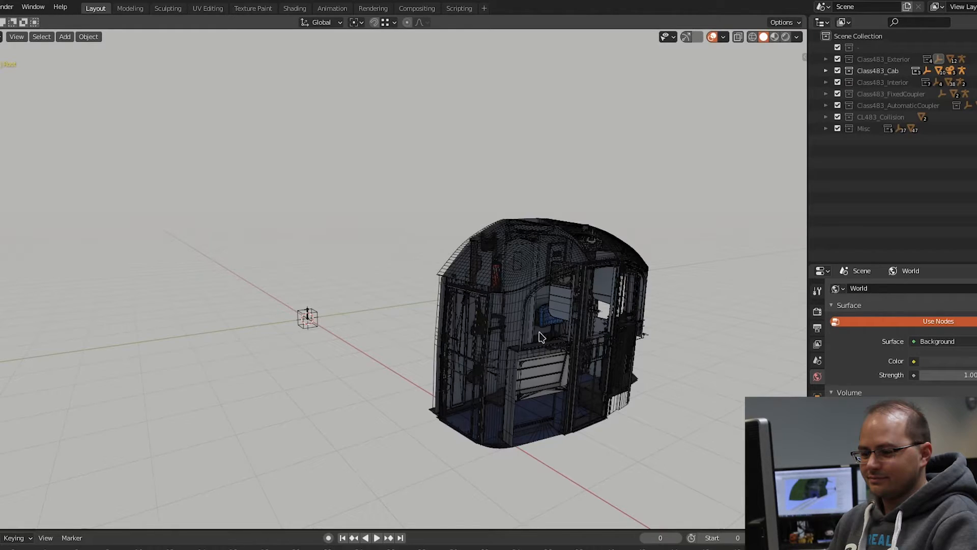
# Step: Move inside the cab and examine the control pedestals, the instrument desk, the driver's seat and the surrounding doors
pyautogui.scroll(5, 560, 346)
pyautogui.moveTo(553, 358); pyautogui.dragTo(585, 366, button='middle')
pyautogui.scroll(6, 535, 354)
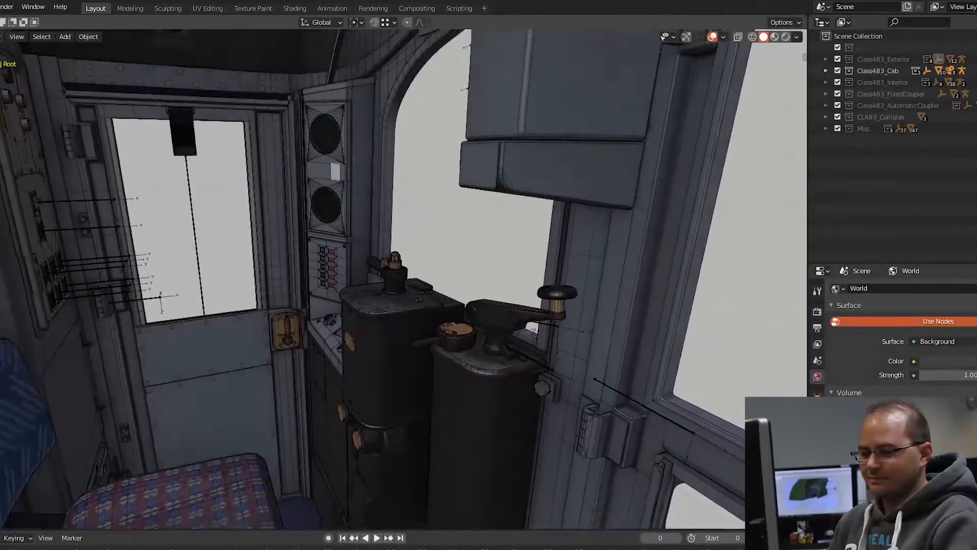
pyautogui.press('w')
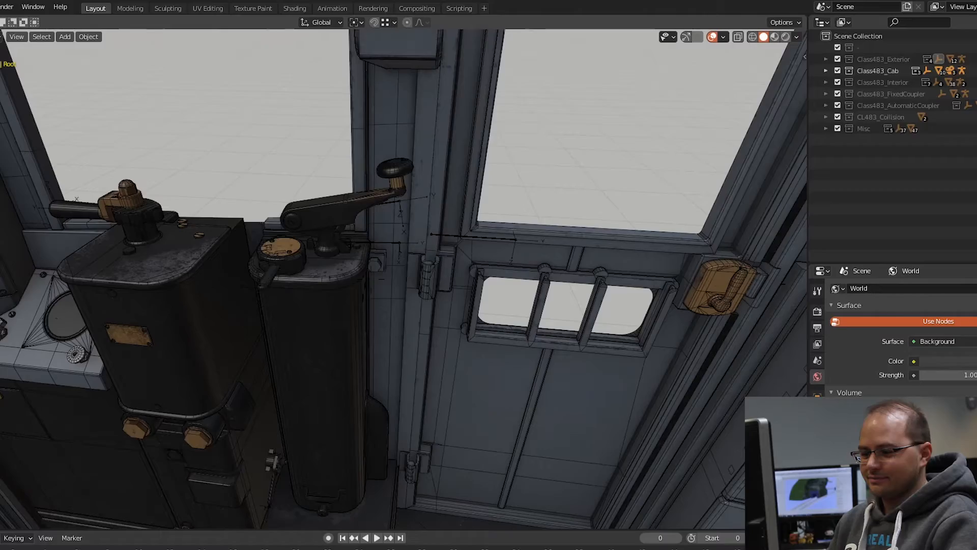
pyautogui.moveTo(407, 280); pyautogui.dragTo(377, 286, button='middle')
pyautogui.press('d')
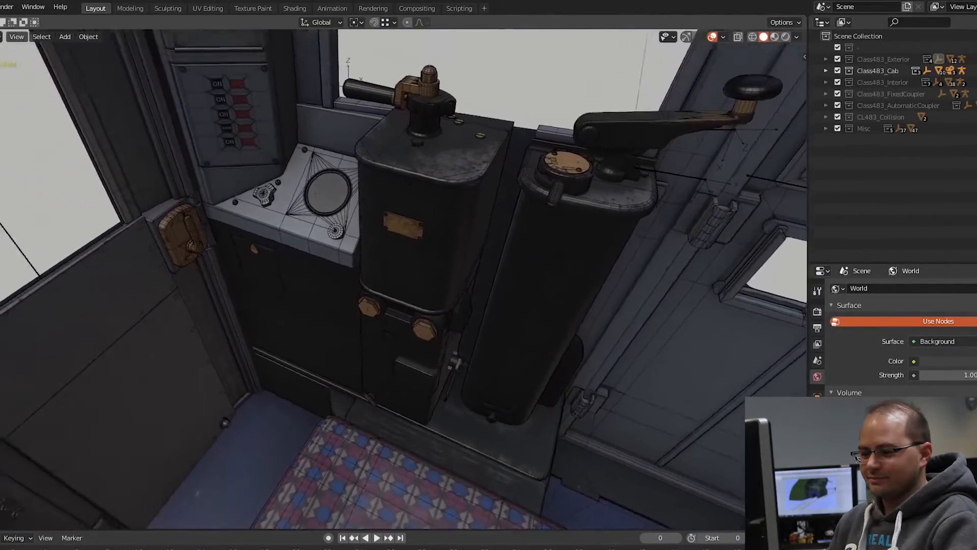
pyautogui.press('s')
pyautogui.press('s')
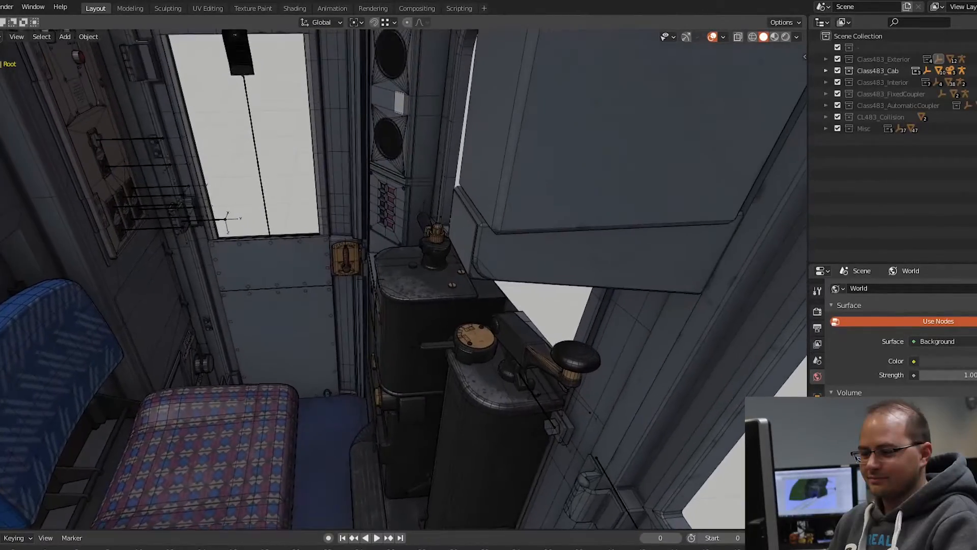
# Step: Examine the cab windows, the wall and ceiling mesh, and the wire cage of the ceiling fan
pyautogui.press('s')
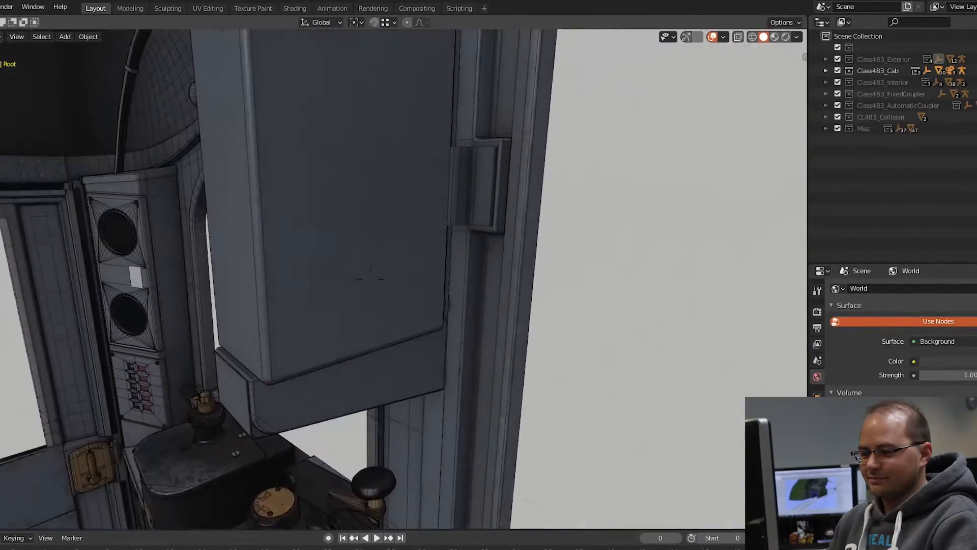
pyautogui.press('a')
pyautogui.press('s')
pyautogui.press('s')
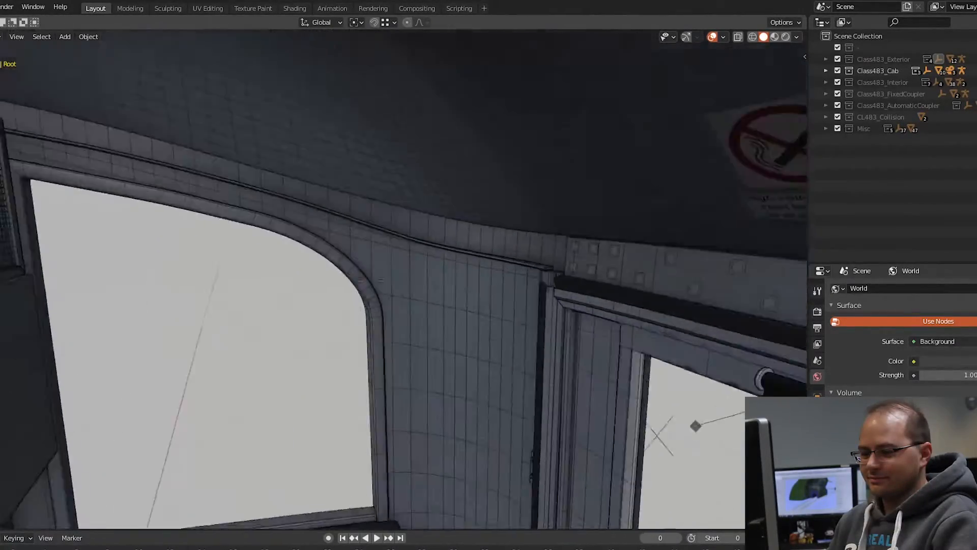
pyautogui.press('w')
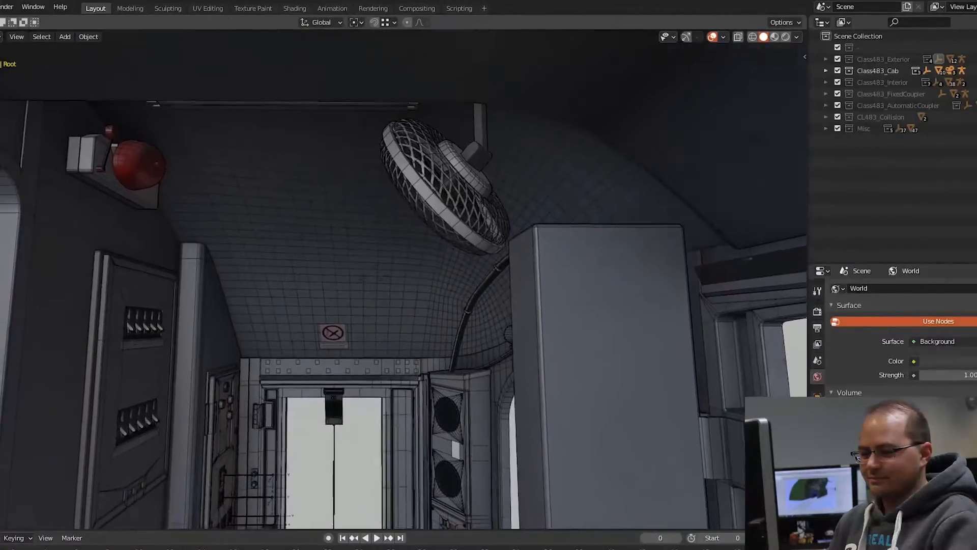
pyautogui.press('w')
pyautogui.press('s')
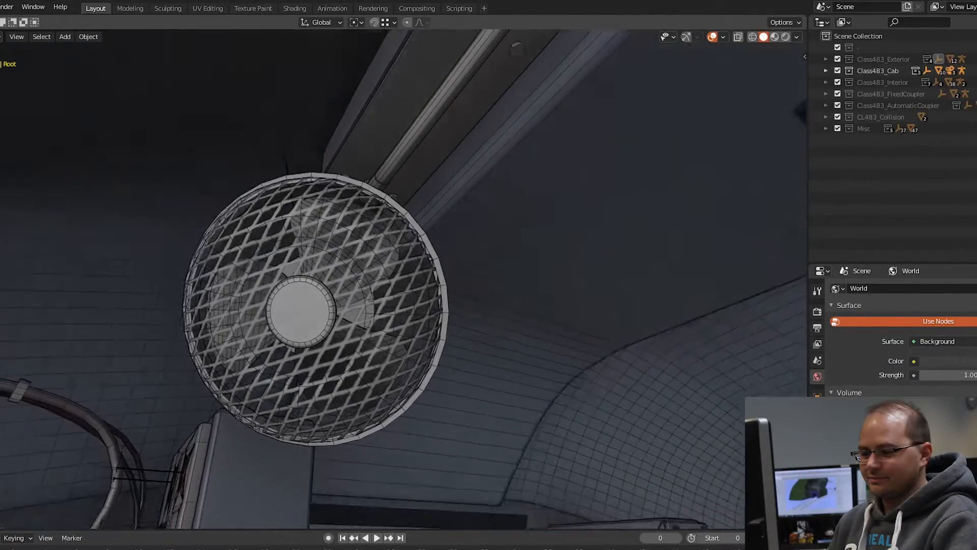
# Step: Examine the switch panels, the fire extinguisher recess and the lever mechanism below it on the cab's rear wall
pyautogui.press('w')
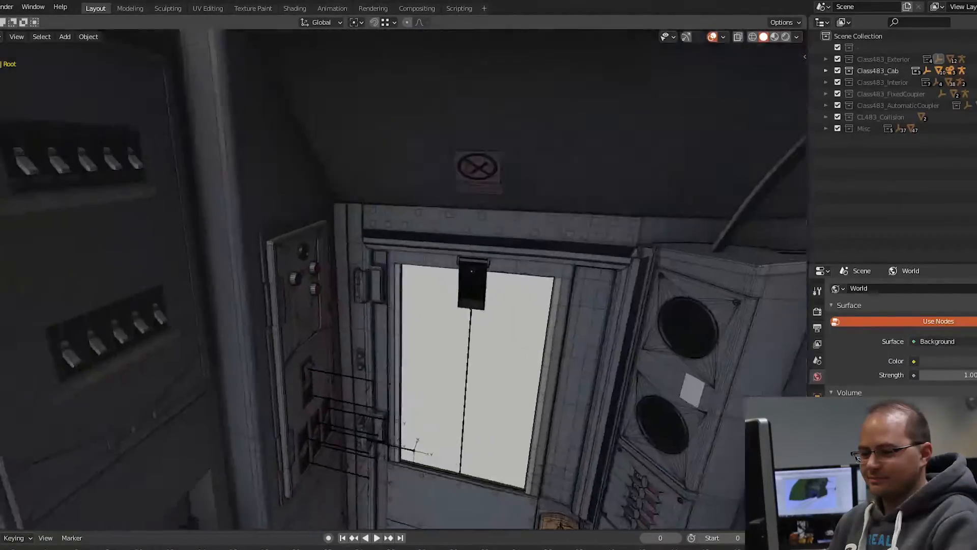
pyautogui.press('s')
pyautogui.press('w')
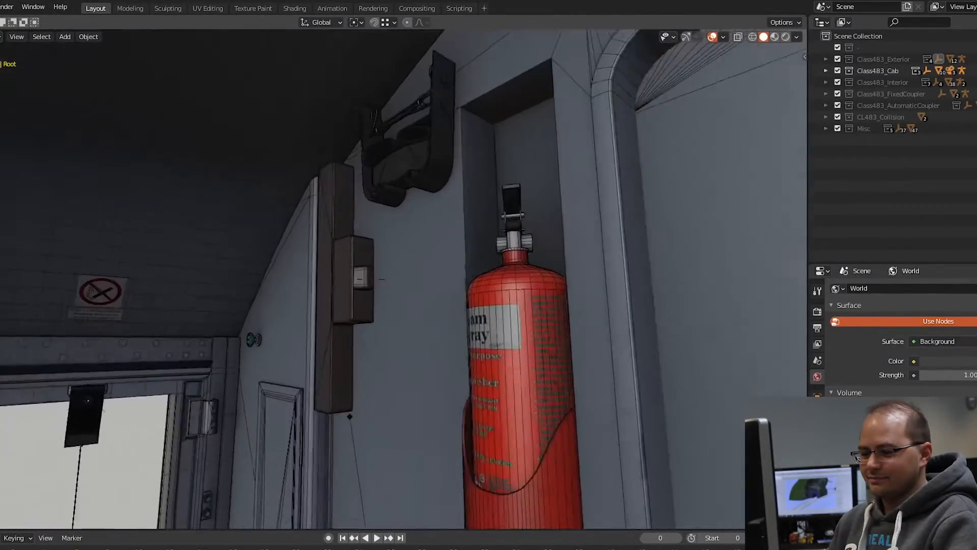
pyautogui.press('w')
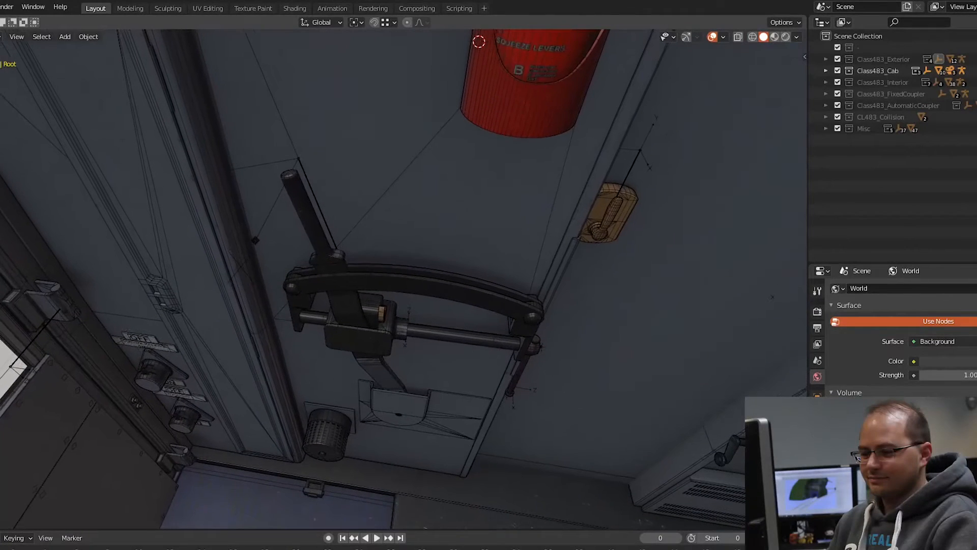
pyautogui.click(371, 279)
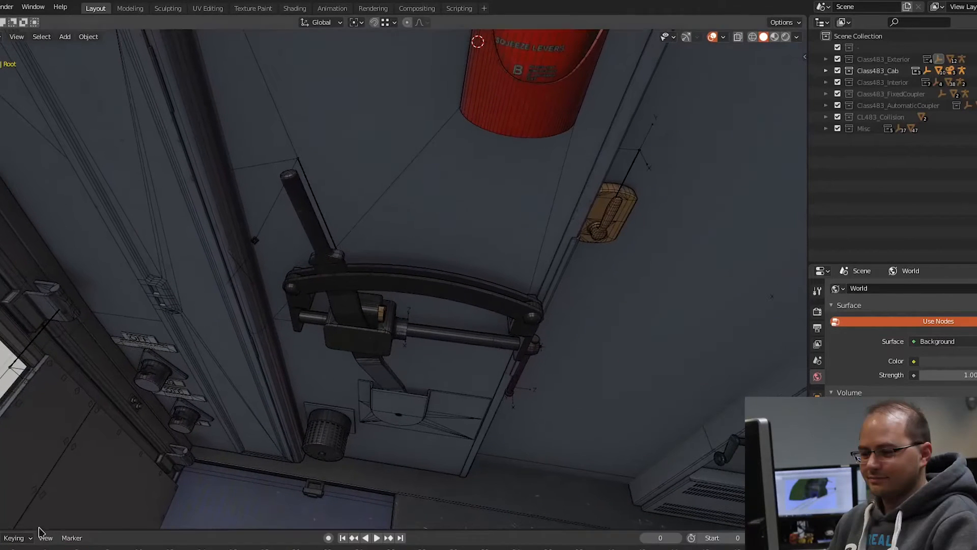
pyautogui.press('space')
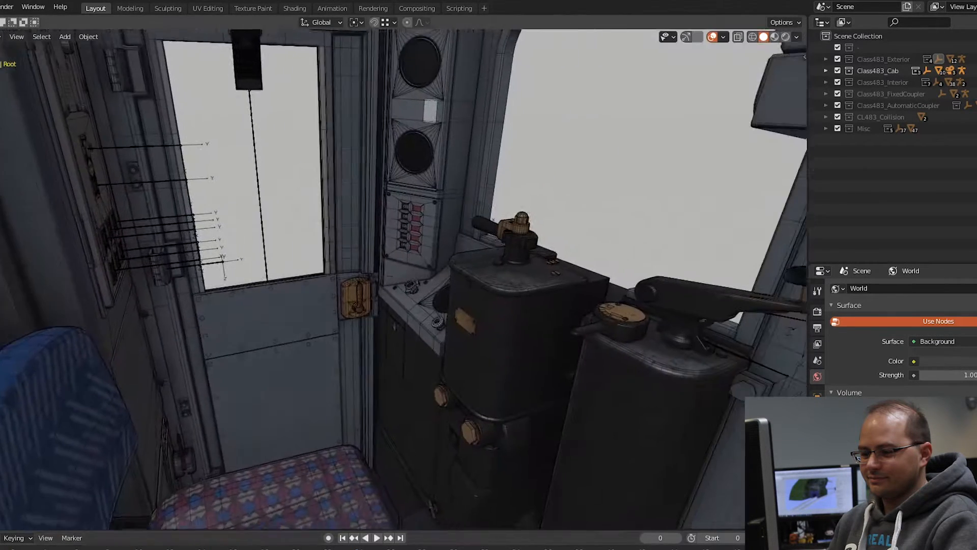
# Step: Select the SkeletonCab armature, enter Pose Mode and focus on the bone of the Circuit Gov cut-in button
pyautogui.press('w')
pyautogui.press('s')
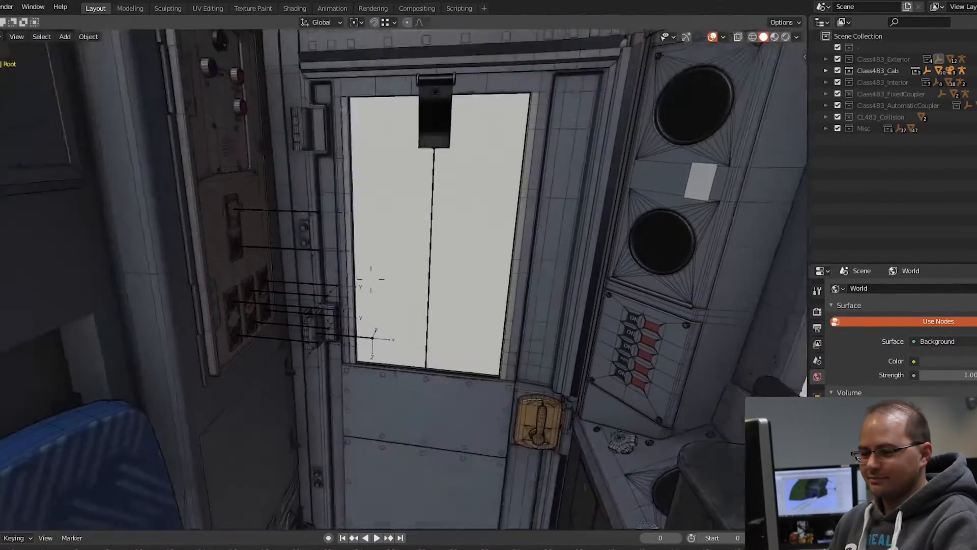
pyautogui.click(331, 290)
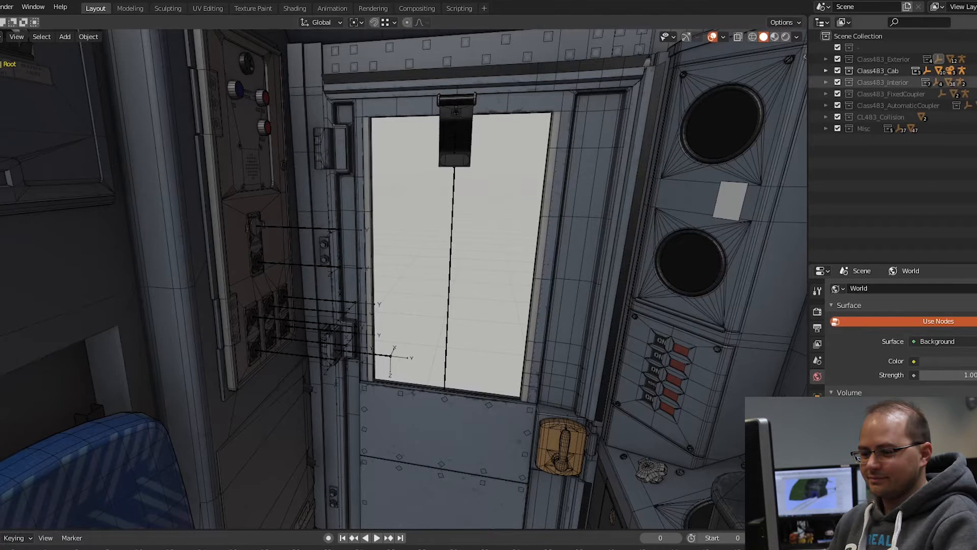
pyautogui.click(312, 229)
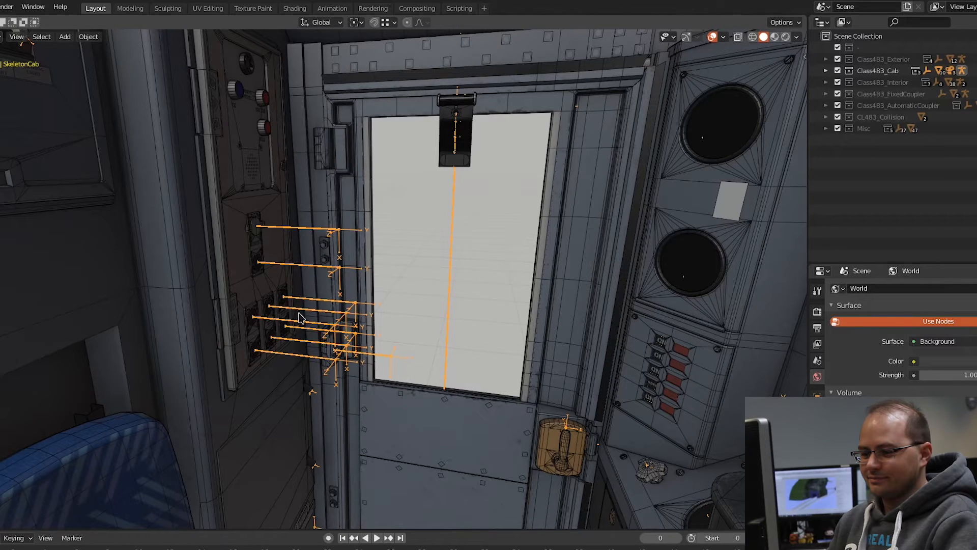
pyautogui.hotkey('ctrl', 'Tab')
pyautogui.click(296, 268)
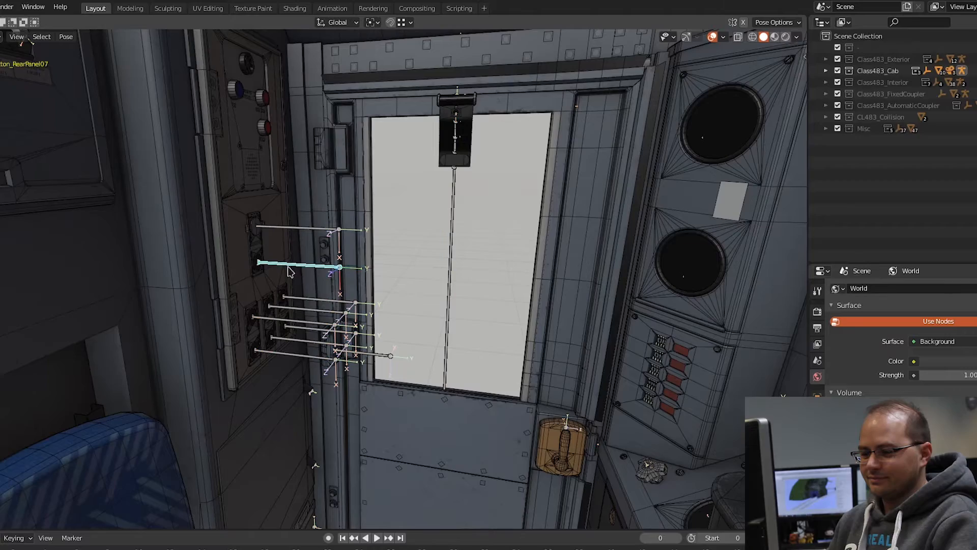
pyautogui.press('KP_Decimal')
pyautogui.moveTo(299, 300); pyautogui.dragTo(324, 308, button='middle')
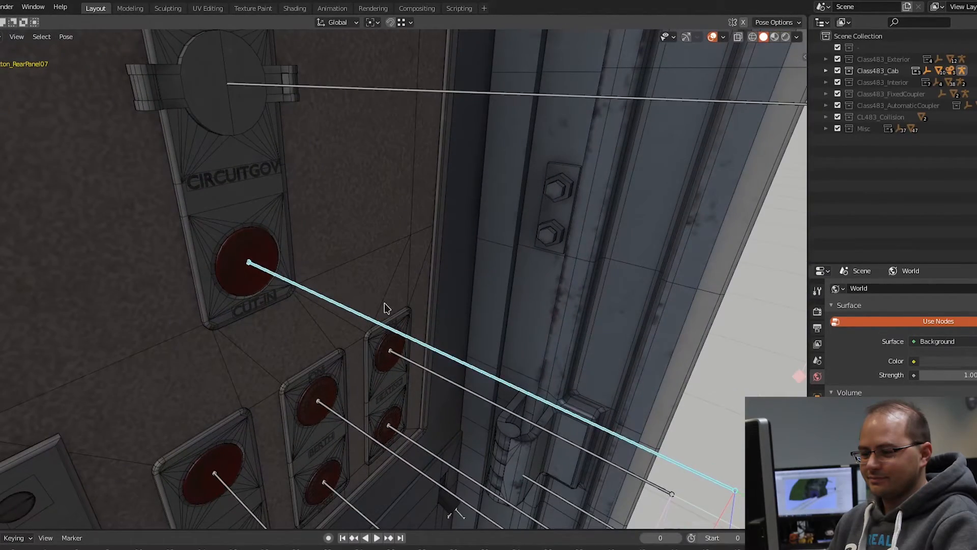
# Step: Try pushing the cut-in button bone and the upper middle button bone below it inward along global X
pyautogui.press('g')
pyautogui.press('x')
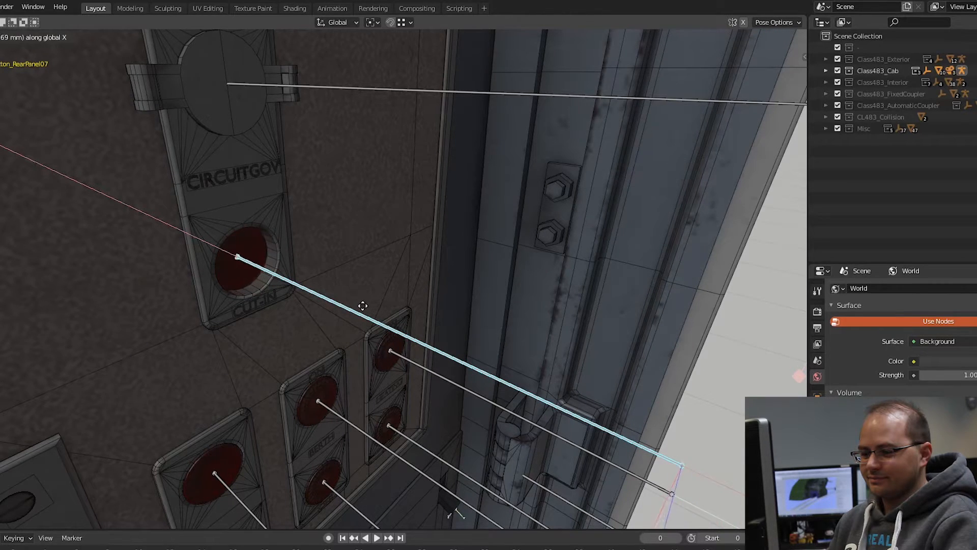
pyautogui.click(347, 471)
pyautogui.click(371, 436)
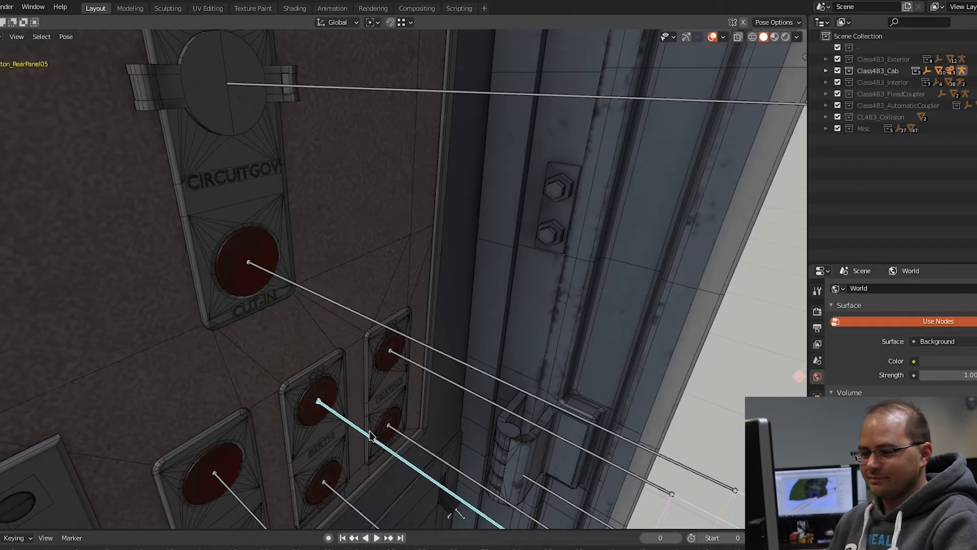
pyautogui.press('g')
pyautogui.press('x')
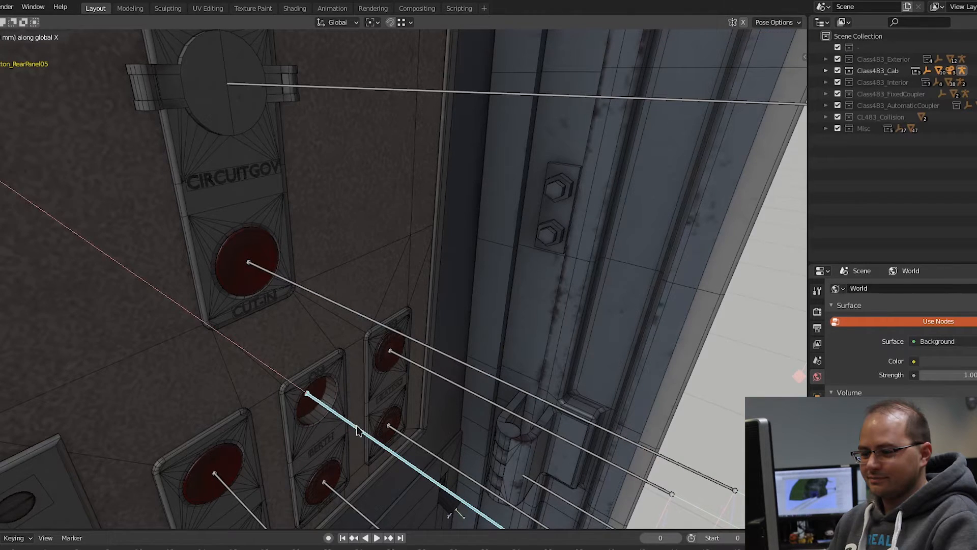
pyautogui.click(355, 425)
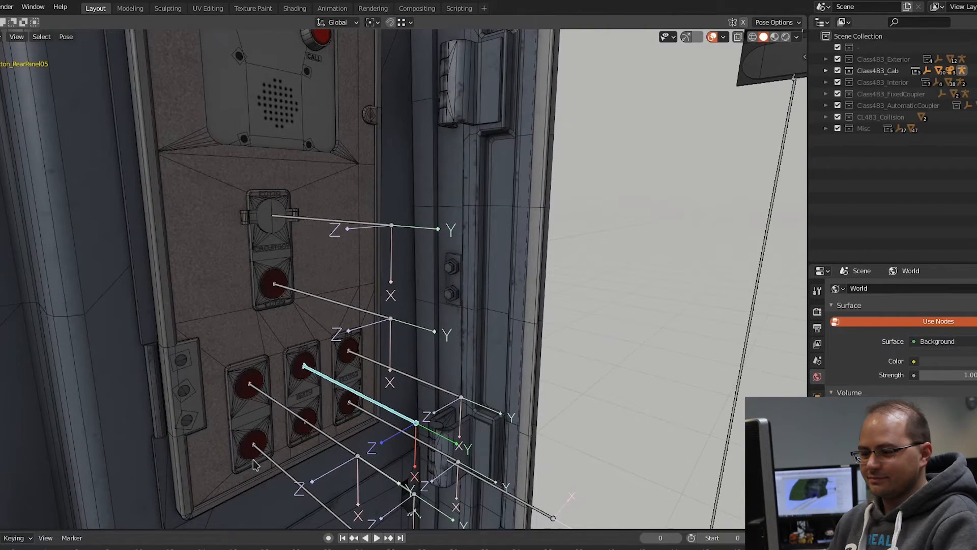
# Step: Select the bones of the lower red buttons on the rear panel one after another to inspect their rigging
pyautogui.scroll(3, 301, 306)
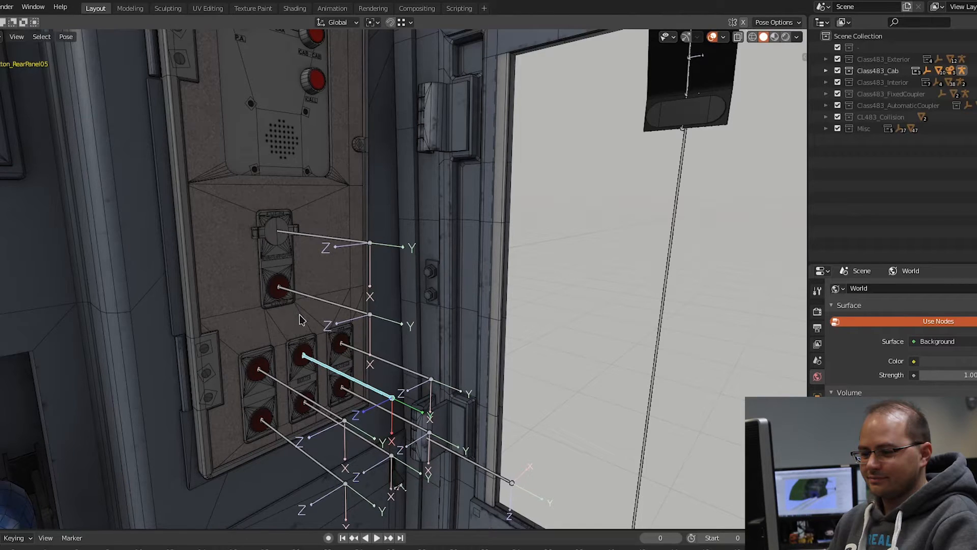
pyautogui.keyDown('shift'); pyautogui.moveTo(300, 319); pyautogui.dragTo(383, 308, button='middle'); pyautogui.keyUp('shift')
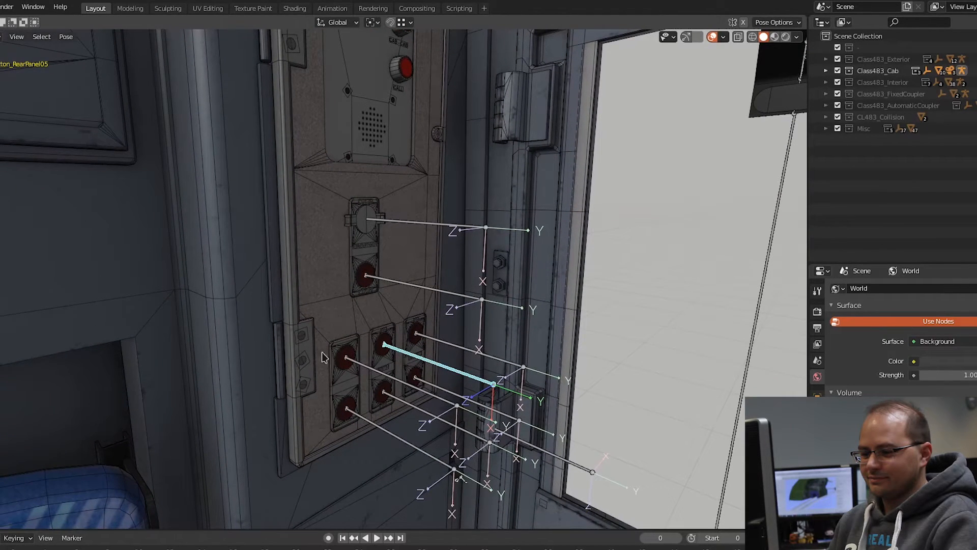
pyautogui.click(390, 383)
pyautogui.click(385, 429)
pyautogui.click(404, 401)
pyautogui.click(428, 390)
pyautogui.click(436, 386)
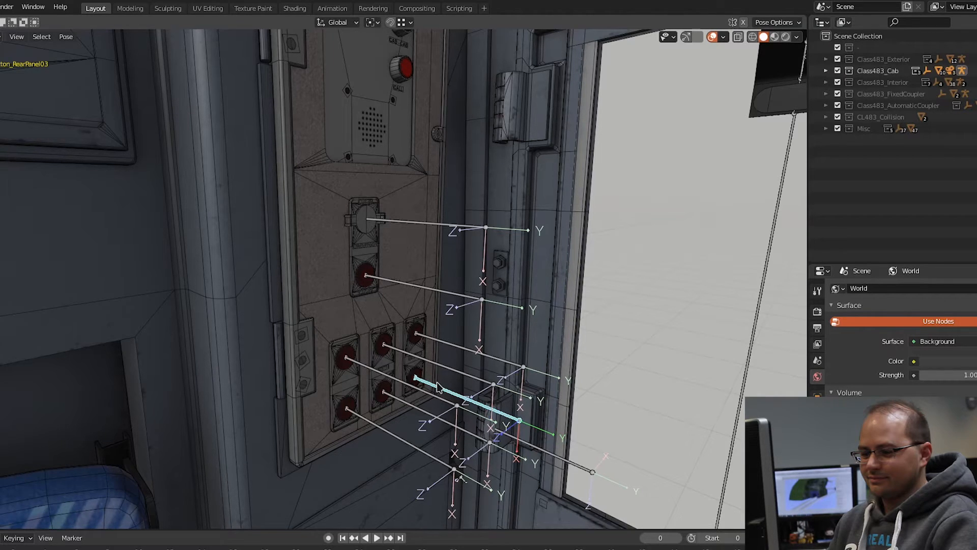
pyautogui.scroll(3, 402, 347)
pyautogui.click(440, 343)
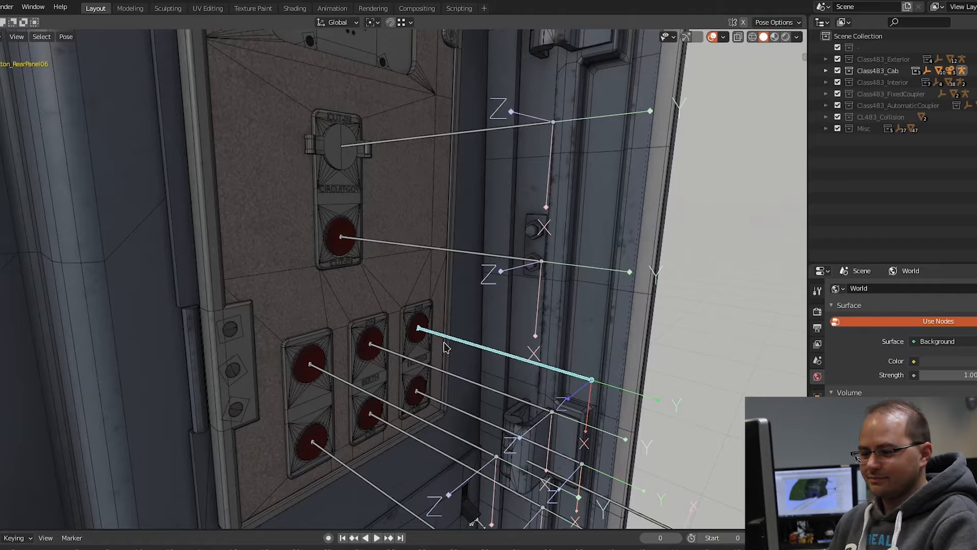
pyautogui.click(410, 360)
pyautogui.click(363, 388)
pyautogui.moveTo(363, 414); pyautogui.dragTo(411, 455, button='middle')
pyautogui.keyDown('shift'); pyautogui.click(369, 417); pyautogui.keyUp('shift')
pyautogui.keyDown('shift'); pyautogui.click(374, 333); pyautogui.keyUp('shift')
pyautogui.click(427, 389)
pyautogui.click(428, 400)
pyautogui.scroll(-3, 458, 365)
# Step: Examine the coloured call buttons on the rear panel and the row of labelled switches on the adjoining wall
pyautogui.keyDown('shift'); pyautogui.moveTo(450, 127); pyautogui.dragTo(503, 258, button='middle'); pyautogui.keyUp('shift')
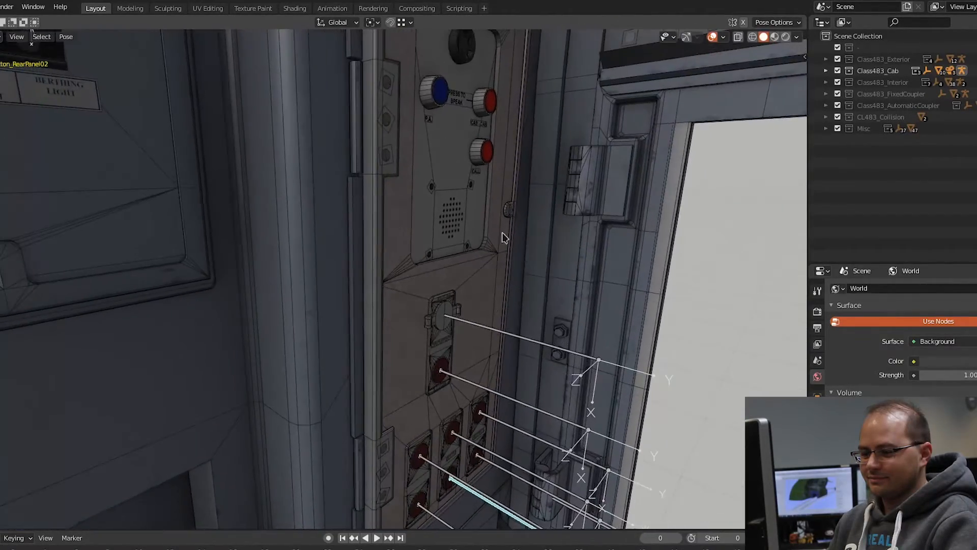
pyautogui.scroll(-2, 509, 373)
pyautogui.scroll(1, 320, 302)
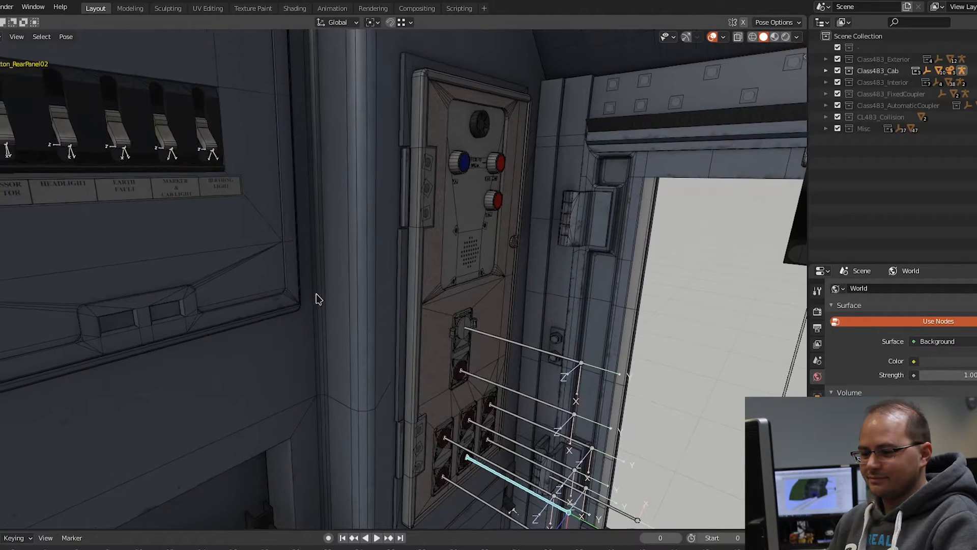
pyautogui.keyDown('shift'); pyautogui.moveTo(447, 366); pyautogui.dragTo(425, 295, button='middle'); pyautogui.keyUp('shift')
pyautogui.scroll(4, 458, 395)
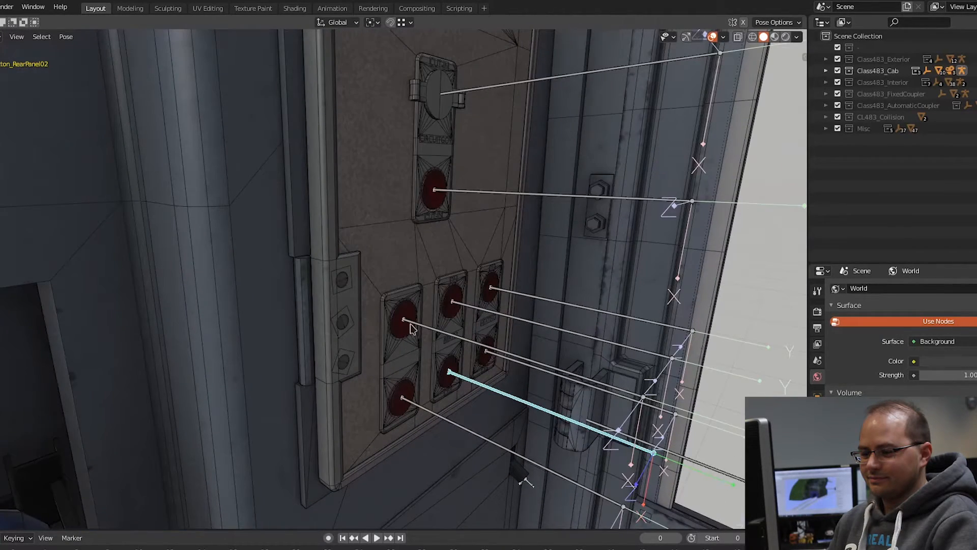
pyautogui.scroll(-5, 383, 405)
pyautogui.moveTo(385, 405); pyautogui.dragTo(320, 420, button='middle')
pyautogui.scroll(4, 189, 346)
# Step: Select the Compressor Contactor switch bone and try rotating it about the global Y axis
pyautogui.click(193, 343)
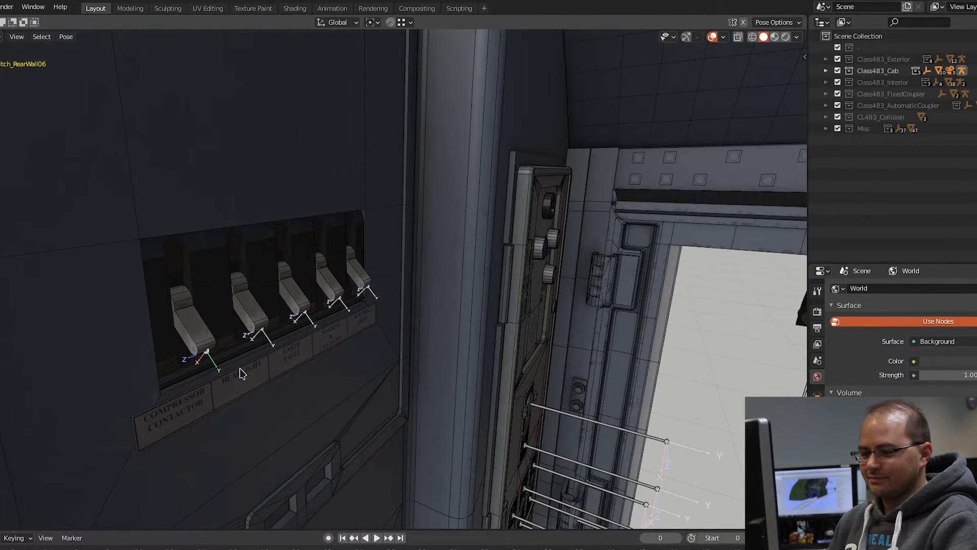
pyautogui.press('r')
pyautogui.press('x')
pyautogui.press('y')
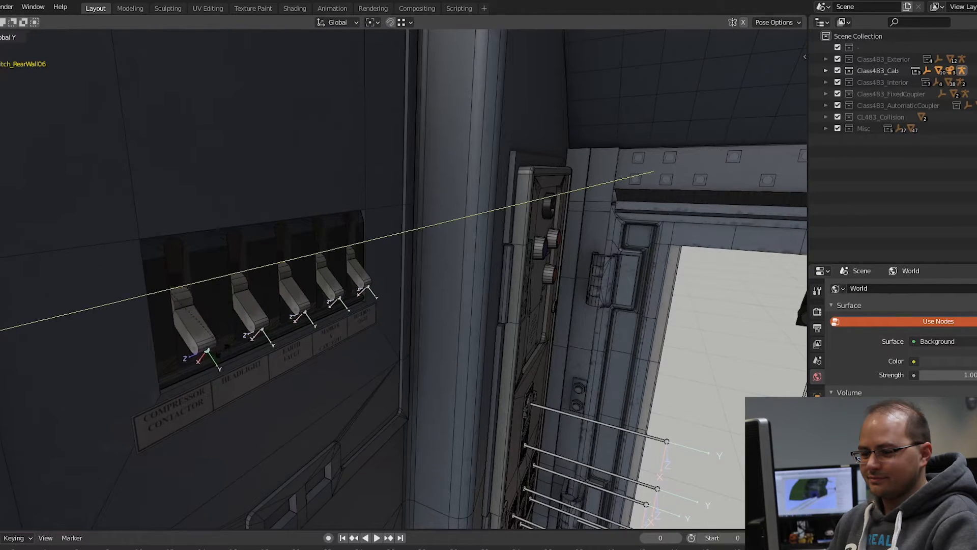
pyautogui.rightClick(224, 346)
# Step: Select the cab door window bone and inspect the window with its hanging strap
pyautogui.scroll(-4, 506, 411)
pyautogui.moveTo(505, 410); pyautogui.dragTo(401, 239, button='middle')
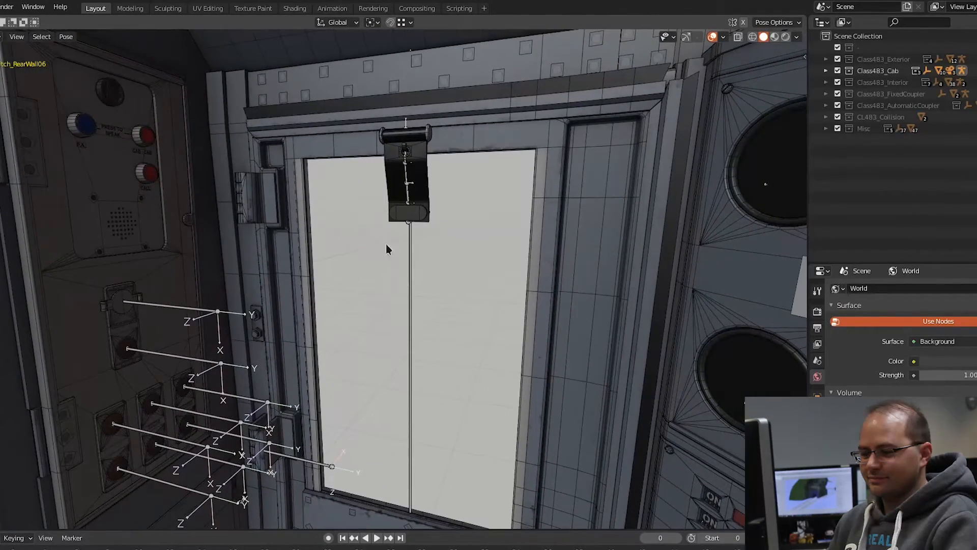
pyautogui.click(410, 319)
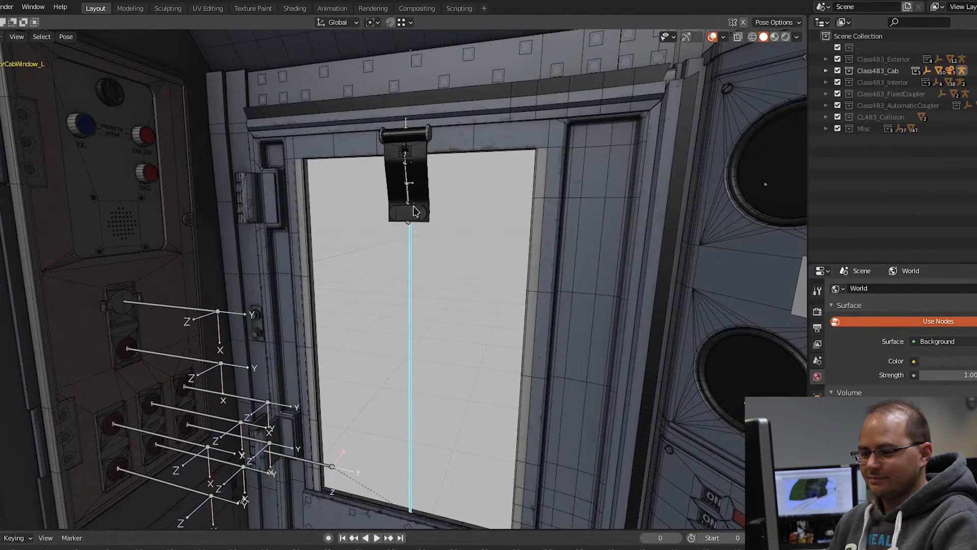
pyautogui.keyDown('shift'); pyautogui.moveTo(432, 302); pyautogui.dragTo(431, 286, button='middle'); pyautogui.keyUp('shift')
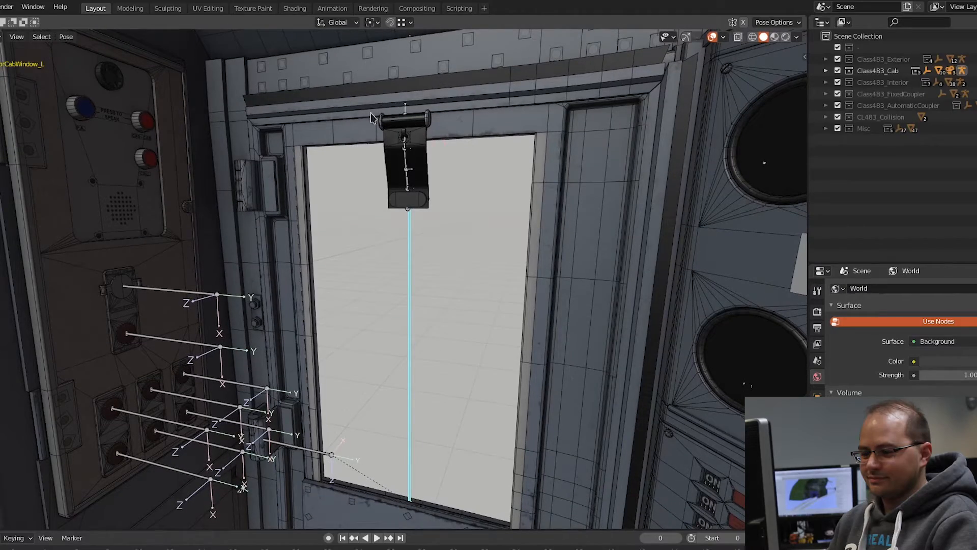
# Step: Select the train brake lever bone on the driver's pedestal and focus the view on it
pyautogui.scroll(-3, 559, 310)
pyautogui.moveTo(559, 310); pyautogui.dragTo(708, 387, button='middle')
pyautogui.click(619, 309)
pyautogui.click(551, 336)
pyautogui.press('KP_Decimal')
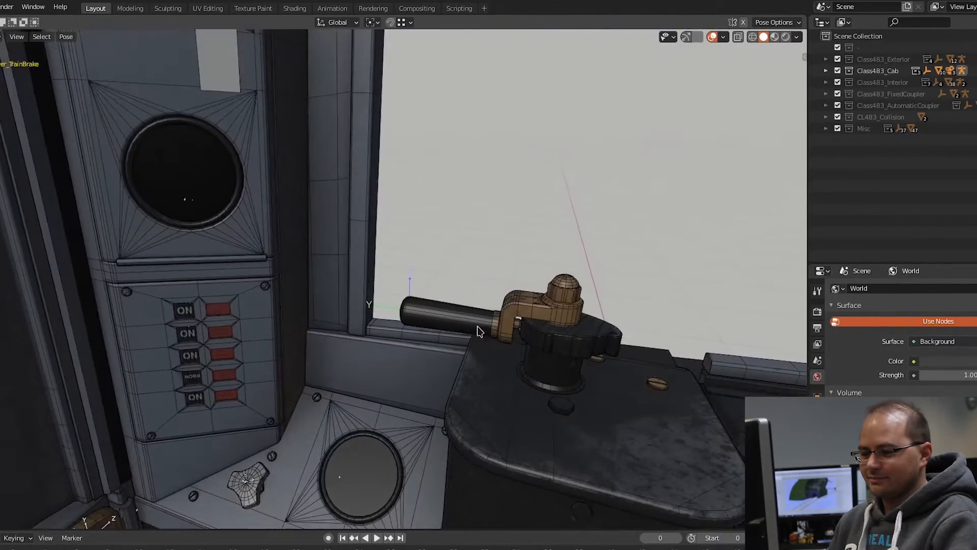
# Step: Show the train brake lever in wireframe to inspect its bone, and return the view to solid shading
pyautogui.press('z')
pyautogui.click(385, 314)
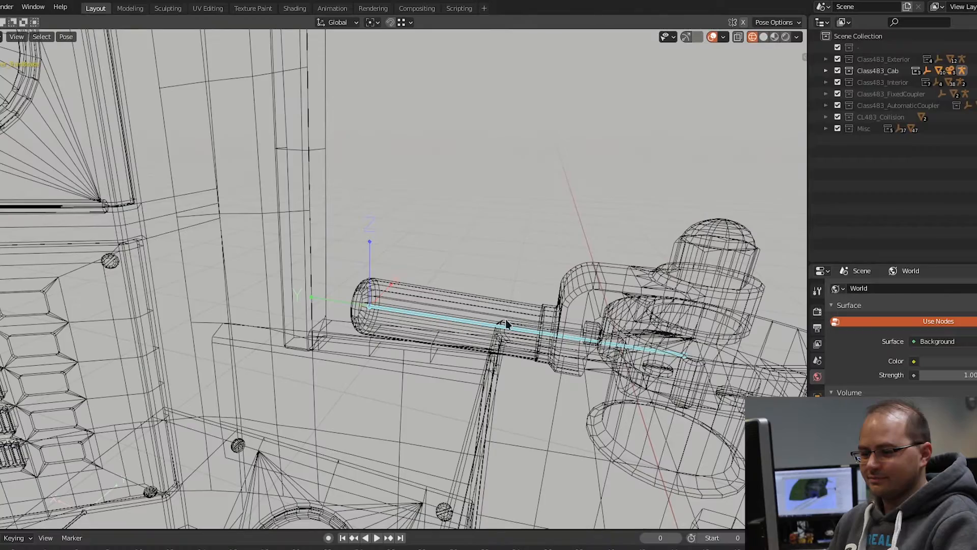
pyautogui.keyDown('shift'); pyautogui.moveTo(637, 348); pyautogui.dragTo(480, 296, button='middle'); pyautogui.keyUp('shift')
pyautogui.press('z')
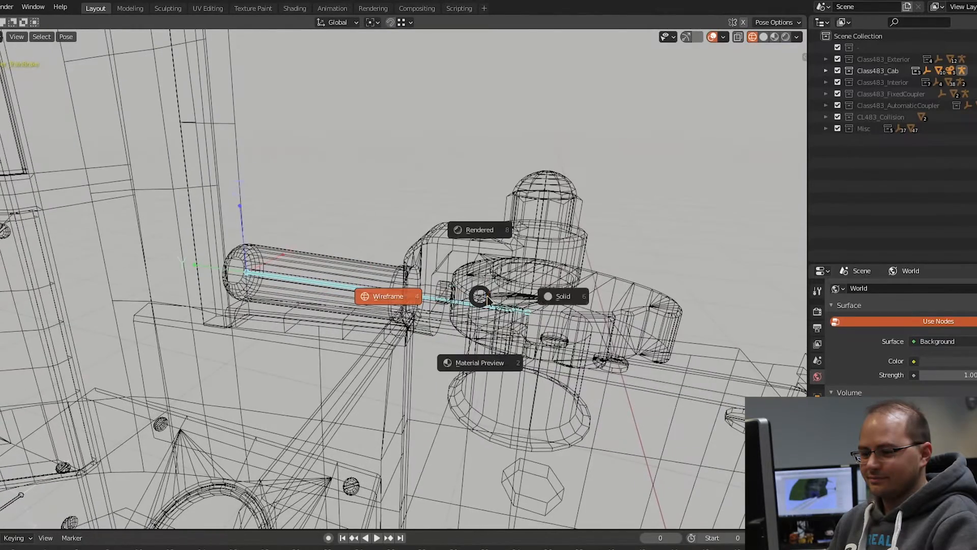
pyautogui.click(563, 296)
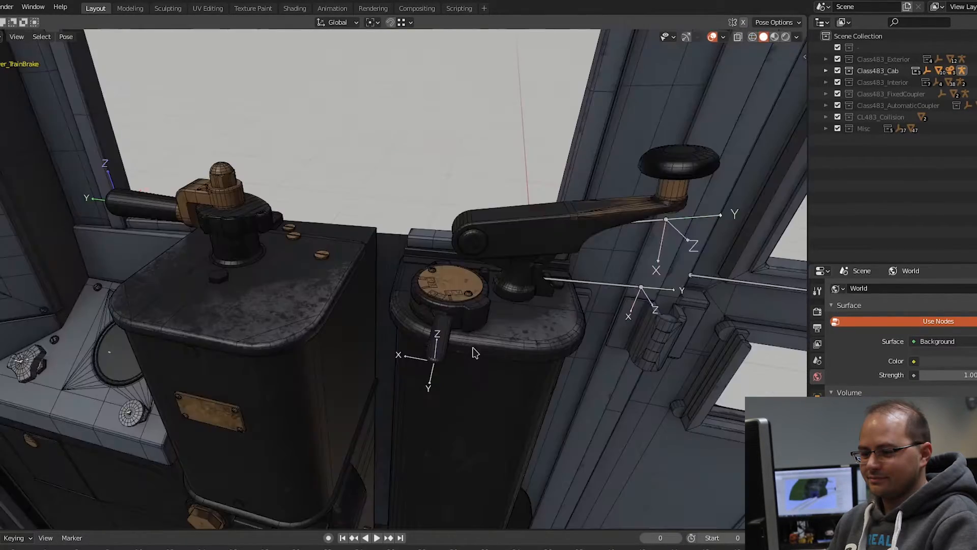
# Step: Look over the driver's pedestals with their handles and the rigged cab as seen from outside the doorway
pyautogui.moveTo(604, 317); pyautogui.dragTo(430, 344, button='middle')
pyautogui.scroll(-6, 310, 298)
pyautogui.scroll(4, 383, 338)
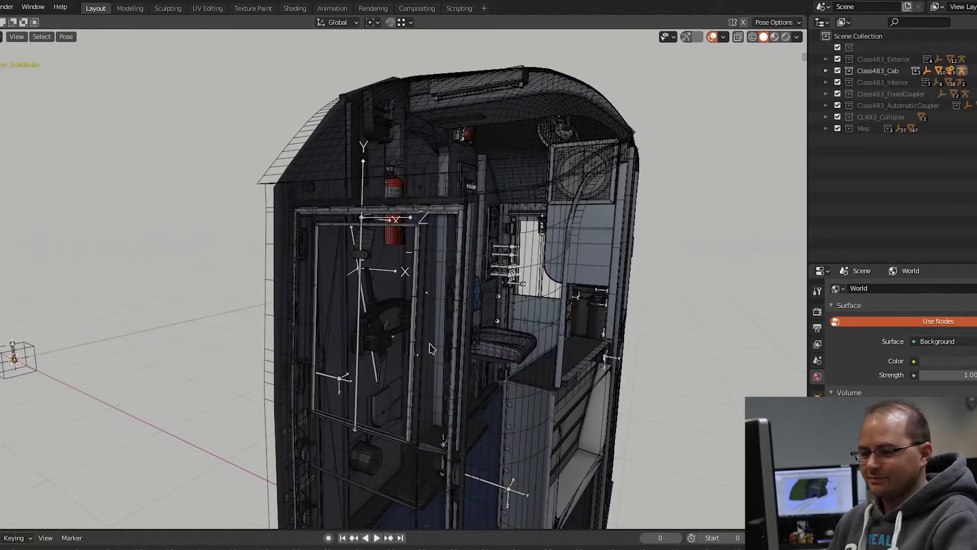
pyautogui.scroll(5, 429, 308)
pyautogui.moveTo(429, 308); pyautogui.dragTo(422, 331, button='middle')
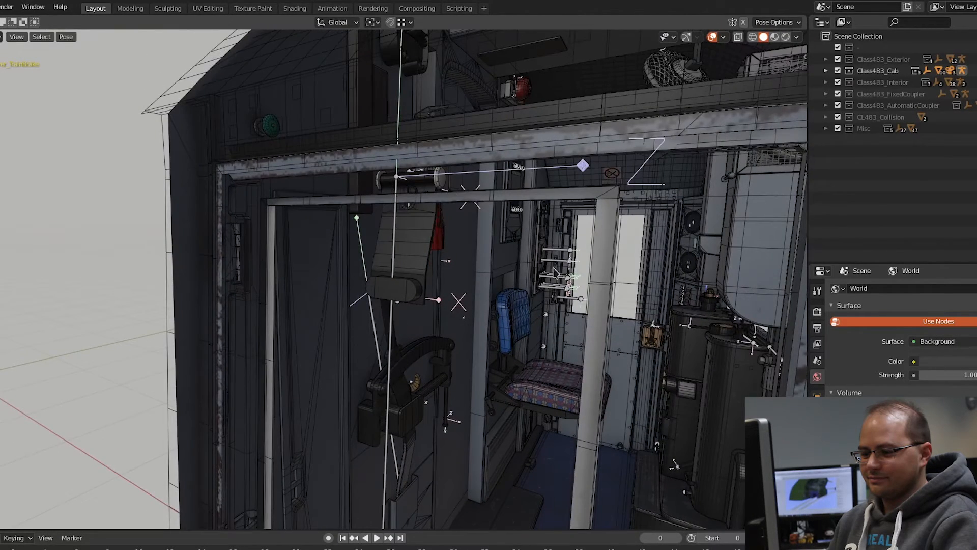
pyautogui.scroll(4, 575, 256)
# Step: Select the cab's folding seat bone in wireframe shading and return the view to solid shading
pyautogui.moveTo(572, 266); pyautogui.dragTo(308, 306, button='middle')
pyautogui.moveTo(337, 269); pyautogui.dragTo(496, 289, button='middle')
pyautogui.scroll(4, 356, 286)
pyautogui.scroll(3, 497, 245)
pyautogui.moveTo(540, 253); pyautogui.dragTo(541, 322, button='middle')
pyautogui.press('z')
pyautogui.click(460, 338)
pyautogui.click(461, 341)
pyautogui.press('z')
pyautogui.click(556, 339)
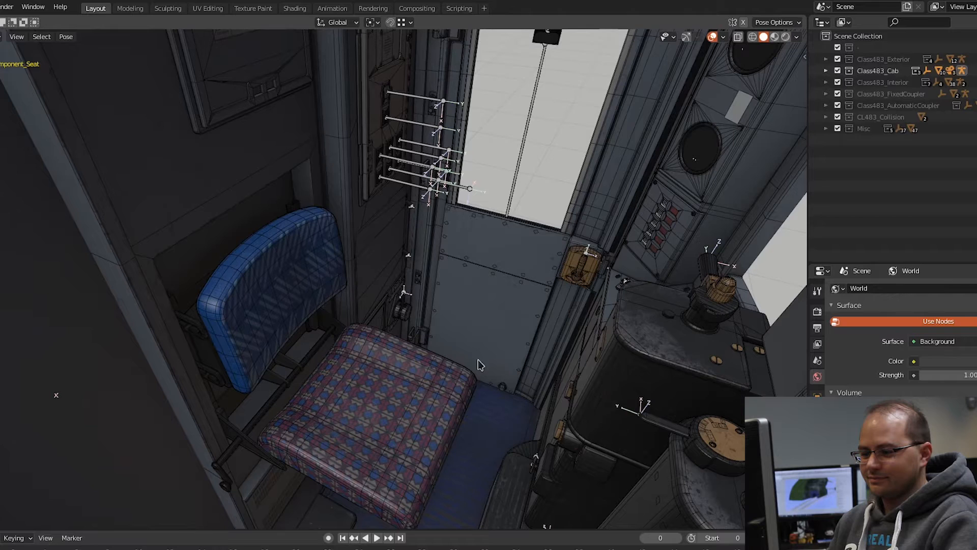
# Step: Try folding up the cab seat cushion by rotating its bone about the global Y axis
pyautogui.moveTo(440, 394); pyautogui.dragTo(455, 353, button='middle')
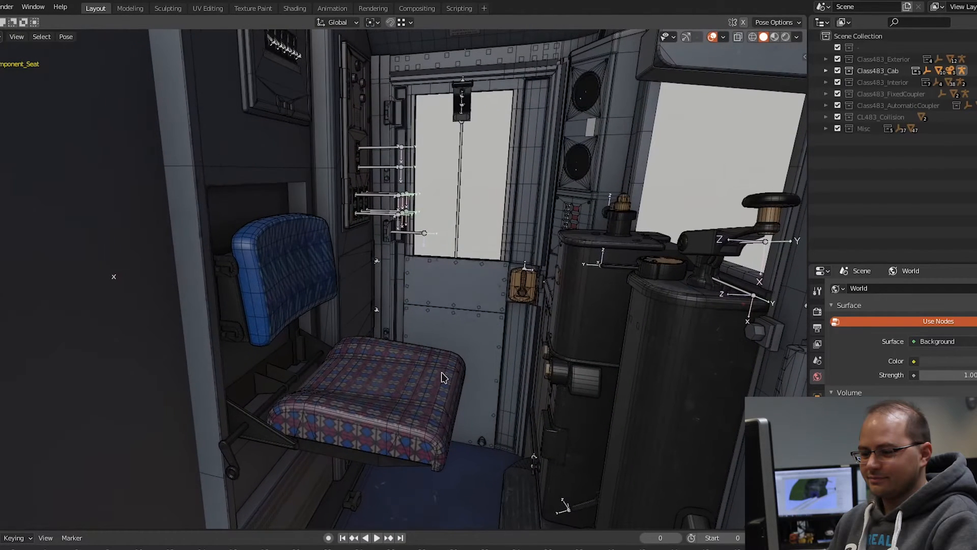
pyautogui.press('r')
pyautogui.press('y')
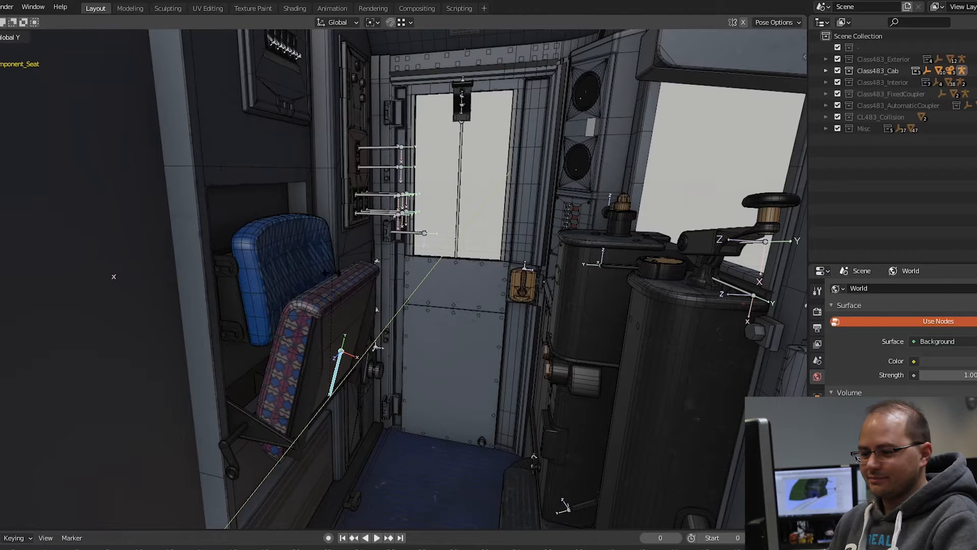
pyautogui.rightClick(458, 355)
# Step: Select one of the button bones on the cab's overhead front panel and view the panel more closely
pyautogui.scroll(-3, 458, 355)
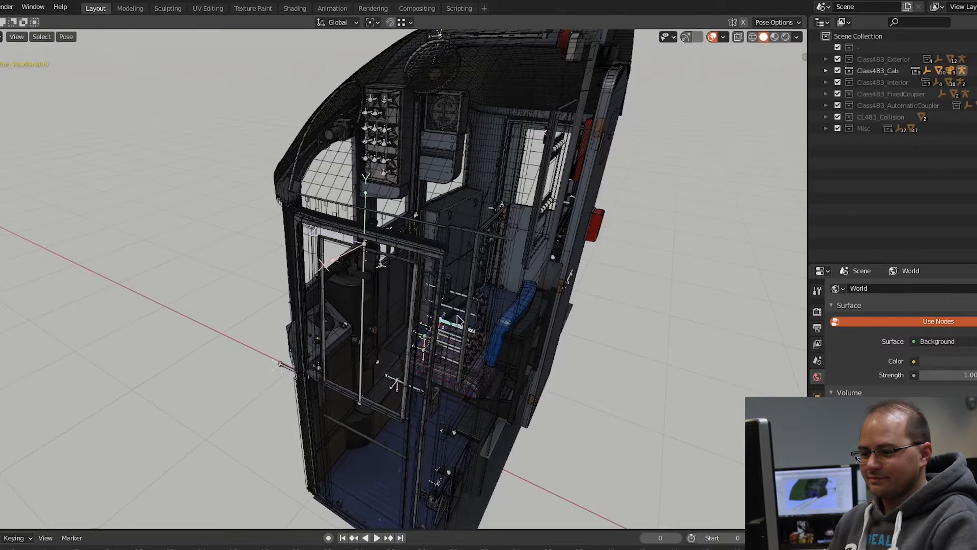
pyautogui.click(385, 121)
pyautogui.scroll(1, 385, 94)
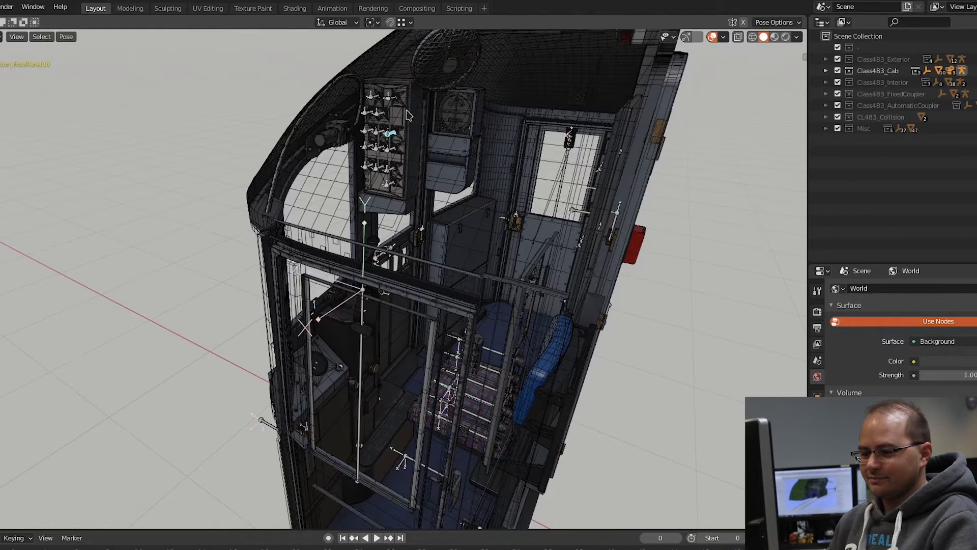
pyautogui.moveTo(400, 134); pyautogui.dragTo(331, 137, button='middle')
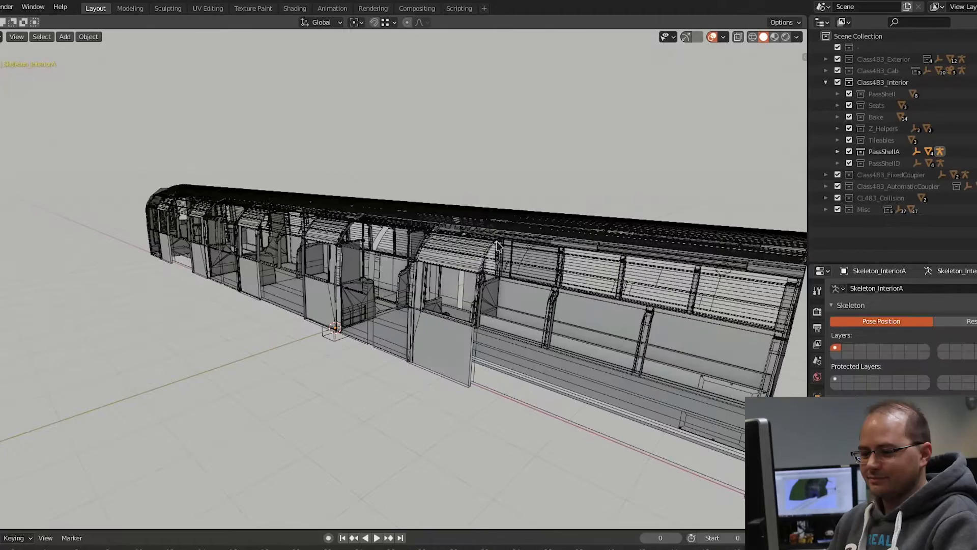
# Step: Examine the passenger interior shell from outside, along its doors, windows and open end
pyautogui.moveTo(539, 283); pyautogui.dragTo(606, 336, button='middle')
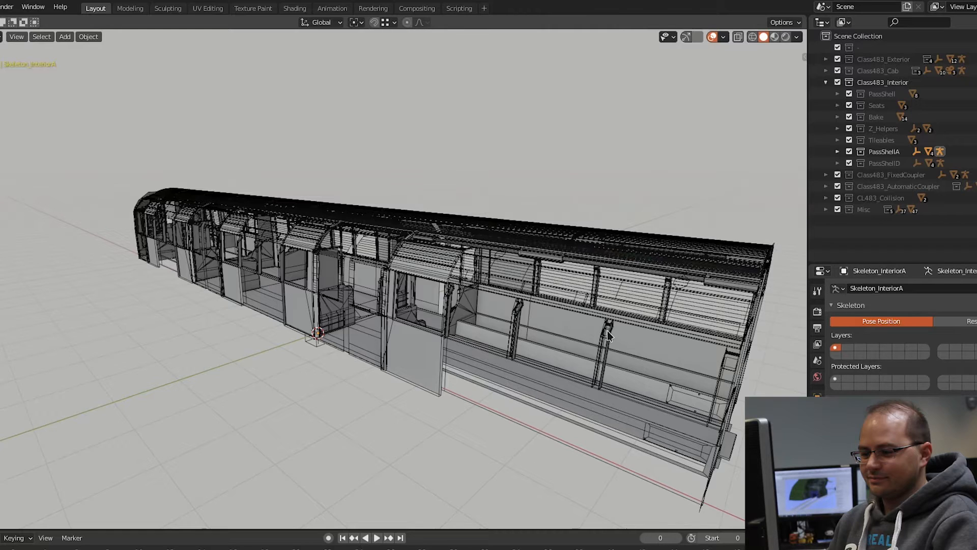
pyautogui.moveTo(625, 340)
pyautogui.mouseDown(button='middle')
pyautogui.moveTo(582, 336)
pyautogui.moveTo(620, 336)
pyautogui.mouseUp(button='middle')
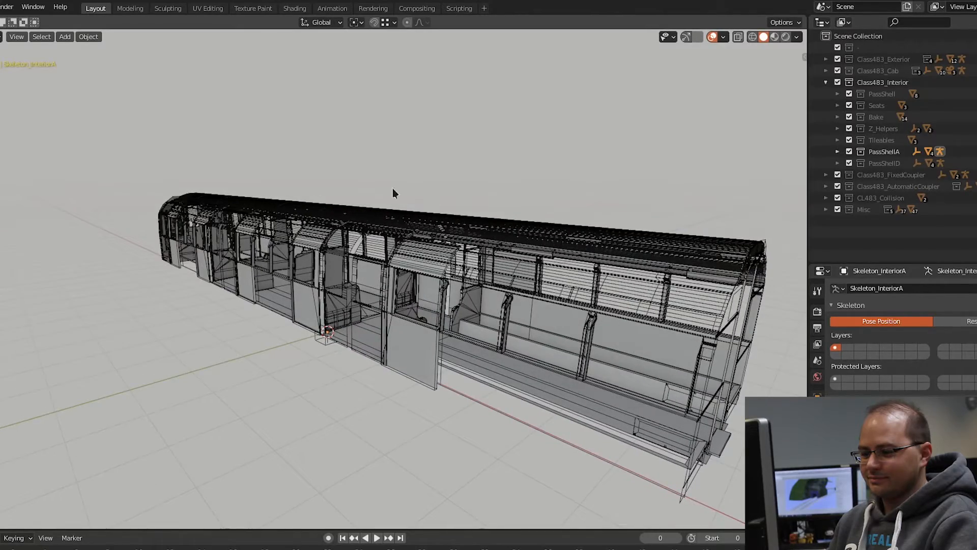
pyautogui.moveTo(631, 358)
pyautogui.mouseDown(button='middle')
pyautogui.moveTo(659, 354)
pyautogui.moveTo(623, 359)
pyautogui.mouseUp(button='middle')
# Step: Walk through the unfurnished passenger saloon and inspect its partitions, grab poles, seat bases and end doorway
pyautogui.press('w')
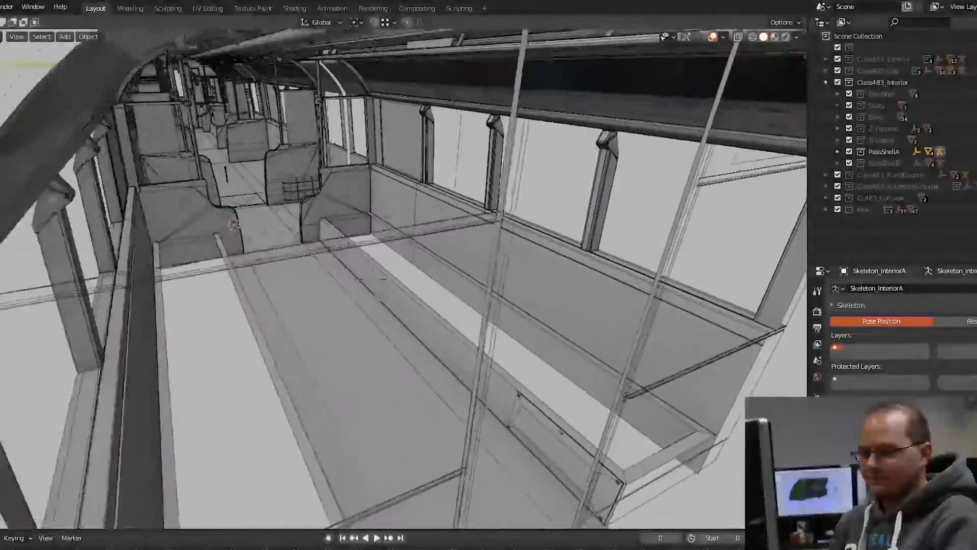
pyautogui.press('w')
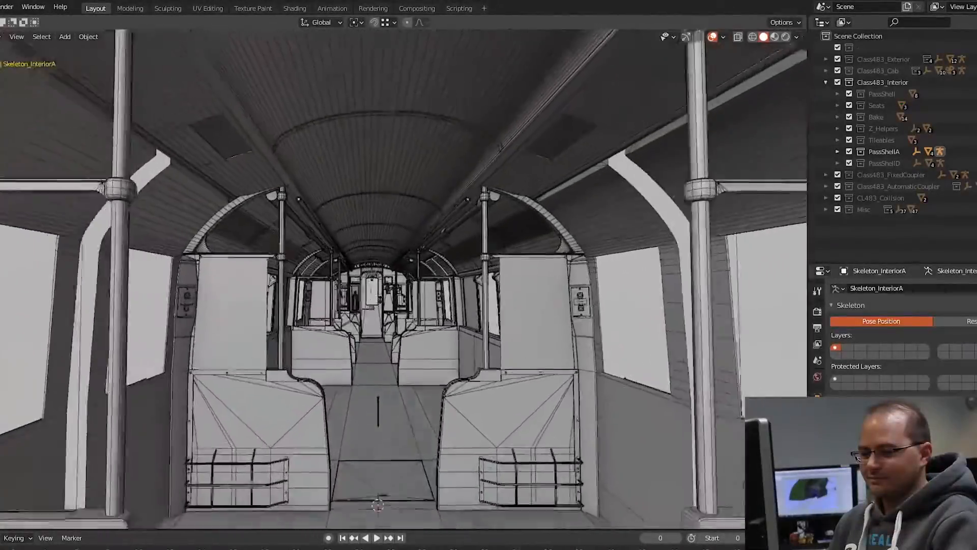
pyautogui.press('w')
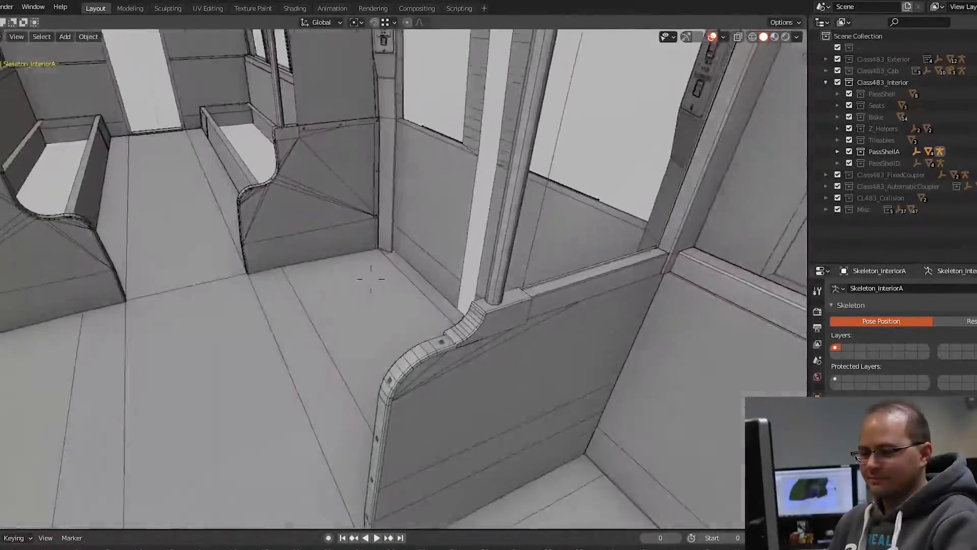
pyautogui.press('w')
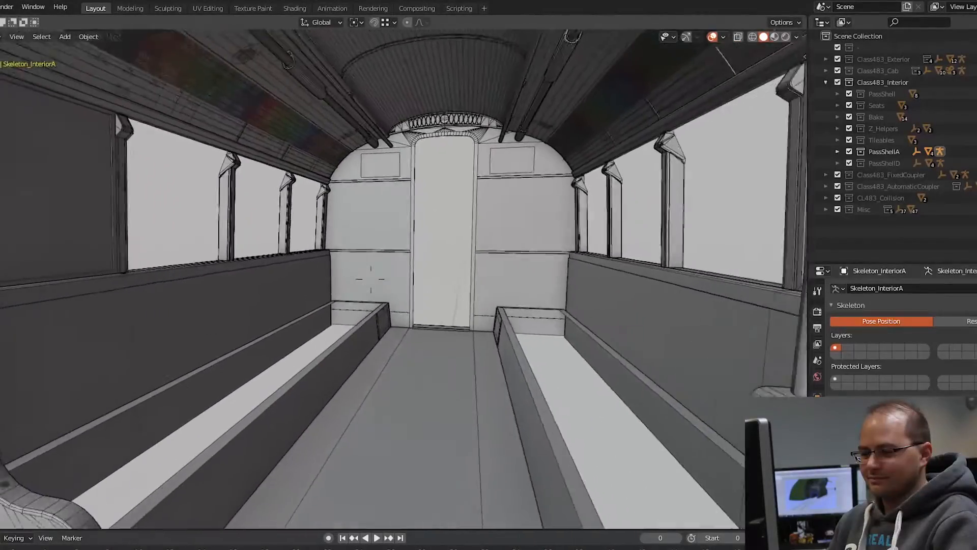
pyautogui.press('w')
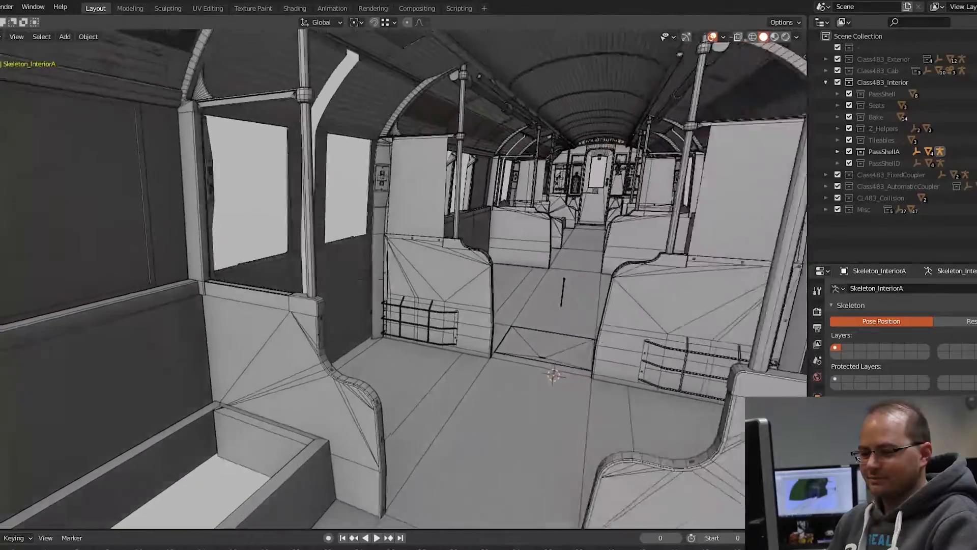
pyautogui.press('s')
pyautogui.press('s')
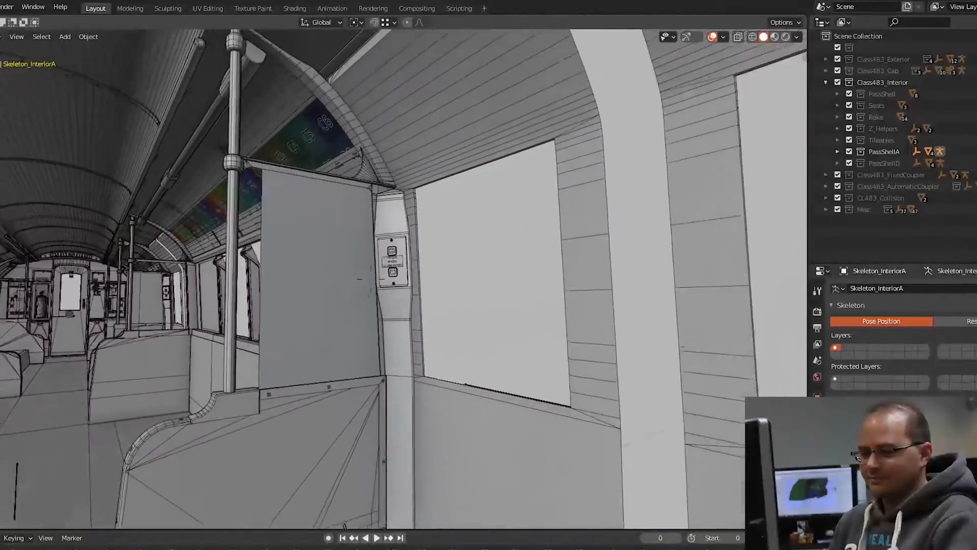
# Step: Inspect the saloon's ribbed ceiling, advert panels, door windows with their control buttons and the floor hatch
pyautogui.press('w')
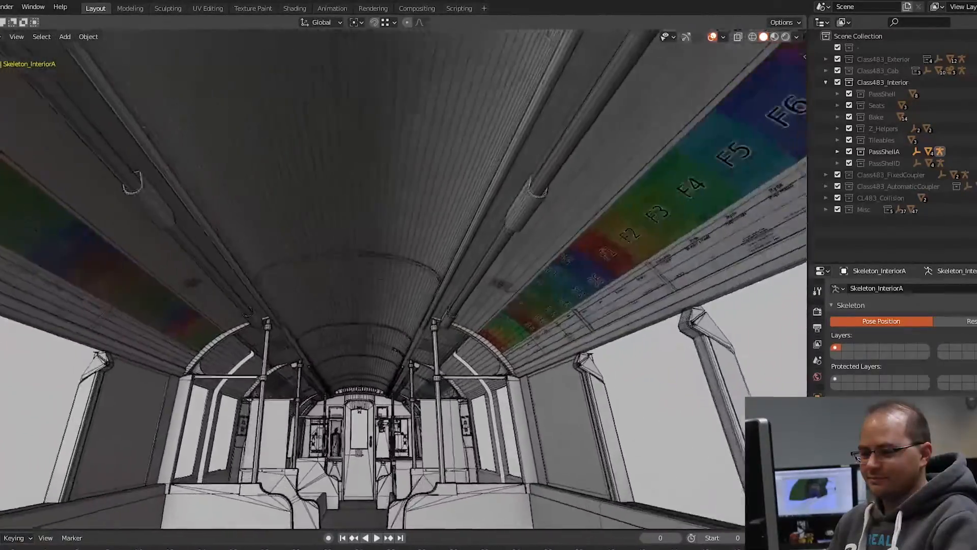
pyautogui.moveTo(402, 274); pyautogui.dragTo(394, 321, button='middle')
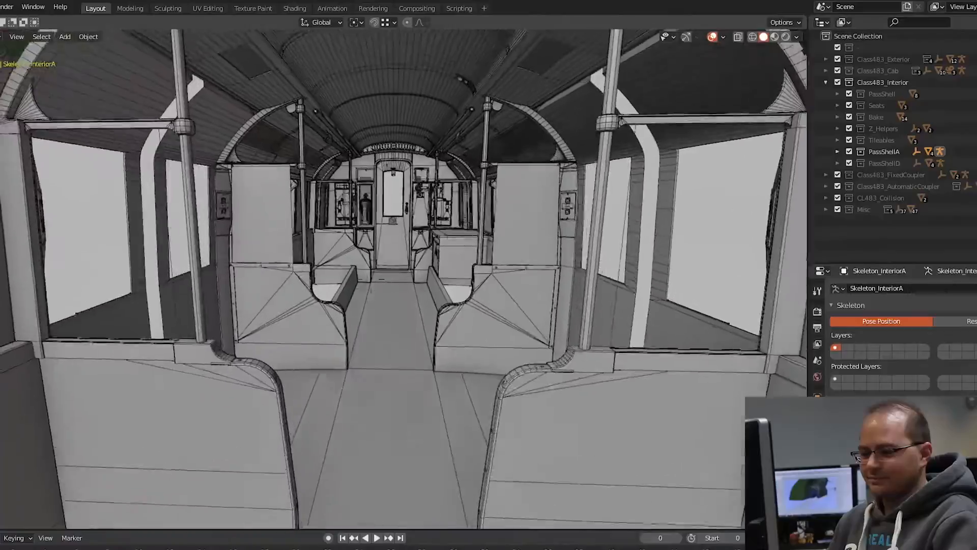
pyautogui.moveTo(326, 283); pyautogui.dragTo(380, 278, button='middle')
pyautogui.press('w')
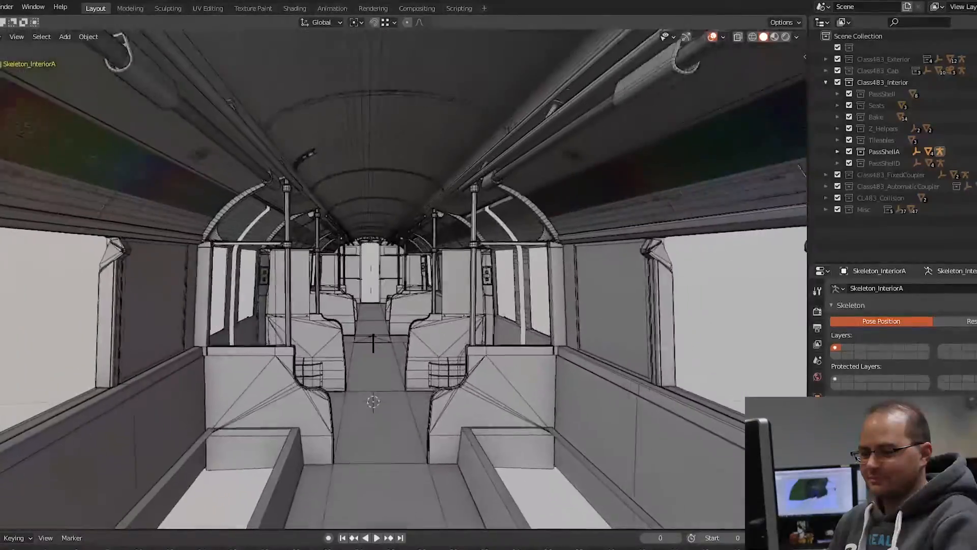
pyautogui.press('w')
pyautogui.press('s')
pyautogui.press('w')
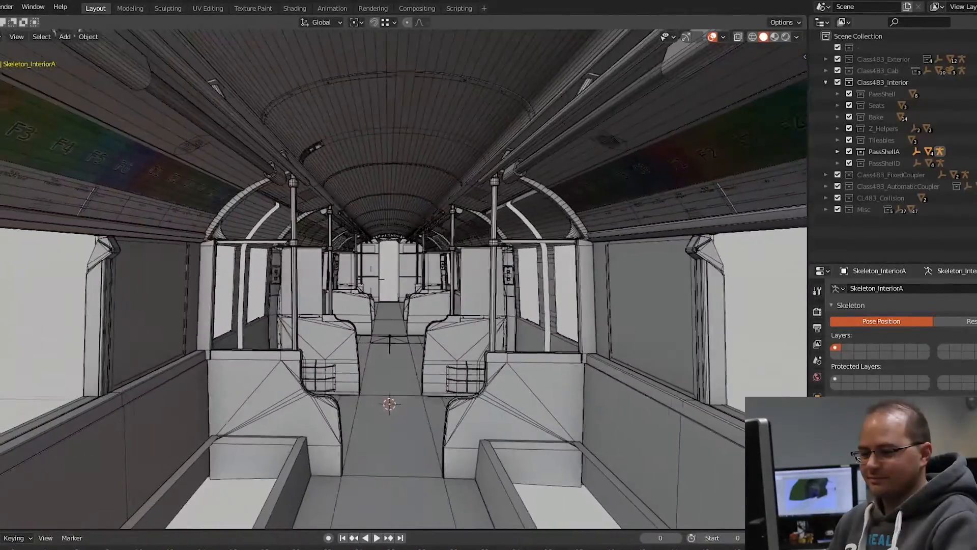
pyautogui.press('w')
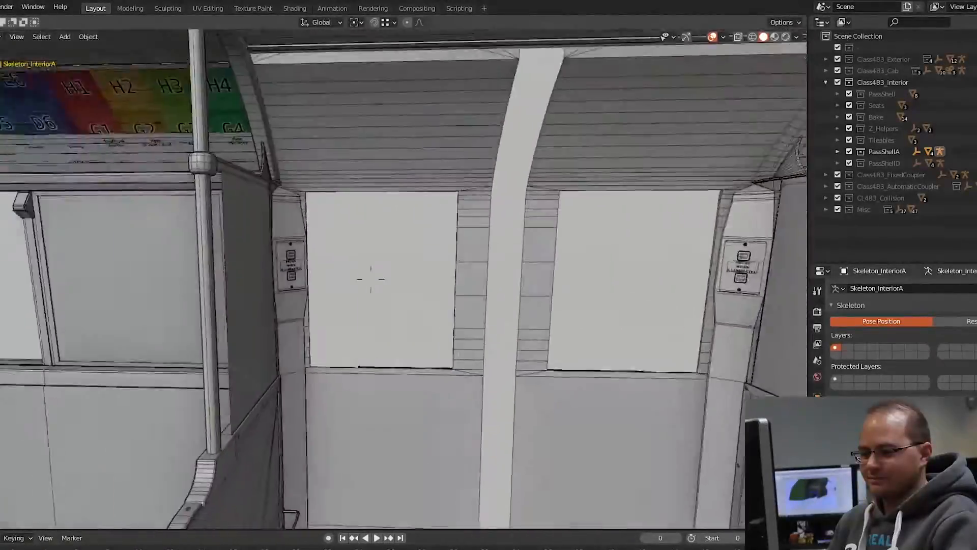
pyautogui.press('w')
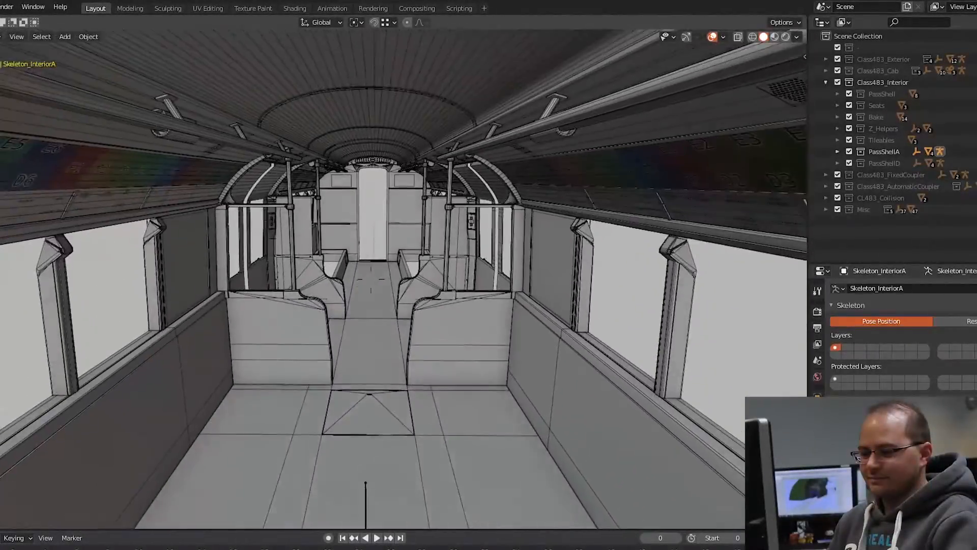
pyautogui.press('w')
pyautogui.click(373, 283)
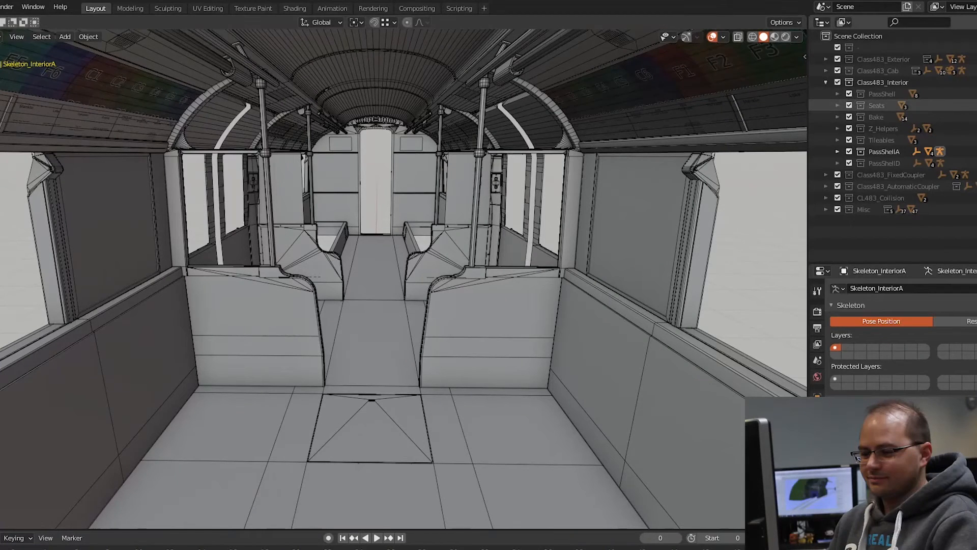
# Step: Unhide the Seats collection of Class483_Interior and bring the furnished saloon into view
pyautogui.click(976, 105)
pyautogui.click(877, 106)
pyautogui.moveTo(534, 349); pyautogui.dragTo(740, 350, button='middle')
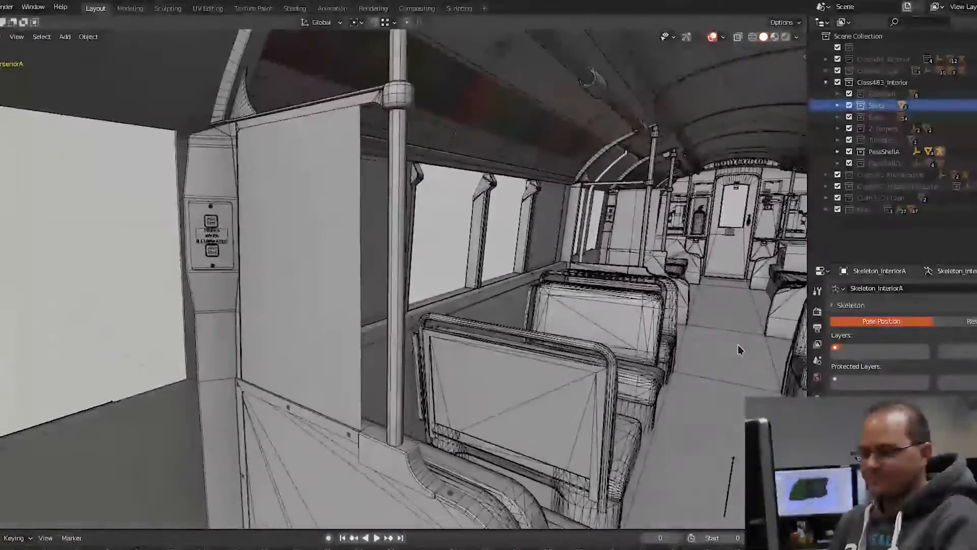
# Step: Examine the topology of the passenger seats on both sides of the aisle from several angles
pyautogui.moveTo(747, 304); pyautogui.dragTo(651, 306, button='middle')
pyautogui.moveTo(651, 175); pyautogui.dragTo(507, 262, button='middle')
pyautogui.moveTo(587, 321); pyautogui.dragTo(441, 290, button='middle')
pyautogui.moveTo(657, 195); pyautogui.dragTo(599, 281, button='middle')
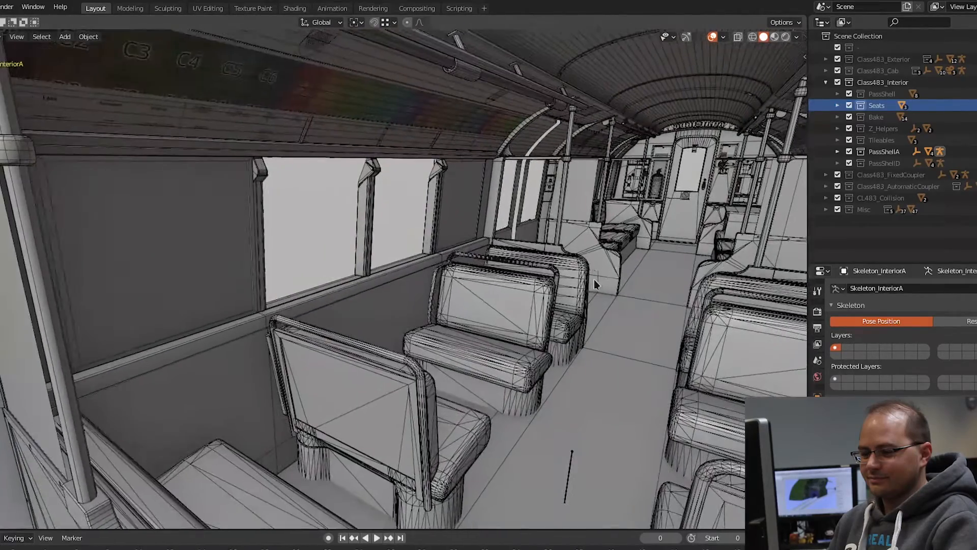
pyautogui.moveTo(543, 321); pyautogui.dragTo(552, 311, button='middle')
pyautogui.keyDown('shift'); pyautogui.moveTo(661, 289); pyautogui.dragTo(615, 370, button='middle'); pyautogui.keyUp('shift')
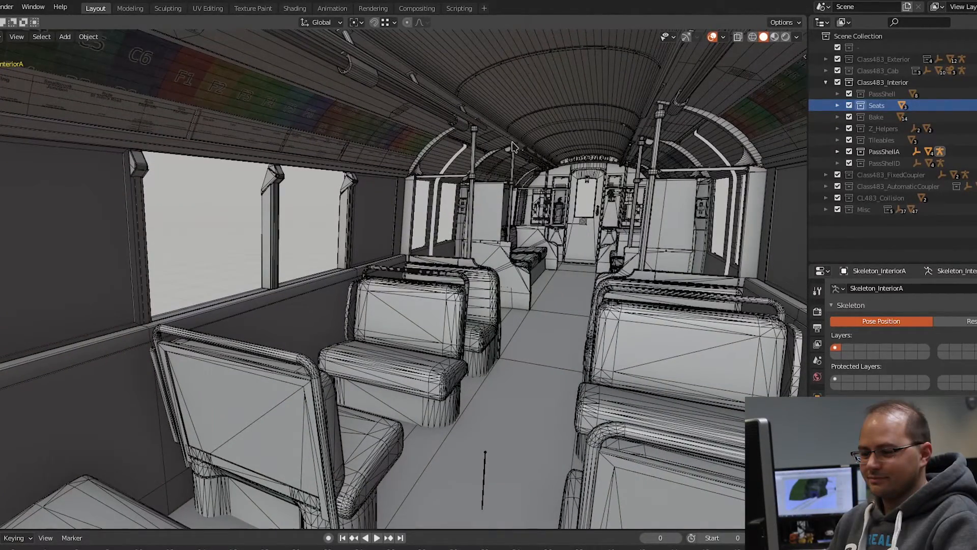
pyautogui.scroll(3, 634, 236)
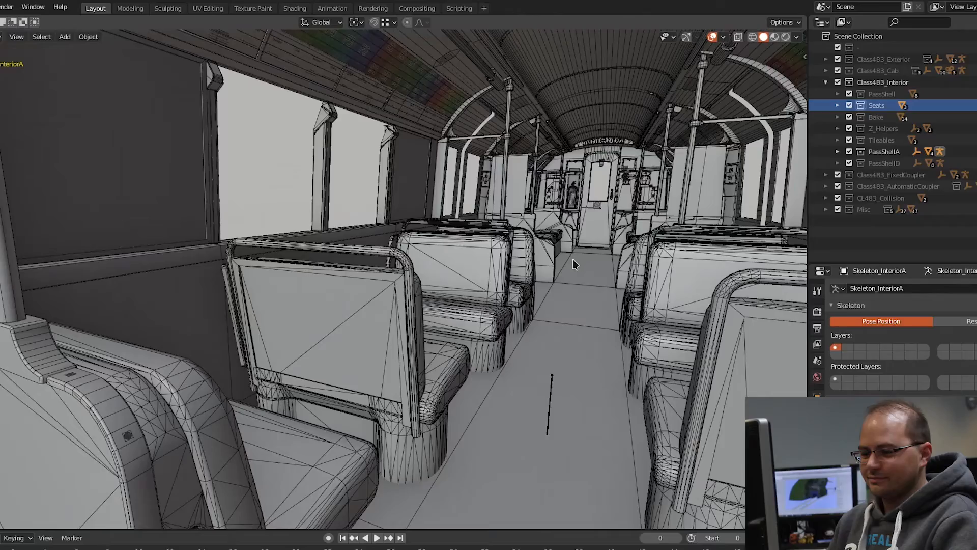
pyautogui.scroll(-3, 569, 262)
pyautogui.moveTo(570, 263); pyautogui.dragTo(577, 273, button='middle')
pyautogui.scroll(3, 584, 271)
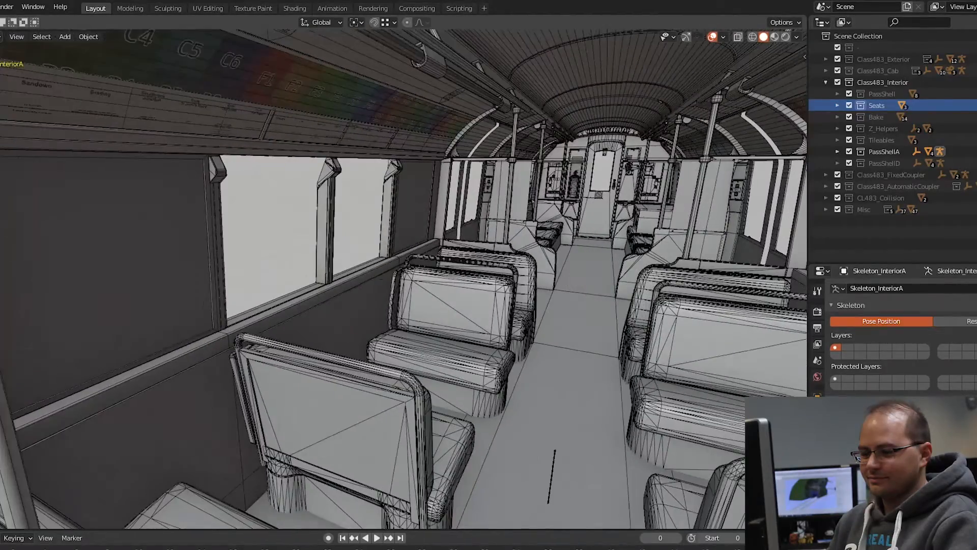
# Step: Walk through the furnished saloon to inspect the cab bulkhead, longitudinal seats and first-aid cabinet
pyautogui.hotkey('shift', '`')
pyautogui.press('w')
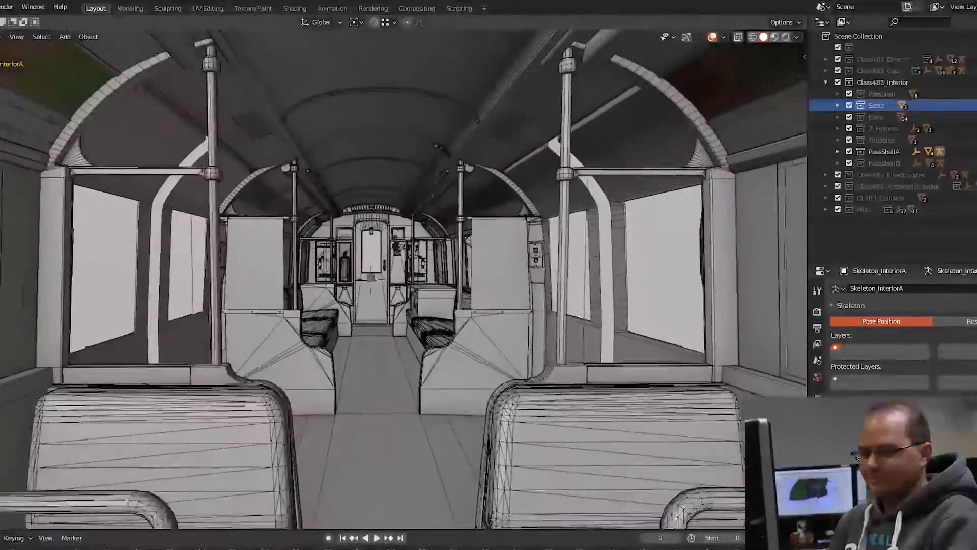
pyautogui.press('w')
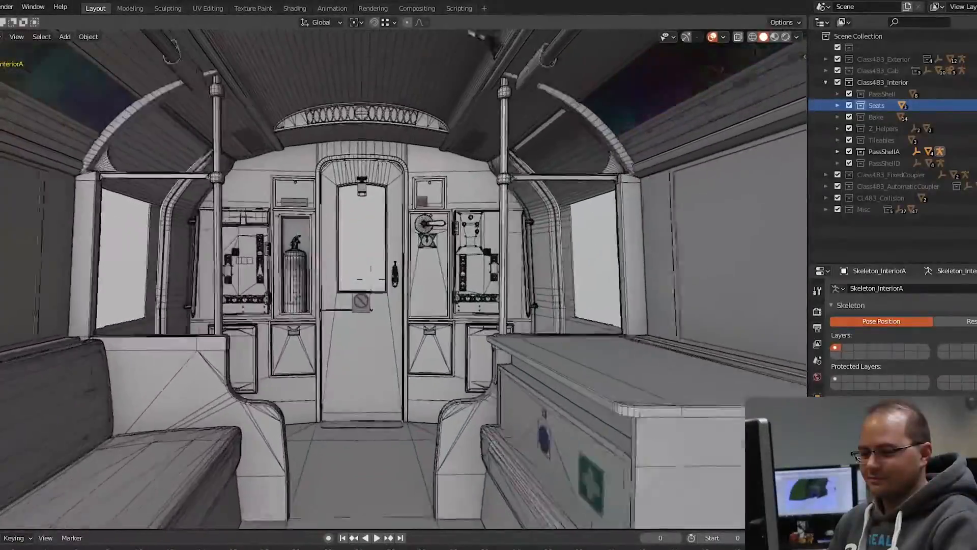
pyautogui.press('w')
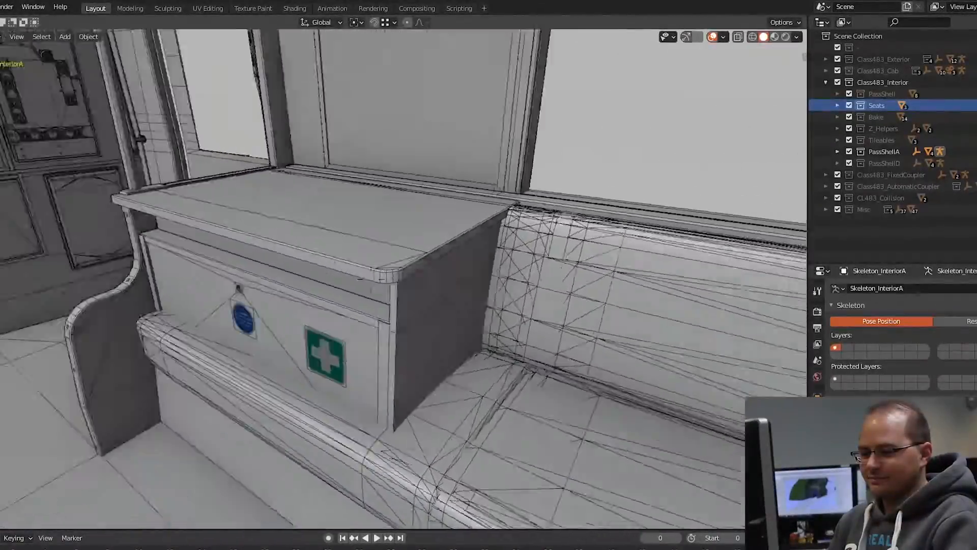
pyautogui.press('w')
pyautogui.press('w')
pyautogui.press('s')
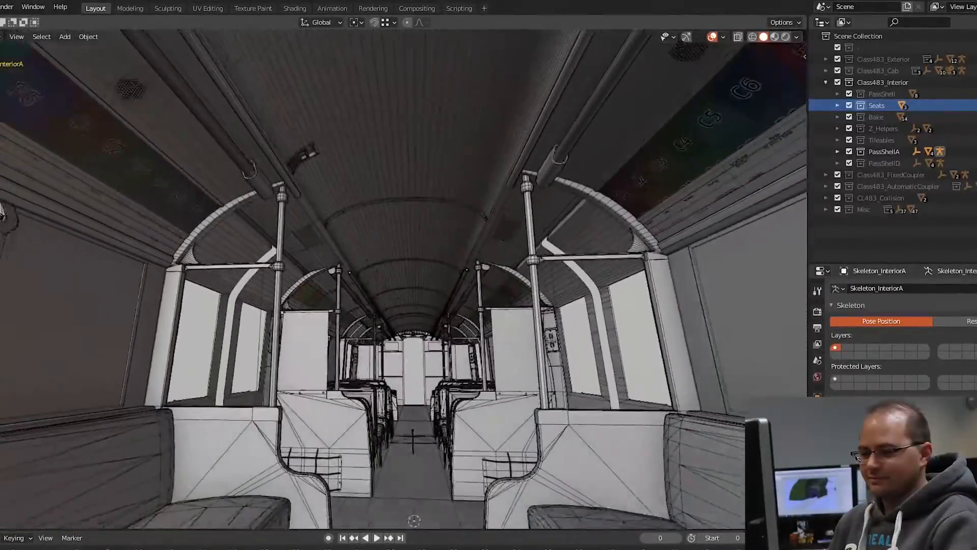
# Step: Walk the full length of the furnished saloon to review the seat bays, door areas, windows, advert panels and ceiling
pyautogui.press('w')
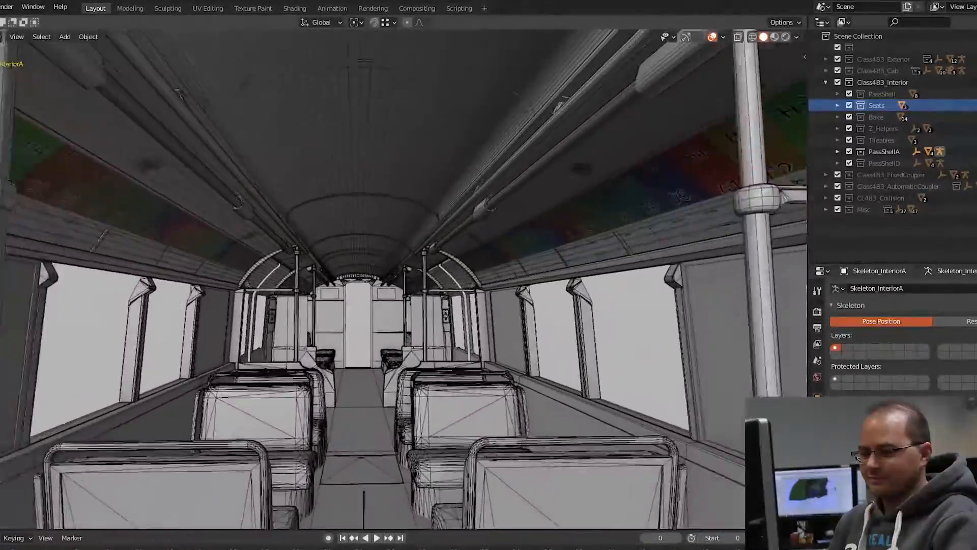
pyautogui.press('w')
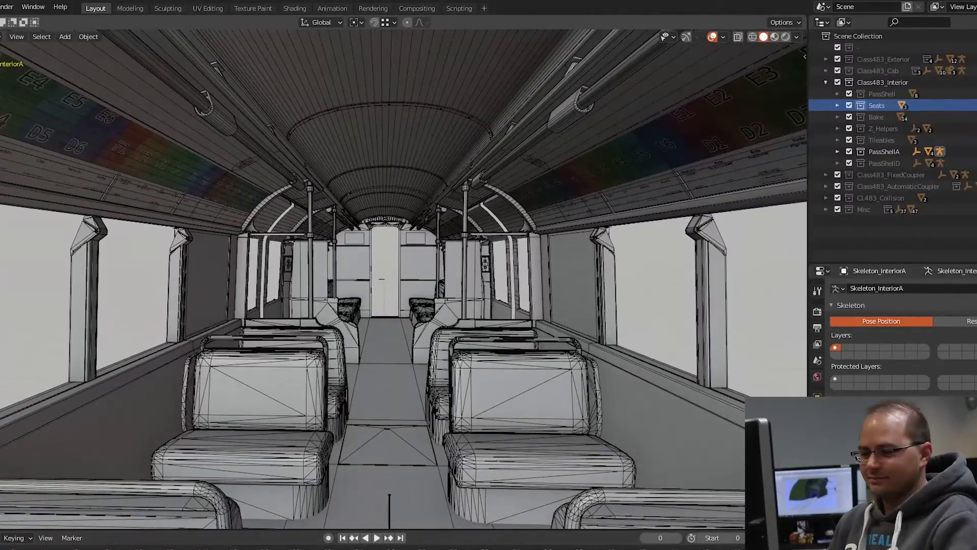
pyautogui.press('w')
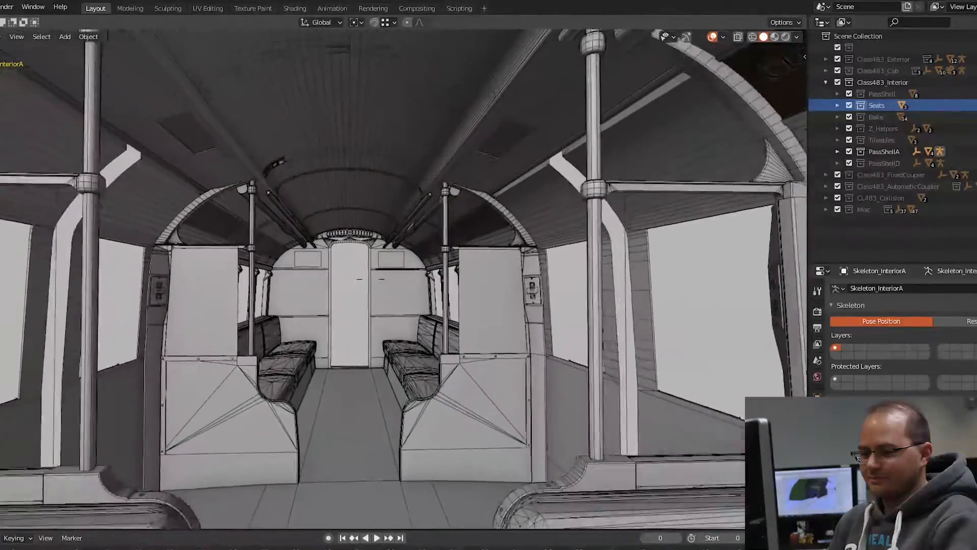
pyautogui.press('w')
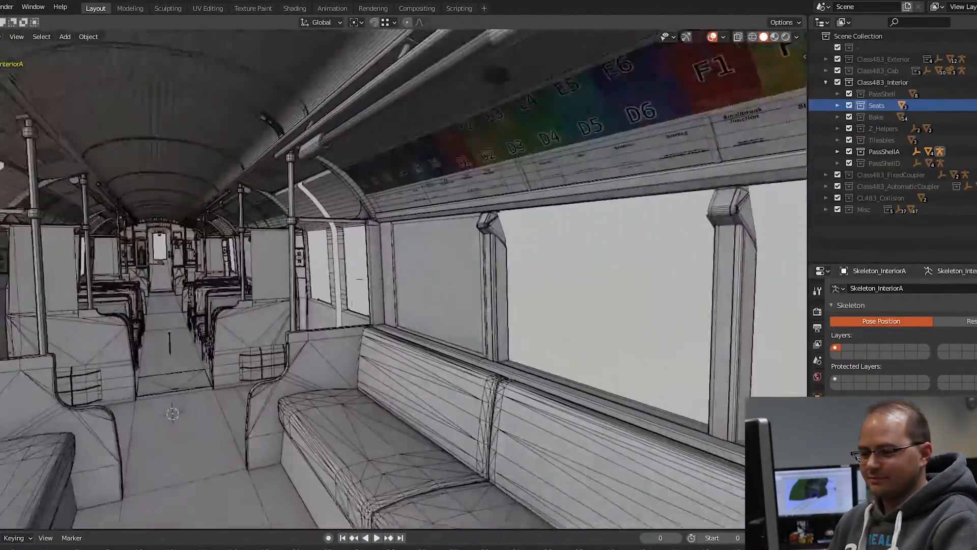
pyautogui.press('w')
pyautogui.press('w')
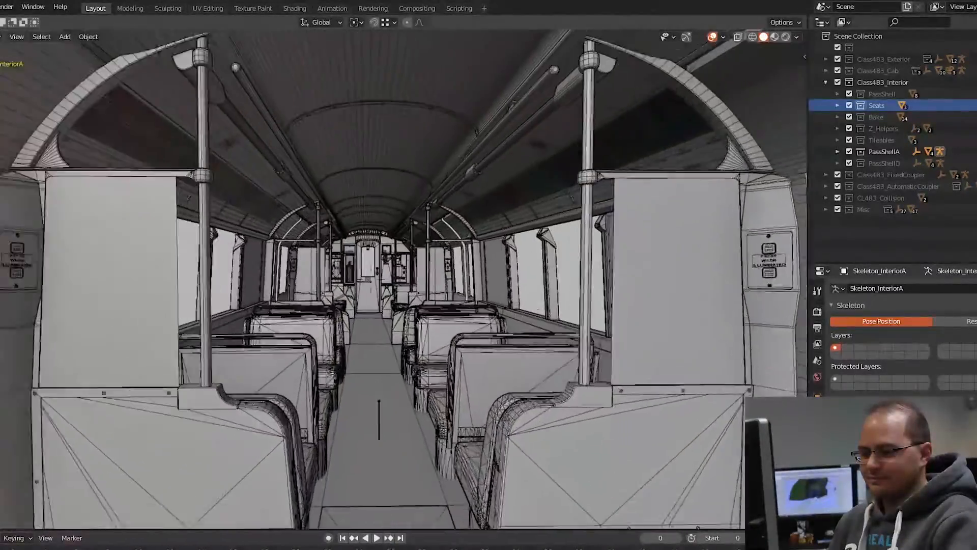
pyautogui.press('w')
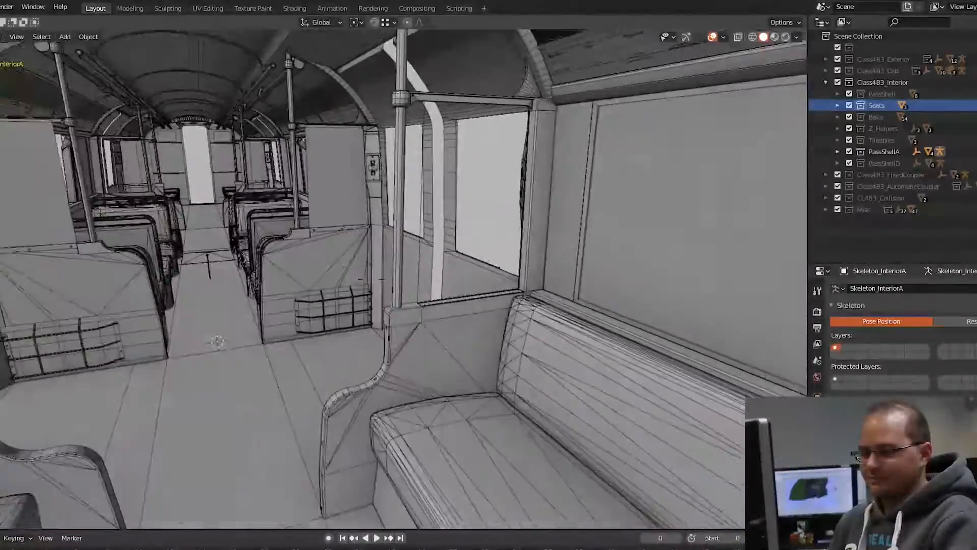
pyautogui.press('s')
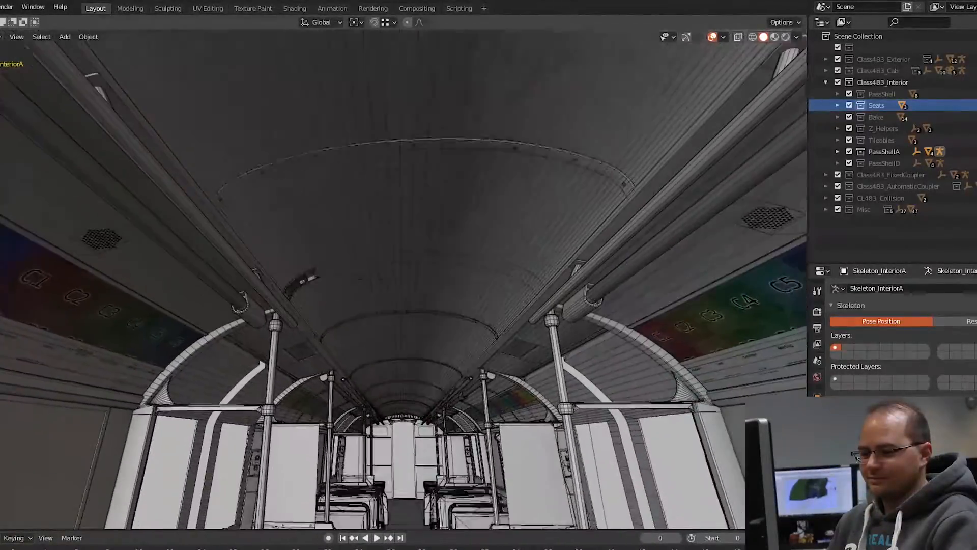
pyautogui.click(374, 285)
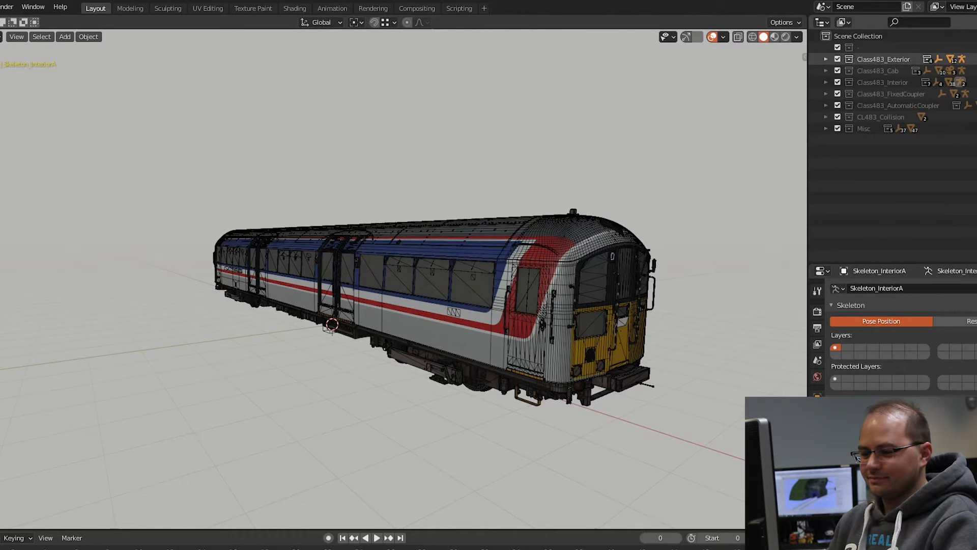
# Step: Hide the Class483_Exterior collection, show CL483_Collision instead and view the collision shell from the side
pyautogui.click(975, 59)
pyautogui.click(976, 117)
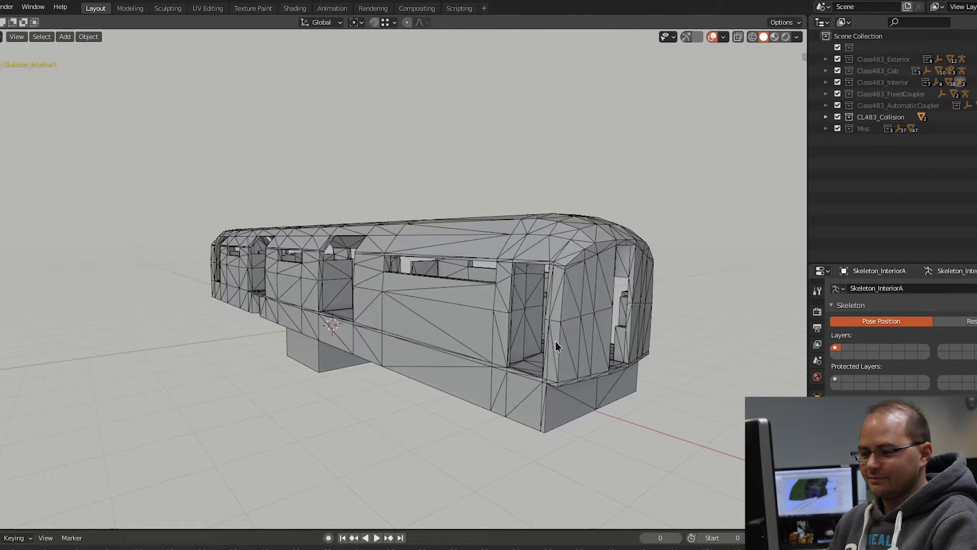
pyautogui.moveTo(501, 338); pyautogui.dragTo(543, 325, button='middle')
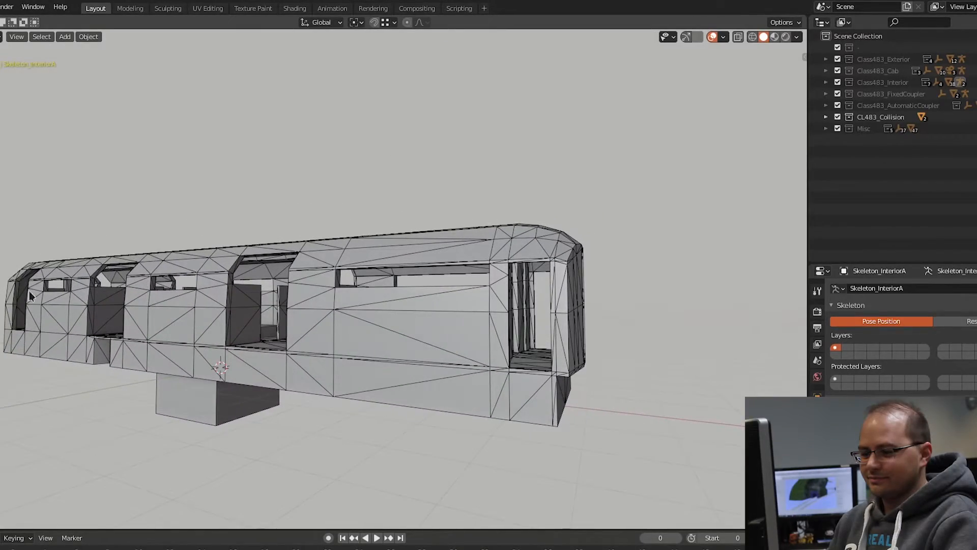
pyautogui.moveTo(243, 337); pyautogui.dragTo(330, 384, button='middle')
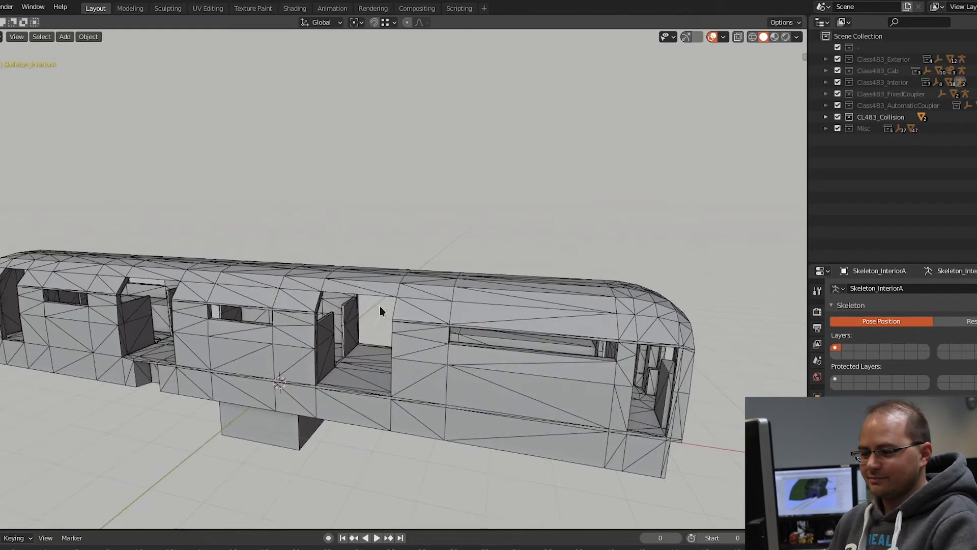
# Step: Enter the collision mesh through a side doorway to examine the door partitions and simplified seat blocks
pyautogui.scroll(4, 404, 344)
pyautogui.moveTo(387, 371); pyautogui.dragTo(417, 270, button='middle')
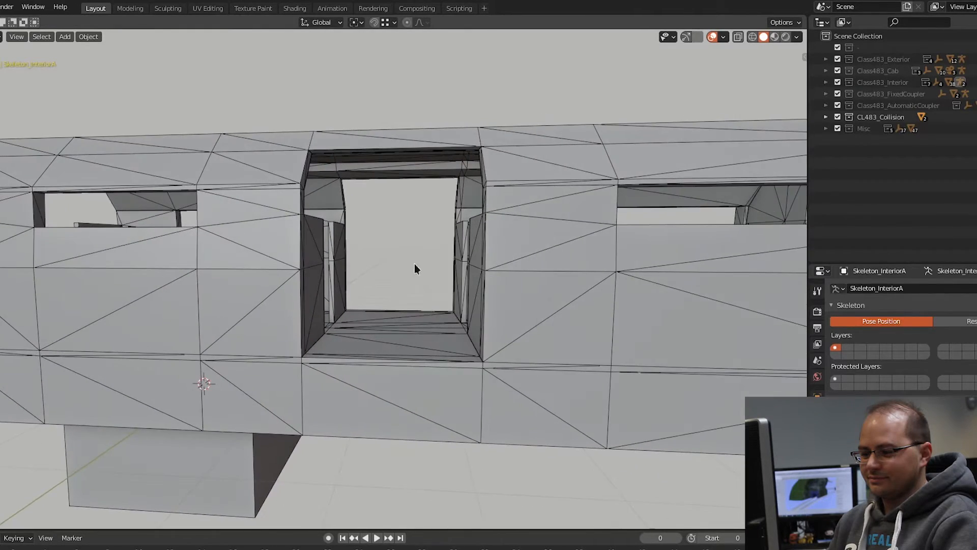
pyautogui.scroll(3, 420, 204)
pyautogui.scroll(2, 420, 214)
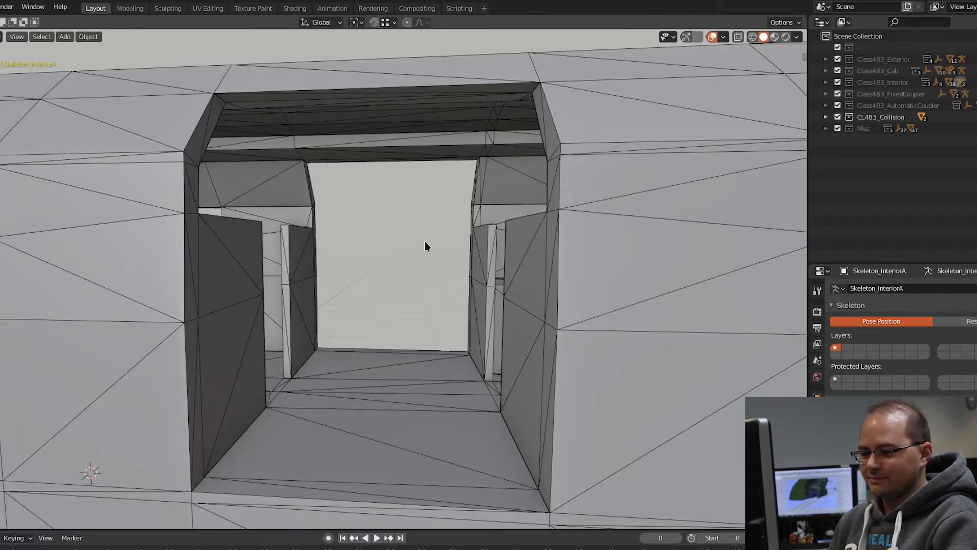
pyautogui.hotkey('shift', '`')
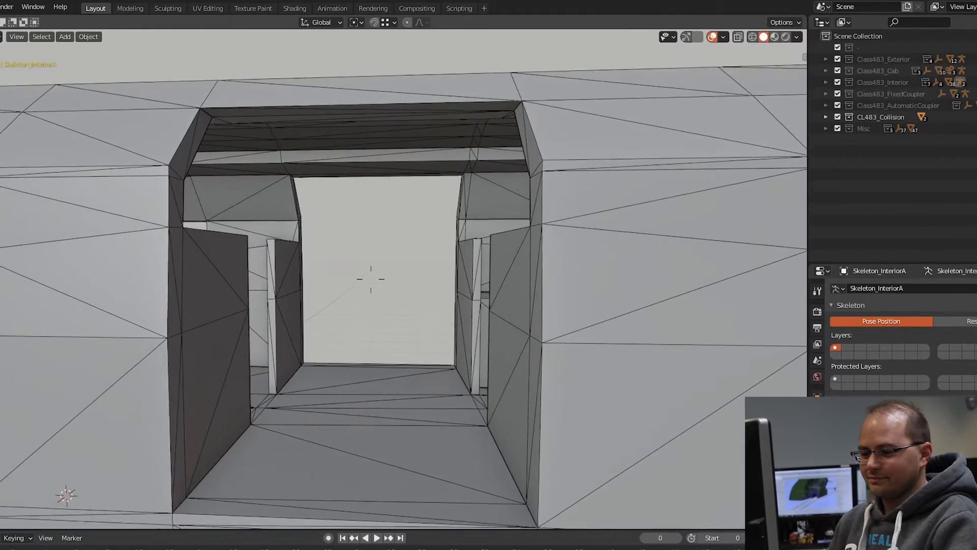
pyautogui.press('w')
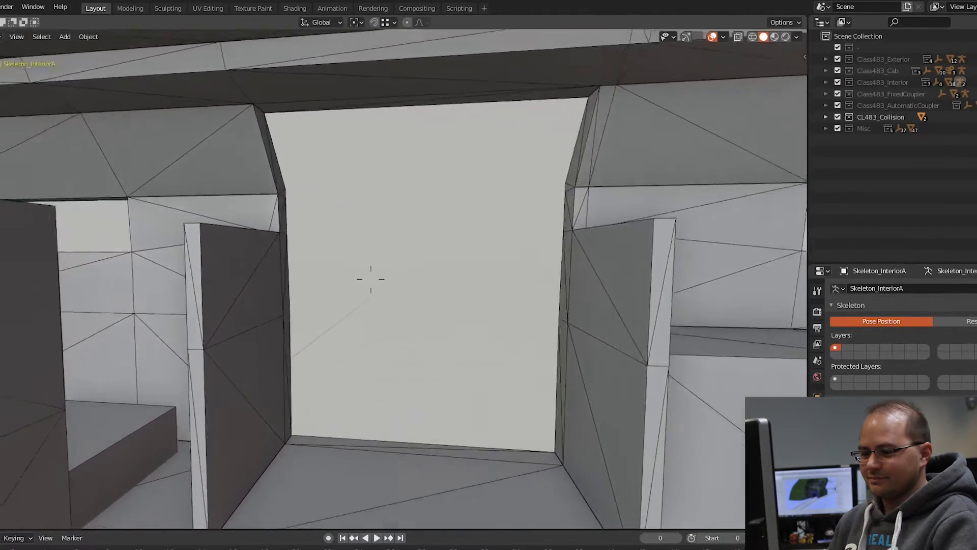
pyautogui.press('w')
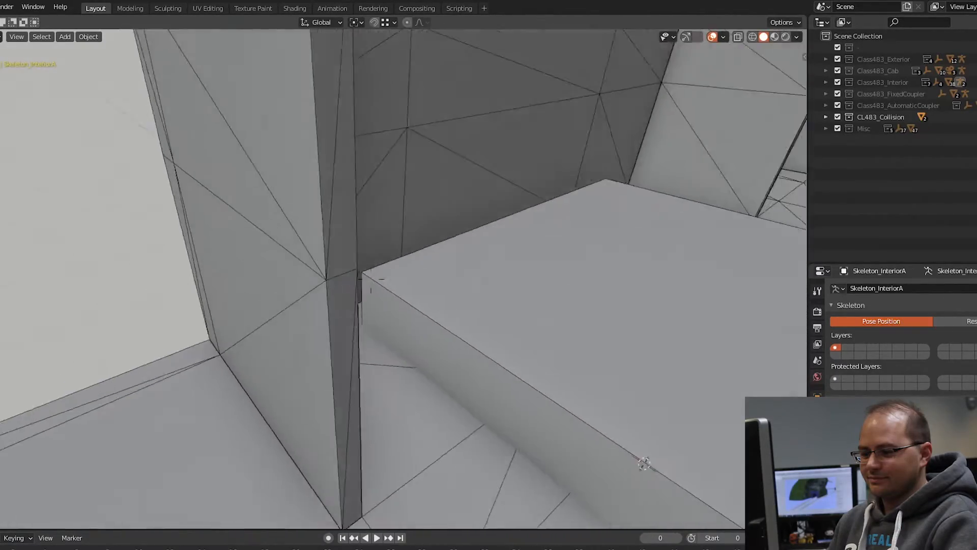
# Step: Walk through the inside of the collision mesh to examine the aisle, seat blocks, roof and end doorway
pyautogui.press('w')
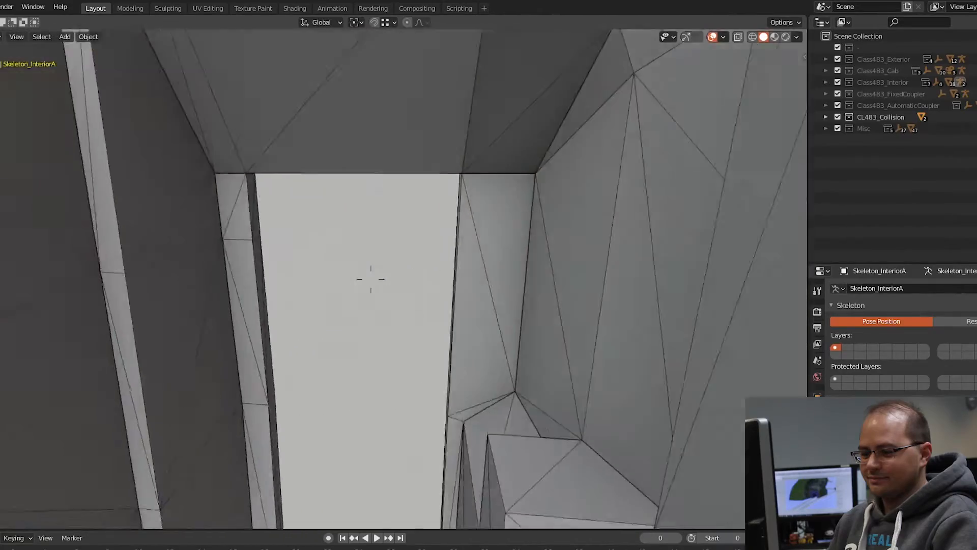
pyautogui.press('w')
pyautogui.press('w')
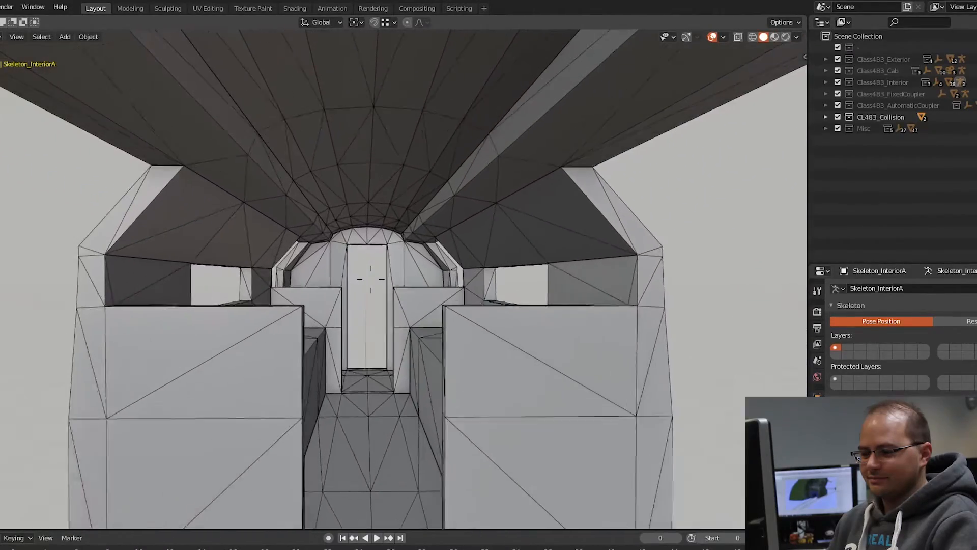
pyautogui.press('w')
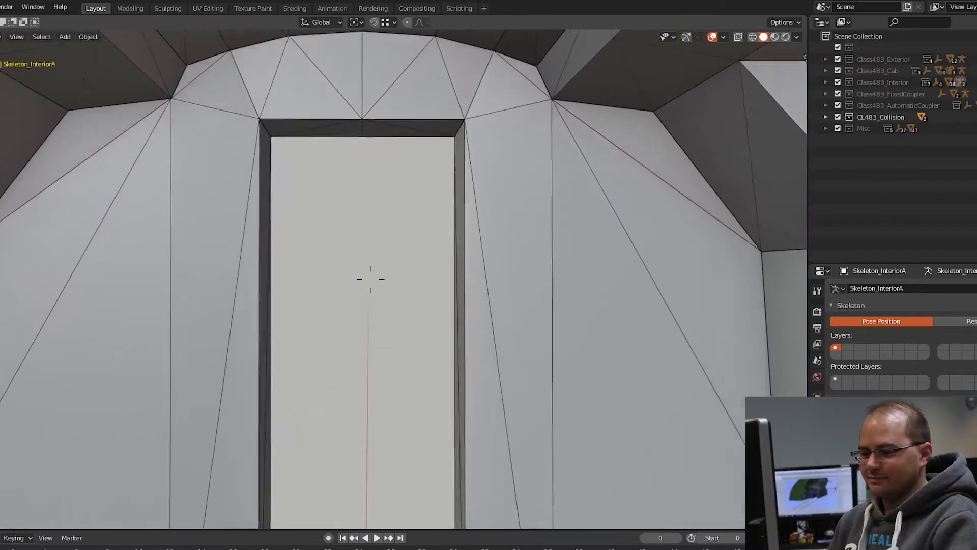
pyautogui.press('w')
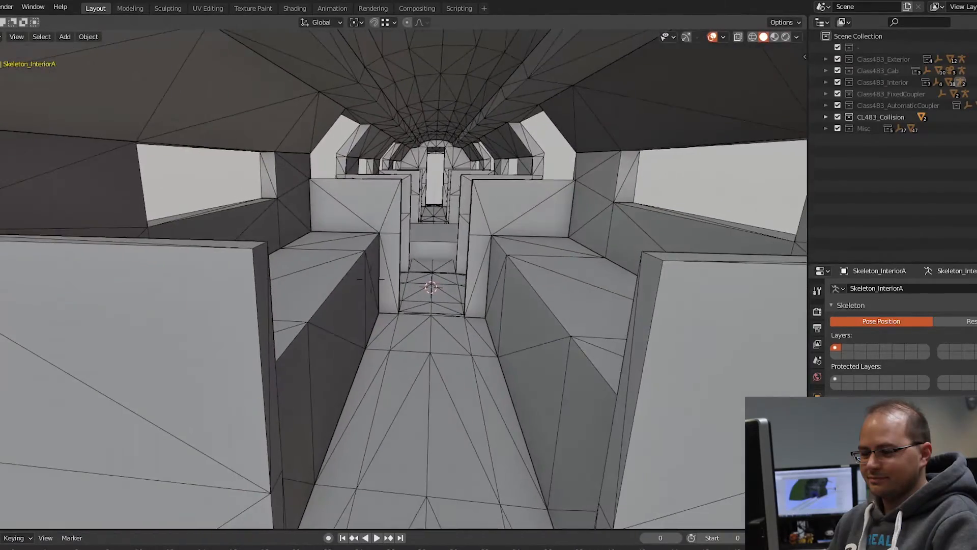
pyautogui.press('s')
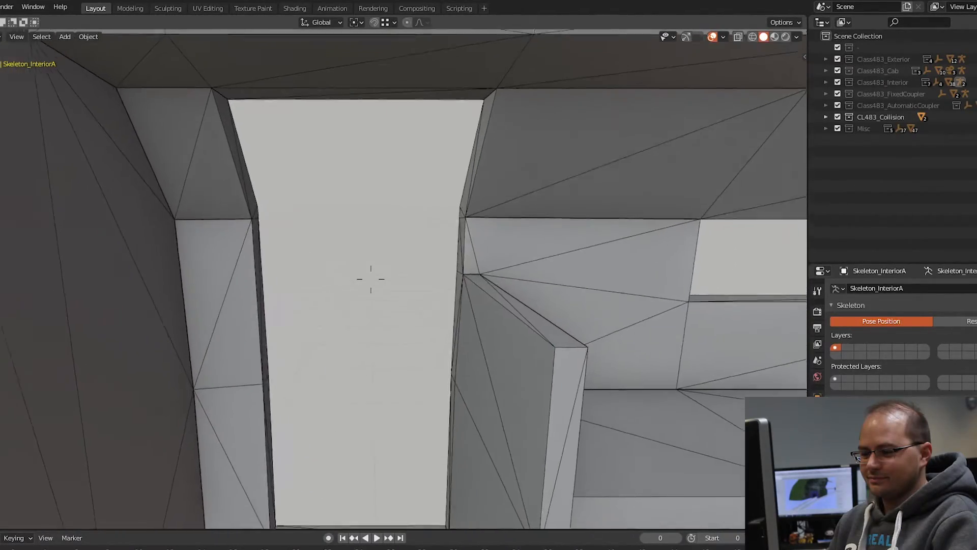
# Step: Back out of the collision mesh and inspect its body end, door openings and long side from outside
pyautogui.press('s')
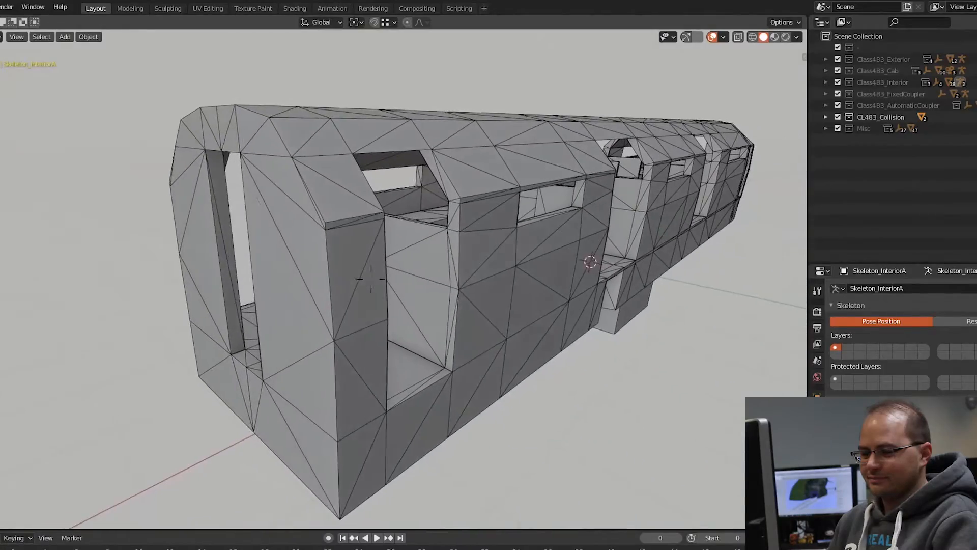
pyautogui.press('d')
pyautogui.press('d')
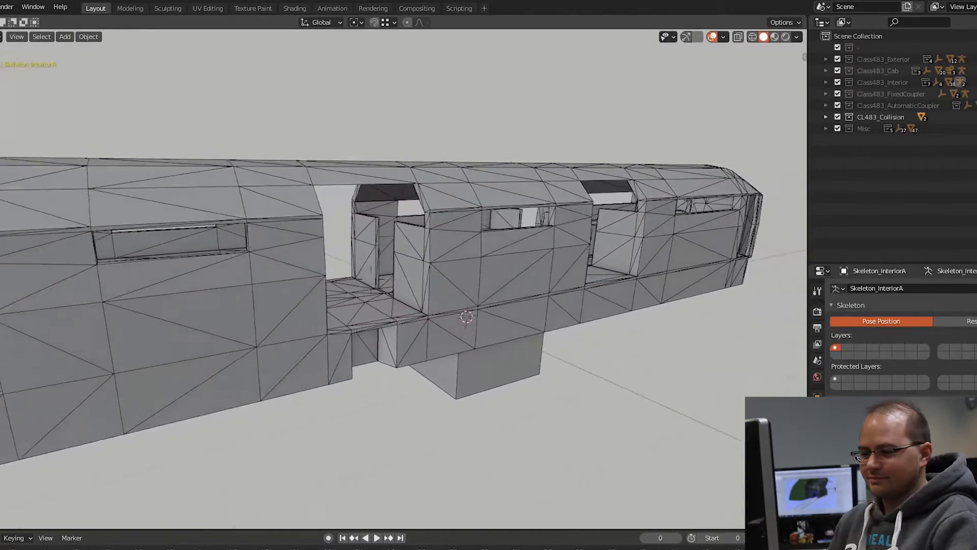
pyautogui.press('s')
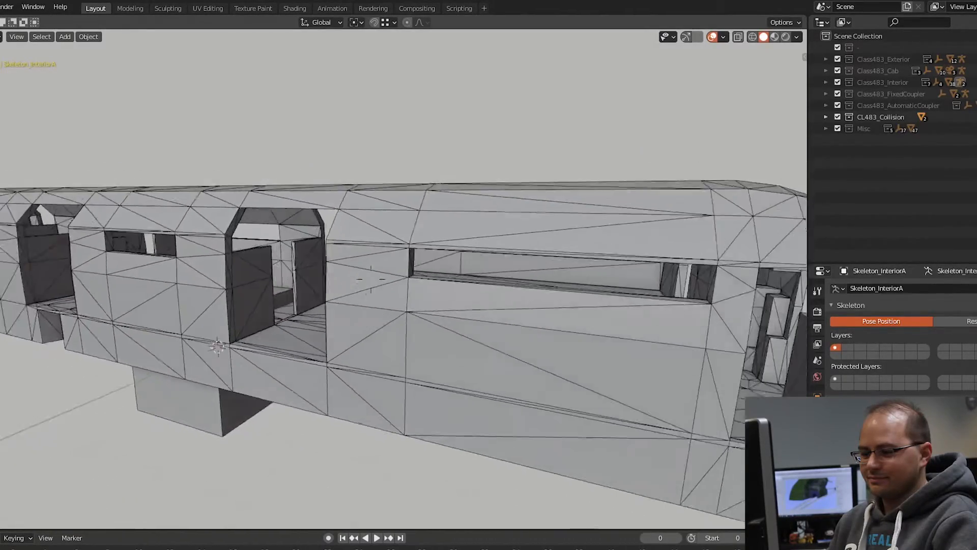
pyautogui.press('s')
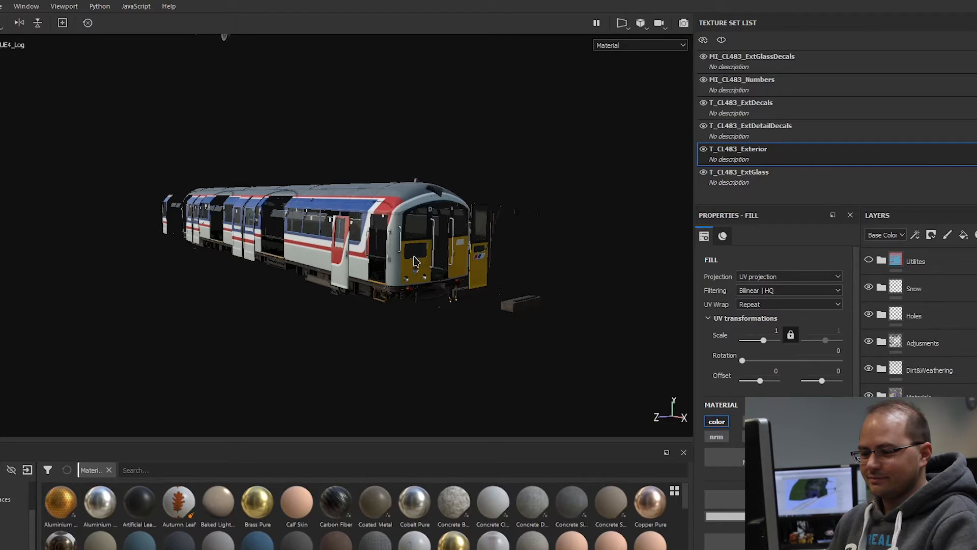
# Step: Switch to Substance Painter and examine the textured train exterior with its offset doors from several angles
pyautogui.scroll(1, 413, 261)
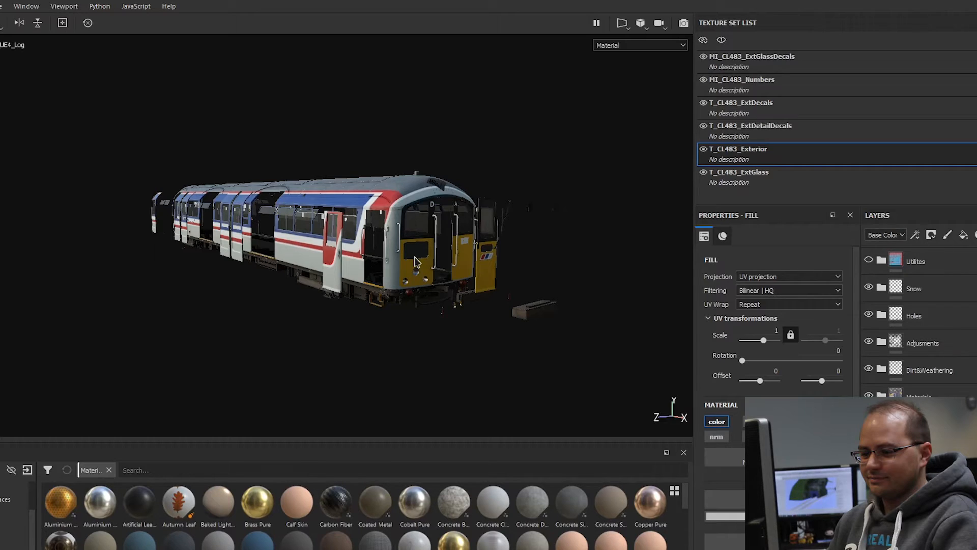
pyautogui.scroll(2, 415, 261)
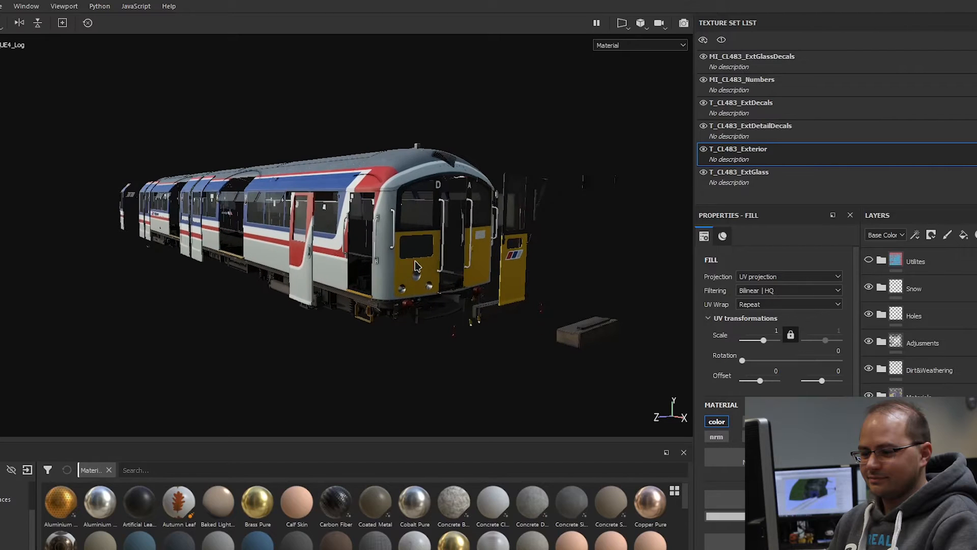
pyautogui.scroll(1, 416, 265)
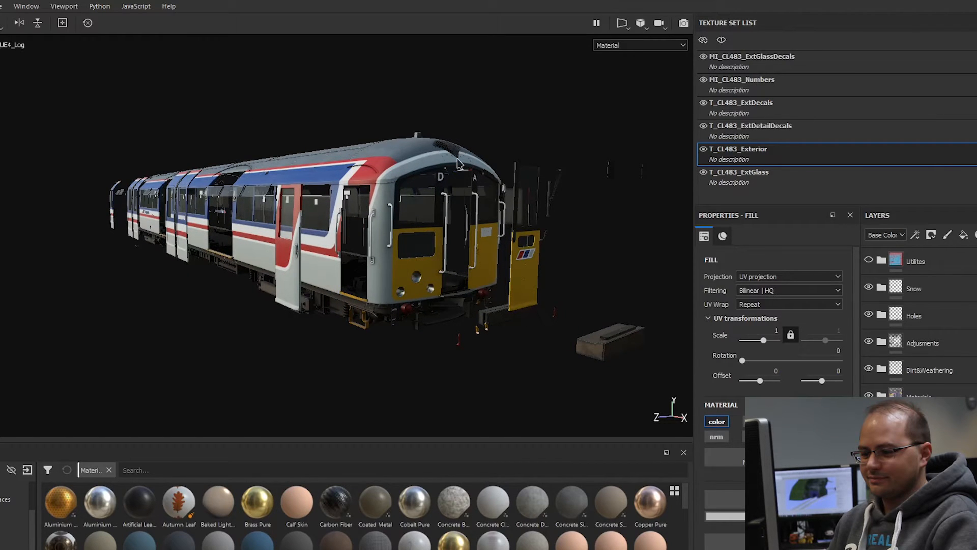
pyautogui.moveTo(581, 289); pyautogui.dragTo(511, 278, button='middle')
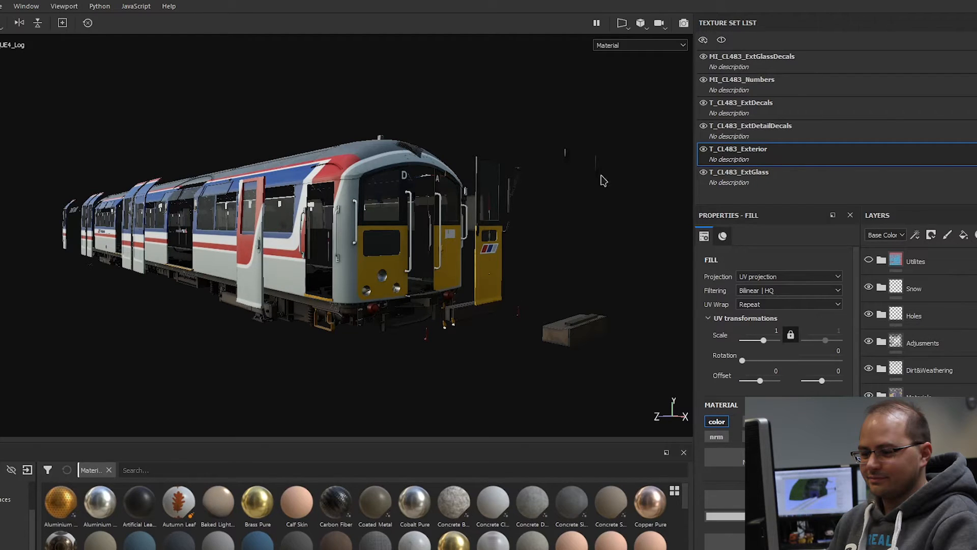
pyautogui.keyDown('alt'); pyautogui.moveTo(431, 209); pyautogui.dragTo(408, 223); pyautogui.keyUp('alt')
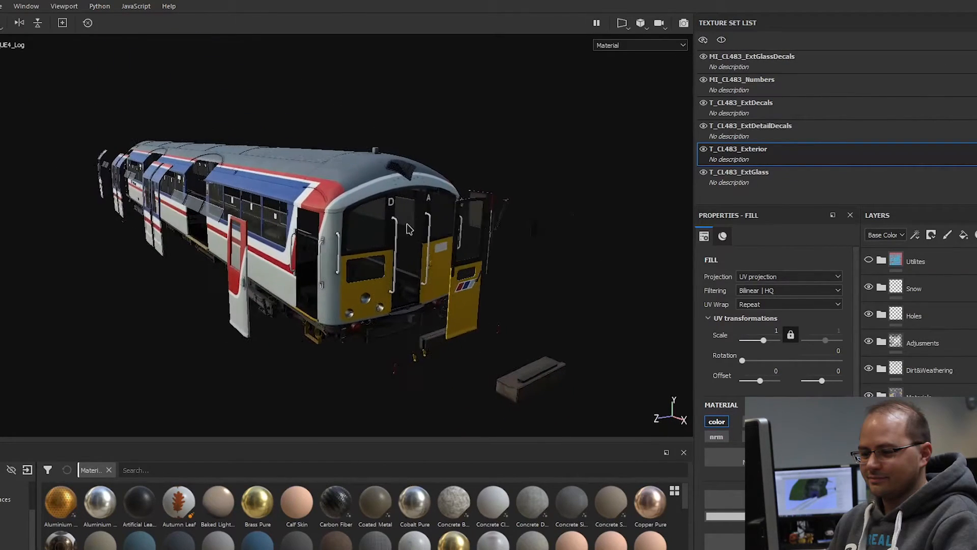
pyautogui.keyDown('alt'); pyautogui.moveTo(435, 297); pyautogui.dragTo(534, 286); pyautogui.keyUp('alt')
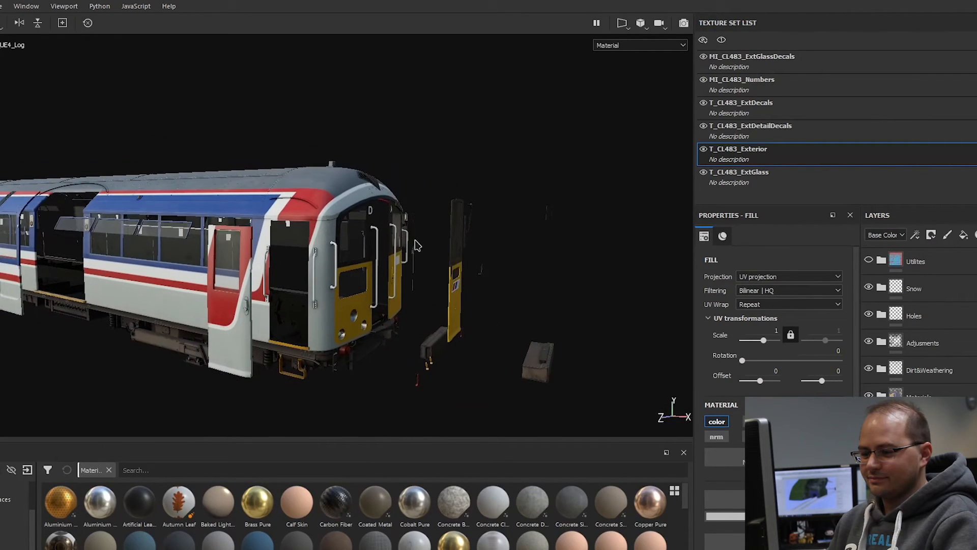
pyautogui.keyDown('alt'); pyautogui.moveTo(311, 271); pyautogui.dragTo(262, 288); pyautogui.keyUp('alt')
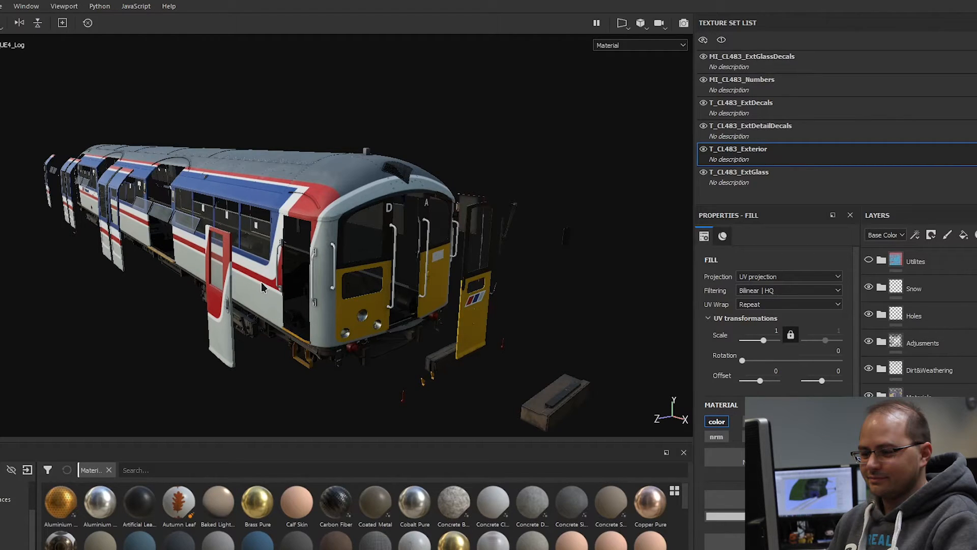
# Step: Cycle the viewport through the individual texture channels, including Roughness, and stop at Ambient occlusion
pyautogui.press('c')
pyautogui.press('c')
pyautogui.press('c')
pyautogui.press('c')
pyautogui.press('c')
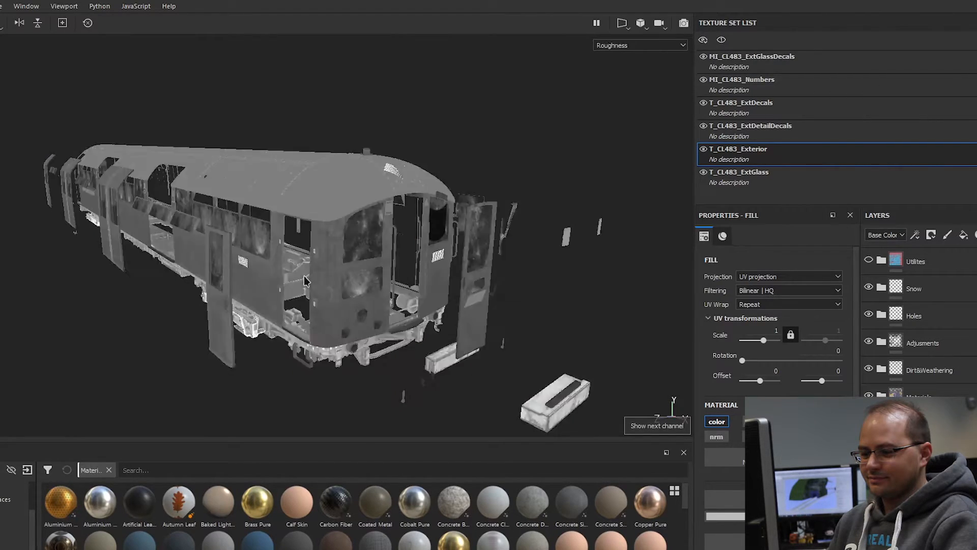
pyautogui.press('c')
pyautogui.press('c')
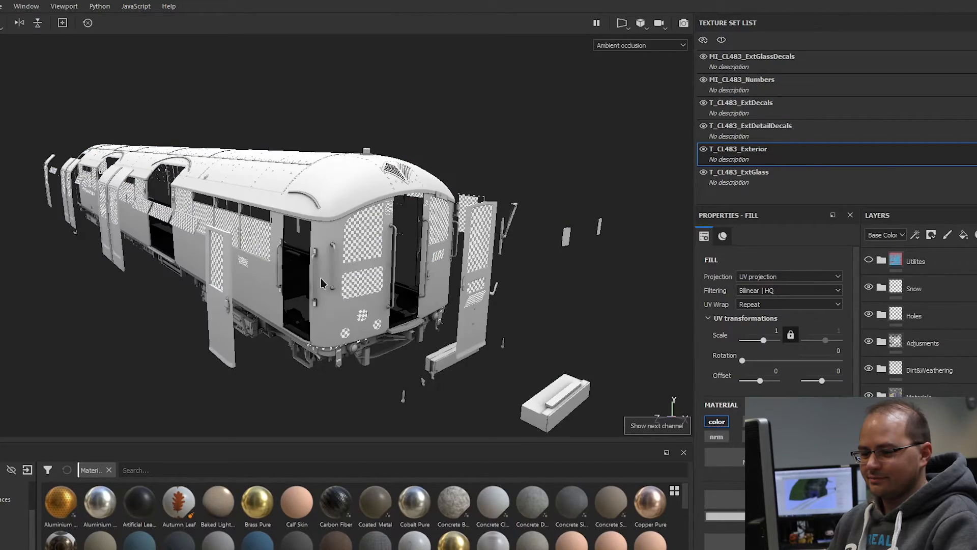
# Step: Examine the ambient occlusion on the cab end, side panels and underframe equipment from a low, close angle
pyautogui.scroll(3, 359, 322)
pyautogui.keyDown('alt'); pyautogui.moveTo(359, 322); pyautogui.dragTo(346, 354); pyautogui.keyUp('alt')
pyautogui.scroll(3, 326, 370)
pyautogui.keyDown('alt'); pyautogui.moveTo(198, 338); pyautogui.dragTo(254, 333, button='middle'); pyautogui.keyUp('alt')
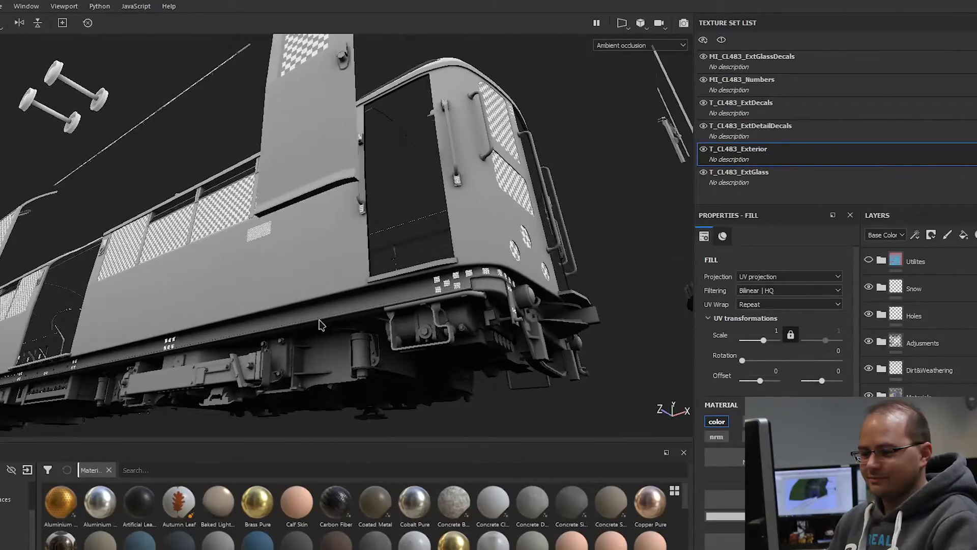
# Step: Examine the ambient occlusion on the cab end, its handrails, the detached doors and the underframe from low and frontal angles
pyautogui.scroll(2, 320, 322)
pyautogui.keyDown('alt'); pyautogui.moveTo(320, 322); pyautogui.dragTo(501, 320, button='middle'); pyautogui.keyUp('alt')
pyautogui.scroll(-3, 502, 320)
pyautogui.keyDown('alt'); pyautogui.moveTo(499, 305); pyautogui.dragTo(388, 316); pyautogui.keyUp('alt')
pyautogui.keyDown('alt'); pyautogui.moveTo(486, 310); pyautogui.dragTo(413, 337, button='middle'); pyautogui.keyUp('alt')
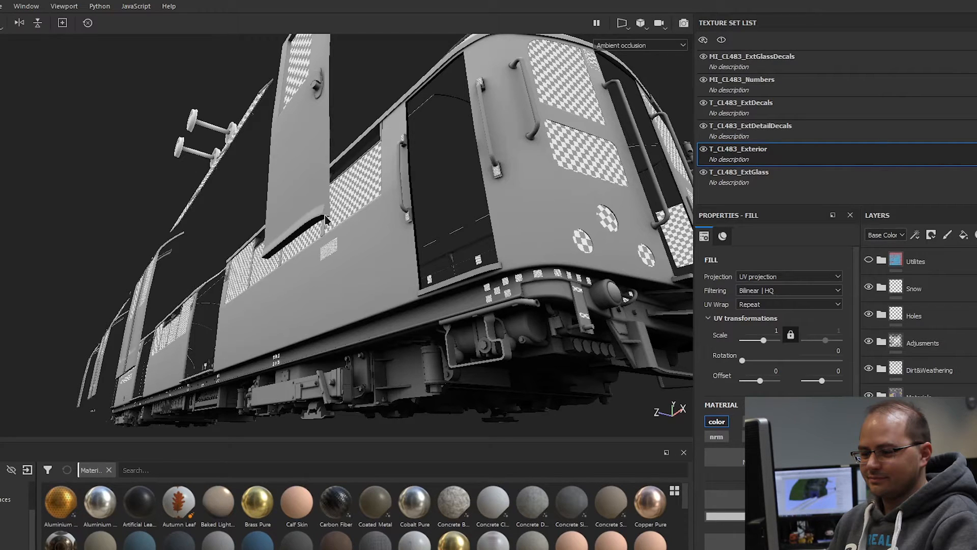
pyautogui.keyDown('alt'); pyautogui.moveTo(448, 198); pyautogui.dragTo(347, 264); pyautogui.keyUp('alt')
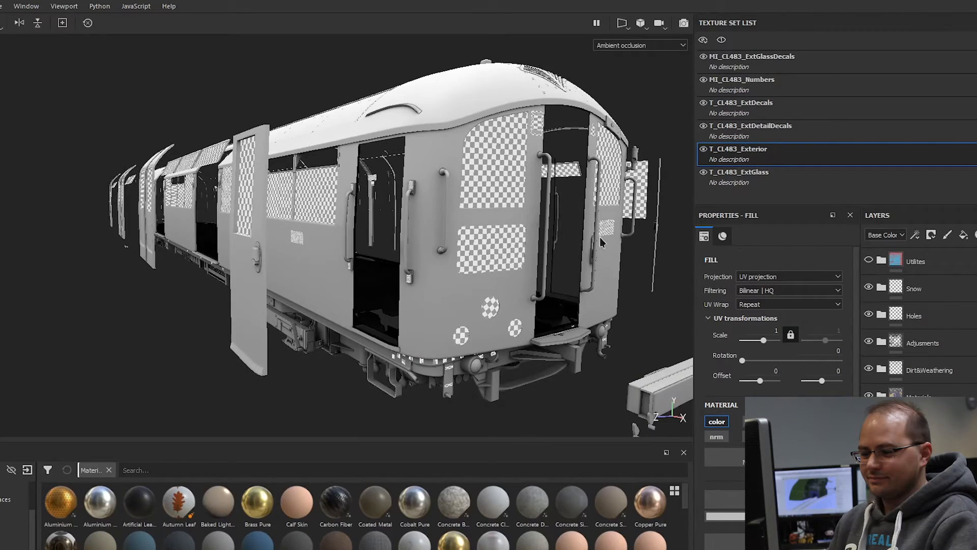
pyautogui.keyDown('alt'); pyautogui.moveTo(629, 201); pyautogui.dragTo(382, 213); pyautogui.keyUp('alt')
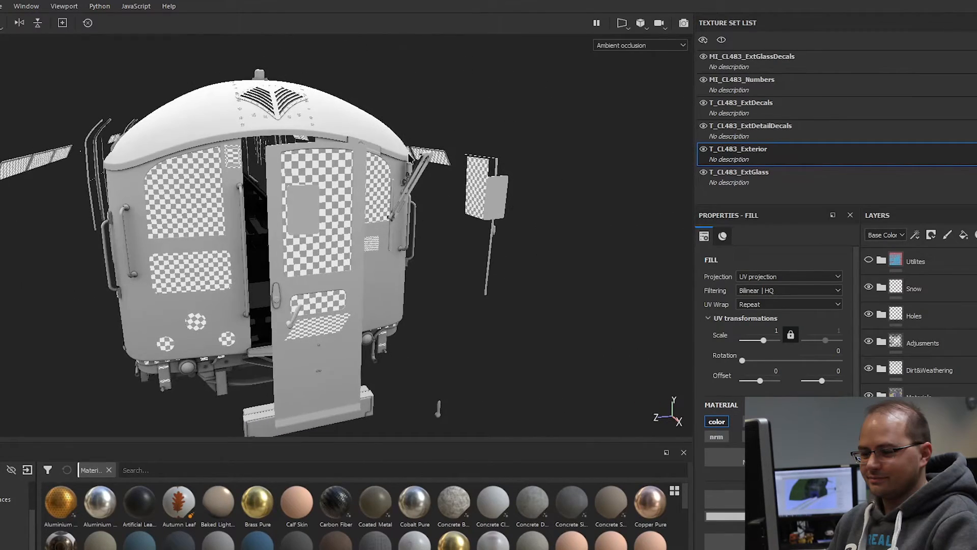
pyautogui.keyDown('alt'); pyautogui.moveTo(367, 166); pyautogui.dragTo(469, 258); pyautogui.keyUp('alt')
pyautogui.keyDown('alt'); pyautogui.moveTo(213, 280); pyautogui.dragTo(441, 301); pyautogui.keyUp('alt')
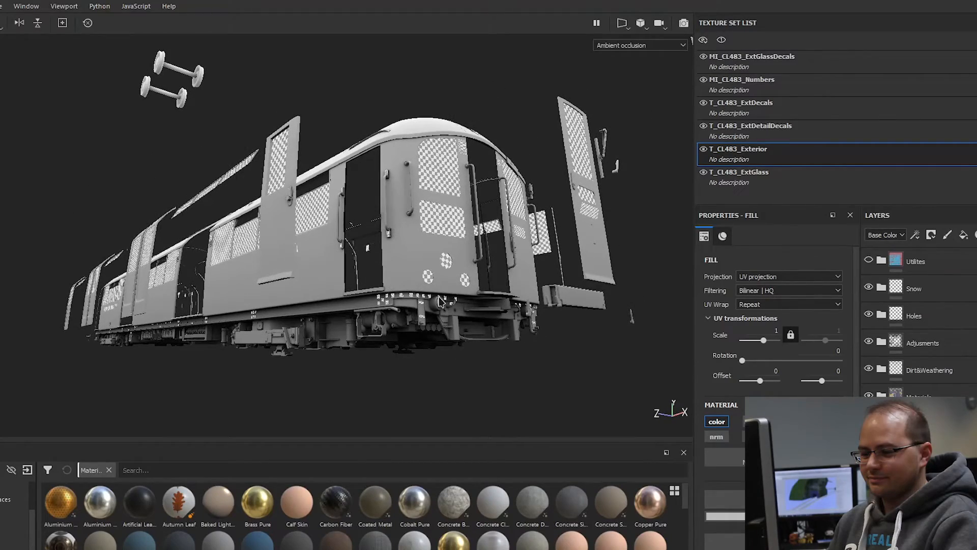
# Step: Examine the ambient occlusion along the riveted roof, the sliding doors and the full length of the body side
pyautogui.keyDown('alt'); pyautogui.moveTo(468, 178); pyautogui.dragTo(402, 268); pyautogui.keyUp('alt')
pyautogui.keyDown('alt'); pyautogui.moveTo(176, 252); pyautogui.dragTo(282, 324, button='middle'); pyautogui.keyUp('alt')
pyautogui.scroll(3, 281, 325)
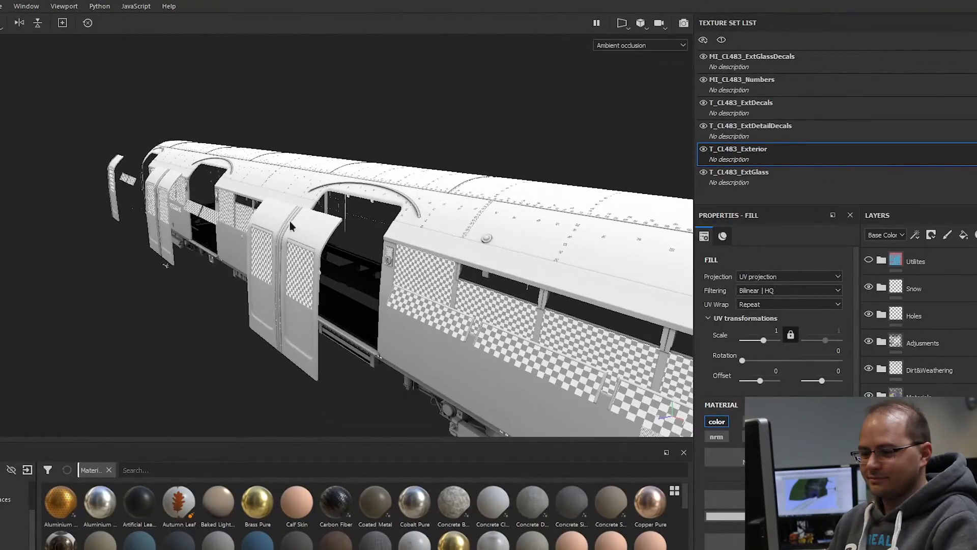
pyautogui.scroll(-2, 475, 316)
pyautogui.keyDown('alt'); pyautogui.moveTo(474, 316); pyautogui.dragTo(365, 223, button='middle'); pyautogui.keyUp('alt')
pyautogui.keyDown('alt'); pyautogui.moveTo(458, 301); pyautogui.dragTo(324, 242); pyautogui.keyUp('alt')
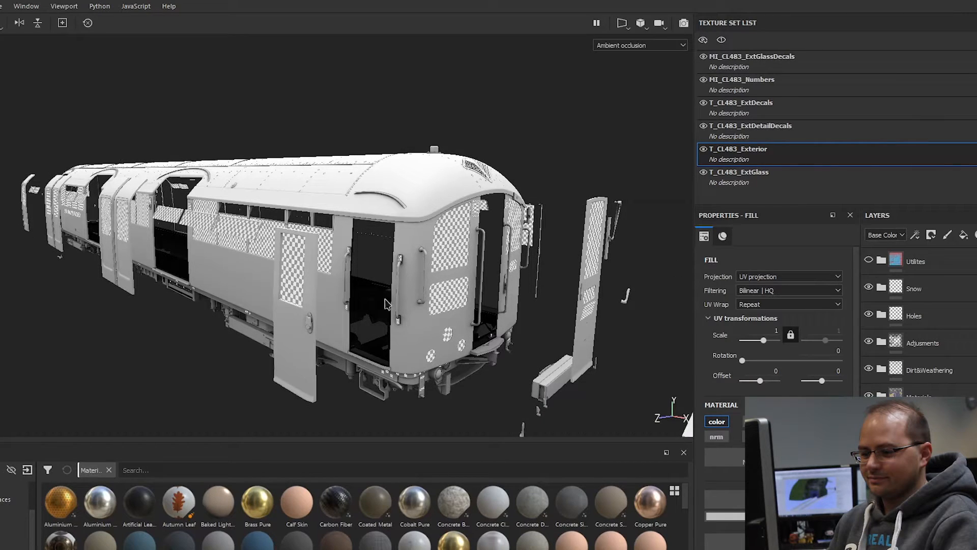
pyautogui.keyDown('alt'); pyautogui.moveTo(389, 244); pyautogui.dragTo(407, 251); pyautogui.keyUp('alt')
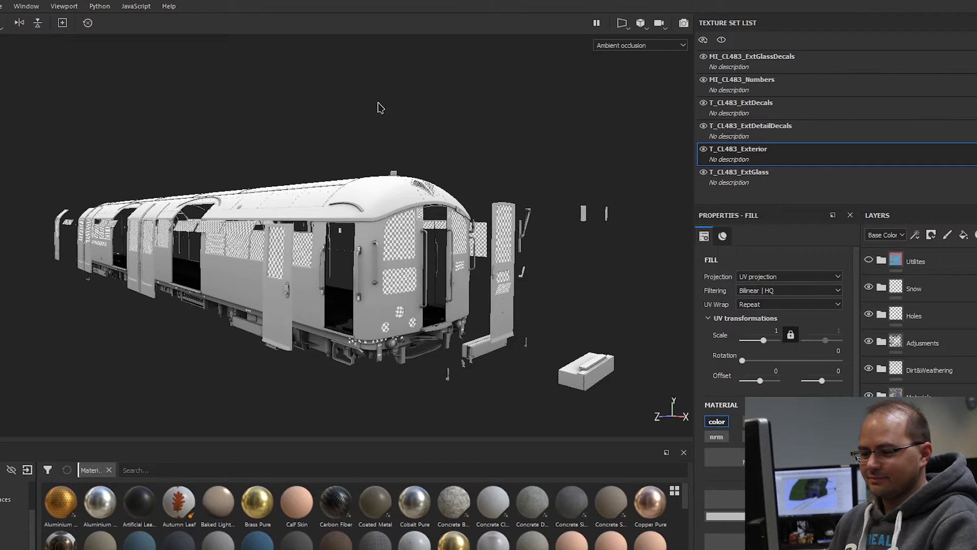
# Step: Return the viewport to the Material display and hide the Holes, Adjusments, Dirt&Weathering and Materials layer groups
pyautogui.press('m')
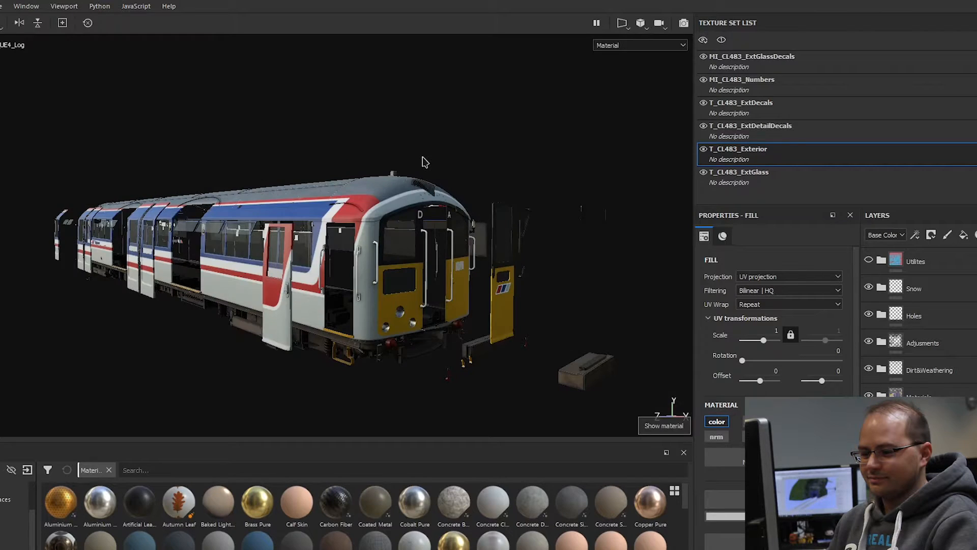
pyautogui.click(868, 314)
pyautogui.click(869, 341)
pyautogui.click(868, 369)
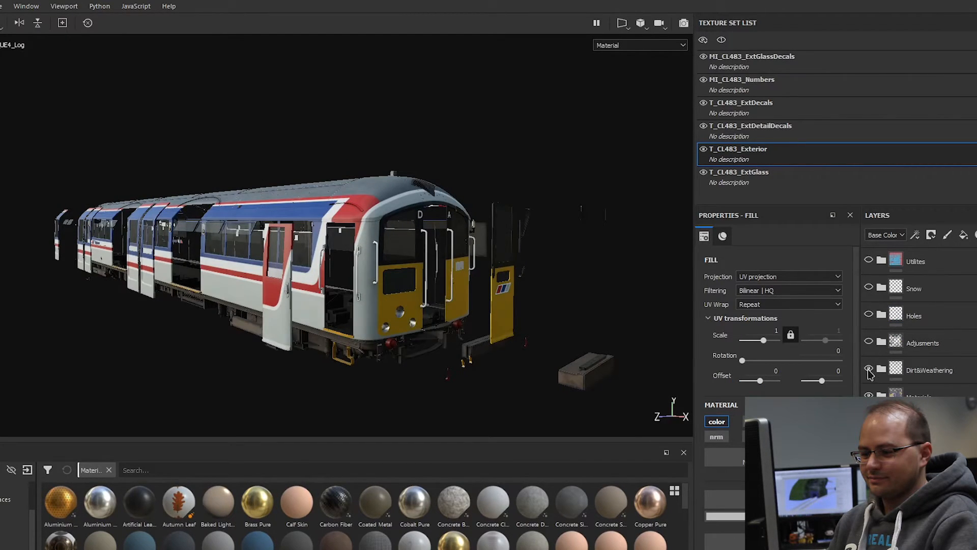
pyautogui.click(868, 394)
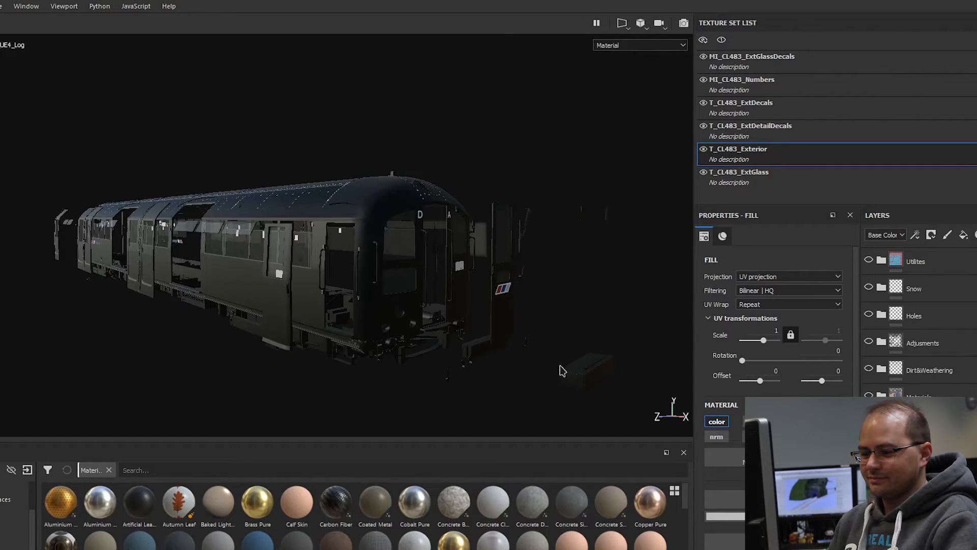
# Step: Examine the train exterior without its material layers, from the floor and underframe details to the whole cab end
pyautogui.scroll(9, 346, 348)
pyautogui.keyDown('alt'); pyautogui.moveTo(359, 315); pyautogui.dragTo(320, 282); pyautogui.keyUp('alt')
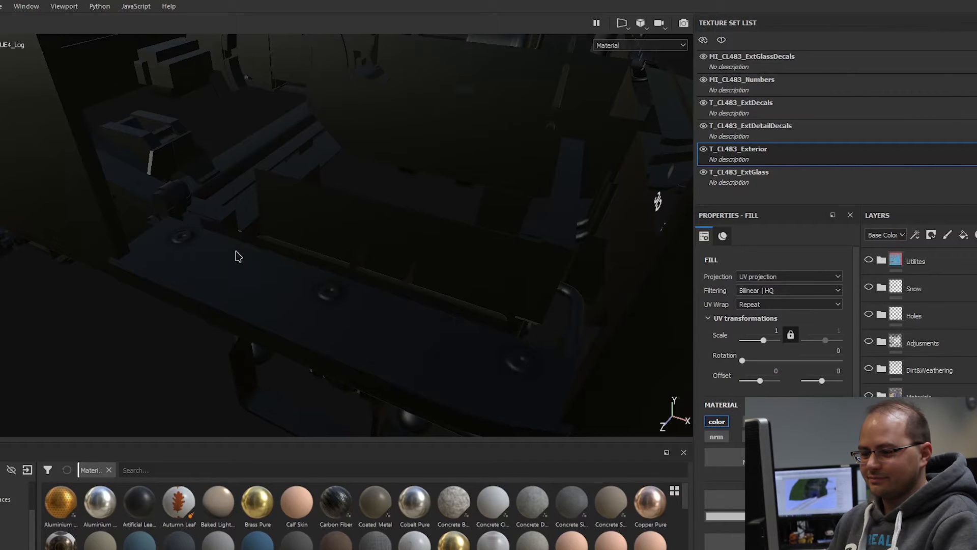
pyautogui.keyDown('alt'); pyautogui.moveTo(415, 294); pyautogui.dragTo(348, 262); pyautogui.keyUp('alt')
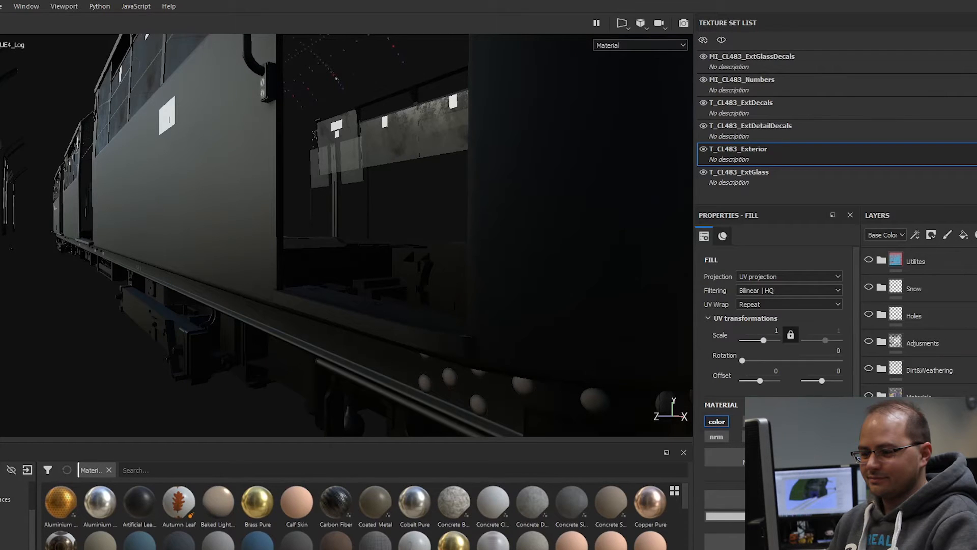
pyautogui.keyDown('alt'); pyautogui.moveTo(491, 224); pyautogui.dragTo(421, 245, button='right'); pyautogui.keyUp('alt')
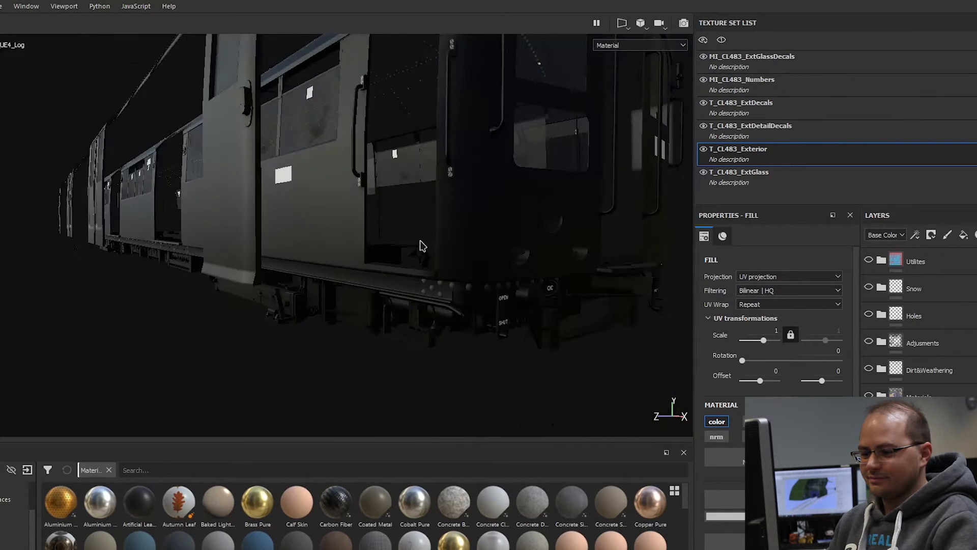
pyautogui.keyDown('alt'); pyautogui.moveTo(421, 244); pyautogui.dragTo(466, 285, button='middle'); pyautogui.keyUp('alt')
pyautogui.keyDown('alt'); pyautogui.moveTo(466, 286); pyautogui.dragTo(390, 304, button='right'); pyautogui.keyUp('alt')
pyautogui.keyDown('alt'); pyautogui.moveTo(530, 252); pyautogui.dragTo(685, 413); pyautogui.keyUp('alt')
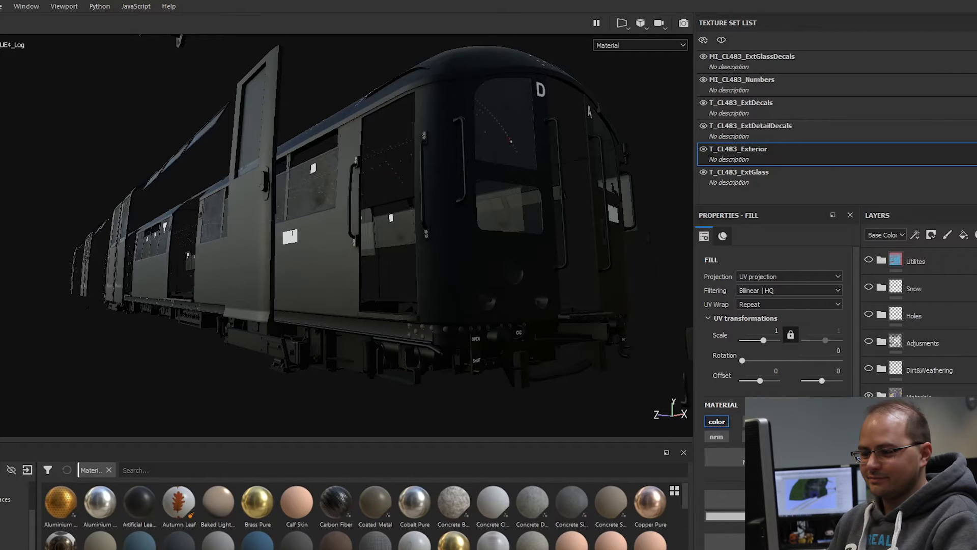
# Step: With the material layers shown again, inspect the clean livery on the cab and body side and the underframe equipment
pyautogui.keyDown('alt'); pyautogui.moveTo(440, 338); pyautogui.dragTo(411, 173); pyautogui.keyUp('alt')
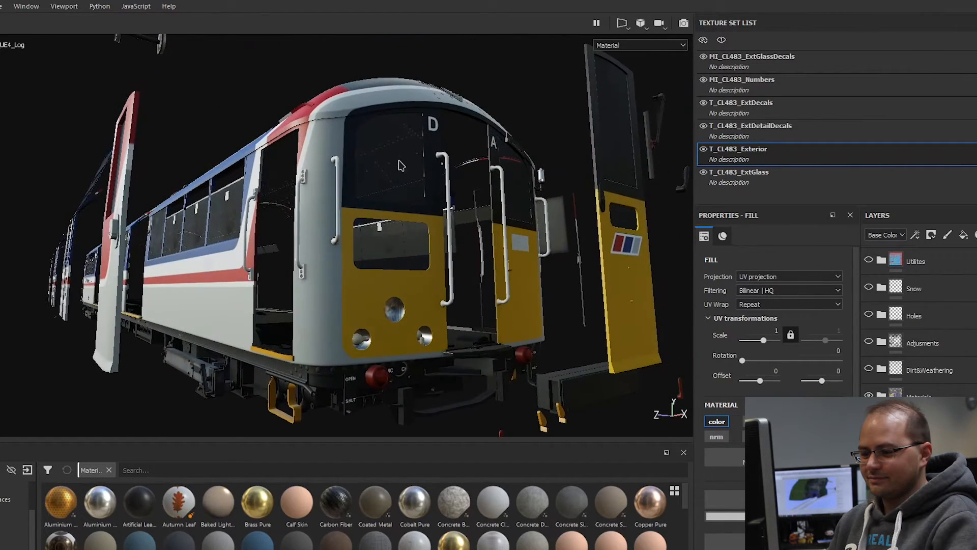
pyautogui.keyDown('alt'); pyautogui.moveTo(362, 346); pyautogui.dragTo(505, 180); pyautogui.keyUp('alt')
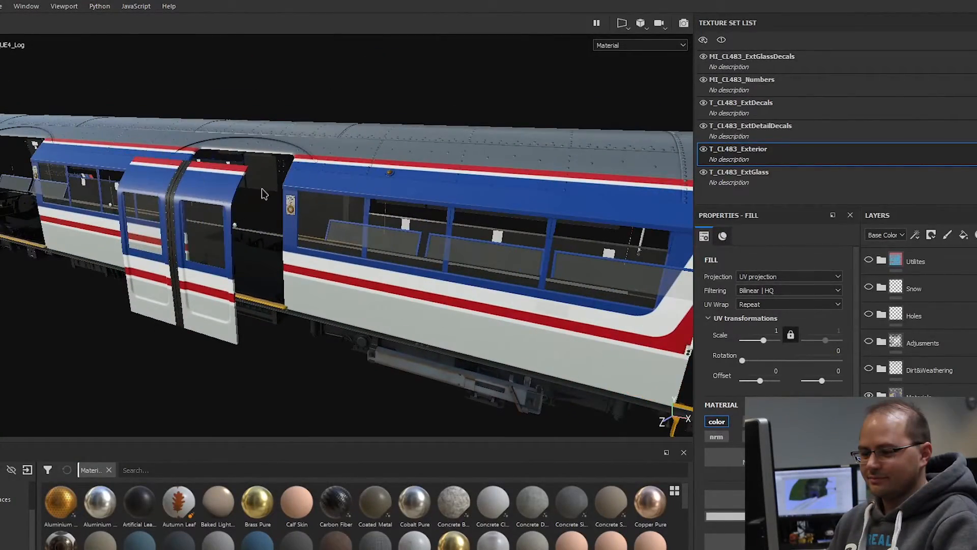
pyautogui.keyDown('alt'); pyautogui.moveTo(250, 192); pyautogui.dragTo(338, 224); pyautogui.keyUp('alt')
pyautogui.keyDown('alt'); pyautogui.moveTo(293, 334); pyautogui.dragTo(389, 212); pyautogui.keyUp('alt')
pyautogui.keyDown('alt'); pyautogui.moveTo(388, 213); pyautogui.dragTo(491, 306, button='right'); pyautogui.keyUp('alt')
pyautogui.keyDown('alt'); pyautogui.moveTo(491, 307); pyautogui.dragTo(411, 267); pyautogui.keyUp('alt')
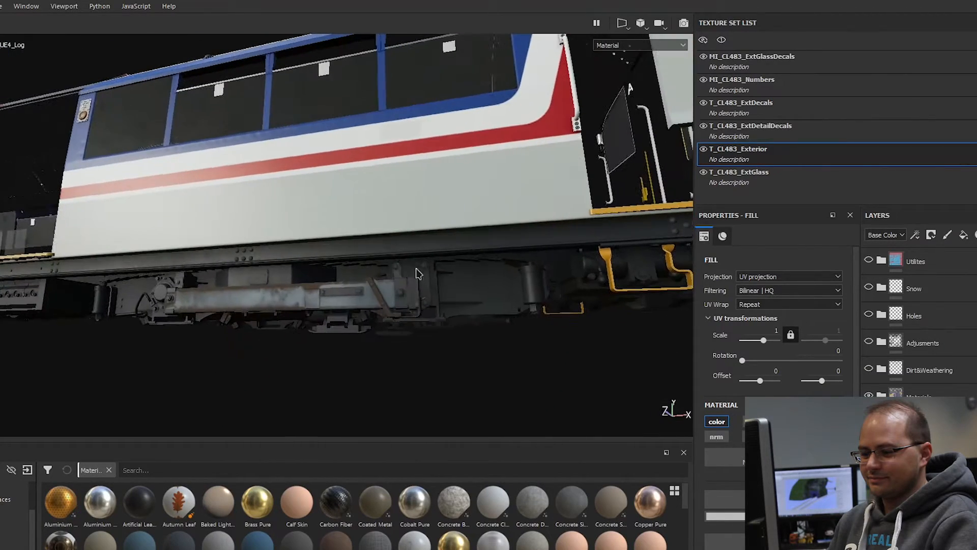
pyautogui.keyDown('alt'); pyautogui.moveTo(206, 289); pyautogui.dragTo(493, 281, button='middle'); pyautogui.keyUp('alt')
pyautogui.keyDown('alt'); pyautogui.moveTo(310, 280); pyautogui.dragTo(479, 278, button='middle'); pyautogui.keyUp('alt')
pyautogui.keyDown('alt'); pyautogui.moveTo(181, 278); pyautogui.dragTo(500, 288, button='middle'); pyautogui.keyUp('alt')
# Step: Inspect the Network SouthEast lettering on the body side, and back out to view the whole clean exterior
pyautogui.keyDown('alt'); pyautogui.moveTo(169, 182); pyautogui.dragTo(239, 239); pyautogui.keyUp('alt')
pyautogui.keyDown('alt'); pyautogui.moveTo(240, 239); pyautogui.dragTo(334, 243, button='middle'); pyautogui.keyUp('alt')
pyautogui.scroll(5, 340, 229)
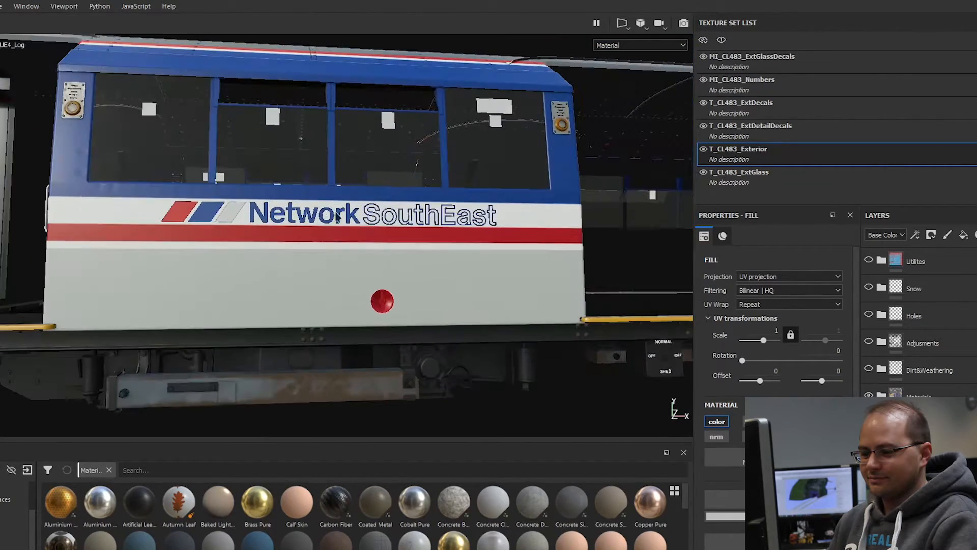
pyautogui.keyDown('alt'); pyautogui.moveTo(319, 295); pyautogui.dragTo(440, 250, button='middle'); pyautogui.keyUp('alt')
pyautogui.scroll(-3, 255, 244)
pyautogui.keyDown('alt'); pyautogui.moveTo(275, 283); pyautogui.dragTo(447, 293); pyautogui.keyUp('alt')
pyautogui.keyDown('alt'); pyautogui.moveTo(252, 250); pyautogui.dragTo(181, 288); pyautogui.keyUp('alt')
pyautogui.scroll(-4, 326, 269)
pyautogui.keyDown('alt'); pyautogui.moveTo(656, 242); pyautogui.dragTo(537, 251, button='middle'); pyautogui.keyUp('alt')
pyautogui.keyDown('alt'); pyautogui.moveTo(535, 251); pyautogui.dragTo(405, 249); pyautogui.keyUp('alt')
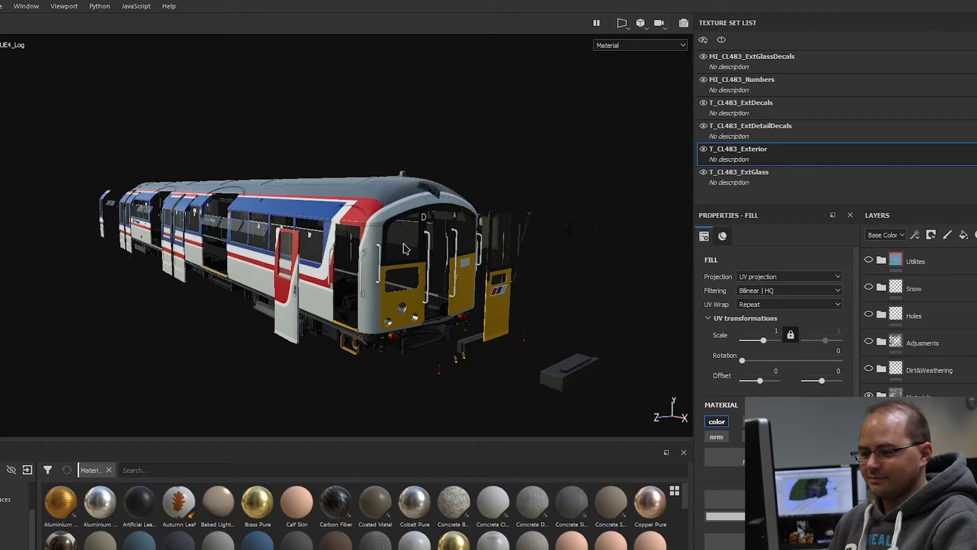
pyautogui.scroll(2, 366, 167)
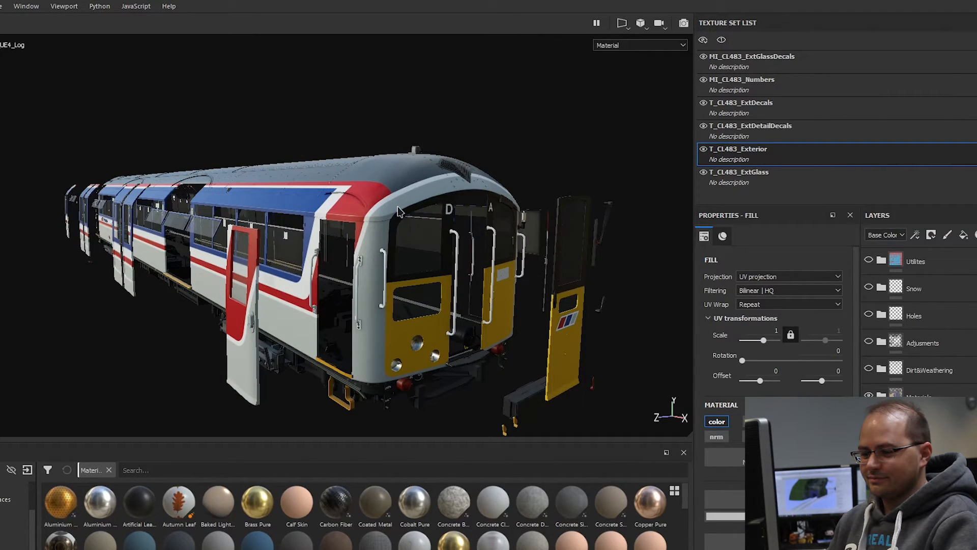
# Step: Expand the Dirt&Weathering layer group, make it visible and inspect the dirt on the underframe
pyautogui.click(882, 370)
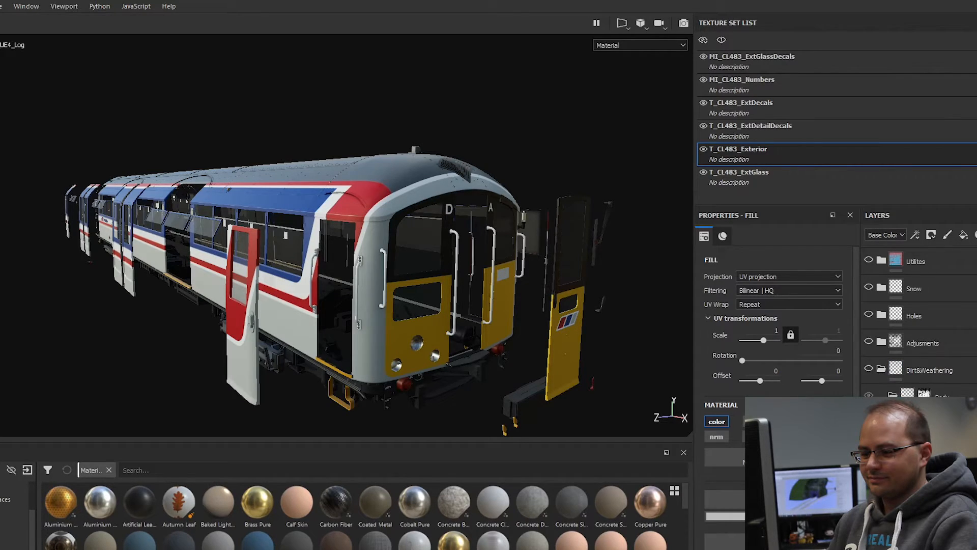
pyautogui.click(870, 370)
pyautogui.keyDown('alt'); pyautogui.moveTo(634, 341); pyautogui.dragTo(641, 292, button='middle'); pyautogui.keyUp('alt')
pyautogui.scroll(6, 600, 285)
pyautogui.keyDown('alt'); pyautogui.moveTo(437, 336); pyautogui.dragTo(613, 309); pyautogui.keyUp('alt')
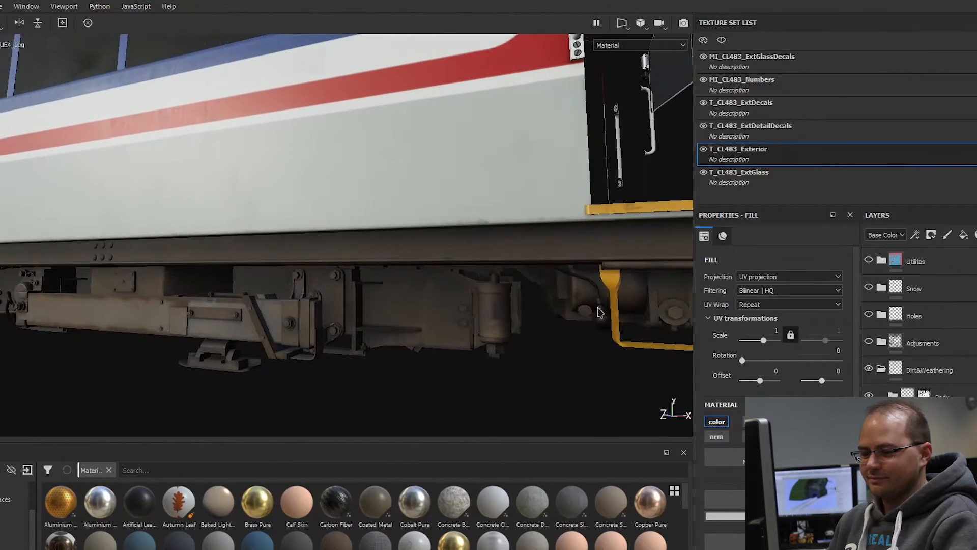
# Step: Toggle the Dirt&Weathering group to compare the underframe, and examine the yellow cab front around its headlights
pyautogui.click(869, 369)
pyautogui.scroll(-3, 406, 281)
pyautogui.keyDown('alt'); pyautogui.moveTo(546, 299); pyautogui.dragTo(382, 312, button='middle'); pyautogui.keyUp('alt')
pyautogui.keyDown('alt'); pyautogui.moveTo(382, 312); pyautogui.dragTo(383, 332); pyautogui.keyUp('alt')
pyautogui.scroll(4, 398, 287)
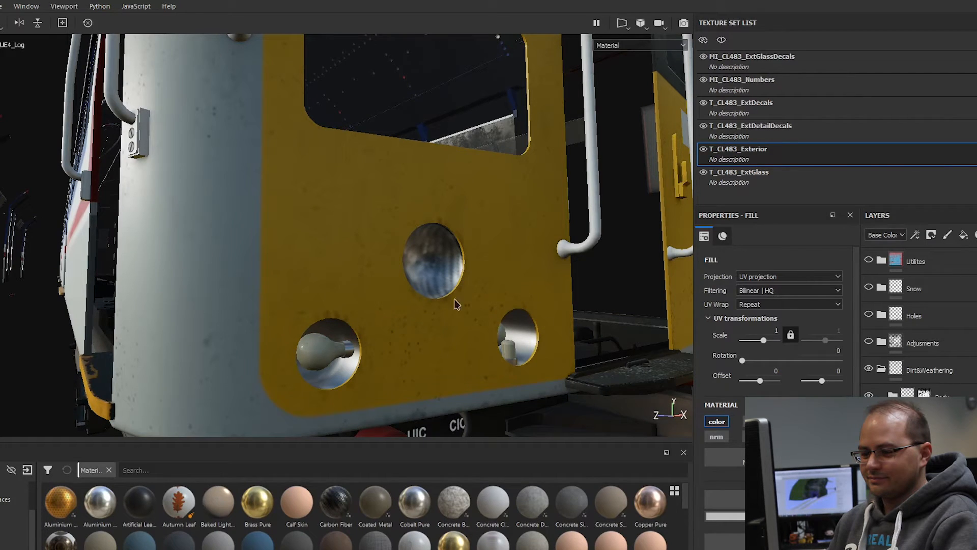
# Step: View the riveted roof from above and compare it with the Dirt&Weathering group switched off and on
pyautogui.scroll(-3, 379, 252)
pyautogui.keyDown('alt'); pyautogui.moveTo(371, 157); pyautogui.dragTo(391, 288, button='middle'); pyautogui.keyUp('alt')
pyautogui.keyDown('alt'); pyautogui.moveTo(406, 172); pyautogui.dragTo(471, 312); pyautogui.keyUp('alt')
pyautogui.keyDown('alt'); pyautogui.moveTo(472, 312); pyautogui.dragTo(502, 365, button='middle'); pyautogui.keyUp('alt')
pyautogui.keyDown('alt'); pyautogui.moveTo(458, 183); pyautogui.dragTo(514, 351); pyautogui.keyUp('alt')
pyautogui.click(870, 369)
pyautogui.click(869, 369)
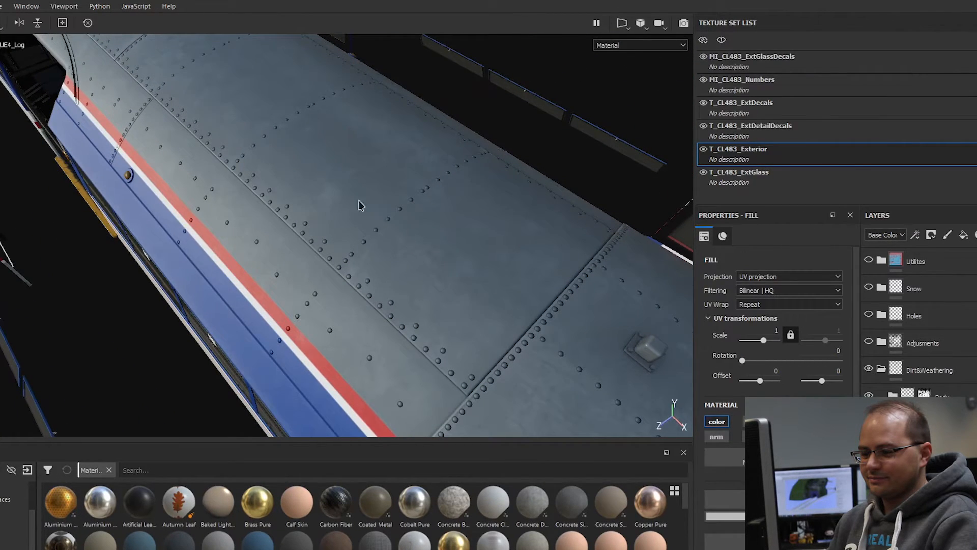
# Step: Examine the blue panel above the side windows closely, comparing it with the Dirt&Weathering group switched off and on
pyautogui.keyDown('alt'); pyautogui.moveTo(356, 268); pyautogui.dragTo(548, 268); pyautogui.keyUp('alt')
pyautogui.scroll(3, 537, 274)
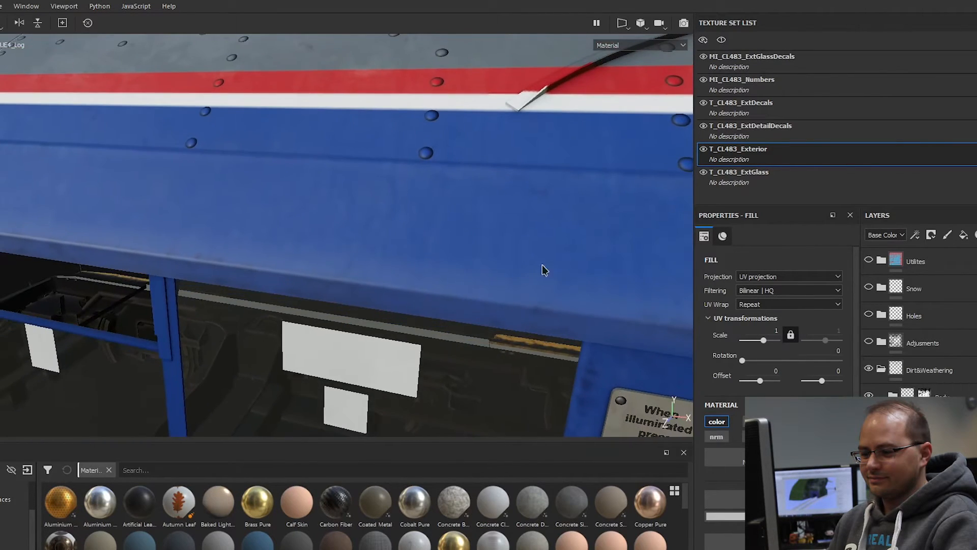
pyautogui.keyDown('alt'); pyautogui.moveTo(549, 269); pyautogui.dragTo(444, 292, button='middle'); pyautogui.keyUp('alt')
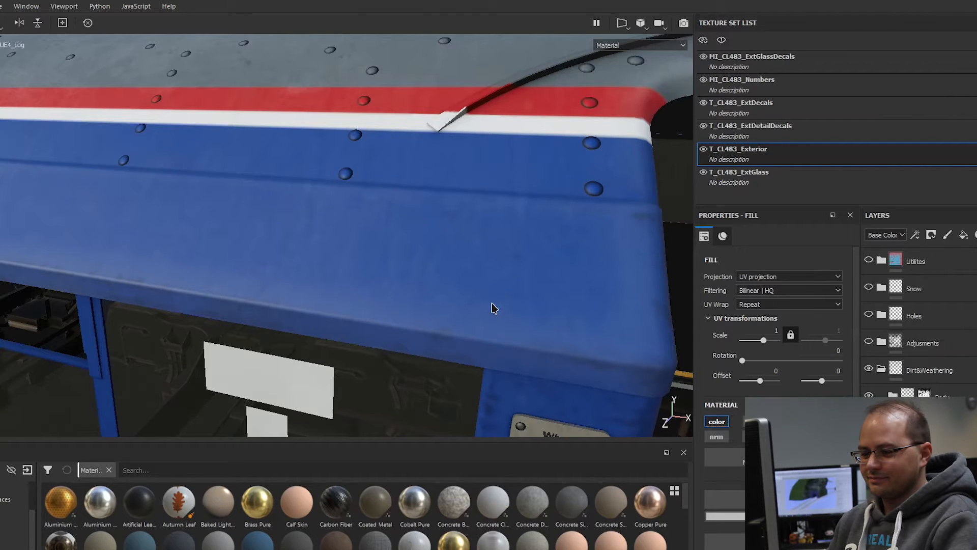
pyautogui.keyDown('alt'); pyautogui.moveTo(493, 302); pyautogui.dragTo(460, 270); pyautogui.keyUp('alt')
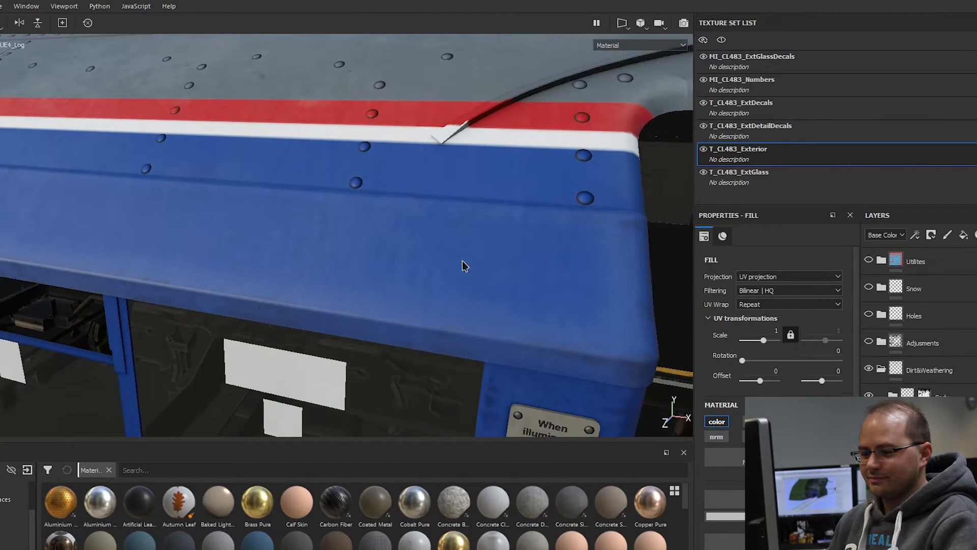
pyautogui.keyDown('alt'); pyautogui.moveTo(490, 212); pyautogui.dragTo(552, 310); pyautogui.keyUp('alt')
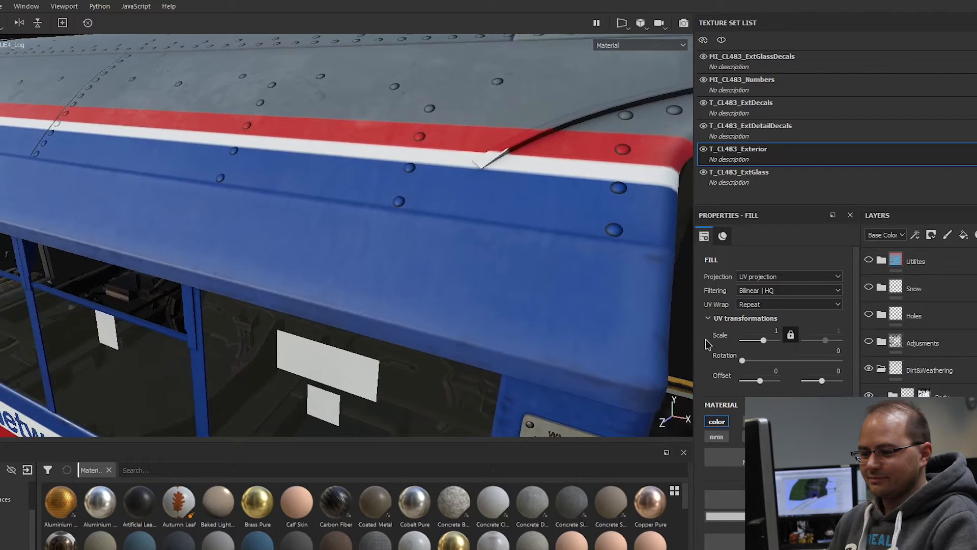
pyautogui.click(869, 369)
pyautogui.click(868, 369)
pyautogui.click(869, 369)
pyautogui.click(868, 370)
pyautogui.keyDown('alt'); pyautogui.moveTo(529, 214); pyautogui.dragTo(460, 324); pyautogui.keyUp('alt')
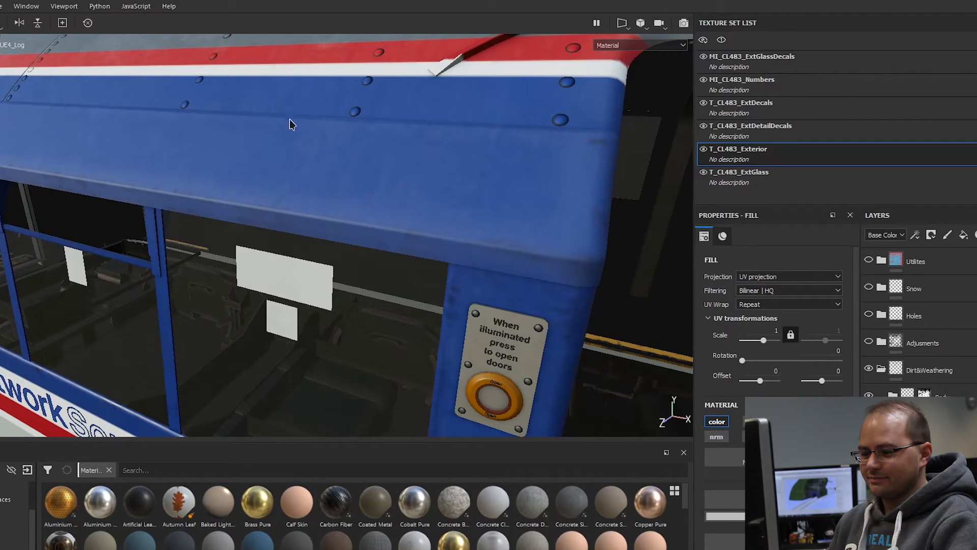
# Step: Examine the weathering around the door-open button plate and the Network SouthEast side panel
pyautogui.keyDown('alt'); pyautogui.moveTo(514, 248); pyautogui.dragTo(464, 18); pyautogui.keyUp('alt')
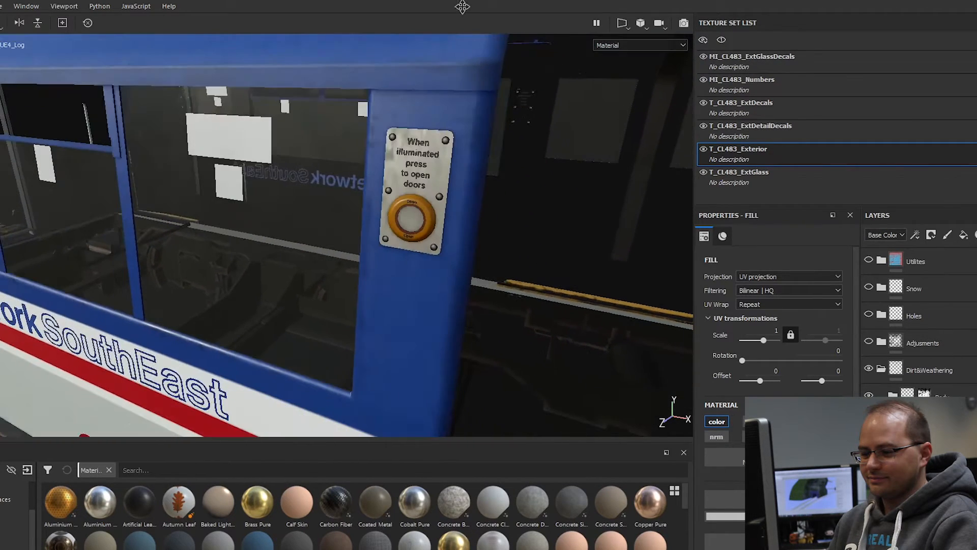
pyautogui.keyDown('alt'); pyautogui.moveTo(457, 317); pyautogui.dragTo(456, 160); pyautogui.keyUp('alt')
pyautogui.moveTo(426, 237)
pyautogui.keyDown('alt'); pyautogui.mouseDown()
pyautogui.moveTo(404, 262)
pyautogui.moveTo(414, 240)
pyautogui.moveTo(279, 238)
pyautogui.moveTo(298, 240)
pyautogui.mouseUp(); pyautogui.keyUp('alt')
pyautogui.keyDown('alt'); pyautogui.moveTo(299, 239); pyautogui.dragTo(360, 281, button='middle'); pyautogui.keyUp('alt')
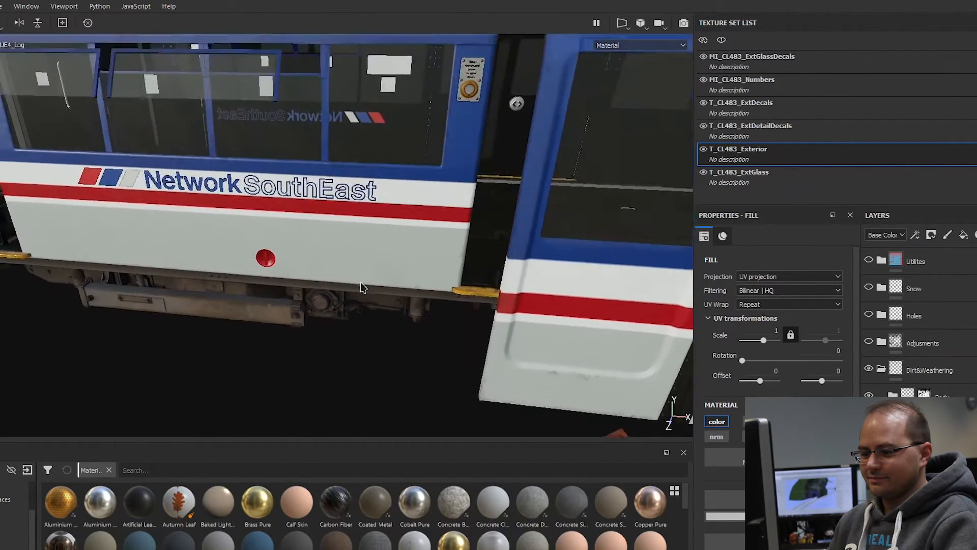
# Step: Examine the wear on the yellow ribbed door step and the adjoining lower body edge up close
pyautogui.keyDown('alt'); pyautogui.moveTo(359, 282); pyautogui.dragTo(468, 279, button='right'); pyautogui.keyUp('alt')
pyautogui.keyDown('alt'); pyautogui.moveTo(496, 285); pyautogui.dragTo(572, 267); pyautogui.keyUp('alt')
pyautogui.keyDown('alt'); pyautogui.moveTo(571, 266); pyautogui.dragTo(600, 273, button='right'); pyautogui.keyUp('alt')
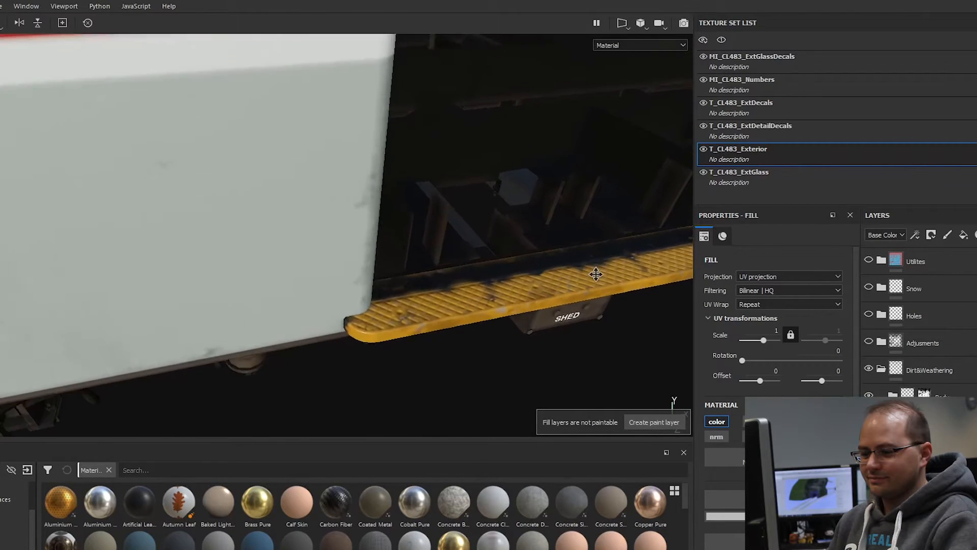
pyautogui.keyDown('alt'); pyautogui.moveTo(600, 273); pyautogui.dragTo(509, 305); pyautogui.keyUp('alt')
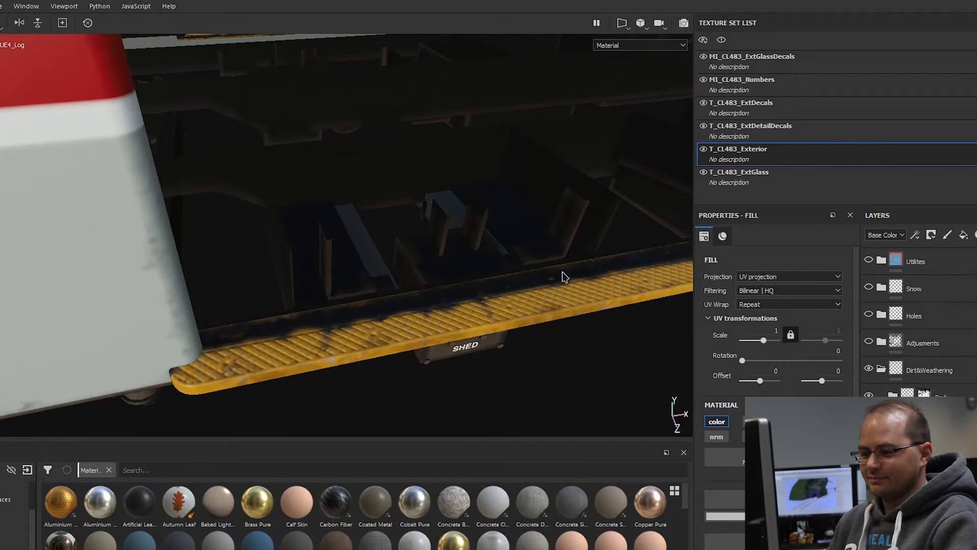
pyautogui.keyDown('alt'); pyautogui.moveTo(322, 334); pyautogui.dragTo(344, 306); pyautogui.keyUp('alt')
pyautogui.keyDown('alt'); pyautogui.moveTo(343, 305); pyautogui.dragTo(389, 258, button='middle'); pyautogui.keyUp('alt')
pyautogui.keyDown('alt'); pyautogui.moveTo(388, 258); pyautogui.dragTo(419, 295, button='right'); pyautogui.keyUp('alt')
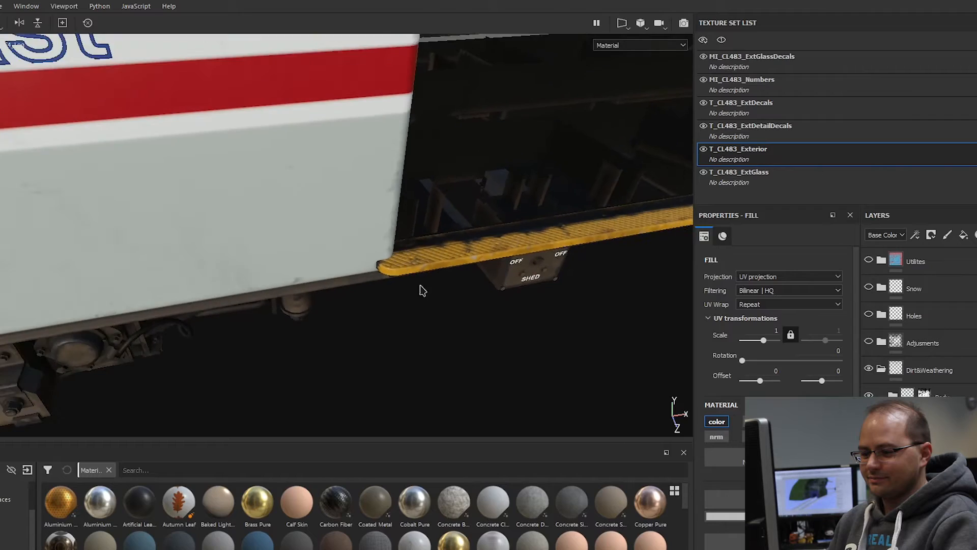
# Step: Move around to the car's inner end and examine the dirt on its underframe, corner and end panels
pyautogui.keyDown('alt'); pyautogui.moveTo(418, 294); pyautogui.dragTo(434, 240); pyautogui.keyUp('alt')
pyautogui.keyDown('alt'); pyautogui.moveTo(356, 291); pyautogui.dragTo(474, 191, button='middle'); pyautogui.keyUp('alt')
pyautogui.keyDown('alt'); pyautogui.moveTo(375, 259); pyautogui.dragTo(210, 240); pyautogui.keyUp('alt')
pyautogui.keyDown('alt'); pyautogui.moveTo(209, 239); pyautogui.dragTo(219, 238, button='right'); pyautogui.keyUp('alt')
pyautogui.keyDown('alt'); pyautogui.moveTo(219, 238); pyautogui.dragTo(396, 265, button='middle'); pyautogui.keyUp('alt')
pyautogui.keyDown('alt'); pyautogui.moveTo(252, 274); pyautogui.dragTo(368, 285); pyautogui.keyUp('alt')
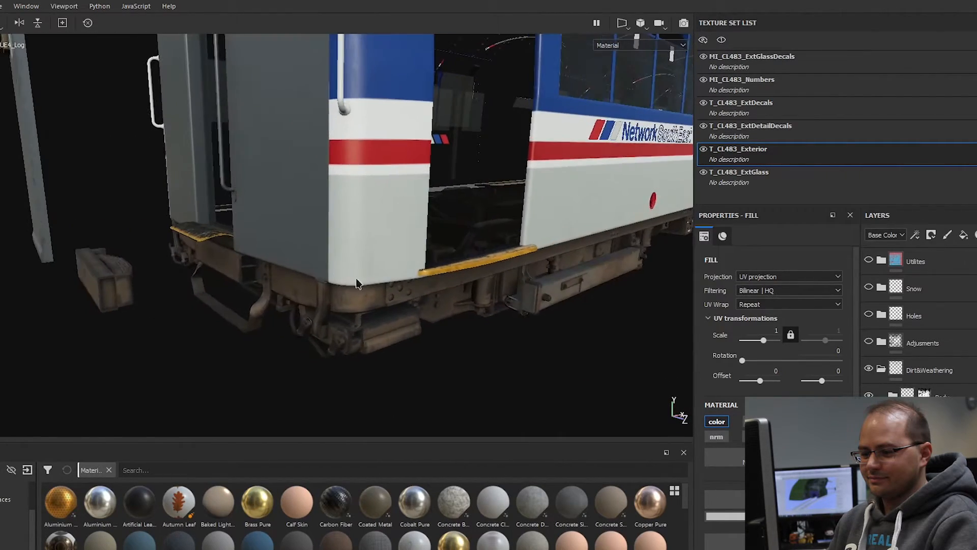
# Step: Examine the dirt on the underframe equipment and lower corner at the car's inner end
pyautogui.keyDown('alt'); pyautogui.moveTo(367, 285); pyautogui.dragTo(408, 305, button='right'); pyautogui.keyUp('alt')
pyautogui.keyDown('alt'); pyautogui.moveTo(428, 326); pyautogui.dragTo(445, 329); pyautogui.keyUp('alt')
pyautogui.keyDown('alt'); pyautogui.moveTo(442, 330); pyautogui.dragTo(379, 195, button='middle'); pyautogui.keyUp('alt')
pyautogui.keyDown('alt'); pyautogui.moveTo(395, 322); pyautogui.dragTo(466, 277); pyautogui.keyUp('alt')
pyautogui.keyDown('alt'); pyautogui.moveTo(97, 226); pyautogui.dragTo(127, 245); pyautogui.keyUp('alt')
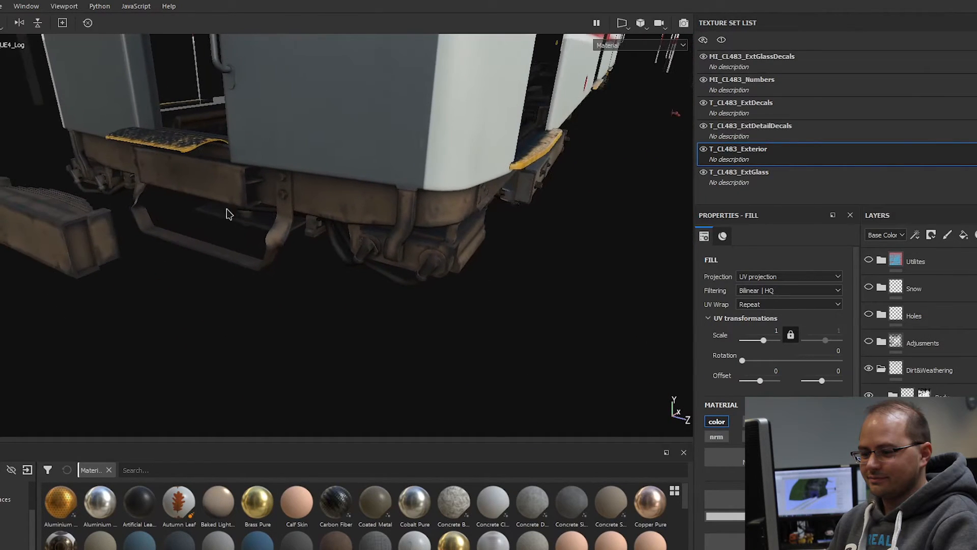
# Step: Examine the plain grey end panel of the car up close from several distances and angles
pyautogui.scroll(-1, 407, 245)
pyautogui.keyDown('alt'); pyautogui.moveTo(407, 245); pyautogui.dragTo(409, 241, button='middle'); pyautogui.keyUp('alt')
pyautogui.keyDown('alt'); pyautogui.moveTo(406, 115); pyautogui.dragTo(382, 300, button='middle'); pyautogui.keyUp('alt')
pyautogui.scroll(-1, 383, 300)
pyautogui.keyDown('alt'); pyautogui.moveTo(359, 227); pyautogui.dragTo(398, 186); pyautogui.keyUp('alt')
pyautogui.scroll(3, 319, 248)
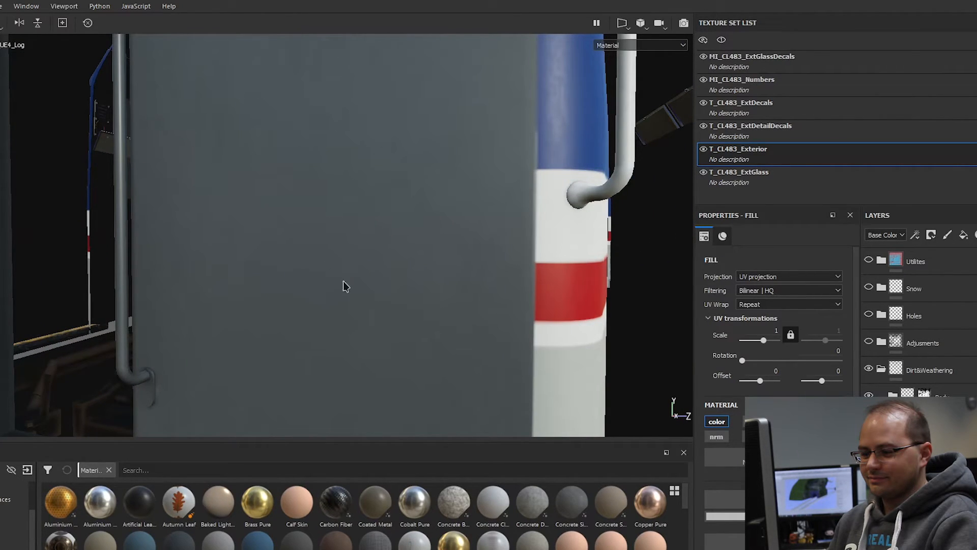
pyautogui.scroll(-5, 440, 236)
pyautogui.keyDown('alt'); pyautogui.moveTo(482, 216); pyautogui.dragTo(430, 210); pyautogui.keyUp('alt')
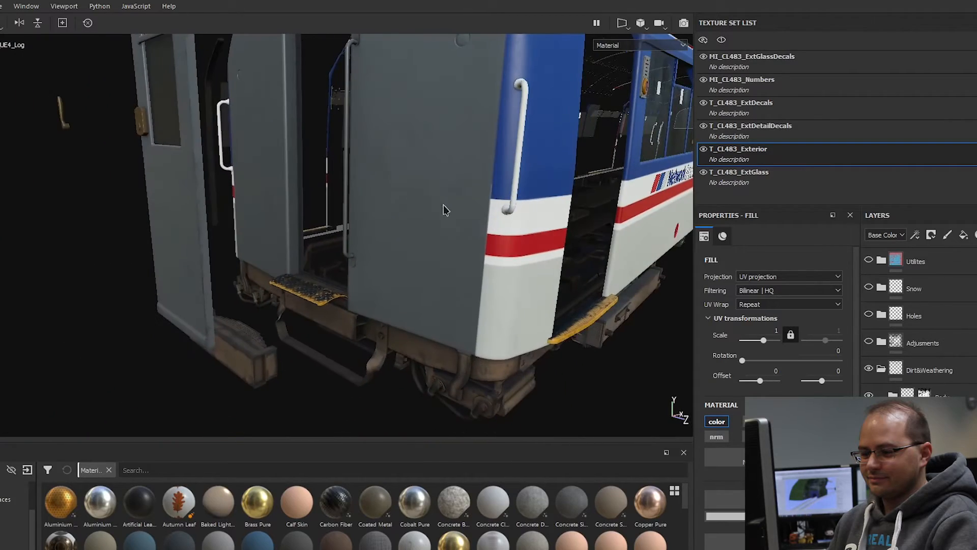
# Step: Examine the surface wear and reflections on the blue, white and red corner panel beside the grab handle
pyautogui.keyDown('alt'); pyautogui.moveTo(429, 209); pyautogui.dragTo(311, 241, button='middle'); pyautogui.keyUp('alt')
pyautogui.keyDown('alt'); pyautogui.moveTo(310, 242); pyautogui.dragTo(413, 257); pyautogui.keyUp('alt')
pyautogui.scroll(4, 458, 298)
pyautogui.scroll(-1, 402, 263)
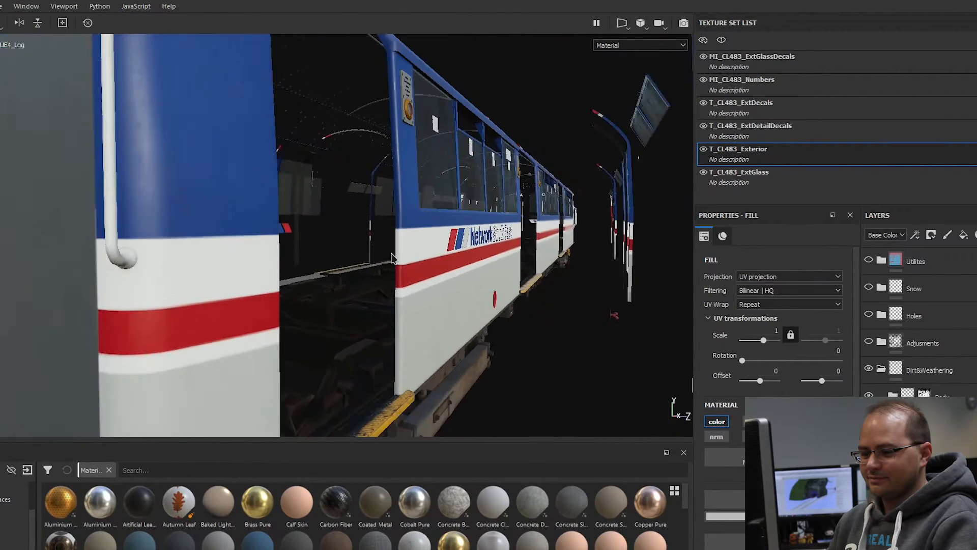
pyautogui.keyDown('alt'); pyautogui.moveTo(247, 219); pyautogui.dragTo(294, 290, button='middle'); pyautogui.keyUp('alt')
pyautogui.keyDown('shift'); pyautogui.moveTo(294, 289); pyautogui.dragTo(309, 245, button='right'); pyautogui.keyUp('shift')
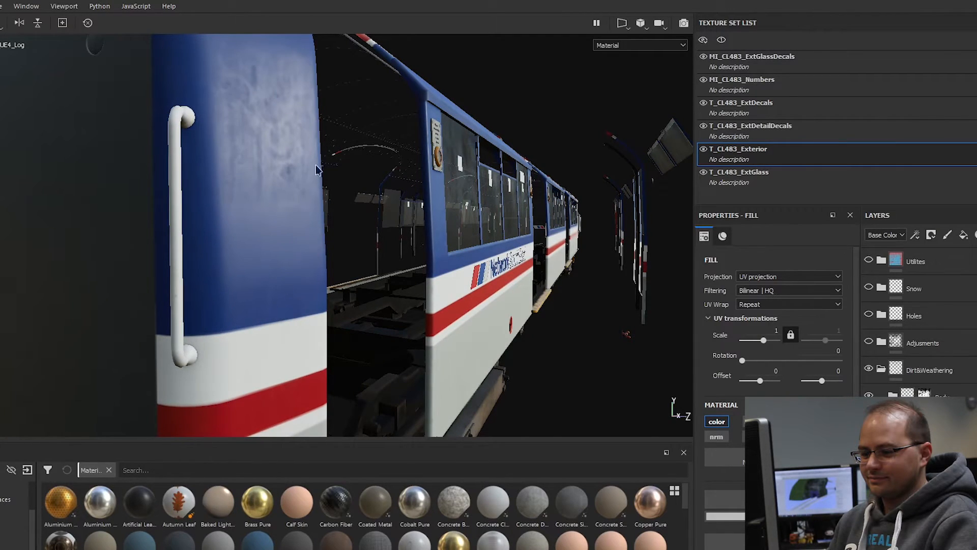
pyautogui.keyDown('alt'); pyautogui.moveTo(258, 283); pyautogui.dragTo(243, 261); pyautogui.keyUp('alt')
pyautogui.keyDown('shift'); pyautogui.moveTo(244, 260); pyautogui.dragTo(281, 242, button='right'); pyautogui.keyUp('shift')
# Step: Move along the bodyside and examine the blue door frame, side windows and Network SouthEast lettering
pyautogui.moveTo(333, 247)
pyautogui.keyDown('alt'); pyautogui.mouseDown()
pyautogui.moveTo(367, 227)
pyautogui.moveTo(380, 253)
pyautogui.mouseUp(); pyautogui.keyUp('alt')
pyautogui.keyDown('shift'); pyautogui.moveTo(380, 252); pyautogui.dragTo(393, 257, button='right'); pyautogui.keyUp('shift')
pyautogui.keyDown('alt'); pyautogui.moveTo(456, 307); pyautogui.dragTo(435, 326); pyautogui.keyUp('alt')
pyautogui.keyDown('alt'); pyautogui.moveTo(450, 246); pyautogui.dragTo(484, 240); pyautogui.keyUp('alt')
pyautogui.keyDown('alt'); pyautogui.moveTo(586, 254); pyautogui.dragTo(512, 199, button='middle'); pyautogui.keyUp('alt')
pyautogui.keyDown('alt'); pyautogui.moveTo(513, 198); pyautogui.dragTo(570, 281, button='right'); pyautogui.keyUp('alt')
pyautogui.keyDown('shift'); pyautogui.moveTo(569, 277); pyautogui.dragTo(375, 270, button='right'); pyautogui.keyUp('shift')
pyautogui.keyDown('alt'); pyautogui.moveTo(373, 270); pyautogui.dragTo(443, 264); pyautogui.keyUp('alt')
pyautogui.keyDown('alt'); pyautogui.moveTo(443, 264); pyautogui.dragTo(223, 224, button='middle'); pyautogui.keyUp('alt')
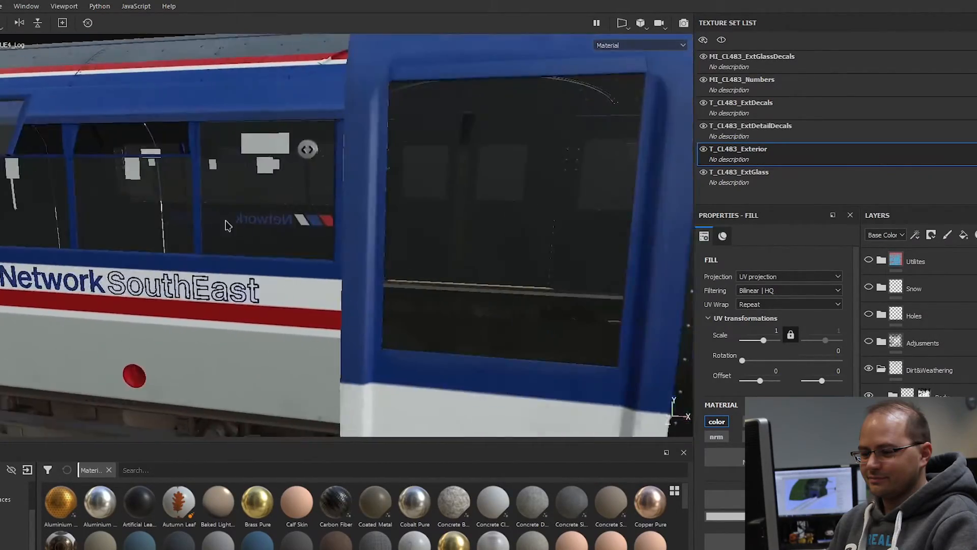
# Step: Move around to the yellow driving end and examine the dirt spots around its round lamp openings
pyautogui.keyDown('alt'); pyautogui.moveTo(222, 224); pyautogui.dragTo(203, 211, button='right'); pyautogui.keyUp('alt')
pyautogui.keyDown('alt'); pyautogui.moveTo(474, 231); pyautogui.dragTo(368, 227, button='middle'); pyautogui.keyUp('alt')
pyautogui.keyDown('alt'); pyautogui.moveTo(368, 227); pyautogui.dragTo(305, 224, button='right'); pyautogui.keyUp('alt')
pyautogui.keyDown('alt'); pyautogui.moveTo(305, 224); pyautogui.dragTo(343, 363); pyautogui.keyUp('alt')
pyautogui.keyDown('alt'); pyautogui.moveTo(342, 362); pyautogui.dragTo(374, 386, button='right'); pyautogui.keyUp('alt')
pyautogui.keyDown('alt'); pyautogui.moveTo(374, 386); pyautogui.dragTo(372, 311, button='middle'); pyautogui.keyUp('alt')
pyautogui.keyDown('alt'); pyautogui.moveTo(388, 303); pyautogui.dragTo(414, 275); pyautogui.keyUp('alt')
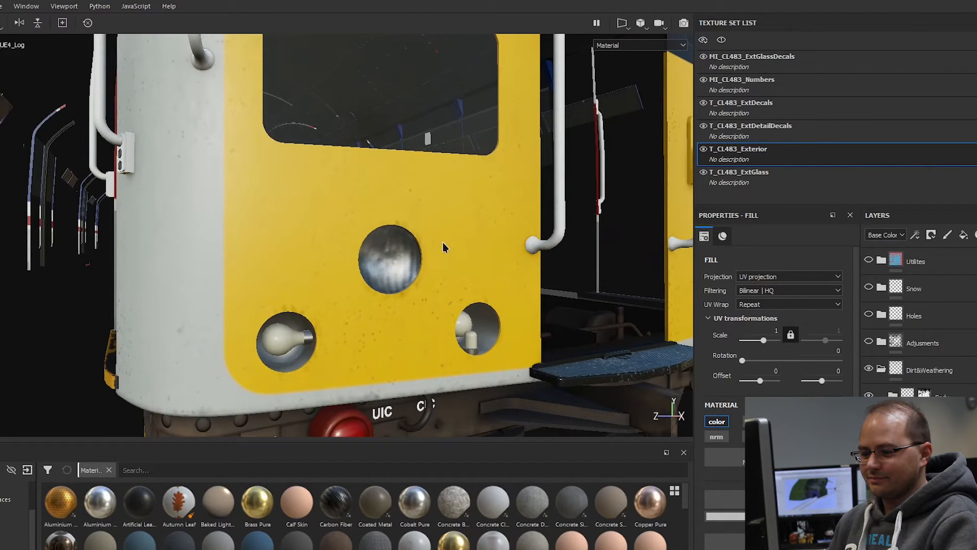
# Step: Examine the weathered metalwork below the yellow front, around the OPEN and SHUT plate and the red lamp
pyautogui.keyDown('alt'); pyautogui.moveTo(388, 326); pyautogui.dragTo(364, 159, button='middle'); pyautogui.keyUp('alt')
pyautogui.keyDown('alt'); pyautogui.moveTo(364, 158); pyautogui.dragTo(266, 239, button='right'); pyautogui.keyUp('alt')
pyautogui.keyDown('alt'); pyautogui.moveTo(277, 222); pyautogui.dragTo(257, 210); pyautogui.keyUp('alt')
pyautogui.keyDown('alt'); pyautogui.moveTo(257, 209); pyautogui.dragTo(317, 200, button='right'); pyautogui.keyUp('alt')
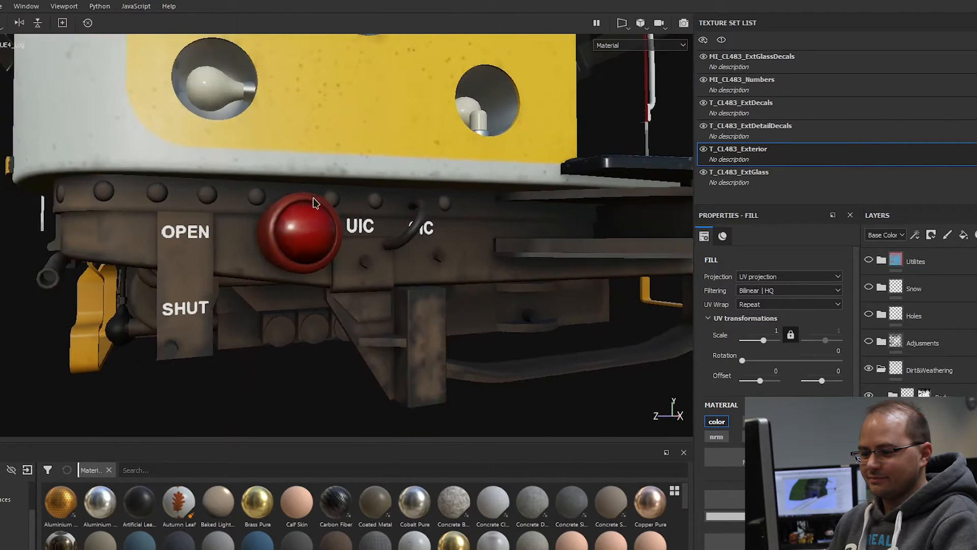
pyautogui.keyDown('alt'); pyautogui.moveTo(363, 230); pyautogui.dragTo(393, 275, button='middle'); pyautogui.keyUp('alt')
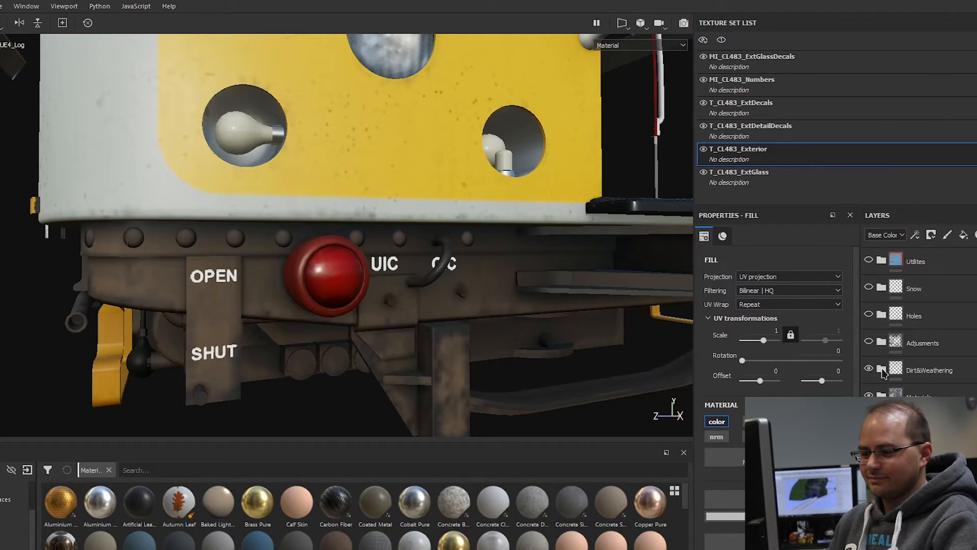
# Step: Show the Adjusments layer group and review the whole driving end of the train with it enabled
pyautogui.click(869, 343)
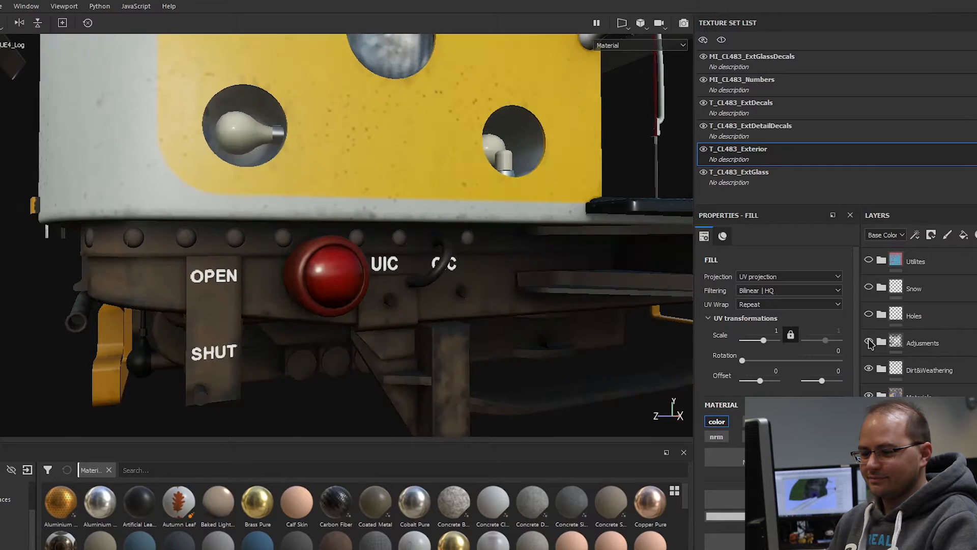
pyautogui.scroll(-8, 359, 197)
pyautogui.keyDown('alt'); pyautogui.moveTo(360, 197); pyautogui.dragTo(448, 229); pyautogui.keyUp('alt')
pyautogui.keyDown('alt'); pyautogui.moveTo(448, 229); pyautogui.dragTo(484, 377, button='middle'); pyautogui.keyUp('alt')
pyautogui.scroll(-3, 483, 377)
pyautogui.keyDown('alt'); pyautogui.moveTo(484, 356); pyautogui.dragTo(447, 307); pyautogui.keyUp('alt')
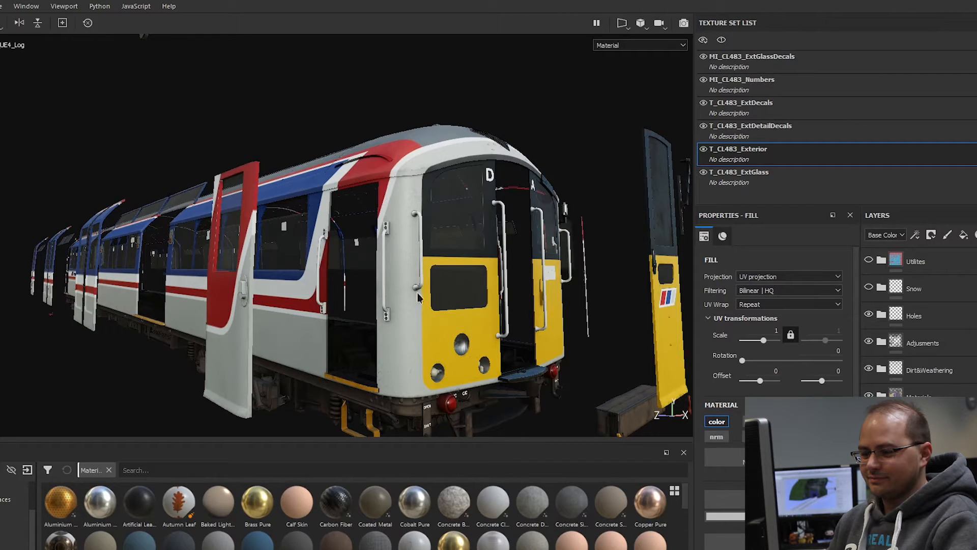
# Step: Inspect the coil spring under the car and show the Holes layer group
pyautogui.keyDown('alt'); pyautogui.moveTo(436, 298); pyautogui.dragTo(455, 254); pyautogui.keyUp('alt')
pyautogui.scroll(8, 371, 312)
pyautogui.keyDown('alt'); pyautogui.moveTo(395, 316); pyautogui.dragTo(455, 300); pyautogui.keyUp('alt')
pyautogui.scroll(2, 417, 294)
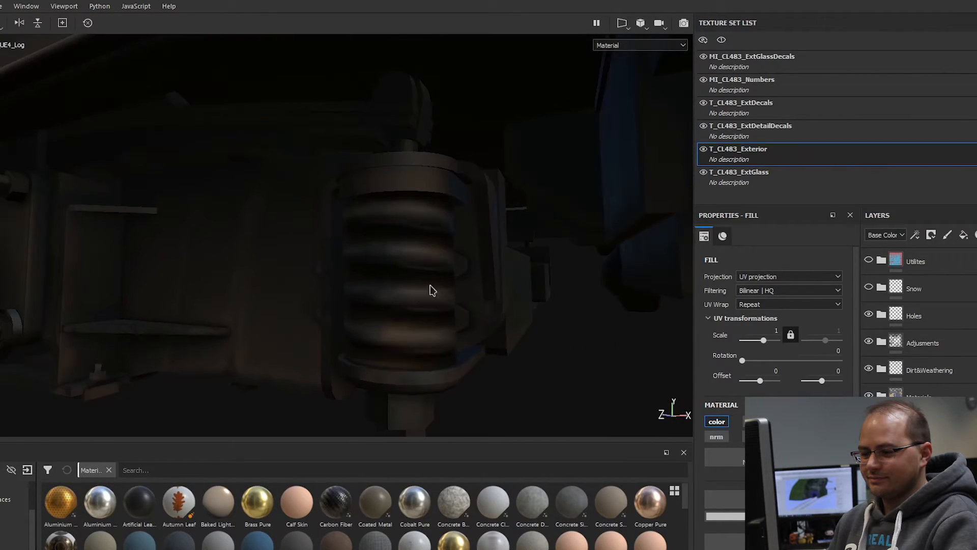
pyautogui.click(871, 317)
pyautogui.click(871, 316)
# Step: Follow the underframe along the car and examine the round holes in the equipment boxes below the door step
pyautogui.scroll(-8, 323, 277)
pyautogui.keyDown('alt'); pyautogui.moveTo(323, 277); pyautogui.dragTo(452, 308); pyautogui.keyUp('alt')
pyautogui.scroll(4, 158, 297)
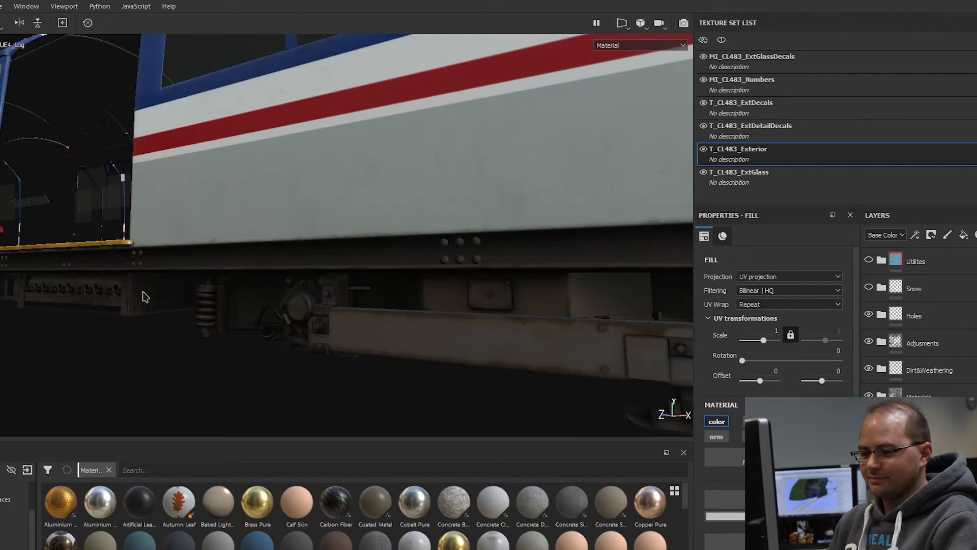
pyautogui.scroll(-4, 225, 292)
pyautogui.scroll(8, 323, 285)
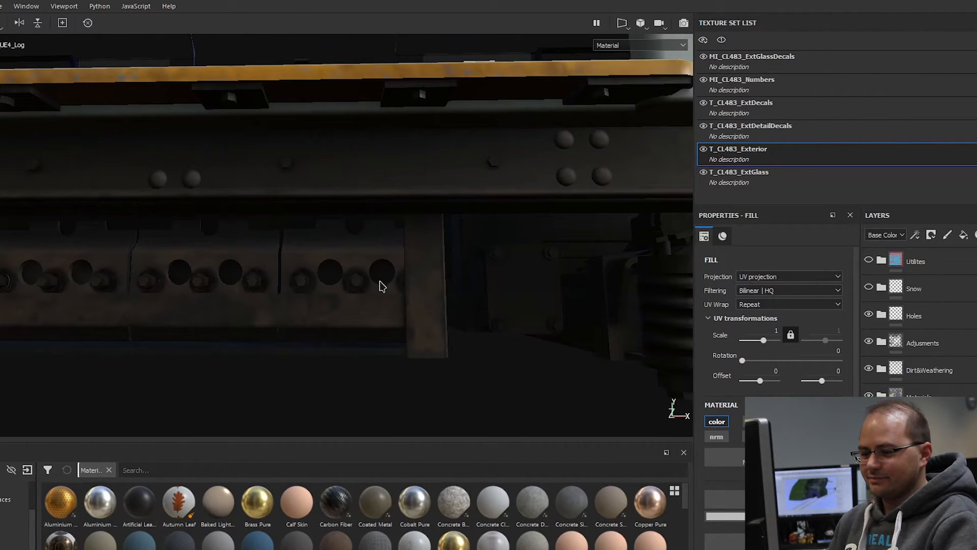
pyautogui.keyDown('alt'); pyautogui.moveTo(478, 286); pyautogui.dragTo(383, 296); pyautogui.keyUp('alt')
pyautogui.keyDown('alt'); pyautogui.moveTo(298, 274); pyautogui.dragTo(501, 270, button='middle'); pyautogui.keyUp('alt')
pyautogui.keyDown('alt'); pyautogui.moveTo(224, 273); pyautogui.dragTo(426, 256, button='middle'); pyautogui.keyUp('alt')
pyautogui.scroll(-3, 425, 260)
pyautogui.keyDown('alt'); pyautogui.moveTo(422, 259); pyautogui.dragTo(538, 295); pyautogui.keyUp('alt')
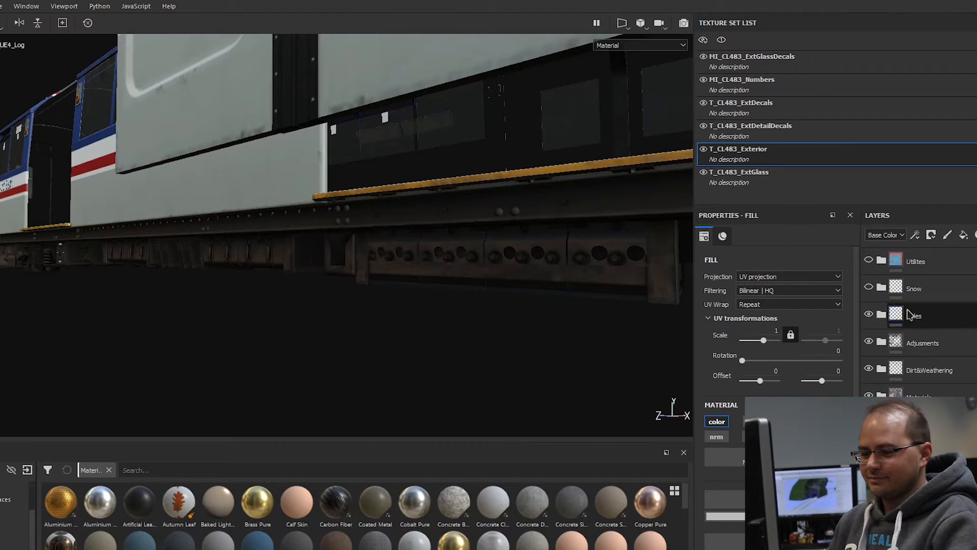
# Step: View the whole driving end and cycle the viewport through the texture channels, including Ambient occlusion and Metallic
pyautogui.scroll(-4, 383, 254)
pyautogui.scroll(-3, 449, 233)
pyautogui.keyDown('alt'); pyautogui.moveTo(448, 233); pyautogui.dragTo(285, 283, button='middle'); pyautogui.keyUp('alt')
pyautogui.scroll(-3, 443, 239)
pyautogui.keyDown('alt'); pyautogui.moveTo(446, 232); pyautogui.dragTo(449, 262); pyautogui.keyUp('alt')
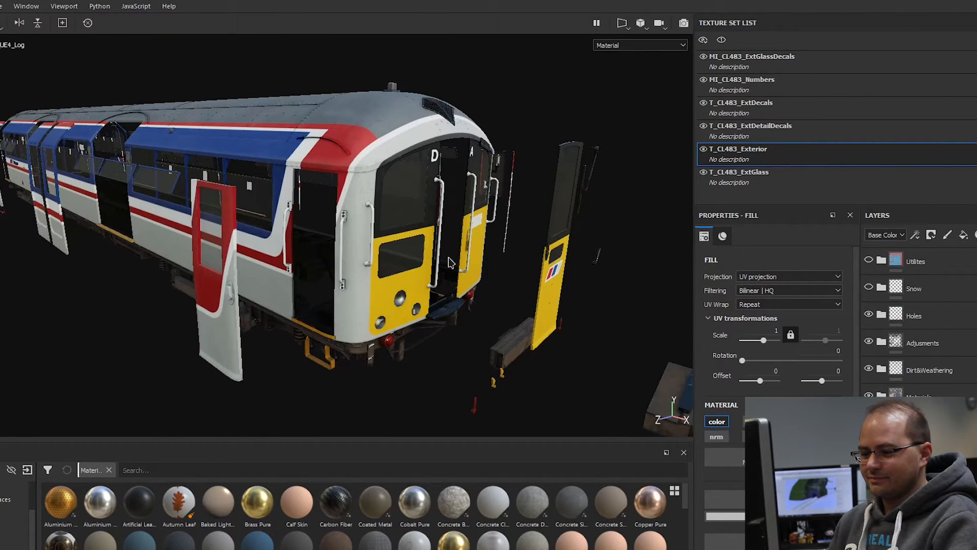
pyautogui.press('c')
pyautogui.press('c')
pyautogui.press('c')
pyautogui.press('c')
pyautogui.press('c')
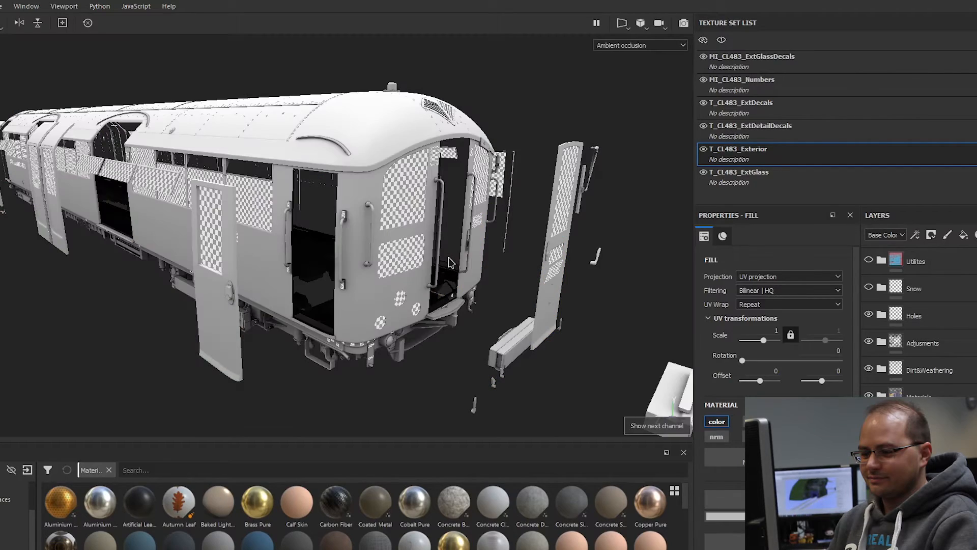
pyautogui.press('c')
pyautogui.press('c')
pyautogui.press('c')
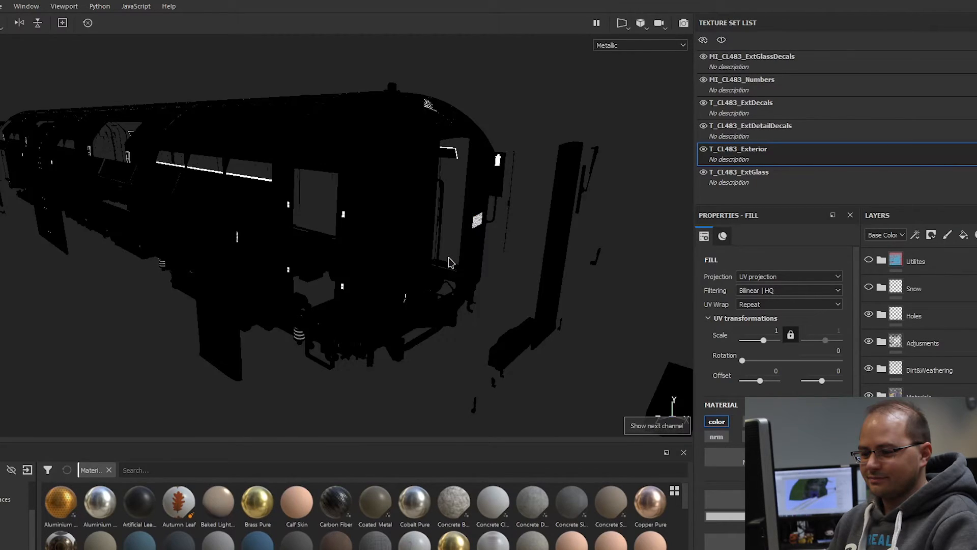
# Step: Show the Snow layer group and examine its coverage over the car roof in the Snow channel
pyautogui.keyDown('alt'); pyautogui.moveTo(448, 263); pyautogui.dragTo(478, 277); pyautogui.keyUp('alt')
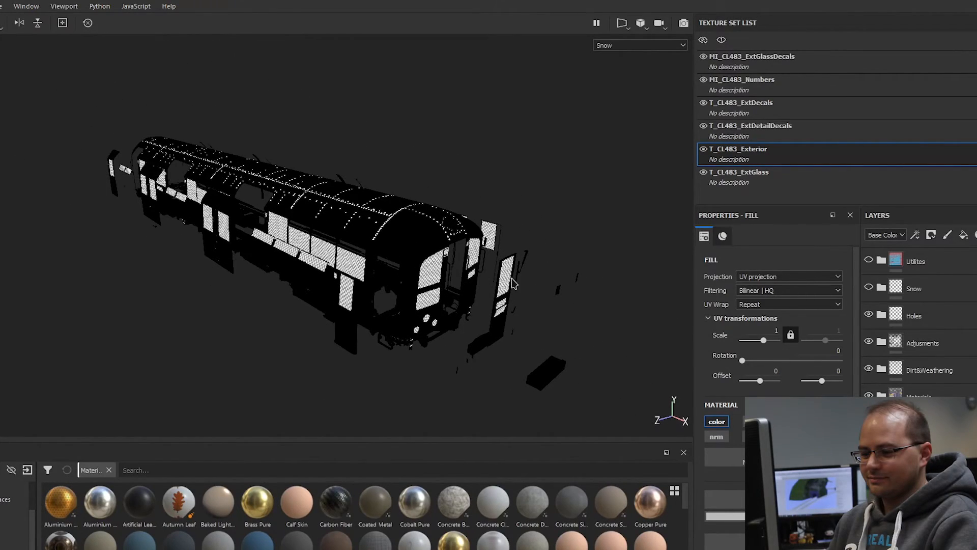
pyautogui.click(868, 288)
pyautogui.keyDown('alt'); pyautogui.moveTo(345, 217); pyautogui.dragTo(443, 316); pyautogui.keyUp('alt')
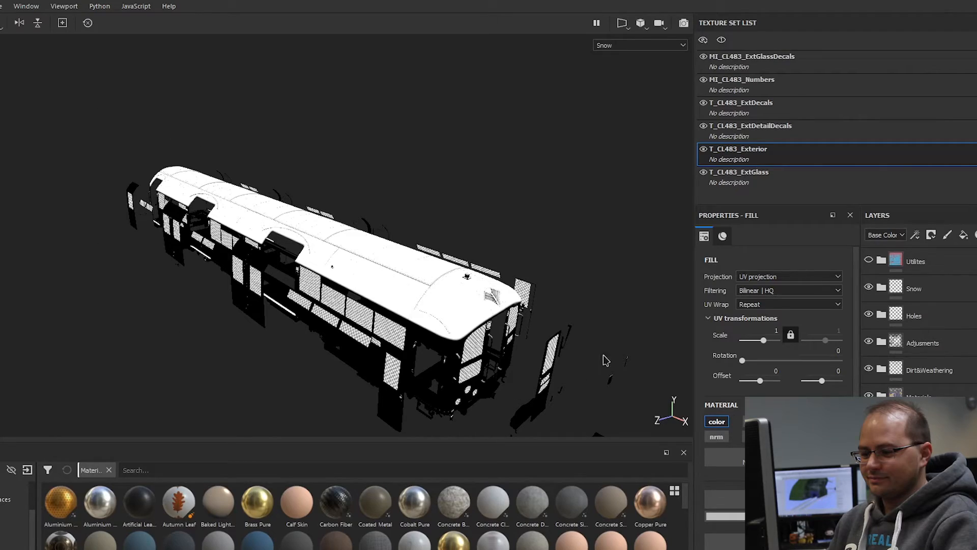
pyautogui.keyDown('alt'); pyautogui.moveTo(371, 217); pyautogui.dragTo(353, 222); pyautogui.keyUp('alt')
pyautogui.scroll(2, 539, 329)
pyautogui.keyDown('alt'); pyautogui.moveTo(395, 251); pyautogui.dragTo(495, 293); pyautogui.keyUp('alt')
pyautogui.keyDown('alt'); pyautogui.moveTo(495, 293); pyautogui.dragTo(413, 227, button='middle'); pyautogui.keyUp('alt')
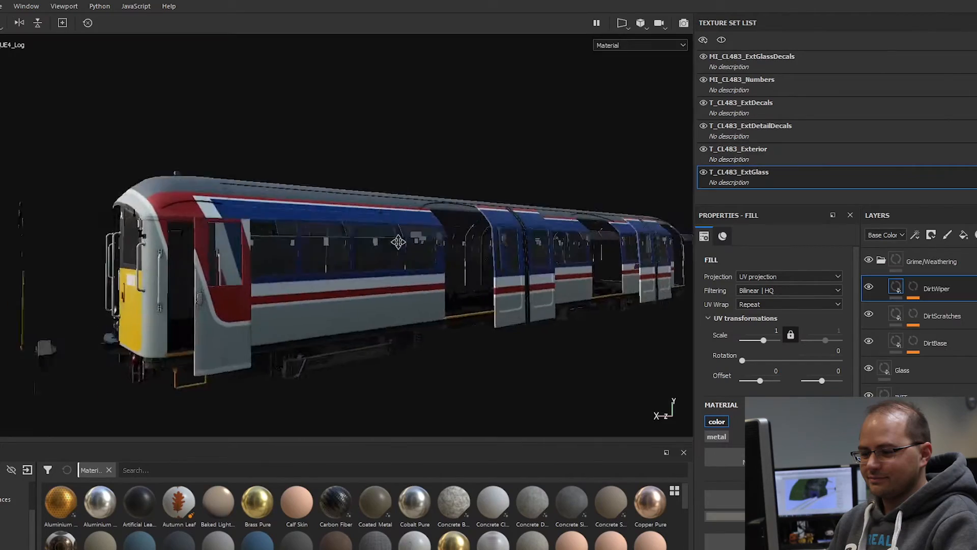
pyautogui.keyDown('alt'); pyautogui.moveTo(428, 236); pyautogui.dragTo(459, 245); pyautogui.keyUp('alt')
pyautogui.scroll(-2, 341, 247)
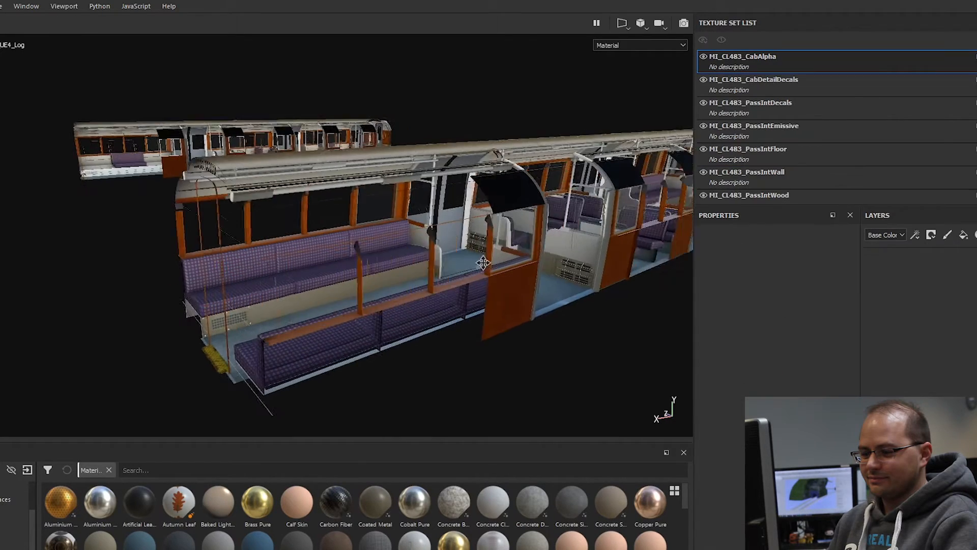
pyautogui.keyDown('alt'); pyautogui.moveTo(506, 271); pyautogui.dragTo(482, 188); pyautogui.keyUp('alt')
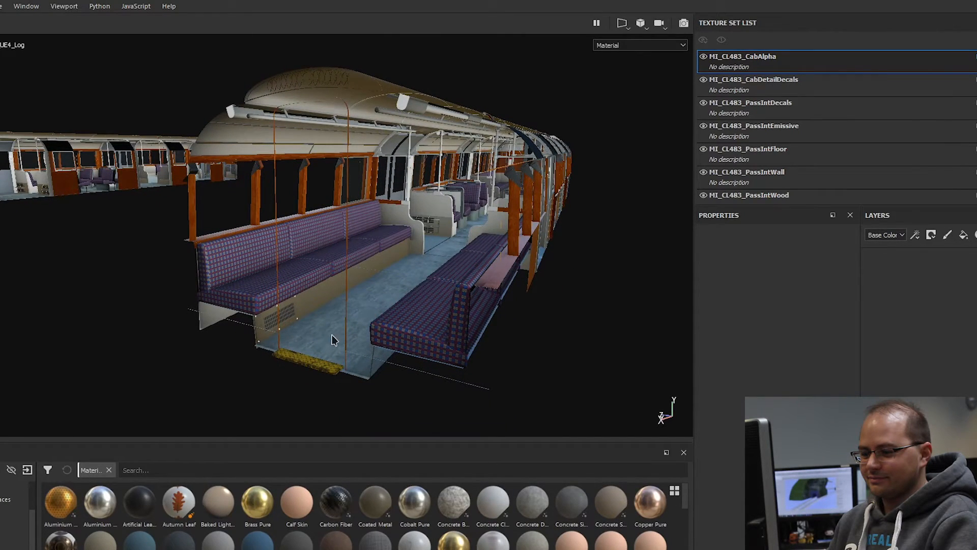
# Step: Move into the passenger saloon and examine the patterned fabric of the long bench seat
pyautogui.scroll(3, 292, 202)
pyautogui.keyDown('alt'); pyautogui.moveTo(304, 234); pyautogui.dragTo(446, 268); pyautogui.keyUp('alt')
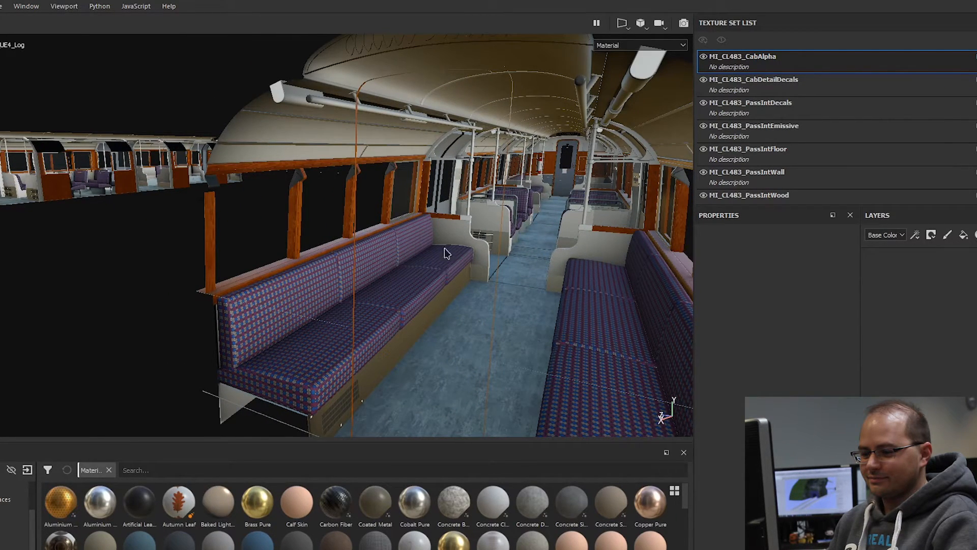
pyautogui.scroll(2, 467, 239)
pyautogui.keyDown('alt'); pyautogui.moveTo(467, 246); pyautogui.dragTo(509, 253); pyautogui.keyUp('alt')
pyautogui.scroll(1, 402, 258)
pyautogui.keyDown('alt'); pyautogui.moveTo(402, 259); pyautogui.dragTo(546, 235); pyautogui.keyUp('alt')
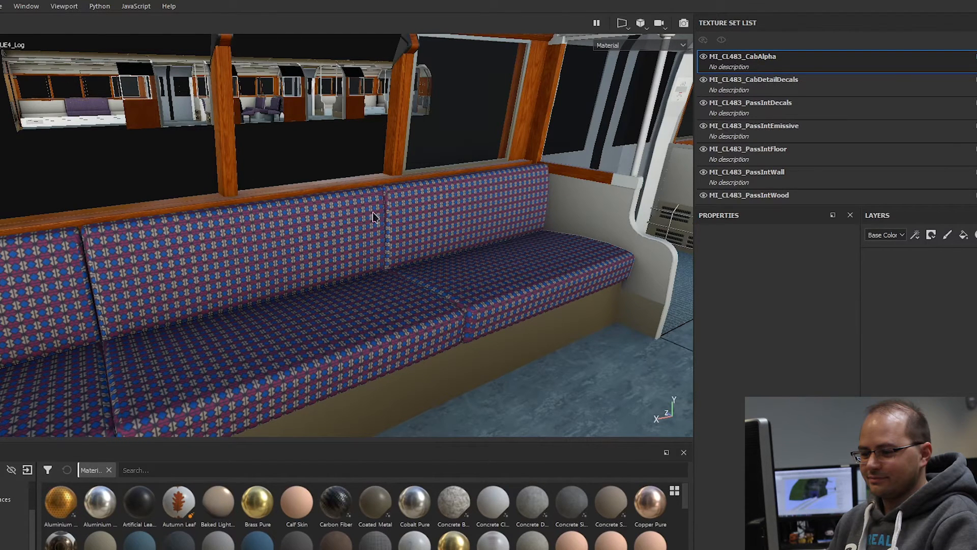
# Step: Examine the seat backs and the wooden window frames above the bench up close
pyautogui.keyDown('alt'); pyautogui.moveTo(522, 227); pyautogui.dragTo(463, 236, button='middle'); pyautogui.keyUp('alt')
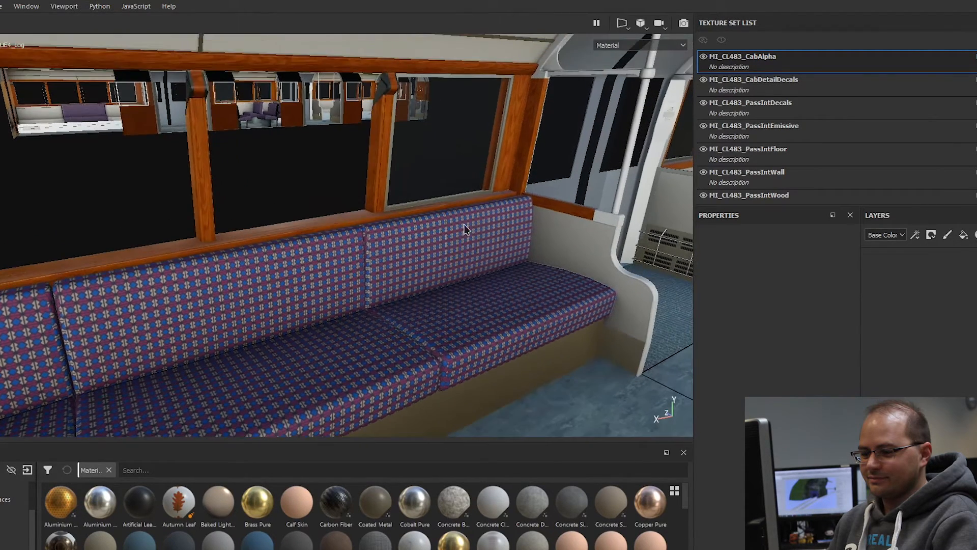
pyautogui.scroll(2, 462, 235)
pyautogui.scroll(2, 521, 142)
pyautogui.keyDown('alt'); pyautogui.moveTo(521, 142); pyautogui.dragTo(484, 214, button='middle'); pyautogui.keyUp('alt')
pyautogui.scroll(-4, 491, 220)
# Step: Move through the saloon to the door vestibule and view the partitions, grilles and seats beyond
pyautogui.keyDown('alt'); pyautogui.moveTo(496, 219); pyautogui.dragTo(379, 213); pyautogui.keyUp('alt')
pyautogui.keyDown('alt'); pyautogui.moveTo(379, 213); pyautogui.dragTo(572, 239, button='middle'); pyautogui.keyUp('alt')
pyautogui.keyDown('alt'); pyautogui.moveTo(572, 239); pyautogui.dragTo(232, 216); pyautogui.keyUp('alt')
pyautogui.keyDown('shift'); pyautogui.moveTo(334, 238); pyautogui.dragTo(315, 216, button='right'); pyautogui.keyUp('shift')
pyautogui.keyDown('alt'); pyautogui.moveTo(346, 183); pyautogui.dragTo(474, 196); pyautogui.keyUp('alt')
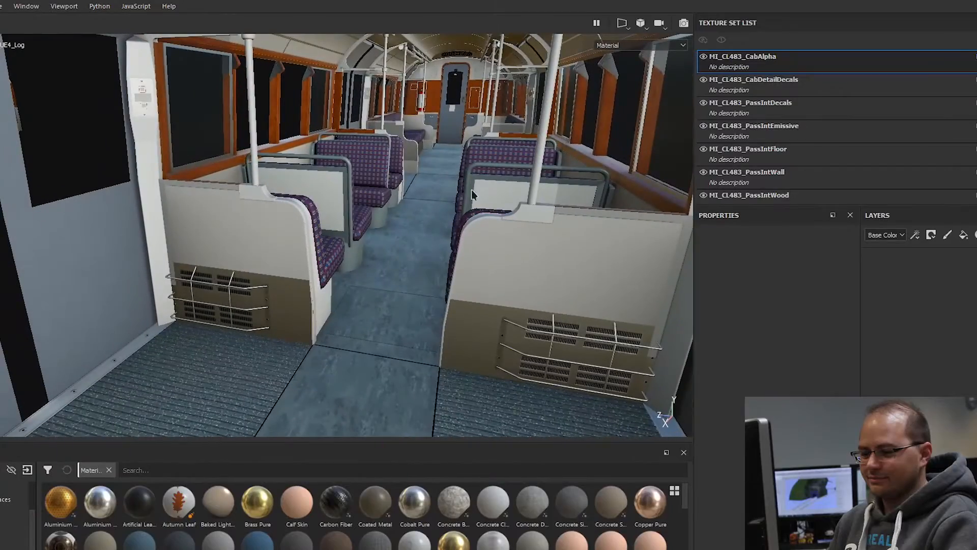
# Step: Examine the ribbed vestibule floor and blue aisle floor, continuing down the aisle towards the car's end wall
pyautogui.scroll(4, 449, 316)
pyautogui.keyDown('alt'); pyautogui.moveTo(505, 349); pyautogui.dragTo(240, 324); pyautogui.keyUp('alt')
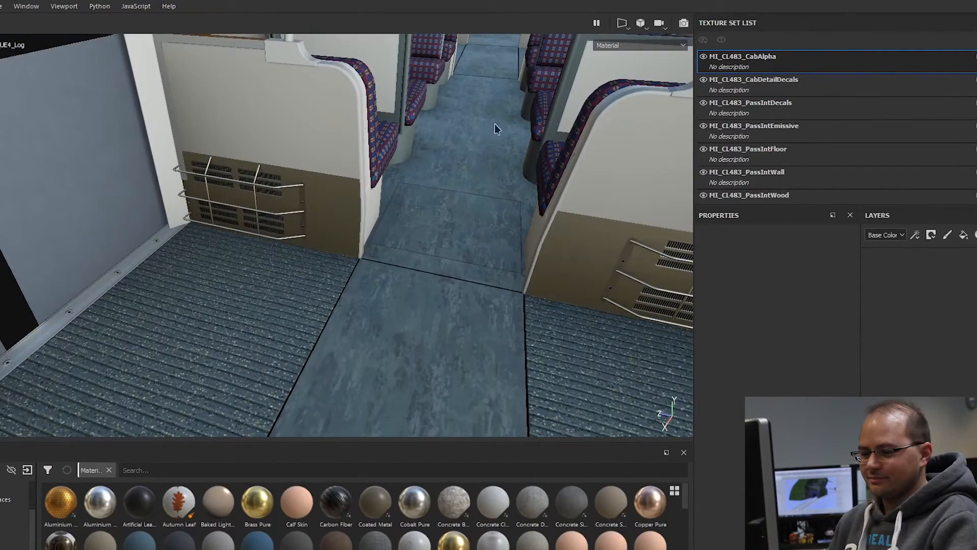
pyautogui.keyDown('alt'); pyautogui.moveTo(487, 148); pyautogui.dragTo(478, 203, button='middle'); pyautogui.keyUp('alt')
pyautogui.keyDown('alt'); pyautogui.moveTo(477, 203); pyautogui.dragTo(458, 138); pyautogui.keyUp('alt')
pyautogui.scroll(6, 378, 135)
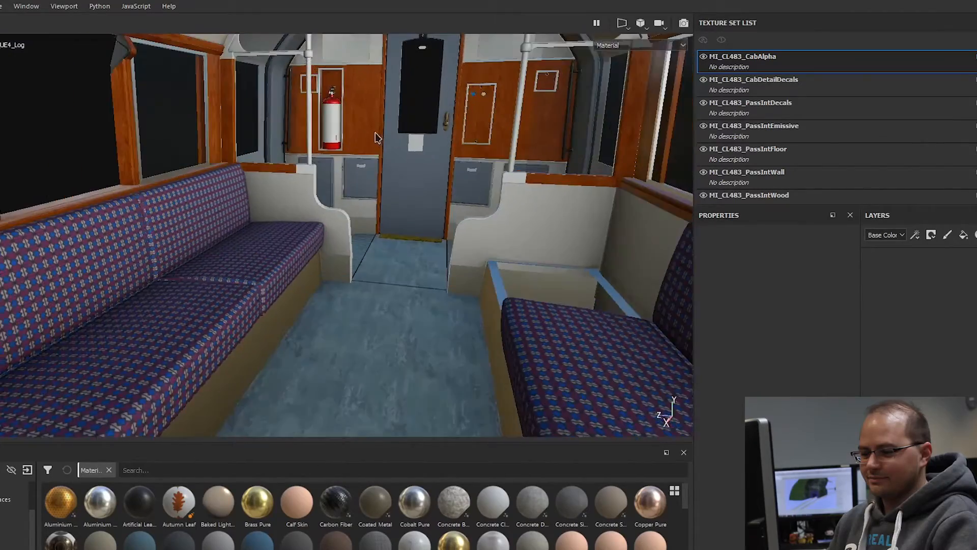
# Step: Examine the saloon's end wall with its wood panels, fire extinguisher, grey door and lower cabinet doors
pyautogui.keyDown('alt'); pyautogui.moveTo(378, 135); pyautogui.dragTo(370, 174, button='middle'); pyautogui.keyUp('alt')
pyautogui.scroll(6, 447, 158)
pyautogui.keyDown('alt'); pyautogui.moveTo(447, 157); pyautogui.dragTo(429, 219, button='middle'); pyautogui.keyUp('alt')
pyautogui.keyDown('alt'); pyautogui.moveTo(429, 219); pyautogui.dragTo(493, 196); pyautogui.keyUp('alt')
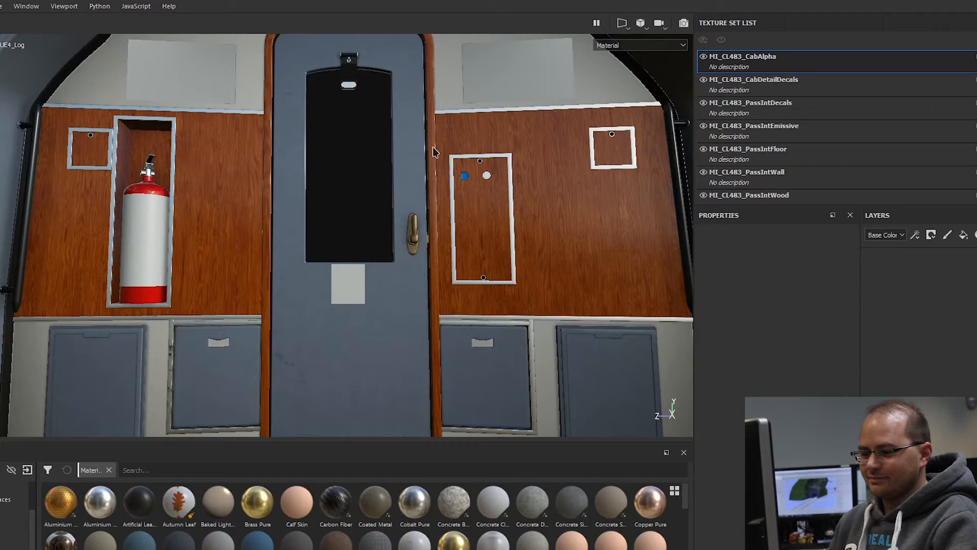
pyautogui.keyDown('alt'); pyautogui.moveTo(604, 197); pyautogui.dragTo(520, 242); pyautogui.keyUp('alt')
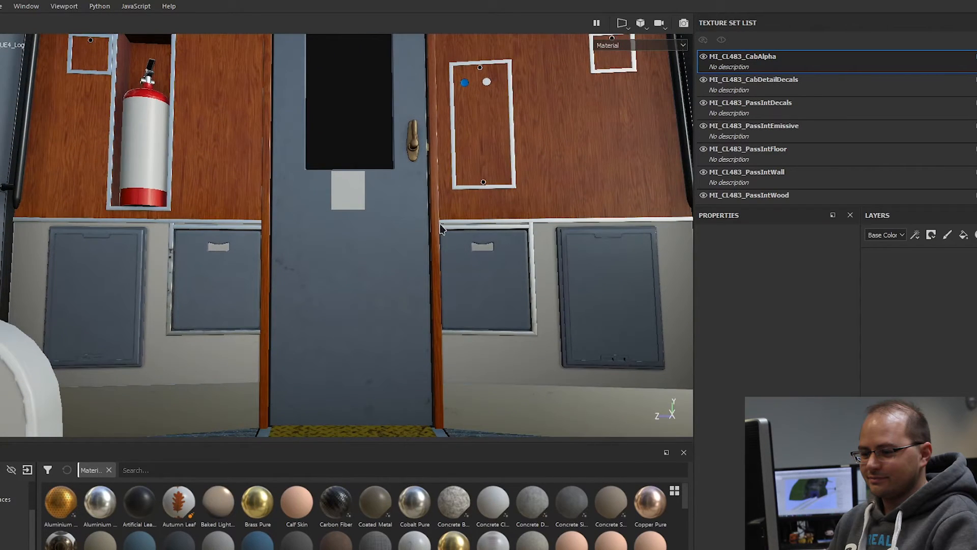
# Step: Inspect the details beside the end door, and examine the grey sliding side door up close
pyautogui.keyDown('alt'); pyautogui.moveTo(441, 225); pyautogui.dragTo(256, 253); pyautogui.keyUp('alt')
pyautogui.keyDown('alt'); pyautogui.moveTo(368, 254); pyautogui.dragTo(301, 271); pyautogui.keyUp('alt')
pyautogui.scroll(5, 346, 282)
pyautogui.scroll(-3, 359, 219)
pyautogui.keyDown('alt'); pyautogui.moveTo(364, 219); pyautogui.dragTo(447, 184, button='middle'); pyautogui.keyUp('alt')
pyautogui.keyDown('alt'); pyautogui.moveTo(529, 232); pyautogui.dragTo(196, 178); pyautogui.keyUp('alt')
pyautogui.keyDown('alt'); pyautogui.moveTo(192, 158); pyautogui.dragTo(284, 198); pyautogui.keyUp('alt')
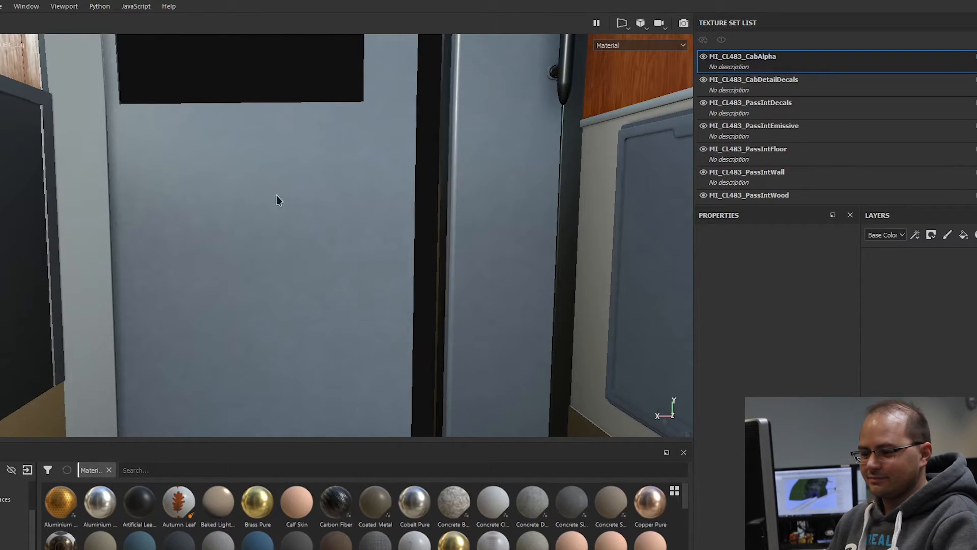
# Step: Back out of the saloon and view the complete passenger interior model from outside
pyautogui.scroll(-3, 358, 245)
pyautogui.keyDown('alt'); pyautogui.moveTo(355, 296); pyautogui.dragTo(308, 225); pyautogui.keyUp('alt')
pyautogui.keyDown('alt'); pyautogui.moveTo(300, 245); pyautogui.dragTo(355, 228, button='middle'); pyautogui.keyUp('alt')
pyautogui.scroll(-2, 359, 255)
pyautogui.keyDown('alt'); pyautogui.moveTo(355, 228); pyautogui.dragTo(231, 292); pyautogui.keyUp('alt')
pyautogui.keyDown('alt'); pyautogui.moveTo(231, 292); pyautogui.dragTo(304, 239, button='middle'); pyautogui.keyUp('alt')
pyautogui.scroll(-4, 303, 239)
pyautogui.keyDown('alt'); pyautogui.moveTo(304, 239); pyautogui.dragTo(391, 260); pyautogui.keyUp('alt')
pyautogui.scroll(-6, 351, 310)
# Step: Open the project file of the driver's cab
pyautogui.click(0, 6)
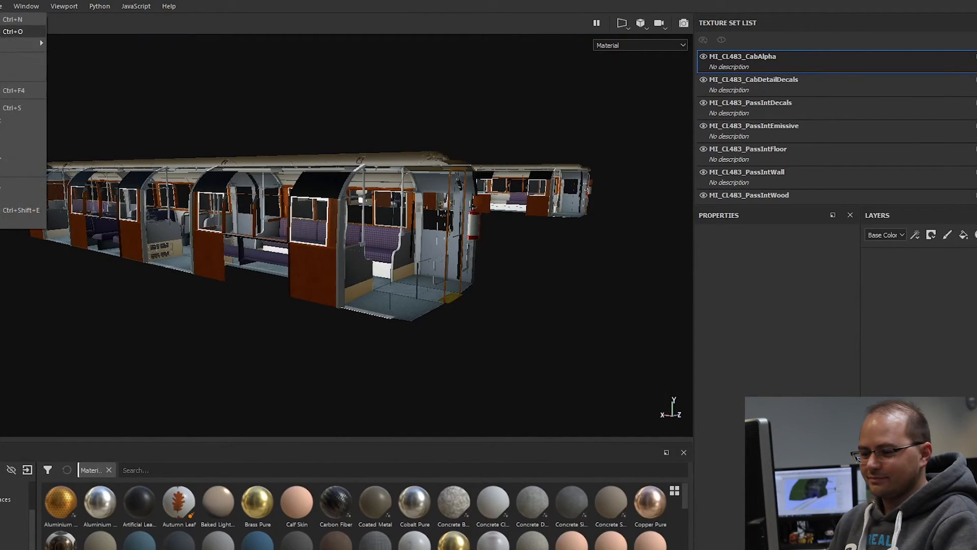
pyautogui.click(0, 31)
pyautogui.click(454, 308)
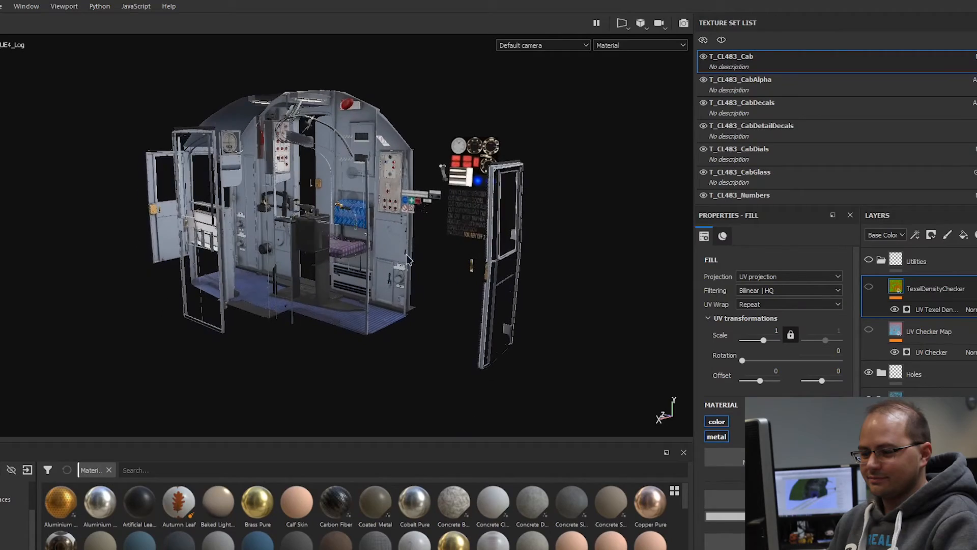
# Step: Examine the cab interior, closing in on the driver's seat and the worn grey cabinet beneath the switch panel
pyautogui.keyDown('alt'); pyautogui.moveTo(458, 308); pyautogui.dragTo(425, 277); pyautogui.keyUp('alt')
pyautogui.scroll(3, 364, 268)
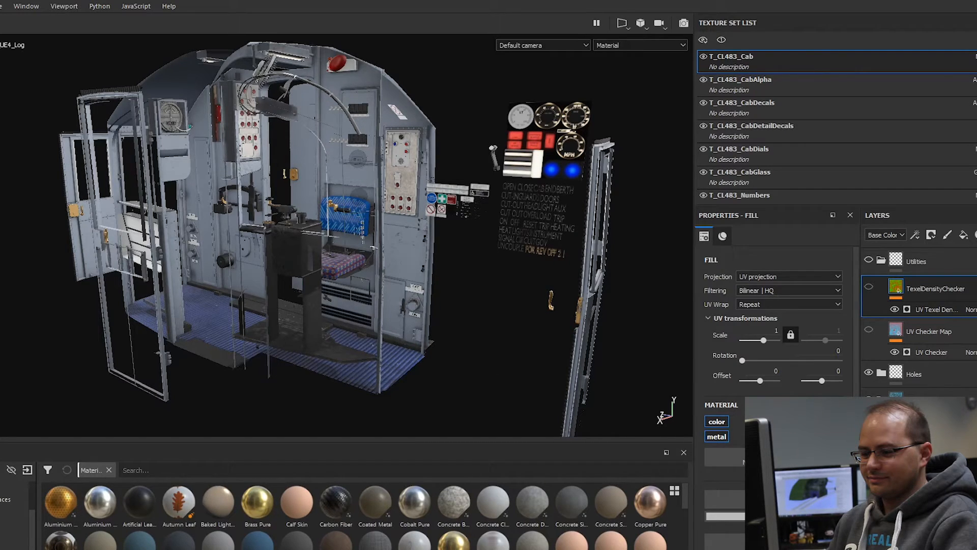
pyautogui.scroll(3, 378, 183)
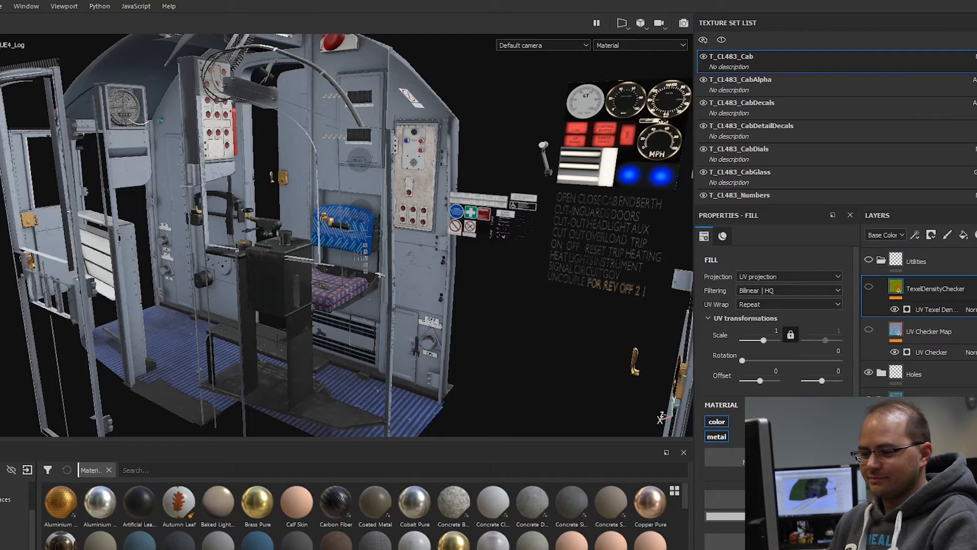
pyautogui.scroll(5, 359, 282)
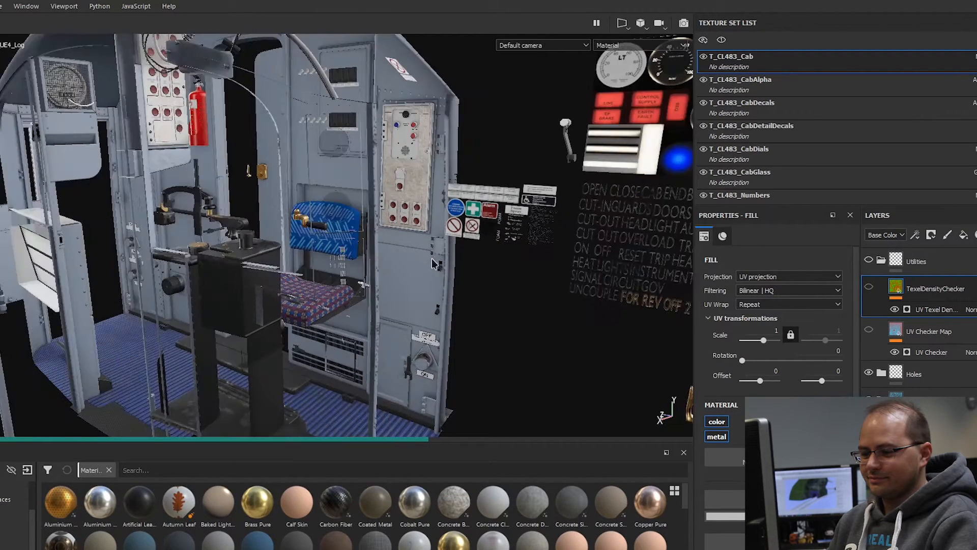
pyautogui.scroll(3, 359, 282)
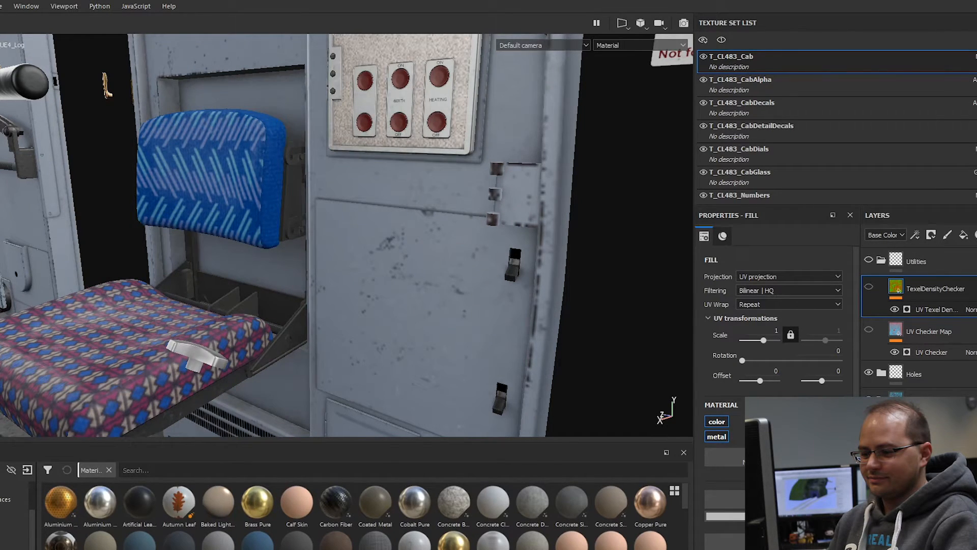
# Step: Bring the view from the driver's seat and cabinet round to the sheet of cab gauges, warning lamps and blue lights
pyautogui.keyDown('alt'); pyautogui.moveTo(432, 316); pyautogui.dragTo(326, 313, button='right'); pyautogui.keyUp('alt')
pyautogui.keyDown('alt'); pyautogui.moveTo(305, 311); pyautogui.dragTo(361, 289); pyautogui.keyUp('alt')
pyautogui.keyDown('alt'); pyautogui.moveTo(362, 289); pyautogui.dragTo(312, 200, button='right'); pyautogui.keyUp('alt')
pyautogui.keyDown('alt'); pyautogui.moveTo(312, 200); pyautogui.dragTo(325, 252); pyautogui.keyUp('alt')
pyautogui.keyDown('alt'); pyautogui.moveTo(326, 251); pyautogui.dragTo(352, 271, button='middle'); pyautogui.keyUp('alt')
pyautogui.keyDown('alt'); pyautogui.moveTo(358, 276); pyautogui.dragTo(323, 270); pyautogui.keyUp('alt')
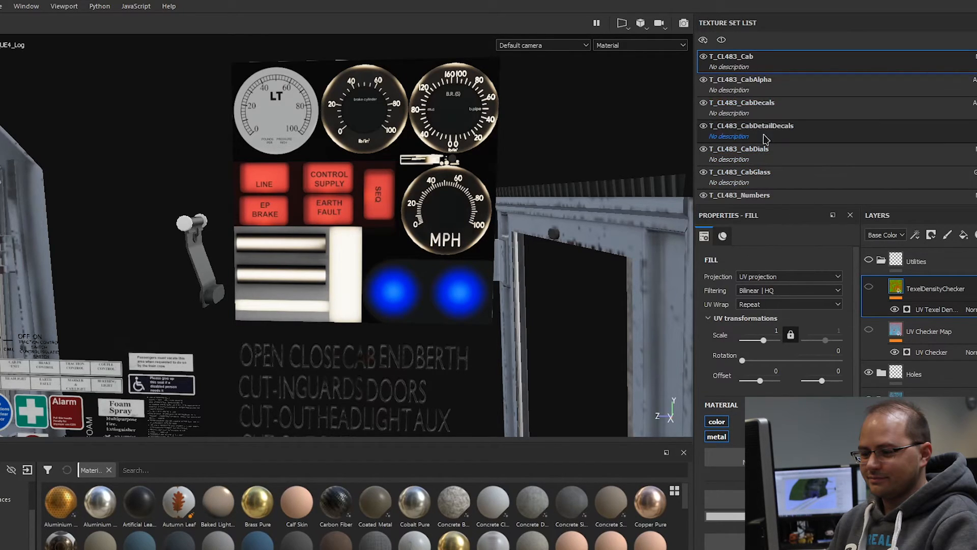
# Step: Select the T_CL483_CabDials texture set, then hide its Emissive folder and show it again to compare unlit and lit dials
pyautogui.scroll(-1, 784, 153)
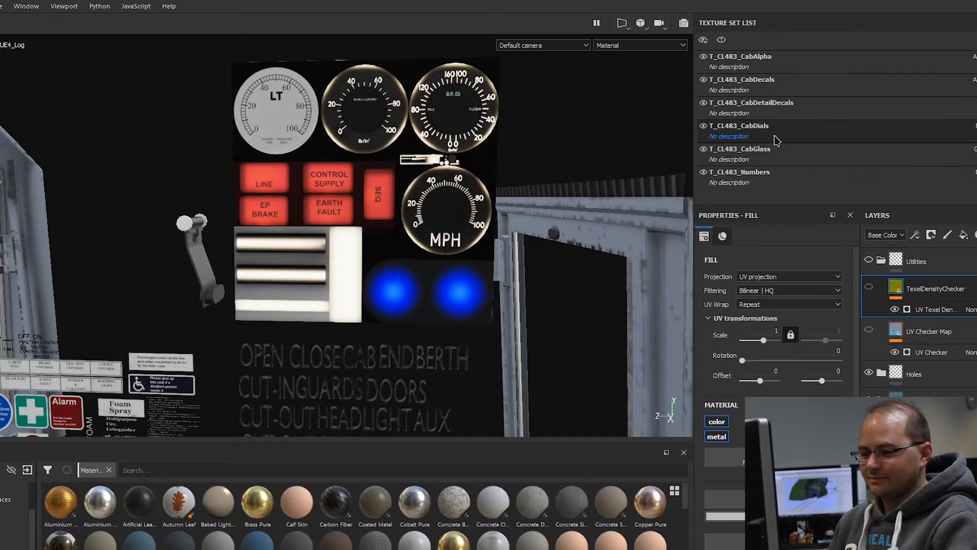
pyautogui.click(739, 130)
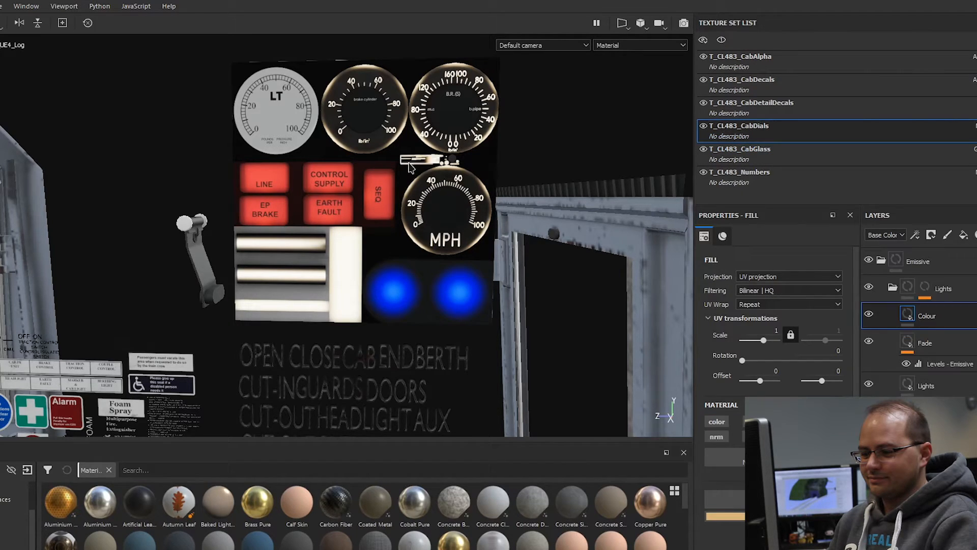
pyautogui.click(868, 261)
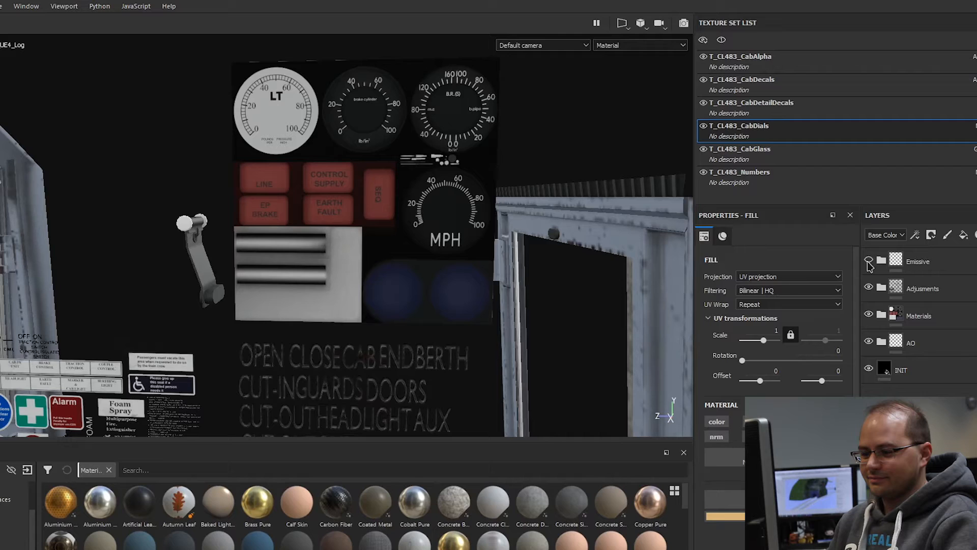
pyautogui.click(869, 261)
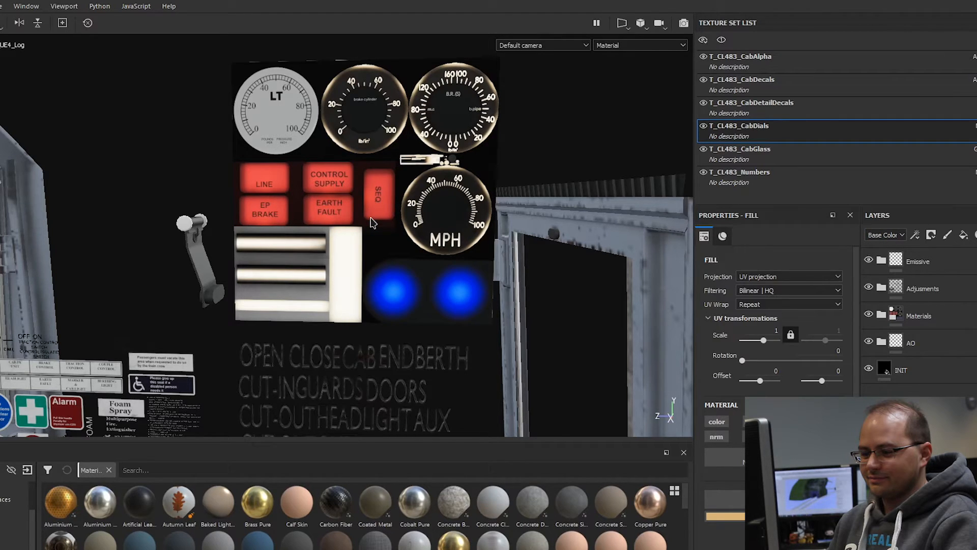
# Step: Examine the raised control lettering beneath the dials and the safety sign and label decals beside it
pyautogui.scroll(-2, 391, 185)
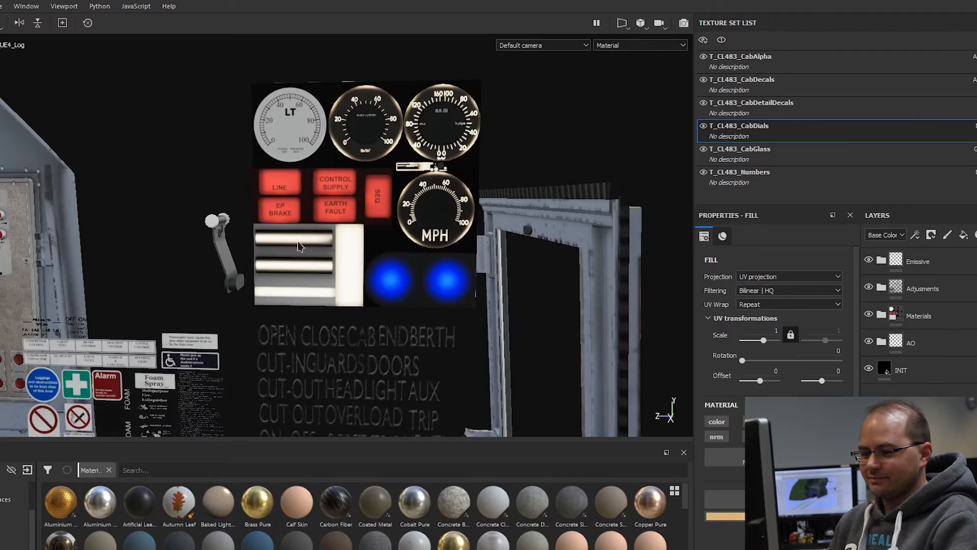
pyautogui.scroll(-2, 420, 244)
pyautogui.keyDown('alt'); pyautogui.moveTo(387, 339); pyautogui.dragTo(446, 201, button='middle'); pyautogui.keyUp('alt')
pyautogui.scroll(3, 494, 267)
pyautogui.keyDown('alt'); pyautogui.moveTo(503, 266); pyautogui.dragTo(521, 279, button='middle'); pyautogui.keyUp('alt')
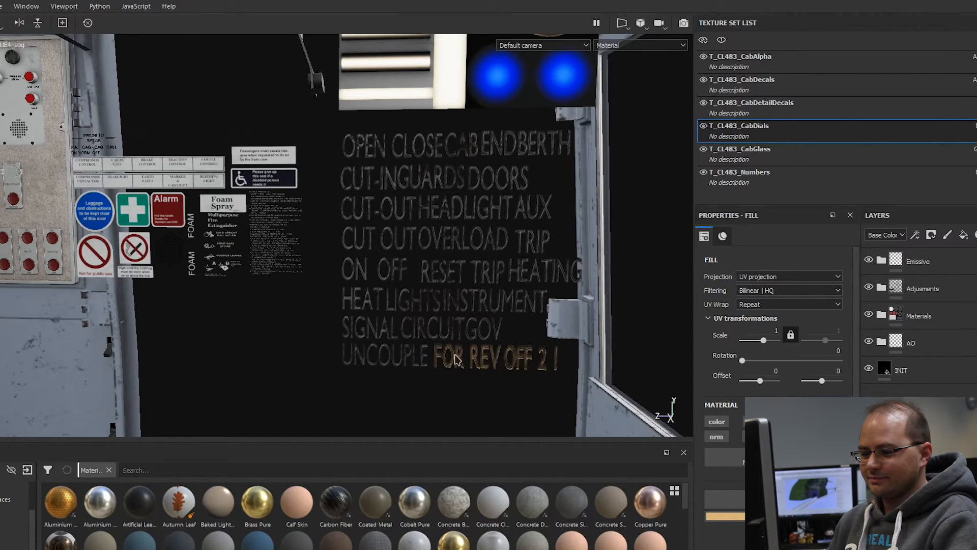
pyautogui.keyDown('alt'); pyautogui.moveTo(131, 183); pyautogui.dragTo(152, 202, button='middle'); pyautogui.keyUp('alt')
pyautogui.scroll(1, 154, 204)
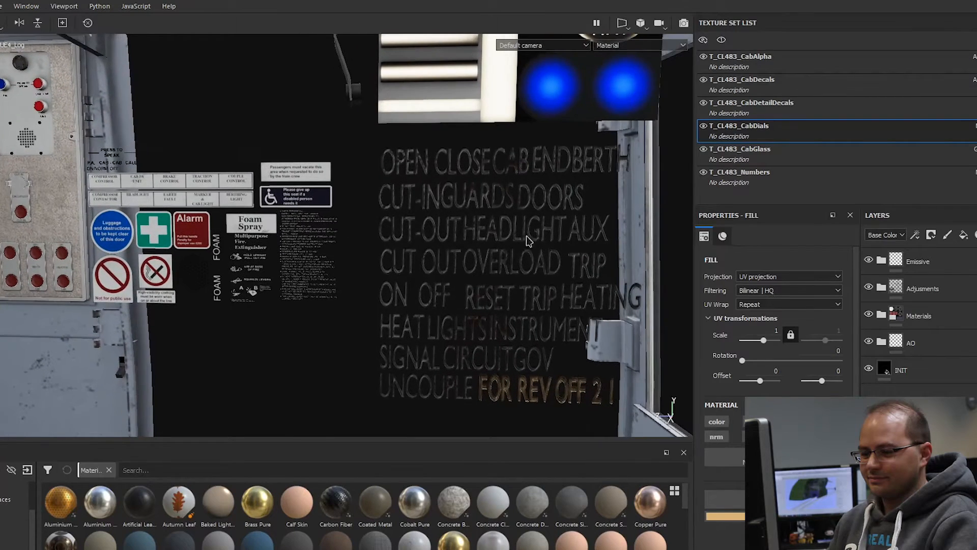
pyautogui.scroll(-2, 523, 237)
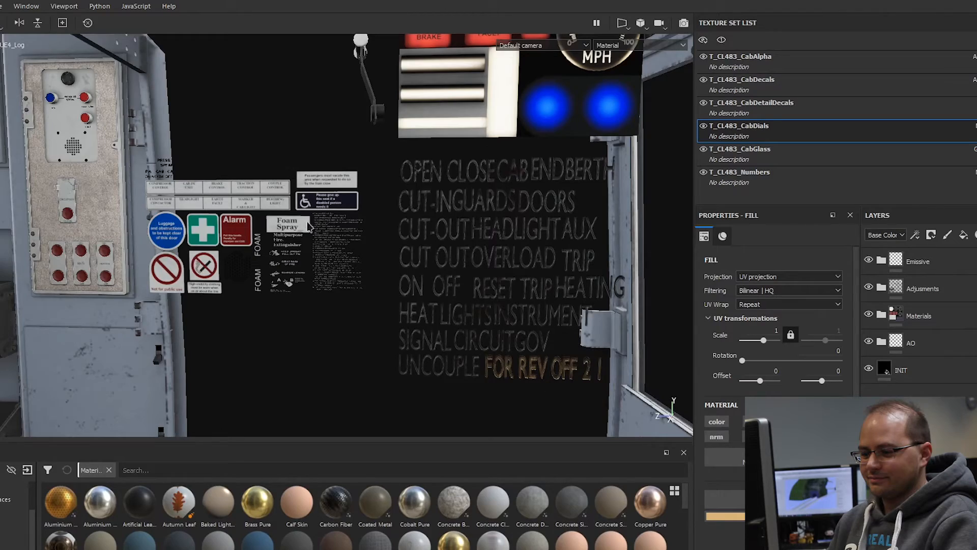
# Step: Inspect the intercom panel's CALL button, speaker holes and the CUT-IN switch plate lettering up close
pyautogui.keyDown('alt'); pyautogui.moveTo(277, 183); pyautogui.dragTo(213, 191); pyautogui.keyUp('alt')
pyautogui.scroll(4, 127, 84)
pyautogui.scroll(6, 127, 84)
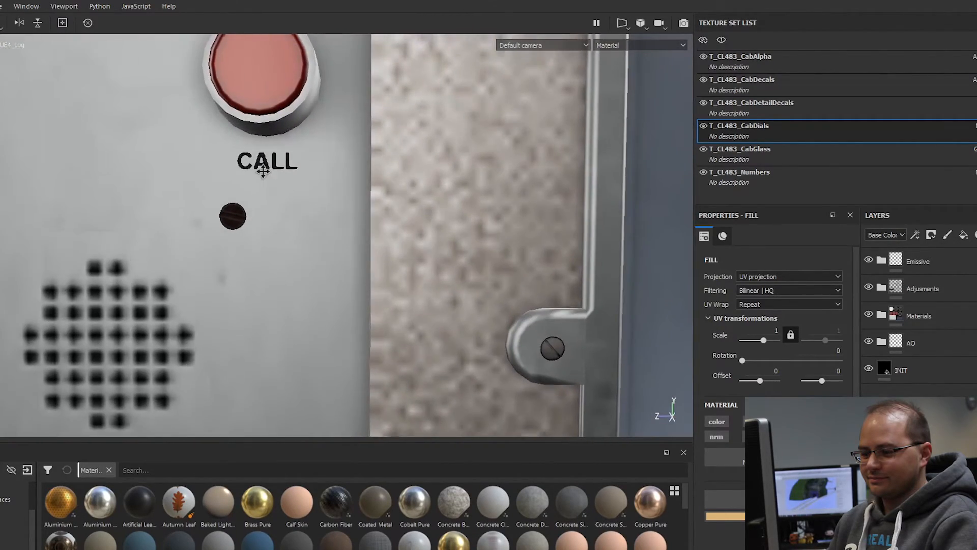
pyautogui.keyDown('alt'); pyautogui.moveTo(263, 171); pyautogui.dragTo(352, 360, button='middle'); pyautogui.keyUp('alt')
pyautogui.keyDown('alt'); pyautogui.moveTo(153, 120); pyautogui.dragTo(269, 68, button='middle'); pyautogui.keyUp('alt')
pyautogui.keyDown('alt'); pyautogui.moveTo(137, 151); pyautogui.dragTo(163, 10, button='middle'); pyautogui.keyUp('alt')
pyautogui.keyDown('alt'); pyautogui.moveTo(254, 251); pyautogui.dragTo(265, 19, button='middle'); pyautogui.keyUp('alt')
pyautogui.keyDown('alt'); pyautogui.moveTo(309, 296); pyautogui.dragTo(340, 71, button='middle'); pyautogui.keyUp('alt')
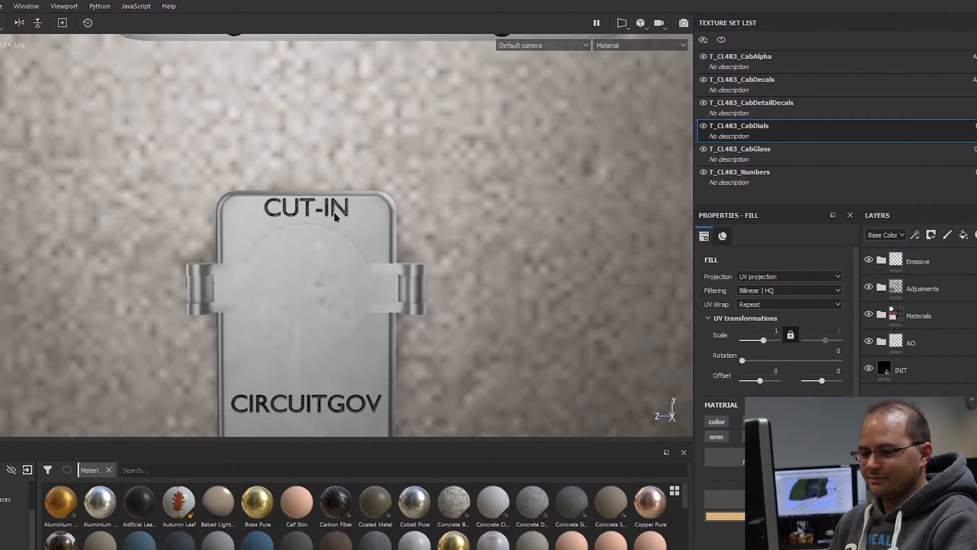
pyautogui.scroll(-3, 431, 321)
pyautogui.keyDown('alt'); pyautogui.moveTo(389, 286); pyautogui.dragTo(328, 263, button='middle'); pyautogui.keyUp('alt')
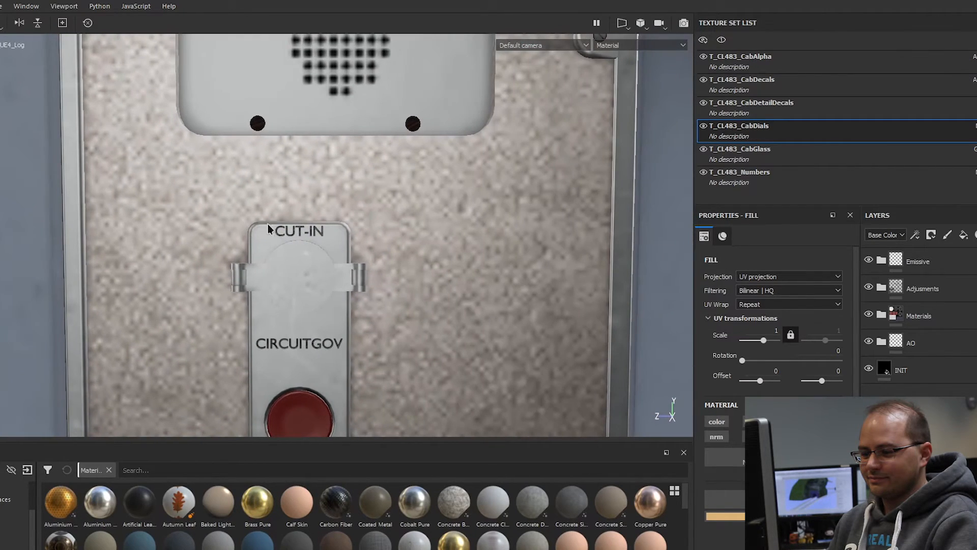
# Step: Return from the switch plate to the full lettering sheet for another look, and finish on an overall view of the cab
pyautogui.keyDown('alt'); pyautogui.moveTo(515, 313); pyautogui.dragTo(308, 270, button='middle'); pyautogui.keyUp('alt')
pyautogui.scroll(-5, 334, 297)
pyautogui.scroll(-2, 486, 278)
pyautogui.scroll(-1, 487, 278)
pyautogui.keyDown('alt'); pyautogui.moveTo(604, 290); pyautogui.dragTo(214, 188, button='middle'); pyautogui.keyUp('alt')
pyautogui.keyDown('alt'); pyautogui.moveTo(586, 272); pyautogui.dragTo(397, 195, button='middle'); pyautogui.keyUp('alt')
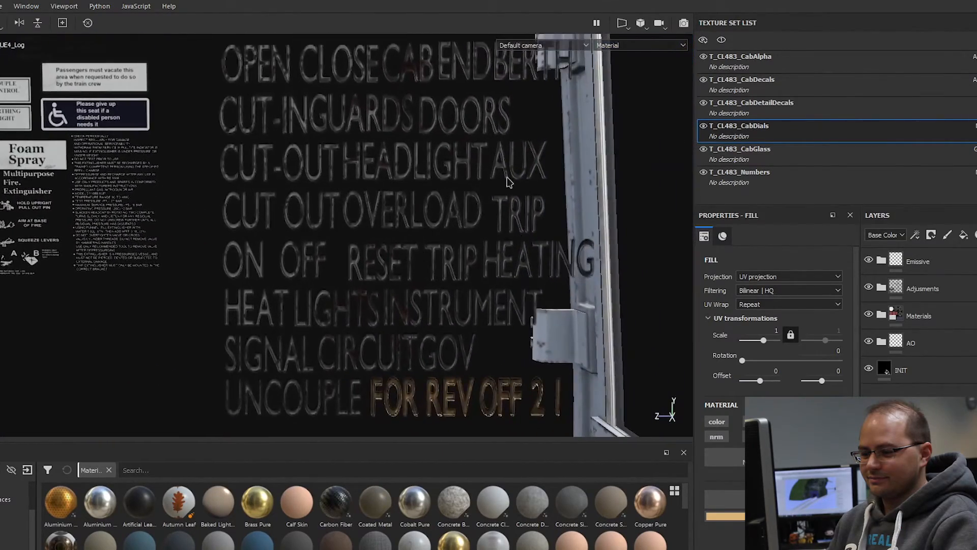
pyautogui.scroll(-2, 514, 194)
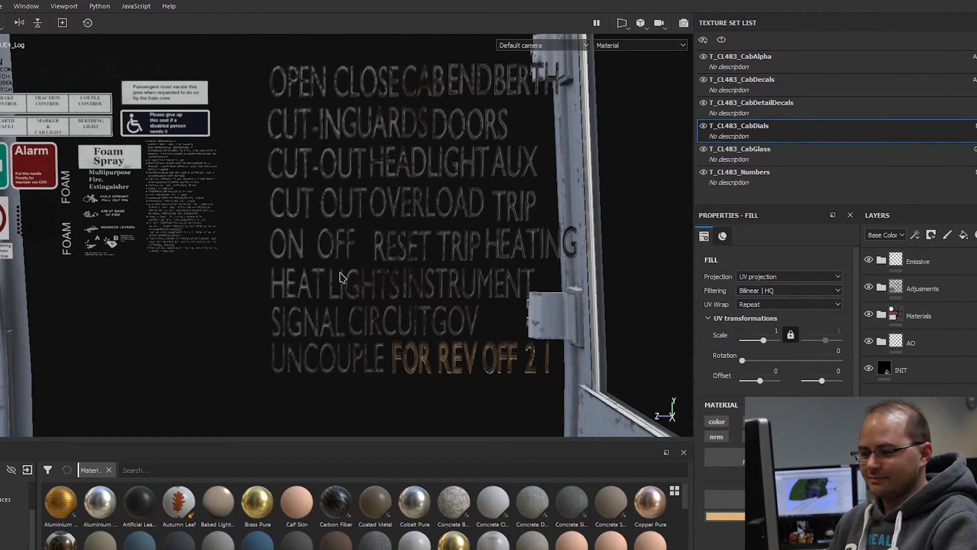
pyautogui.keyDown('alt'); pyautogui.moveTo(356, 322); pyautogui.dragTo(357, 324, button='middle'); pyautogui.keyUp('alt')
pyautogui.scroll(-3, 298, 247)
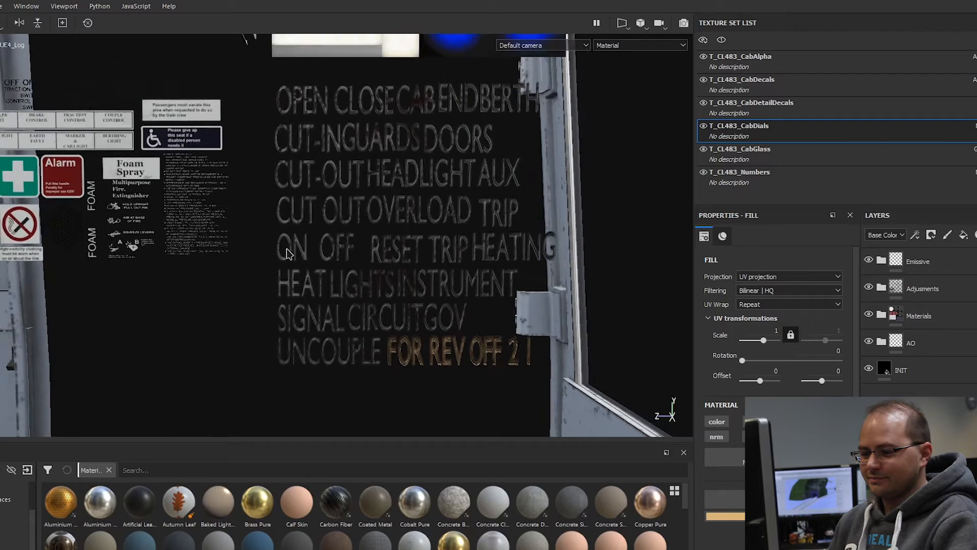
pyautogui.keyDown('alt'); pyautogui.moveTo(433, 300); pyautogui.dragTo(302, 347); pyautogui.keyUp('alt')
# Step: Open the Class483_Interior_Tiles project file from the Substance folder
pyautogui.hotkey('alt', 'f')
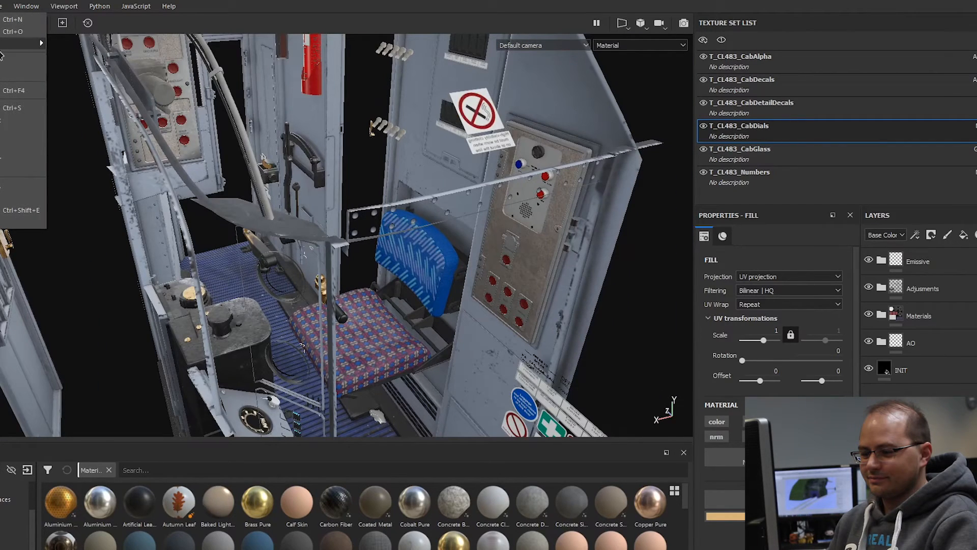
pyautogui.moveTo(13, 48)
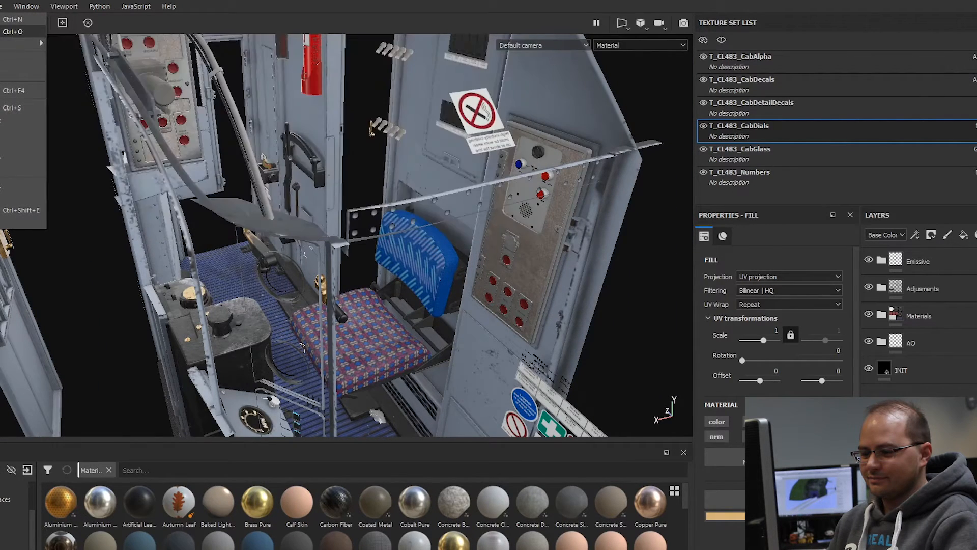
pyautogui.click(12, 31)
pyautogui.click(479, 313)
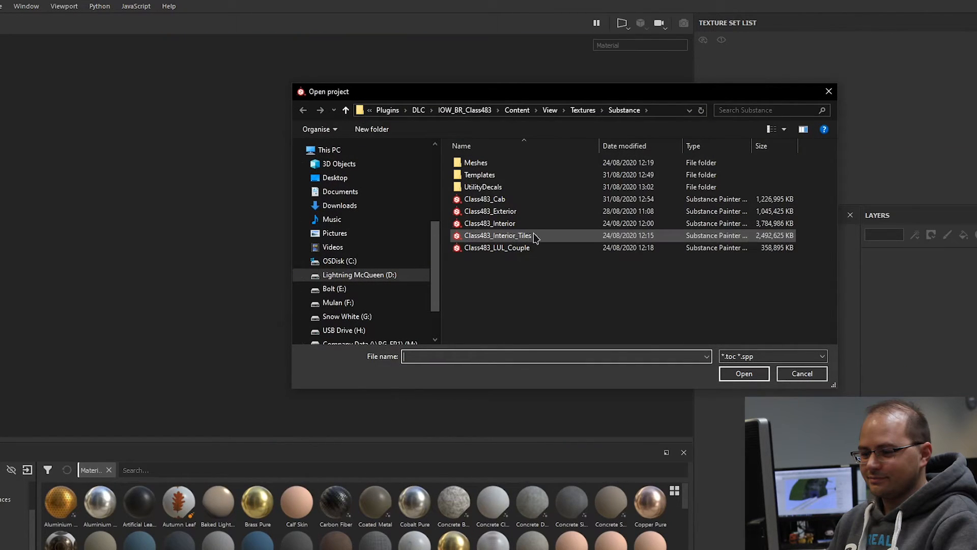
pyautogui.click(535, 236)
pyautogui.click(755, 376)
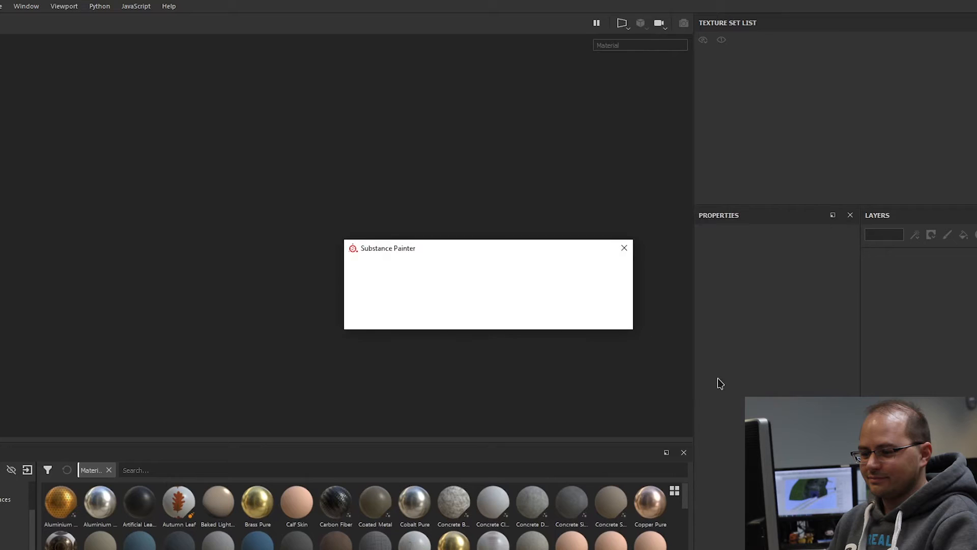
pyautogui.click(472, 316)
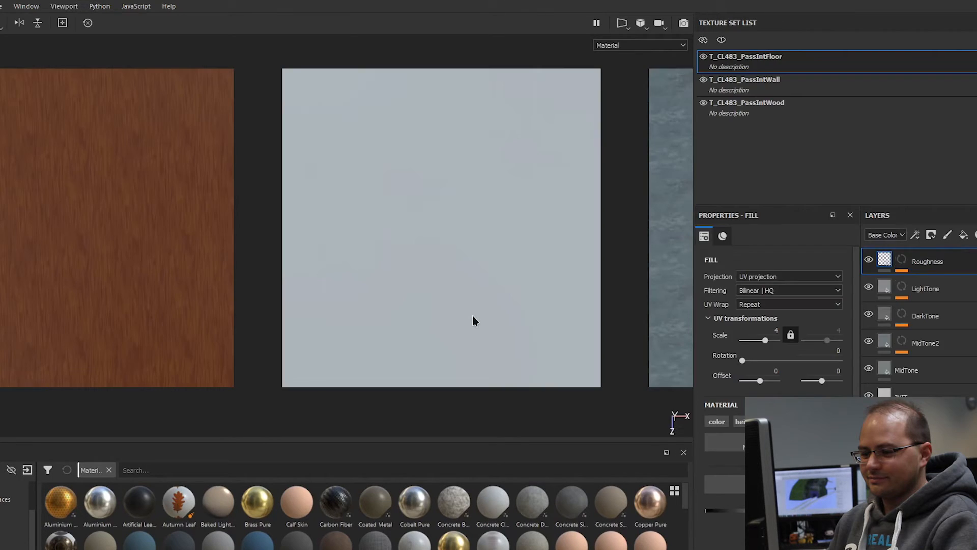
# Step: Examine the wood, wall and floor tile textures face-on, closing in on the wood grain and framing all three tiles
pyautogui.scroll(-3, 478, 304)
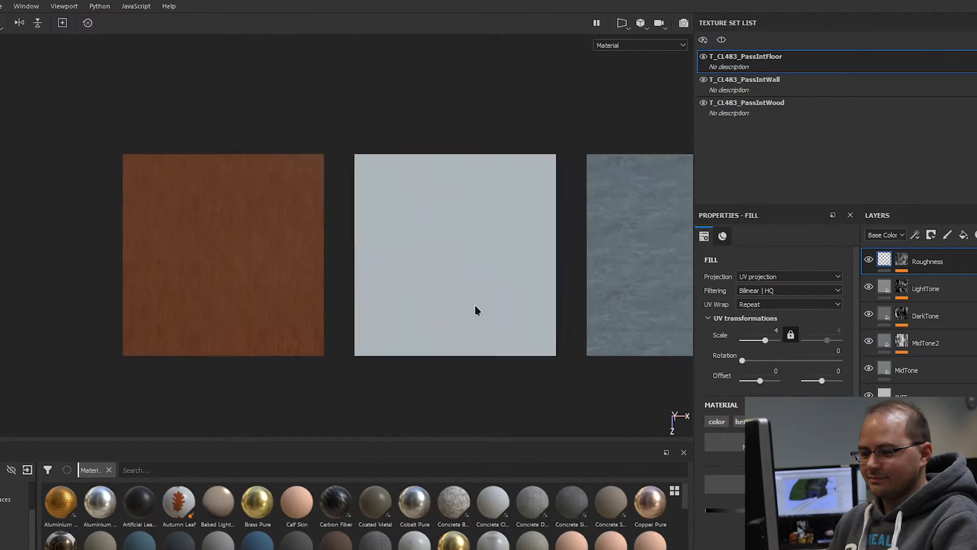
pyautogui.scroll(6, 240, 229)
pyautogui.scroll(-2, 191, 216)
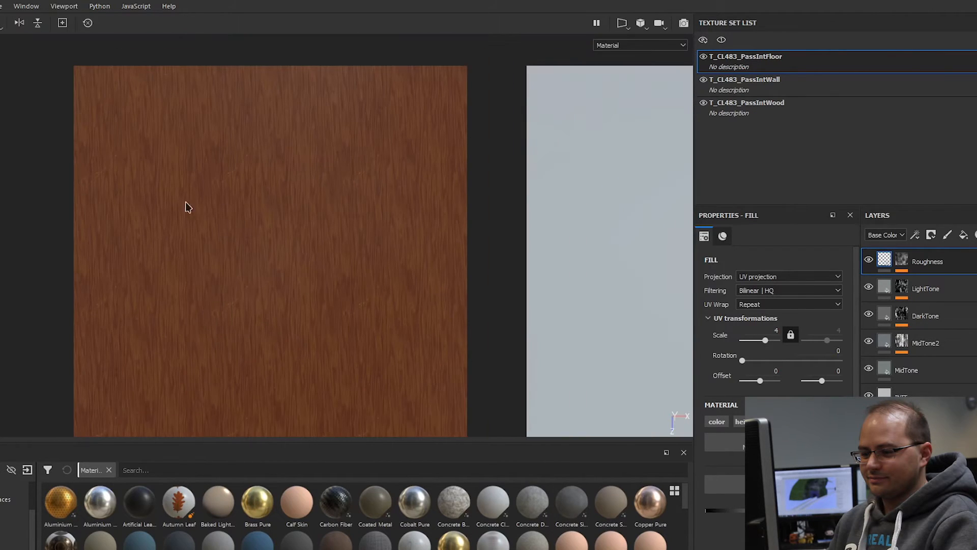
pyautogui.scroll(-3, 421, 245)
pyautogui.keyDown('alt'); pyautogui.moveTo(542, 298); pyautogui.dragTo(163, 321, button='middle'); pyautogui.keyUp('alt')
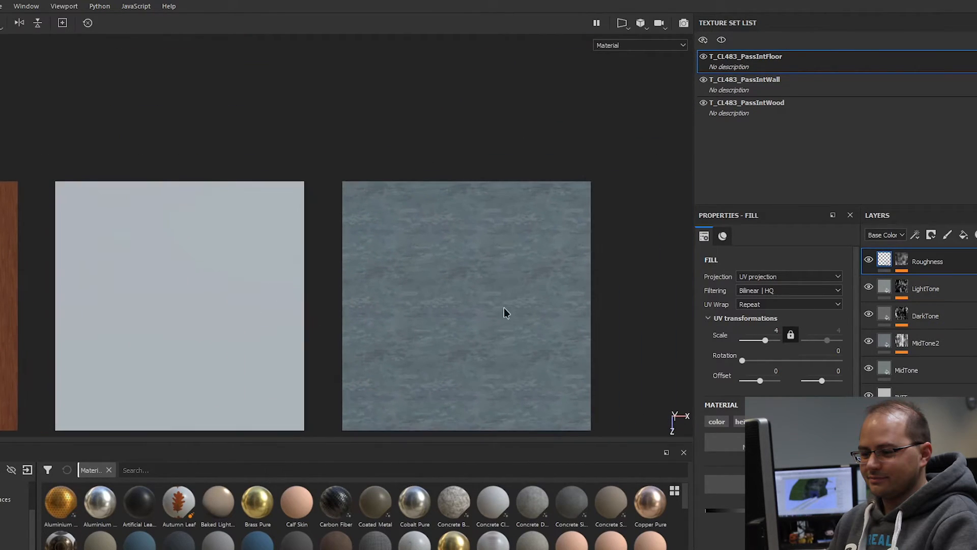
pyautogui.keyDown('alt'); pyautogui.moveTo(393, 295); pyautogui.dragTo(591, 265, button='middle'); pyautogui.keyUp('alt')
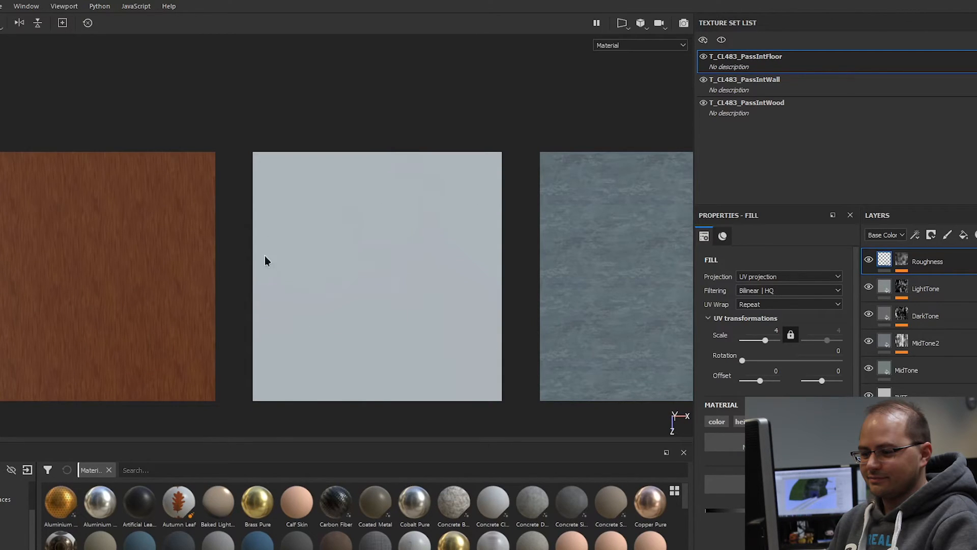
pyautogui.scroll(-2, 276, 260)
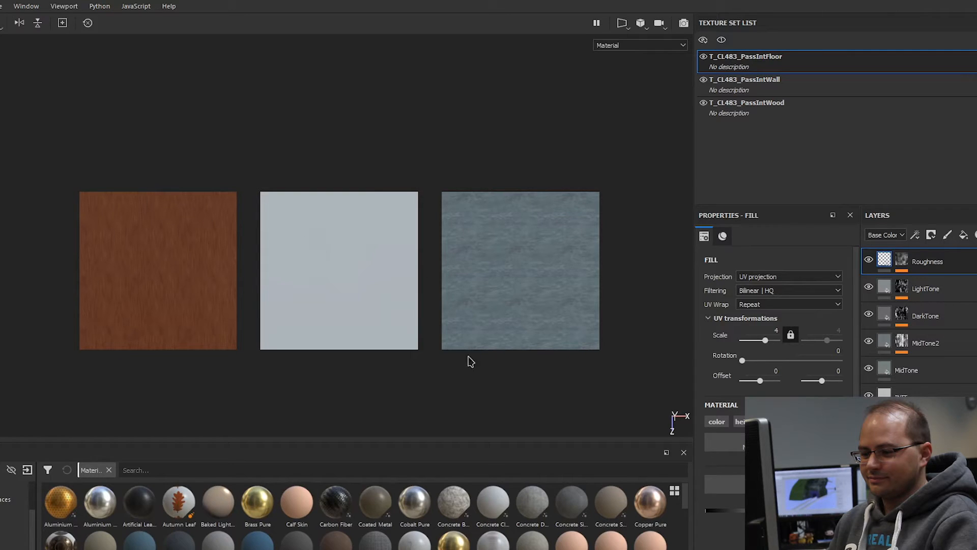
# Step: View the three tiles at a low angle to check how the wood, wall and floor surfaces reflect light
pyautogui.keyDown('alt'); pyautogui.moveTo(529, 333); pyautogui.dragTo(378, 351); pyautogui.keyUp('alt')
pyautogui.scroll(2, 201, 258)
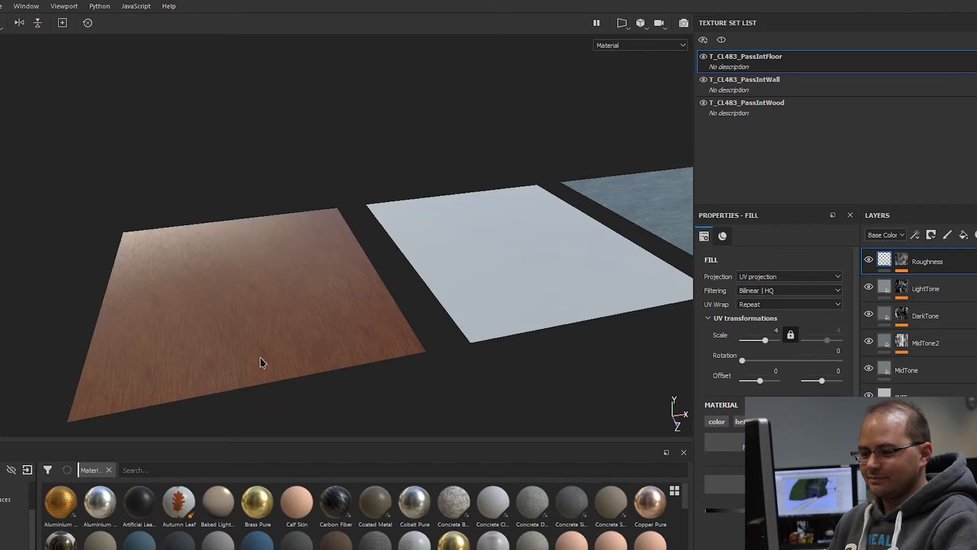
pyautogui.keyDown('alt'); pyautogui.moveTo(303, 311); pyautogui.dragTo(261, 291); pyautogui.keyUp('alt')
pyautogui.scroll(-2, 387, 223)
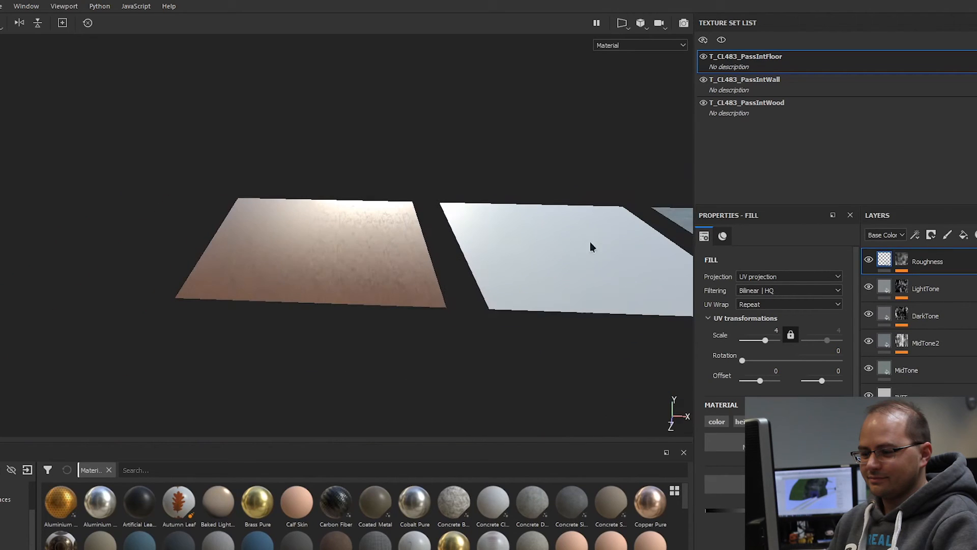
pyautogui.keyDown('alt'); pyautogui.moveTo(577, 250); pyautogui.dragTo(407, 262, button='middle'); pyautogui.keyUp('alt')
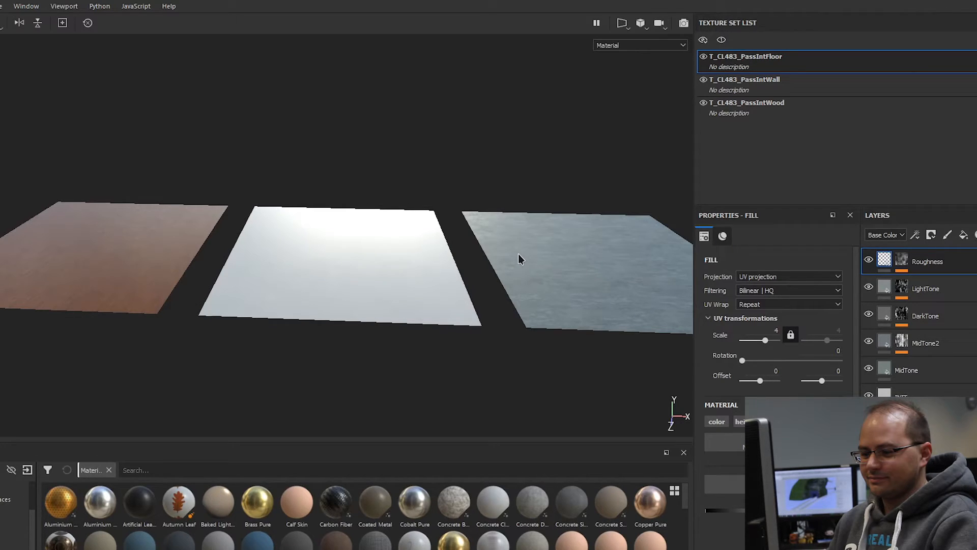
# Step: Switch to Blender and inspect the fixed coupler mesh from several angles
pyautogui.hotkey('alt', 'Tab')
pyautogui.scroll(3, 478, 308)
pyautogui.scroll(5, 477, 308)
pyautogui.moveTo(464, 321); pyautogui.dragTo(560, 394, button='middle')
pyautogui.scroll(2, 519, 360)
pyautogui.moveTo(588, 346); pyautogui.dragTo(496, 323, button='middle')
pyautogui.moveTo(418, 329); pyautogui.dragTo(441, 328, button='middle')
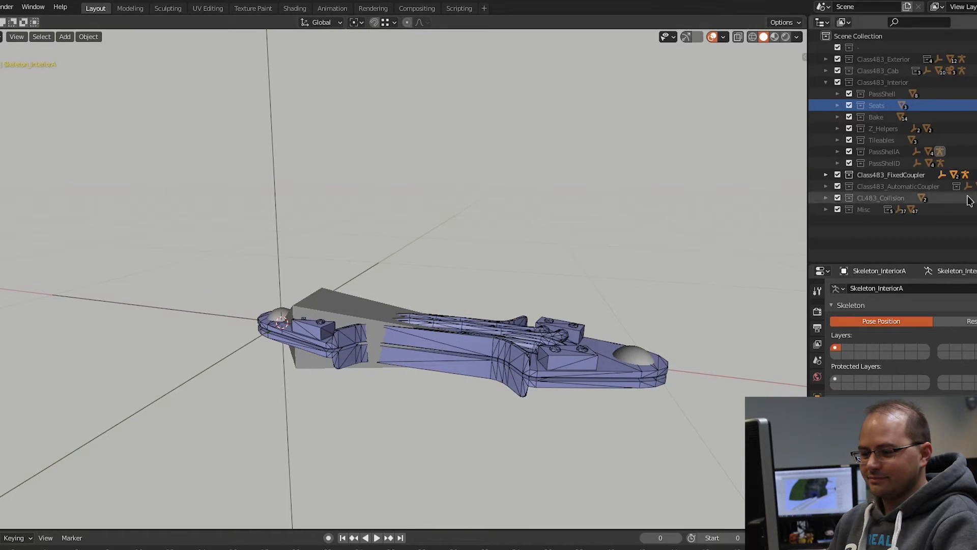
# Step: Hide the Class483_FixedCoupler collection, show Class483_AutomaticCoupler instead, and view its front and hoses
pyautogui.click(976, 174)
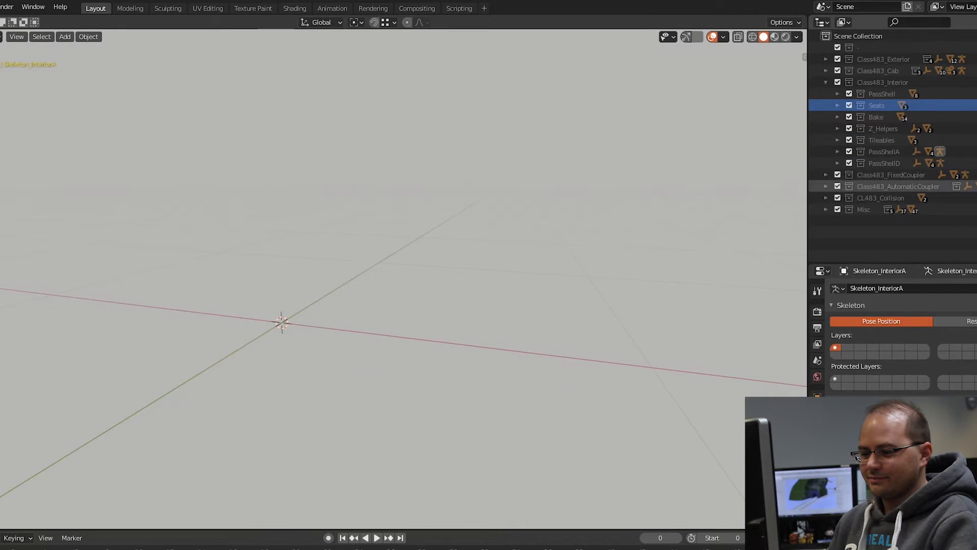
pyautogui.click(976, 186)
pyautogui.moveTo(682, 270); pyautogui.dragTo(549, 219, button='middle')
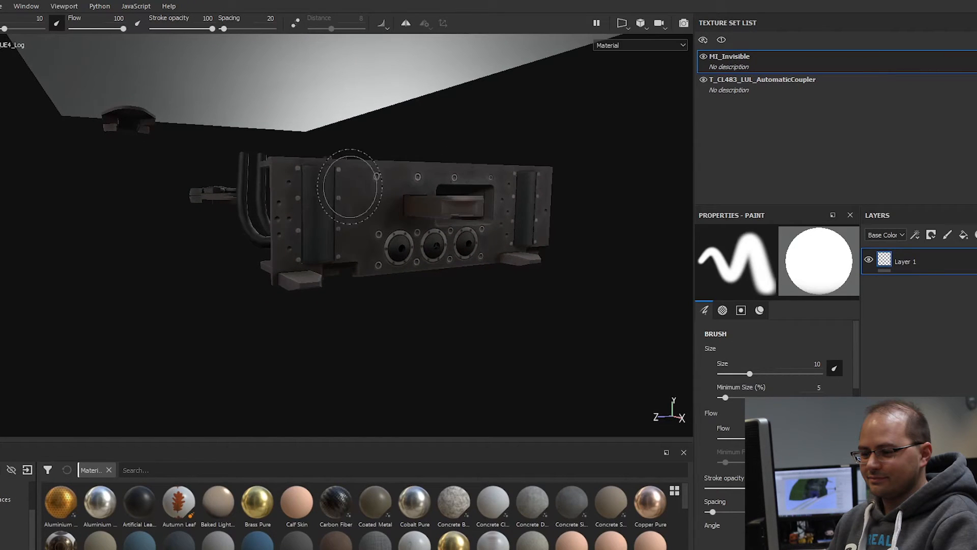
pyautogui.scroll(3, 399, 262)
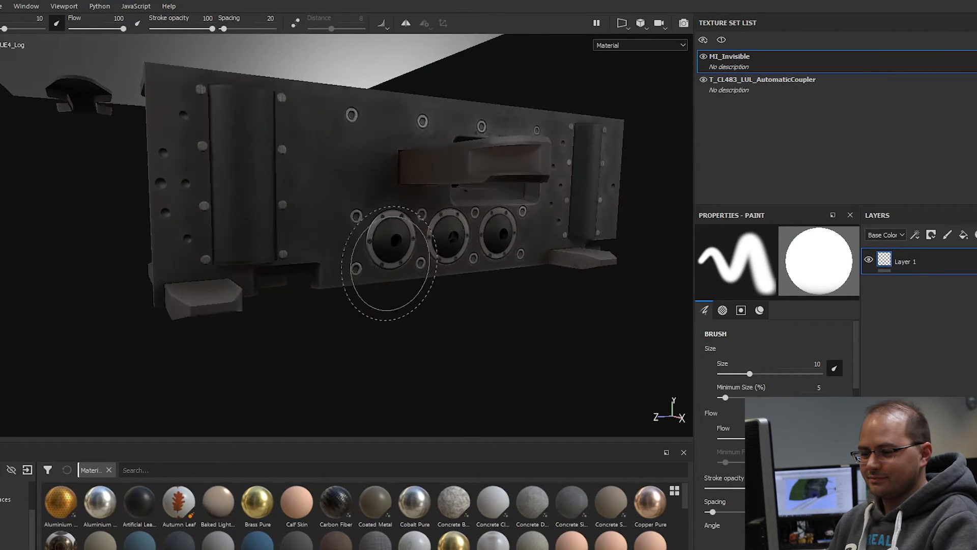
# Step: Inspect the textured automatic coupler's front plate, hook and round air connections from different sides
pyautogui.scroll(3, 410, 245)
pyautogui.moveTo(408, 244)
pyautogui.keyDown('alt'); pyautogui.mouseDown()
pyautogui.moveTo(297, 225)
pyautogui.moveTo(387, 221)
pyautogui.moveTo(424, 242)
pyautogui.mouseUp(); pyautogui.keyUp('alt')
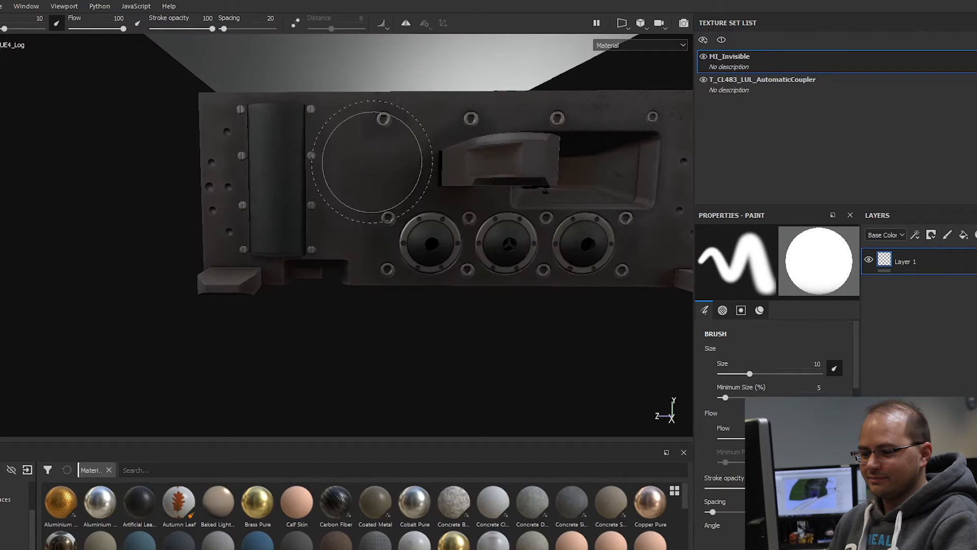
pyautogui.moveTo(372, 161)
pyautogui.keyDown('alt'); pyautogui.mouseDown()
pyautogui.moveTo(436, 196)
pyautogui.moveTo(338, 161)
pyautogui.mouseUp(); pyautogui.keyUp('alt')
pyautogui.keyDown('alt'); pyautogui.moveTo(556, 203); pyautogui.dragTo(436, 278); pyautogui.keyUp('alt')
pyautogui.keyDown('alt'); pyautogui.moveTo(436, 277); pyautogui.dragTo(471, 279, button='middle'); pyautogui.keyUp('alt')
pyautogui.keyDown('alt'); pyautogui.moveTo(606, 182); pyautogui.dragTo(506, 151, button='middle'); pyautogui.keyUp('alt')
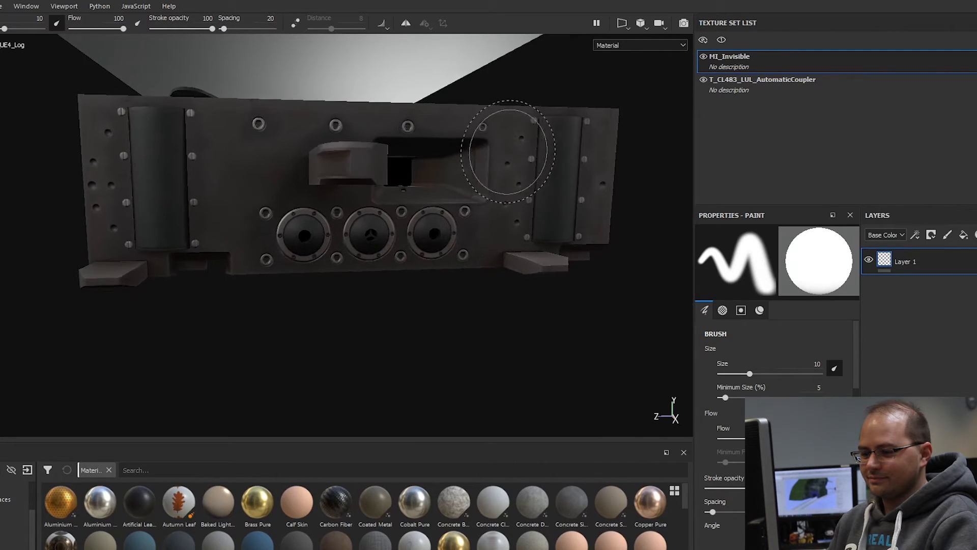
pyautogui.moveTo(447, 149)
pyautogui.keyDown('alt'); pyautogui.mouseDown()
pyautogui.moveTo(530, 157)
pyautogui.moveTo(530, 148)
pyautogui.moveTo(496, 159)
pyautogui.mouseUp(); pyautogui.keyUp('alt')
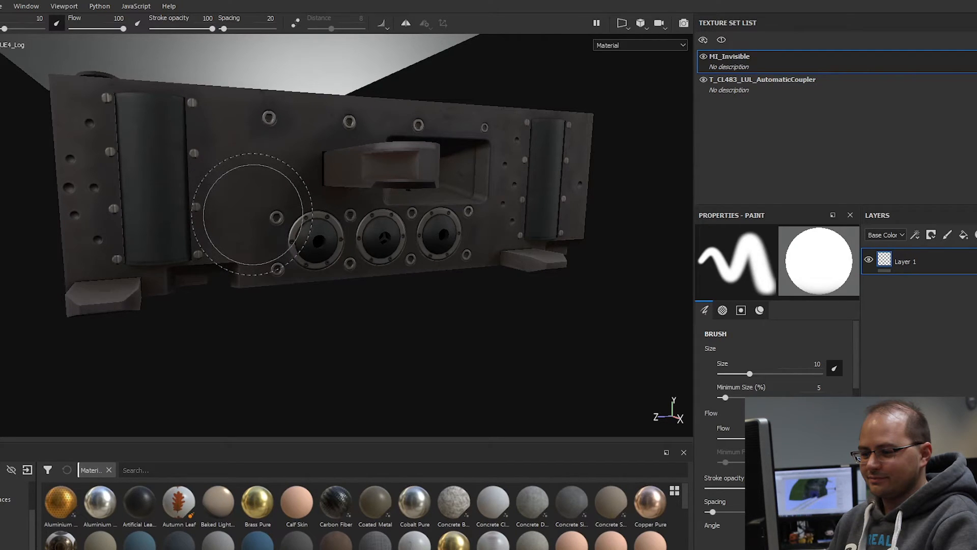
# Step: Examine the bolts and metal rings around the coupler's air connections, and the dark cylinder on its front plate
pyautogui.scroll(5, 253, 214)
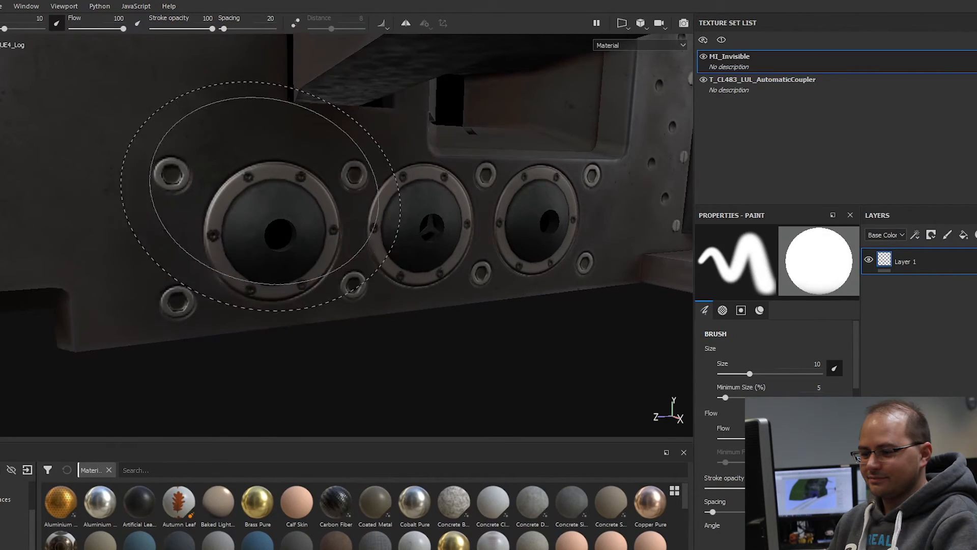
pyautogui.scroll(-3, 255, 231)
pyautogui.keyDown('alt'); pyautogui.moveTo(147, 222); pyautogui.dragTo(331, 291, button='middle'); pyautogui.keyUp('alt')
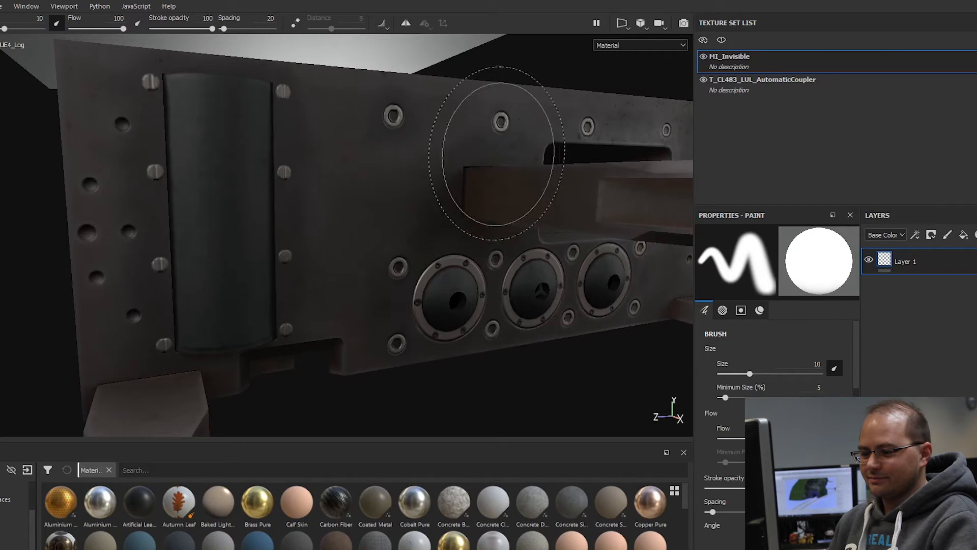
pyautogui.scroll(-3, 487, 156)
pyautogui.keyDown('alt'); pyautogui.moveTo(375, 238); pyautogui.dragTo(409, 263); pyautogui.keyUp('alt')
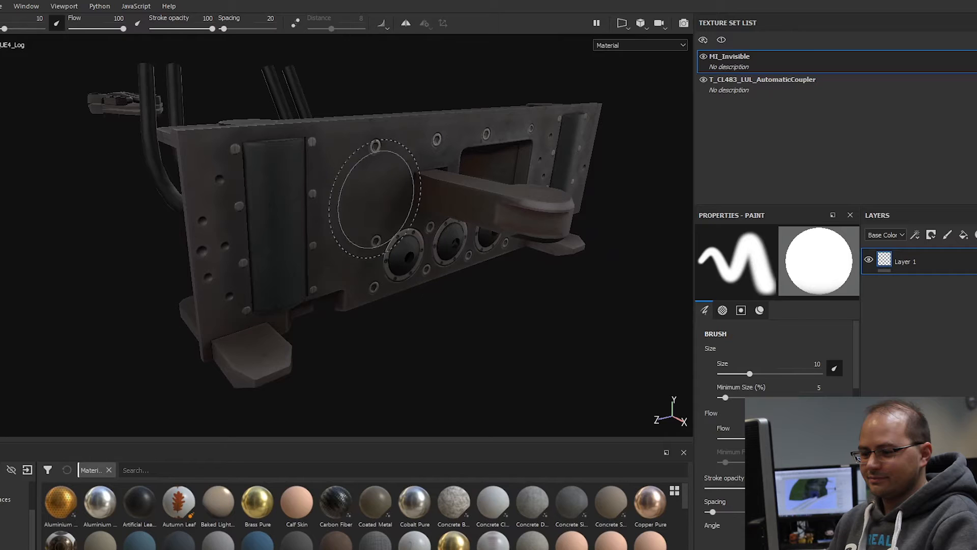
pyautogui.scroll(3, 374, 193)
pyautogui.keyDown('alt'); pyautogui.moveTo(371, 163); pyautogui.dragTo(362, 181); pyautogui.keyUp('alt')
# Step: Toggle the visibility of the T_CL483_LUL_AutomaticCoupler texture set and select it
pyautogui.click(703, 80)
pyautogui.click(704, 80)
pyautogui.click(764, 87)
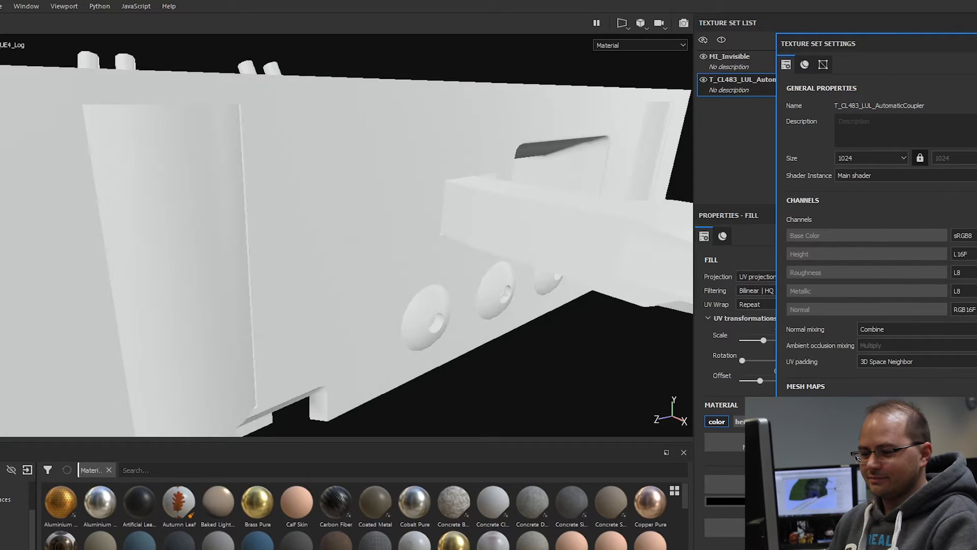
# Step: Examine the coupler's front plate up close, and back out to view the complete automatic coupler
pyautogui.moveTo(582, 334)
pyautogui.keyDown('alt'); pyautogui.mouseDown()
pyautogui.moveTo(412, 199)
pyautogui.moveTo(316, 193)
pyautogui.moveTo(433, 238)
pyautogui.mouseUp(); pyautogui.keyUp('alt')
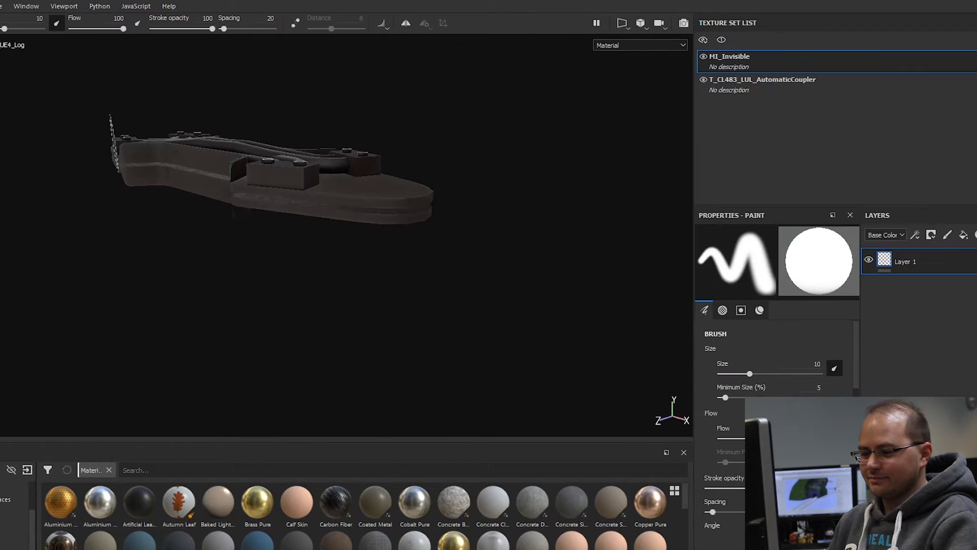
pyautogui.scroll(5, 279, 157)
pyautogui.moveTo(280, 157)
pyautogui.keyDown('alt'); pyautogui.mouseDown()
pyautogui.moveTo(268, 196)
pyautogui.moveTo(308, 216)
pyautogui.moveTo(338, 202)
pyautogui.moveTo(307, 94)
pyautogui.moveTo(312, 192)
pyautogui.moveTo(206, 124)
pyautogui.mouseUp(); pyautogui.keyUp('alt')
pyautogui.scroll(-3, 268, 196)
pyautogui.scroll(-4, 207, 126)
pyautogui.moveTo(306, 285)
pyautogui.keyDown('alt'); pyautogui.mouseDown()
pyautogui.moveTo(332, 222)
pyautogui.moveTo(399, 331)
pyautogui.moveTo(363, 287)
pyautogui.moveTo(489, 304)
pyautogui.moveTo(480, 277)
pyautogui.moveTo(452, 289)
pyautogui.mouseUp(); pyautogui.keyUp('alt')
pyautogui.keyDown('alt'); pyautogui.moveTo(448, 275); pyautogui.dragTo(422, 248, button='middle'); pyautogui.keyUp('alt')
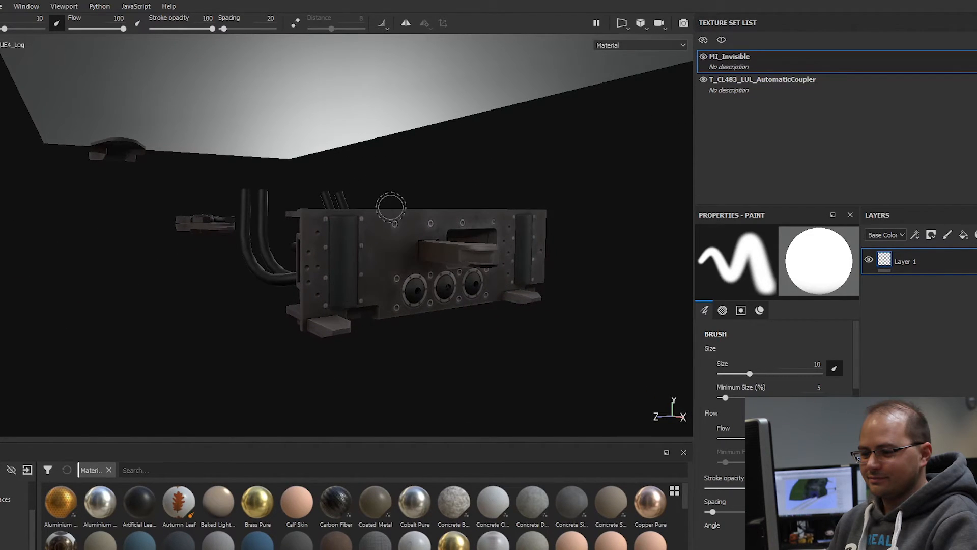
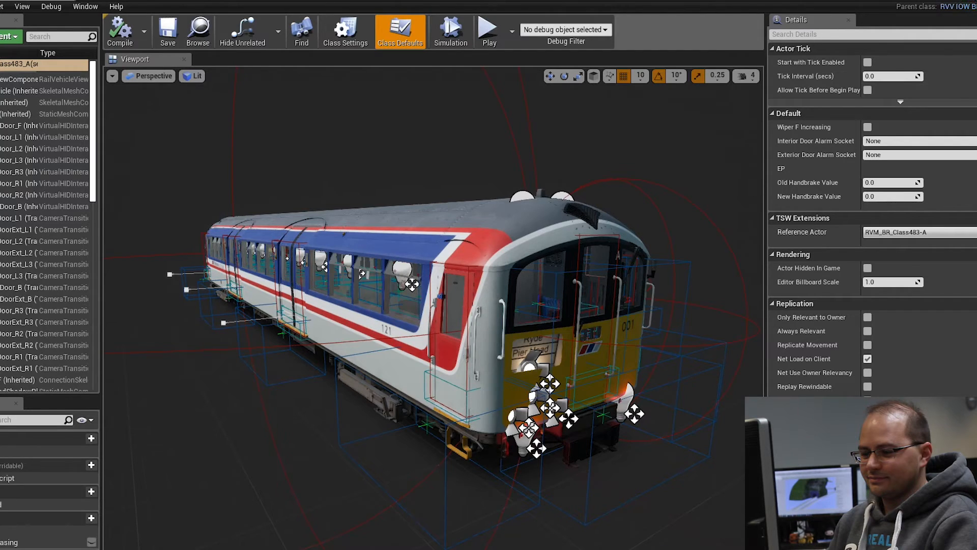
# Step: Select the vehicle body mesh and the cab mesh in turn, and view the cab interior through the front windows
pyautogui.click(7, 91)
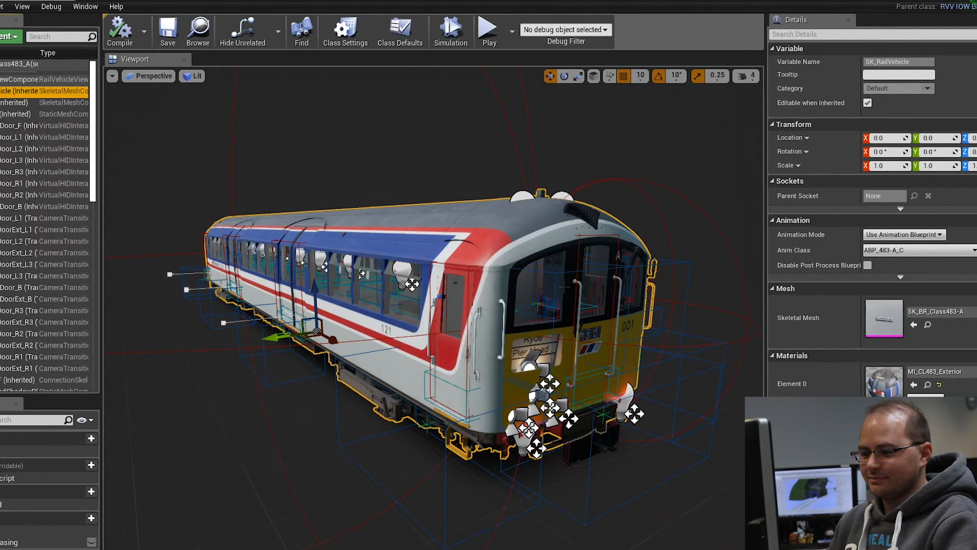
pyautogui.click(32, 104)
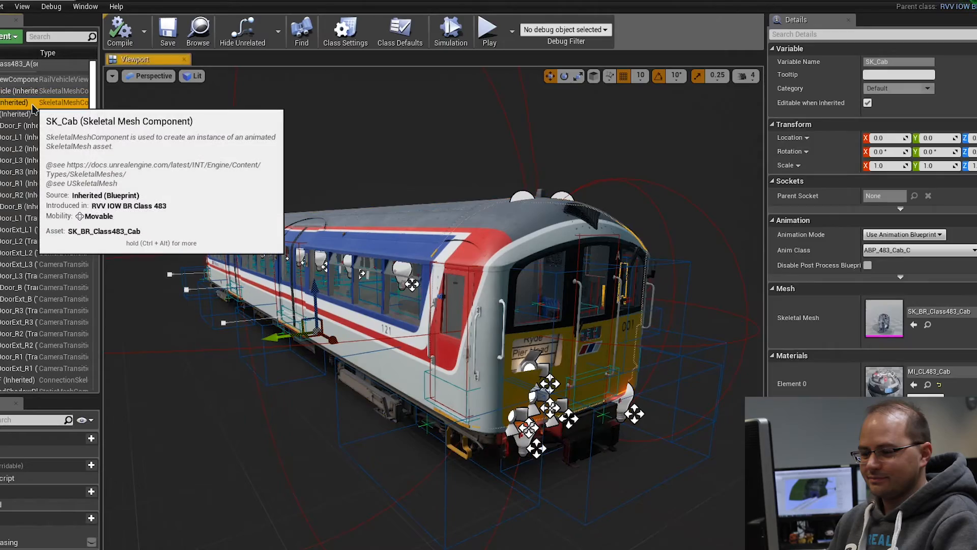
pyautogui.press('w')
pyautogui.moveTo(356, 295); pyautogui.dragTo(743, 305, button='right')
pyautogui.press('w')
pyautogui.press('s')
pyautogui.press('a')
pyautogui.press('w')
pyautogui.moveTo(579, 327); pyautogui.dragTo(580, 290, button='right')
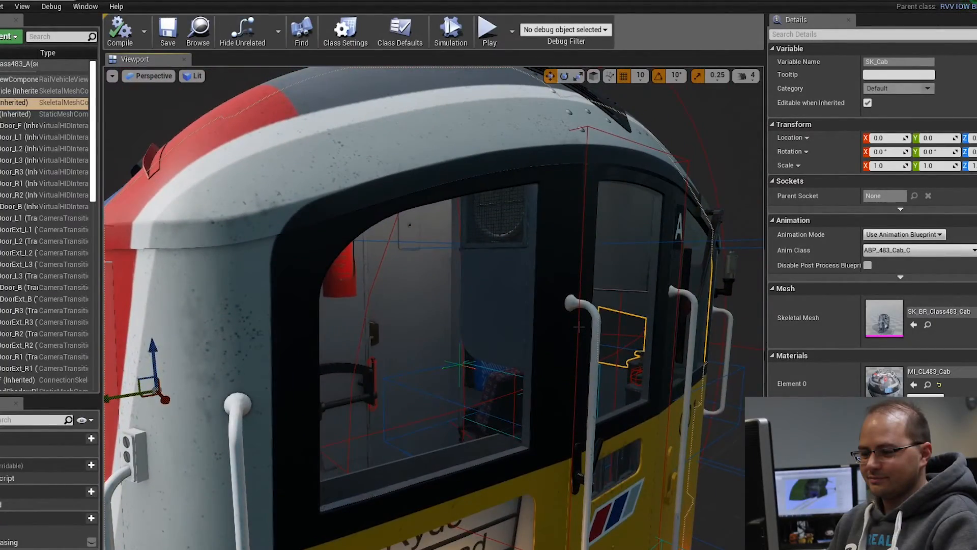
# Step: Examine the car's side and cab end, ending close to the coupler below the yellow front
pyautogui.press('s')
pyautogui.moveTo(581, 290)
pyautogui.mouseDown(button='right')
pyautogui.moveTo(565, 311)
pyautogui.moveTo(595, 309)
pyautogui.moveTo(595, 292)
pyautogui.mouseUp(button='right')
pyautogui.press('a')
pyautogui.press('w')
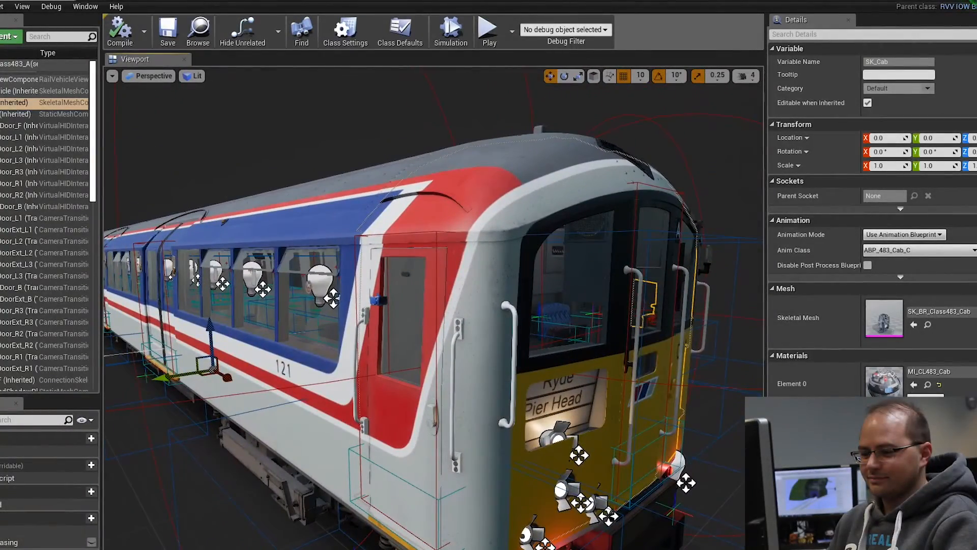
pyautogui.press('s')
pyautogui.moveTo(594, 293); pyautogui.dragTo(555, 315, button='right')
pyautogui.press('w')
pyautogui.press('d')
pyautogui.moveTo(132, 278); pyautogui.dragTo(132, 268, button='right')
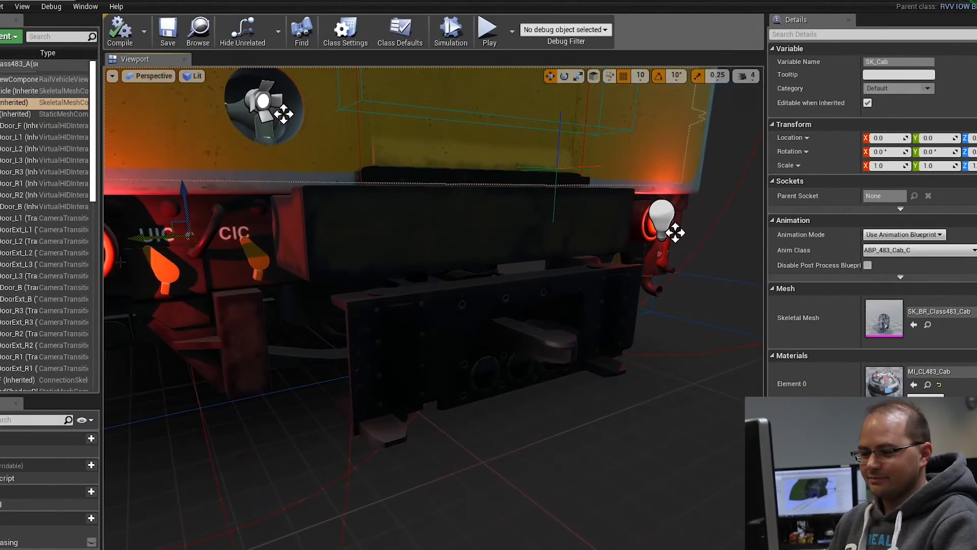
# Step: Select the front coupler and examine how it sits beneath the car's front end from different sides
pyautogui.click(427, 337)
pyautogui.press('a')
pyautogui.moveTo(428, 337); pyautogui.dragTo(514, 349, button='right')
pyautogui.press('w')
pyautogui.press('f')
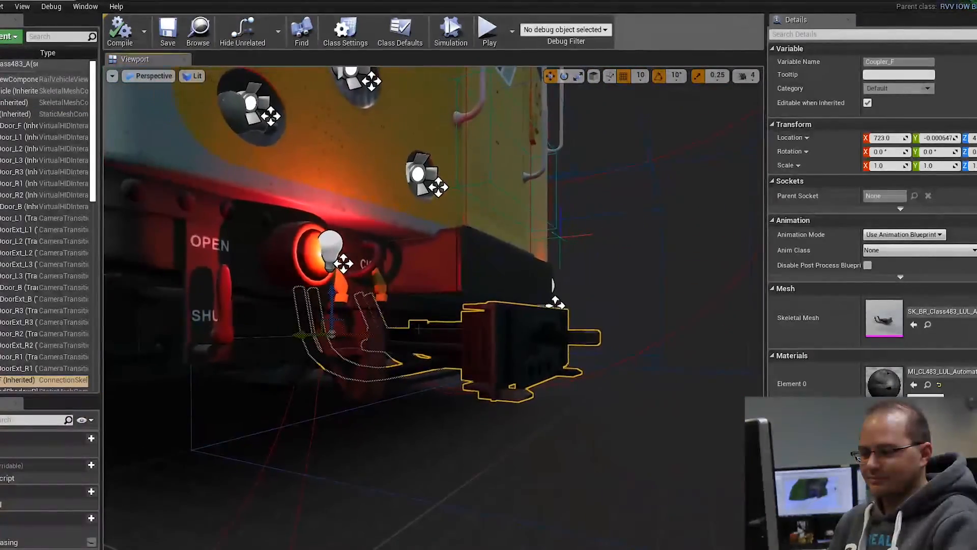
pyautogui.moveTo(474, 323); pyautogui.dragTo(368, 338, button='right')
pyautogui.press('d')
pyautogui.press('w')
pyautogui.press('s')
pyautogui.press('w')
pyautogui.press('a')
pyautogui.press('d')
pyautogui.press('s')
pyautogui.press('a')
pyautogui.press('w')
# Step: Select the vehicle body, examine the car's side and underframe, and frame the whole car
pyautogui.click(370, 231)
pyautogui.moveTo(370, 232); pyautogui.dragTo(585, 188, button='right')
pyautogui.click(476, 221)
pyautogui.press('w')
pyautogui.press('s')
pyautogui.moveTo(476, 222); pyautogui.dragTo(557, 230, button='right')
pyautogui.click(476, 229)
pyautogui.press('w')
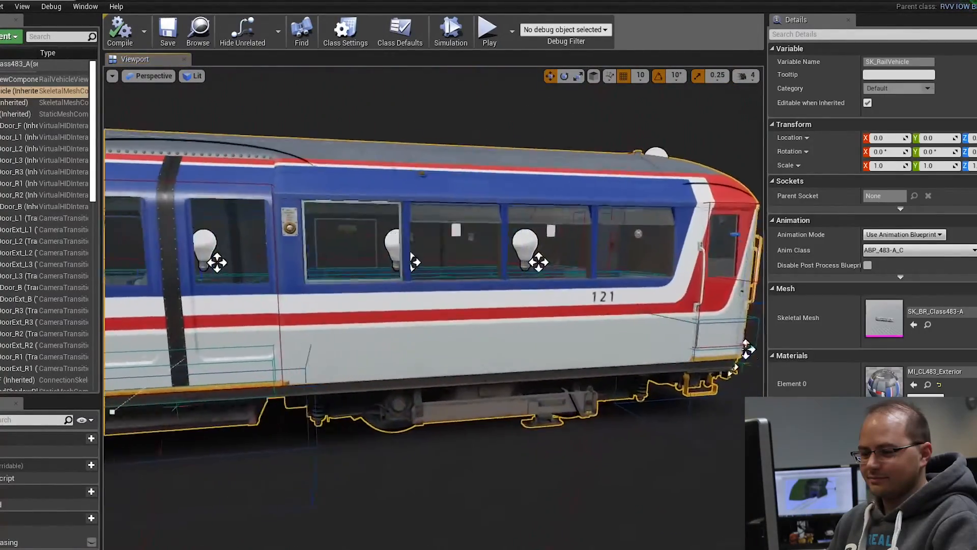
pyautogui.press('f')
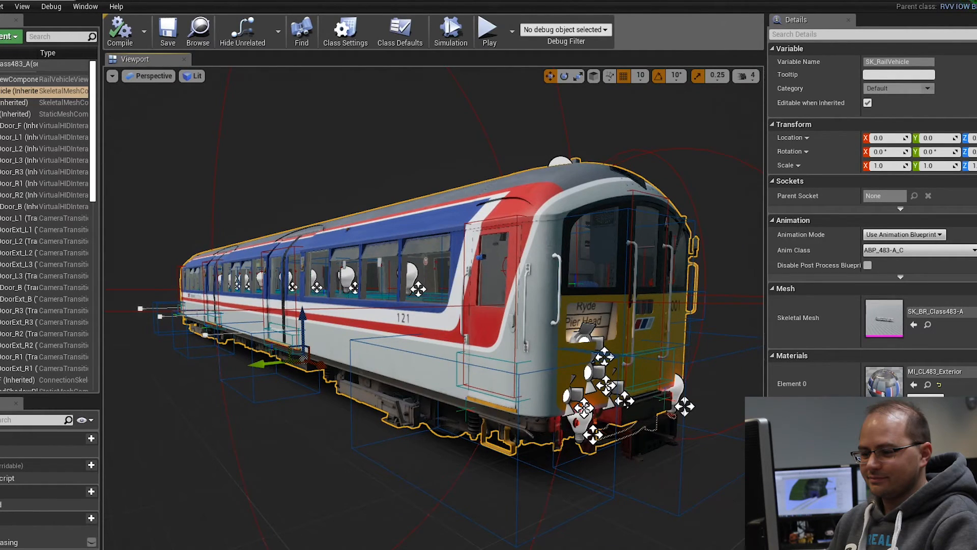
# Step: Examine the car's front end, inspect its headlight components including HighBeam_T, and reselect the vehicle body
pyautogui.press('d')
pyautogui.moveTo(433, 275); pyautogui.dragTo(402, 312, button='right')
pyautogui.press('w')
pyautogui.press('a')
pyautogui.press('s')
pyautogui.press('w')
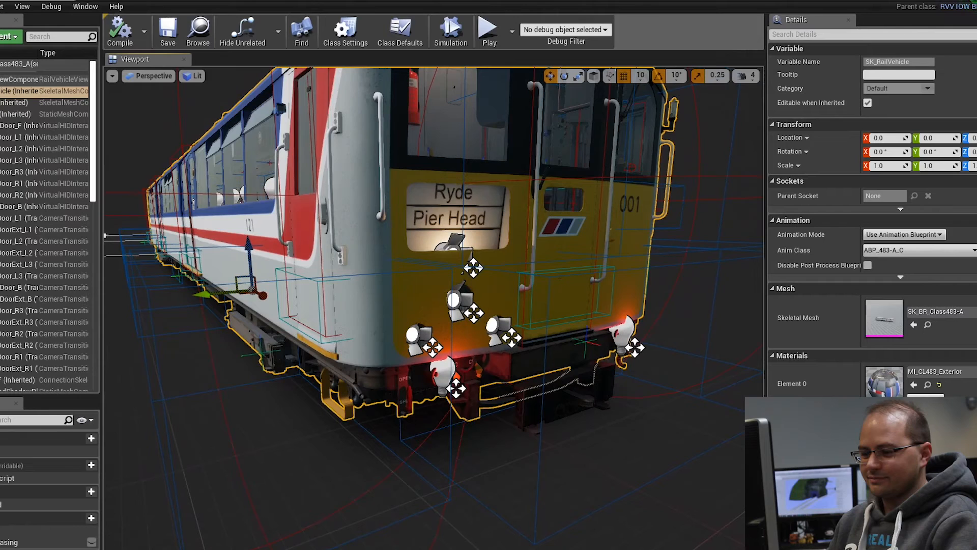
pyautogui.click(414, 335)
pyautogui.click(454, 300)
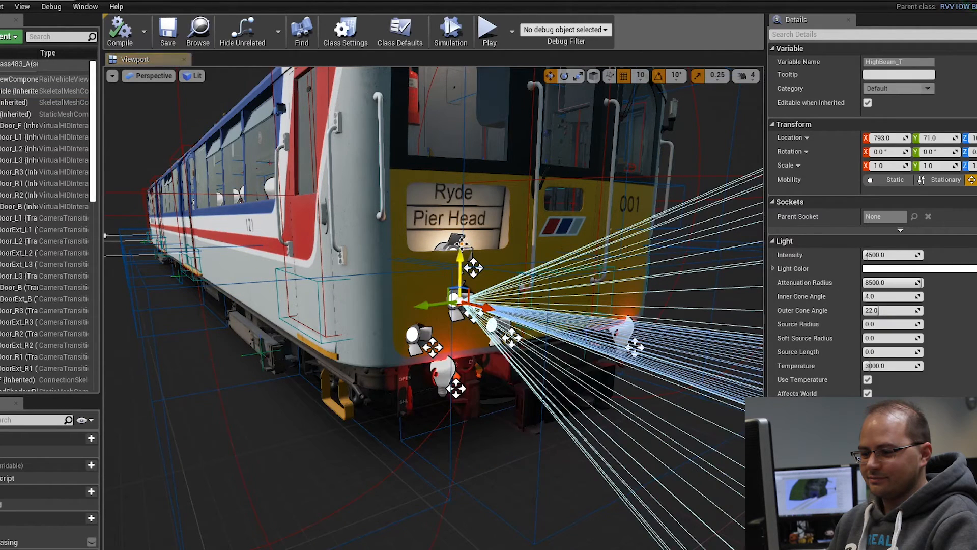
pyautogui.click(461, 244)
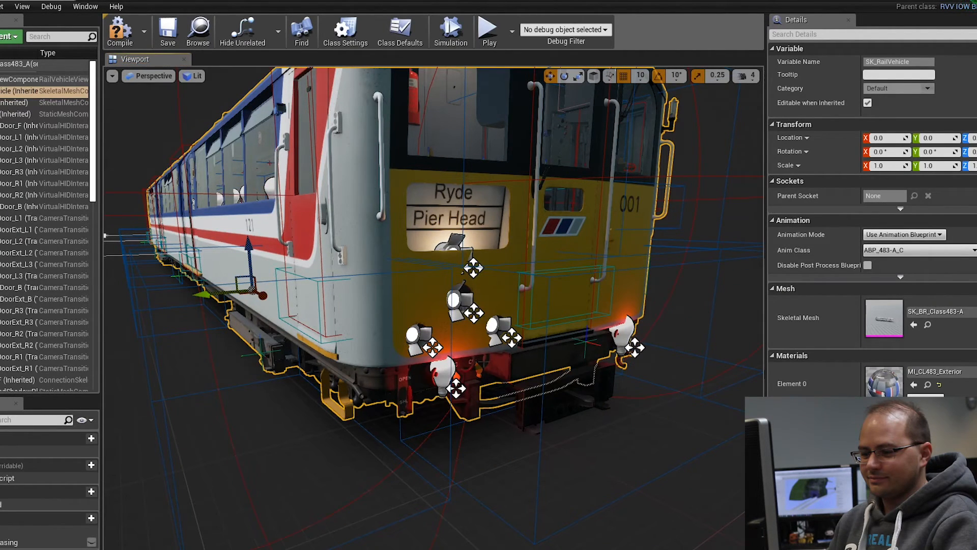
# Step: Explore the driver's cab and examine the panel with the instrument light, cab light, headlight and door cut-out switches
pyautogui.moveTo(452, 461); pyautogui.dragTo(465, 431, button='right')
pyautogui.scroll(-3, 455, 342)
pyautogui.moveTo(454, 342); pyautogui.dragTo(455, 310, button='right')
pyautogui.moveTo(479, 541); pyautogui.dragTo(570, 372, button='right')
pyautogui.scroll(-4, 437, 344)
pyautogui.press('s')
pyautogui.press('a')
pyautogui.press('s')
pyautogui.press('w')
pyautogui.press('w')
pyautogui.press('s')
pyautogui.press('d')
pyautogui.moveTo(508, 274); pyautogui.dragTo(523, 257, button='right')
pyautogui.press('d')
pyautogui.press('s')
pyautogui.press('s')
pyautogui.press('w')
pyautogui.press('w')
pyautogui.press('s')
pyautogui.press('s')
pyautogui.press('a')
pyautogui.press('w')
pyautogui.moveTo(744, 170); pyautogui.dragTo(744, 171, button='right')
pyautogui.press('s')
pyautogui.press('w')
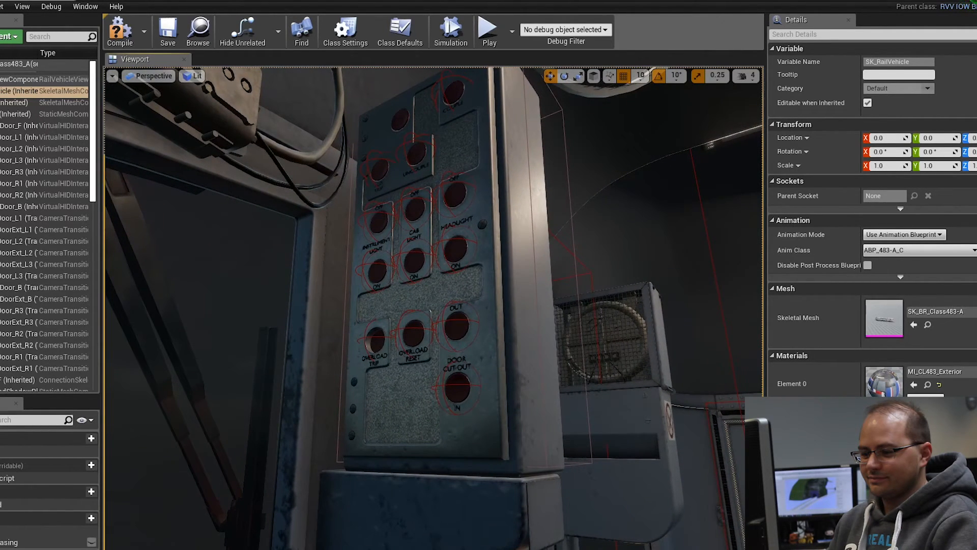
# Step: View the complete car from its opposite side, and look through the blueprint's component list
pyautogui.moveTo(434, 308); pyautogui.dragTo(430, 270, button='right')
pyautogui.press('w')
pyautogui.press('s')
pyautogui.moveTo(433, 308); pyautogui.dragTo(295, 311, button='right')
pyautogui.moveTo(524, 420)
pyautogui.mouseDown(button='right')
pyautogui.moveTo(555, 421)
pyautogui.moveTo(525, 419)
pyautogui.mouseUp(button='right')
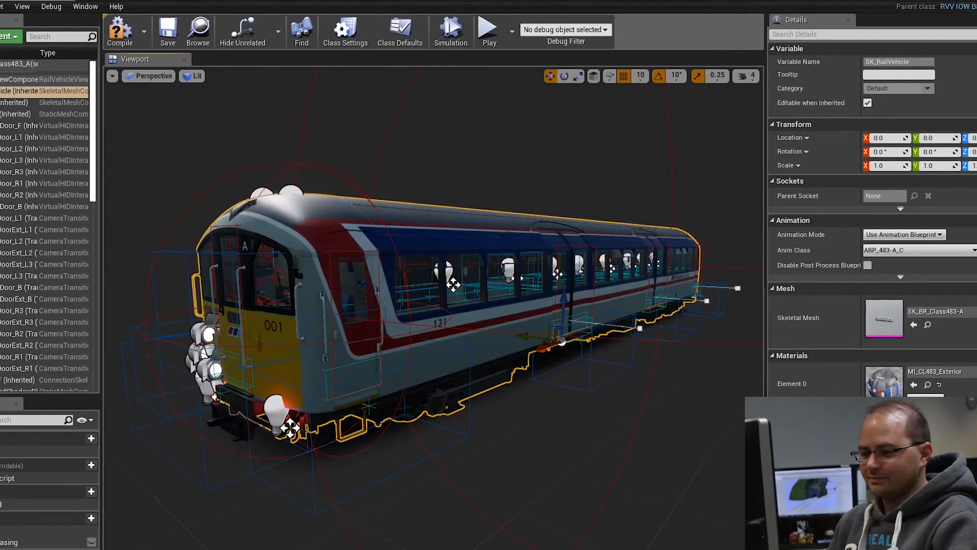
pyautogui.moveTo(434, 307)
pyautogui.mouseDown(button='right')
pyautogui.moveTo(372, 308)
pyautogui.moveTo(437, 308)
pyautogui.mouseUp(button='right')
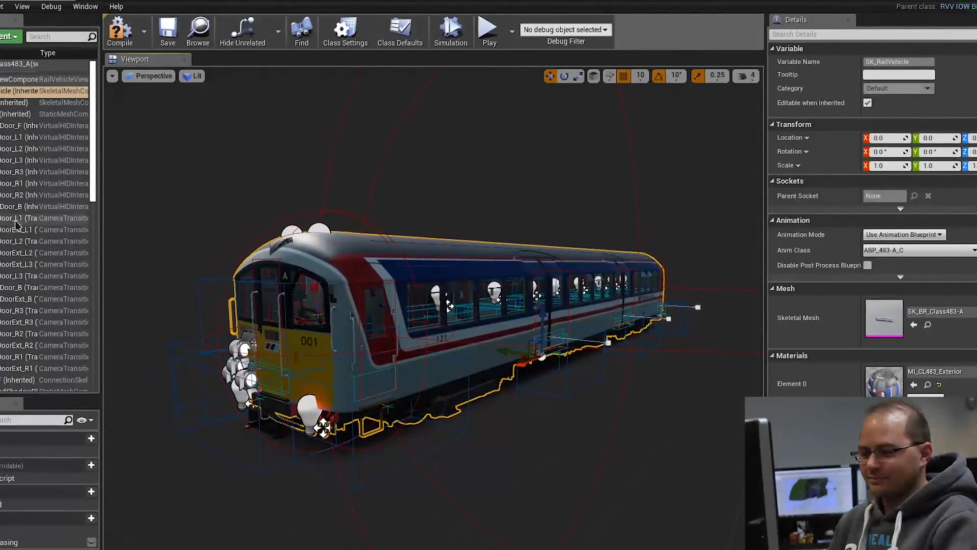
pyautogui.scroll(-5, 37, 255)
pyautogui.scroll(-6, 43, 234)
pyautogui.scroll(-3, 49, 216)
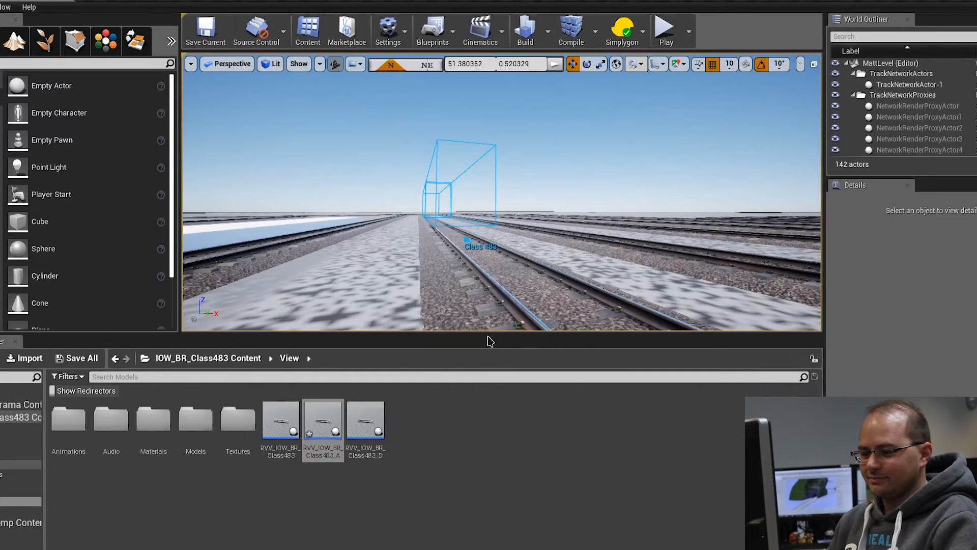
# Step: Enlarge the level viewport in the level editor and bring the Class 483 spawn outline on the track into view
pyautogui.moveTo(488, 336); pyautogui.dragTo(452, 457)
pyautogui.moveTo(478, 254); pyautogui.dragTo(395, 270, button='right')
pyautogui.press('s')
pyautogui.press('w')
pyautogui.press('w')
pyautogui.press('d')
pyautogui.press('s')
pyautogui.moveTo(524, 188); pyautogui.dragTo(612, 168, button='right')
pyautogui.press('s')
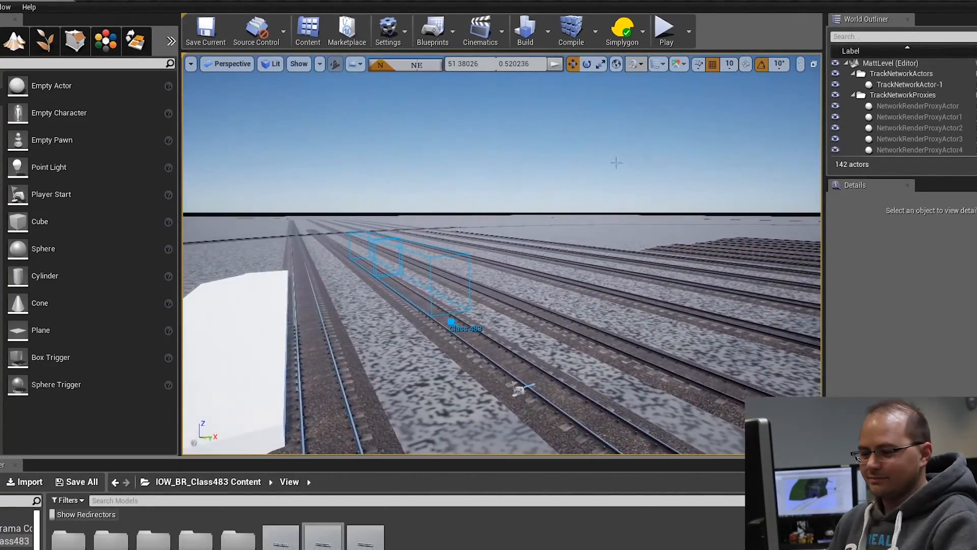
# Step: Play the level in the editor viewport at full screen and take control of the player
pyautogui.click(668, 33)
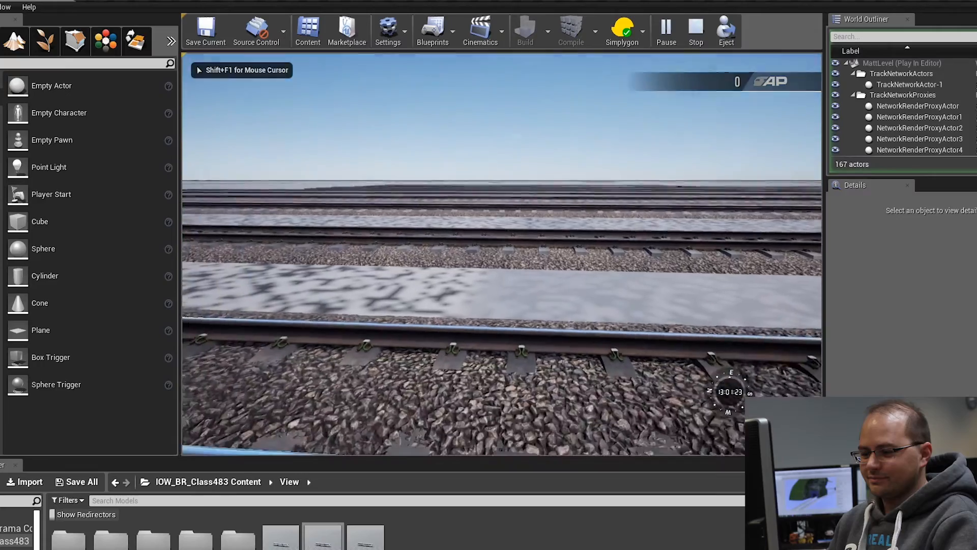
pyautogui.press('F11')
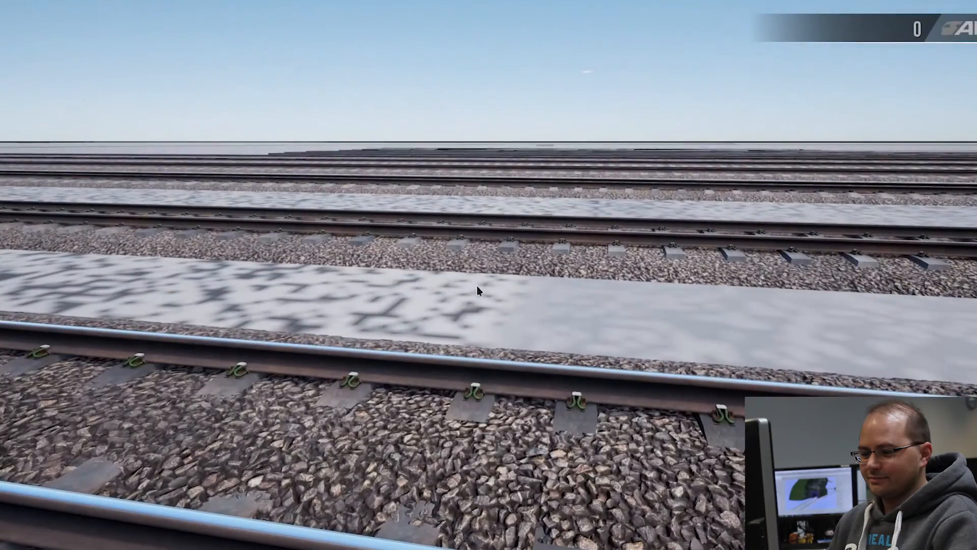
pyautogui.click(481, 286)
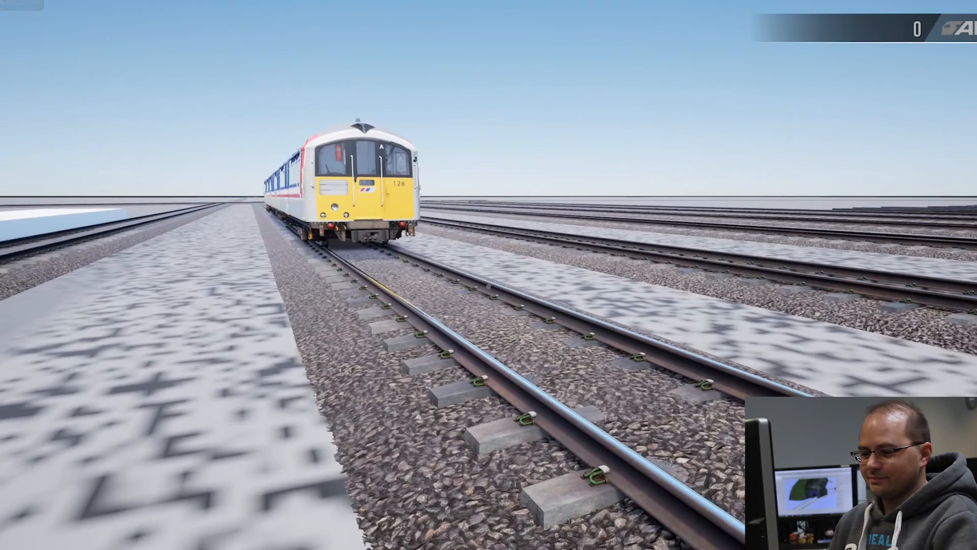
# Step: Walk up to the Class 483 train and examine its yellow front and the side with number 121
pyautogui.press('w')
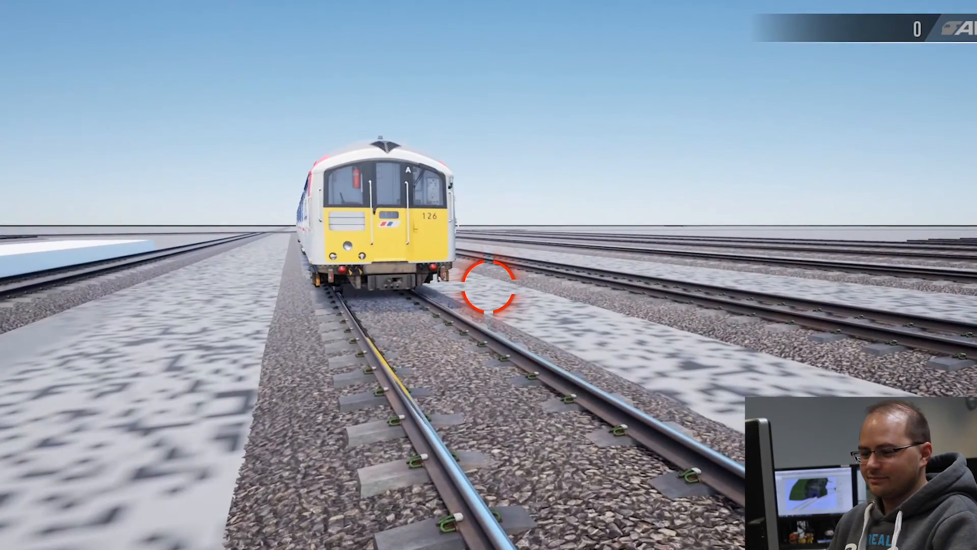
pyautogui.press('w')
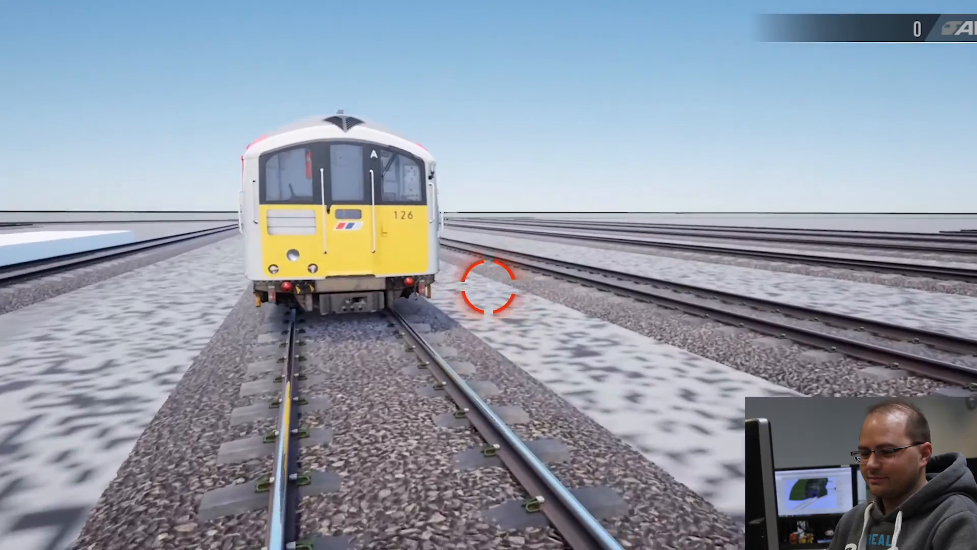
pyautogui.press('w')
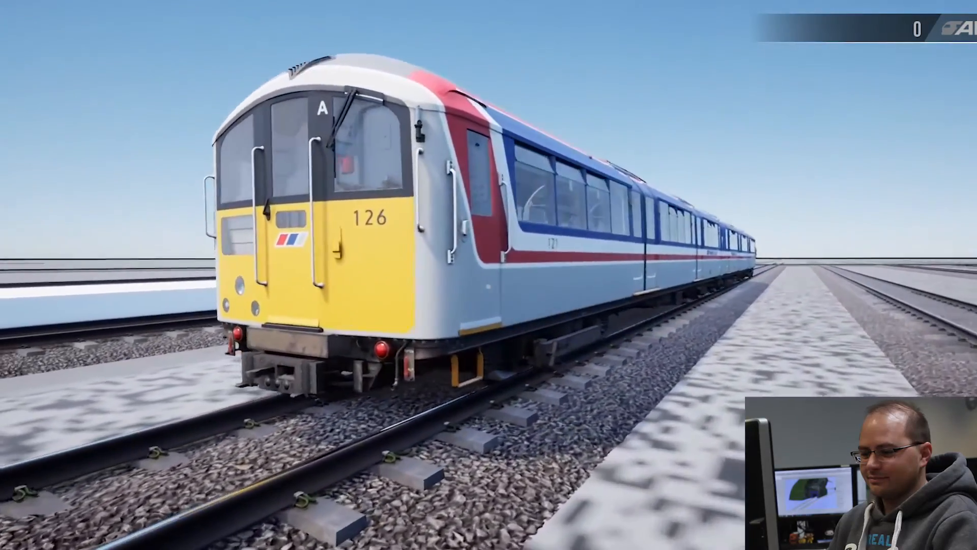
pyautogui.press('d')
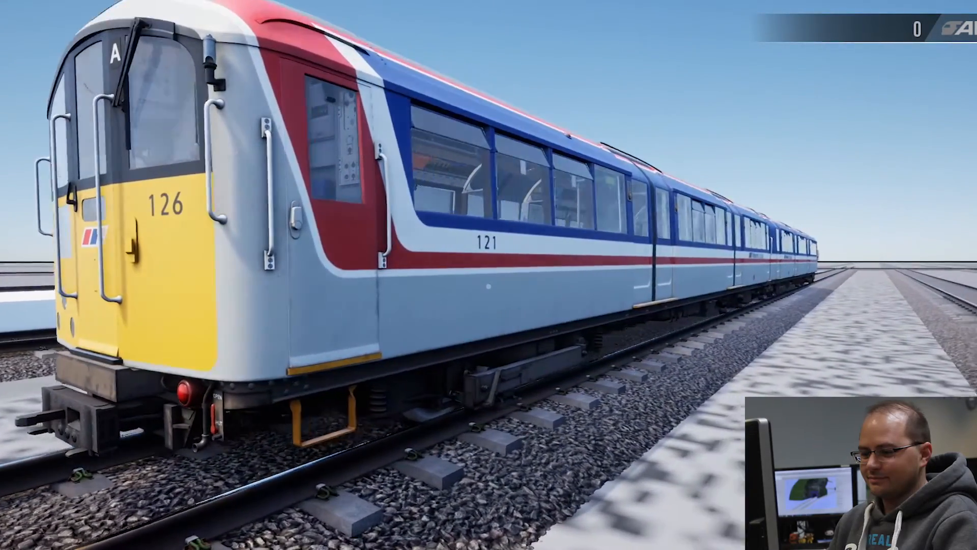
pyautogui.press('a')
pyautogui.press('w')
pyautogui.press('w')
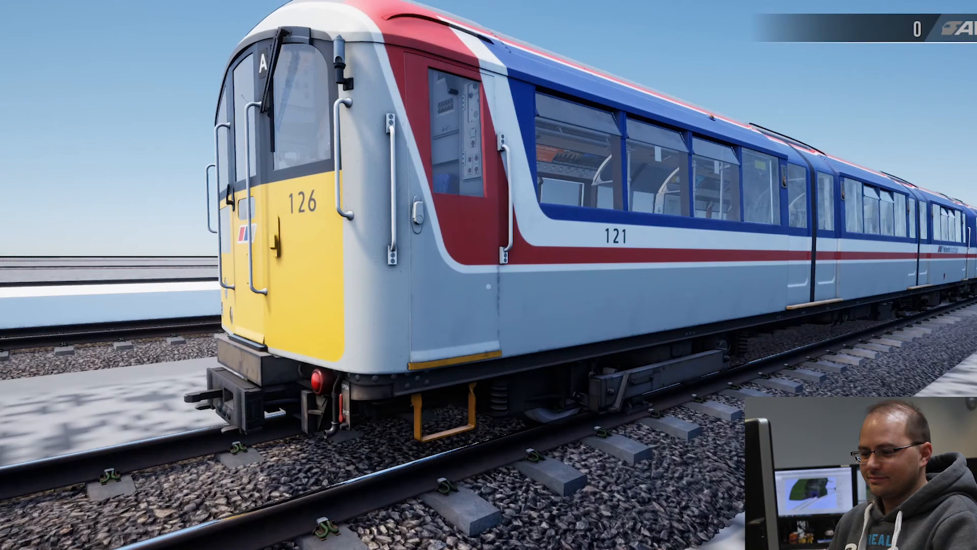
pyautogui.press('a')
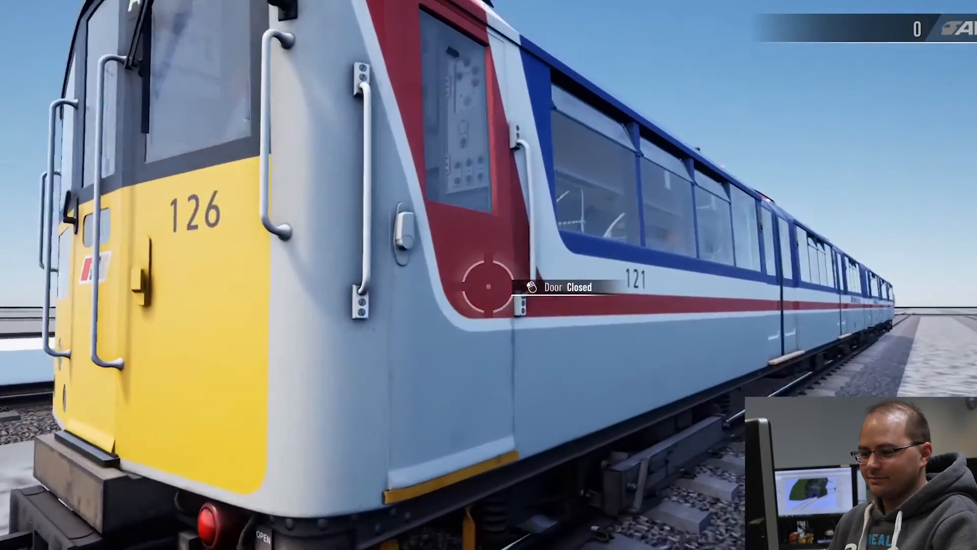
# Step: Open the cab's side door, look into the cab from the trackside, and operate the door again
pyautogui.click(489, 287)
pyautogui.press('w')
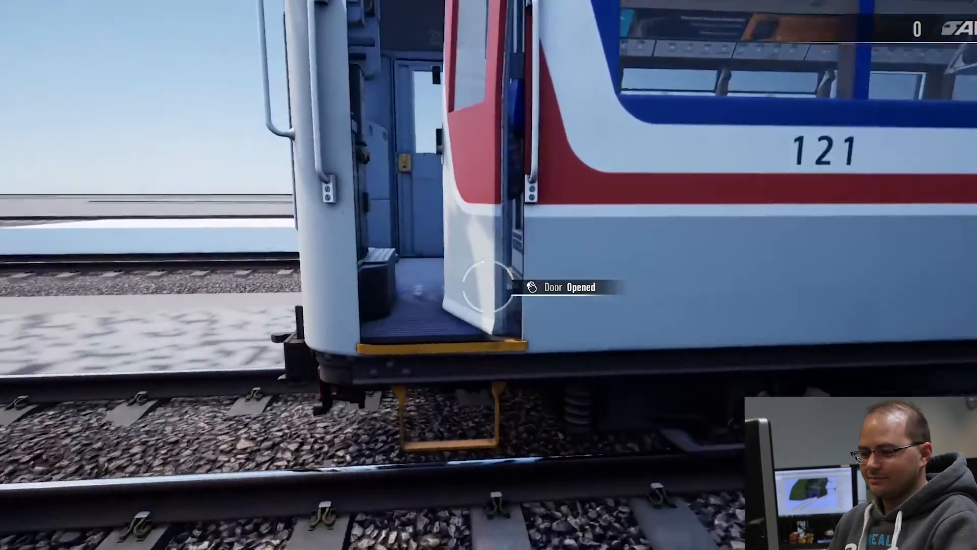
pyautogui.press('w')
pyautogui.press('s')
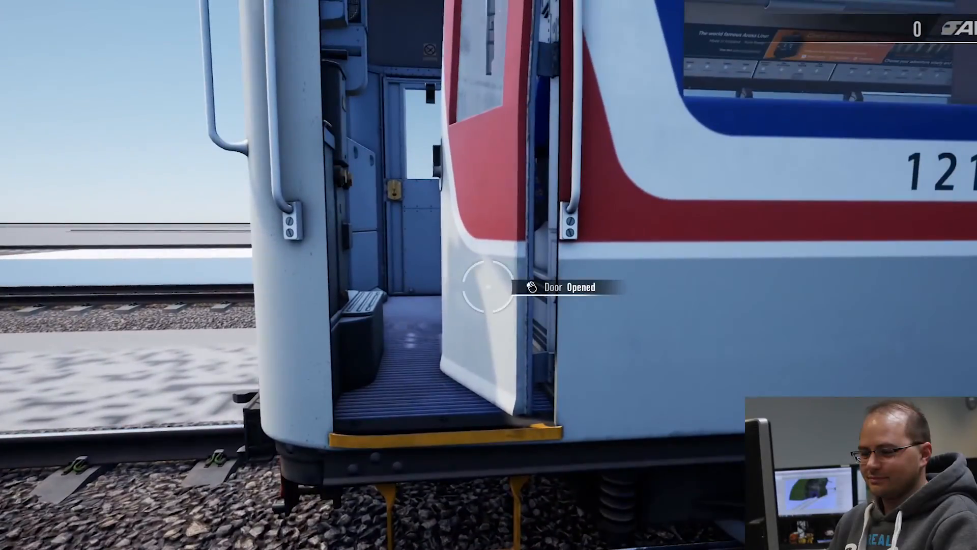
pyautogui.click(488, 286)
pyautogui.press('a')
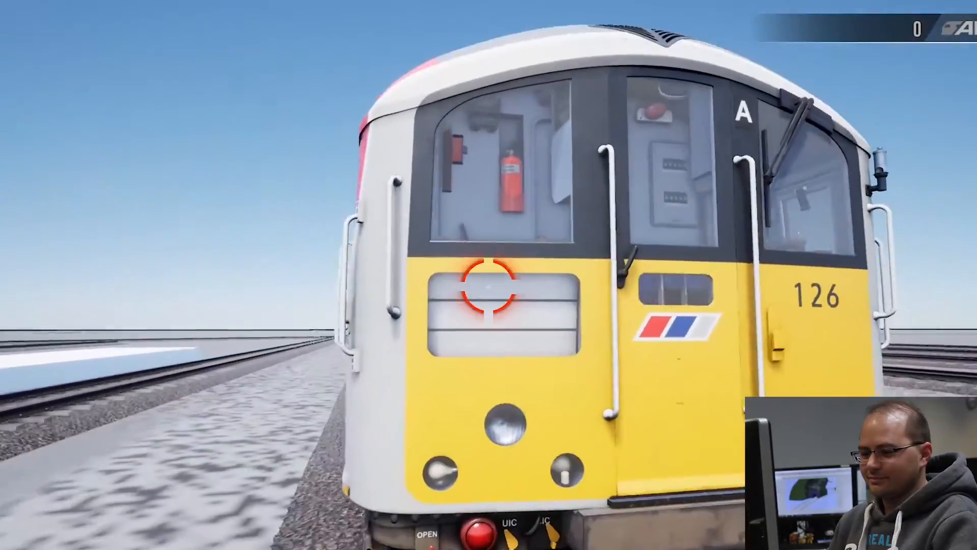
# Step: Walk around the train's front and examine the closed cab door and handrails on the opposite side
pyautogui.press('a')
pyautogui.press('w')
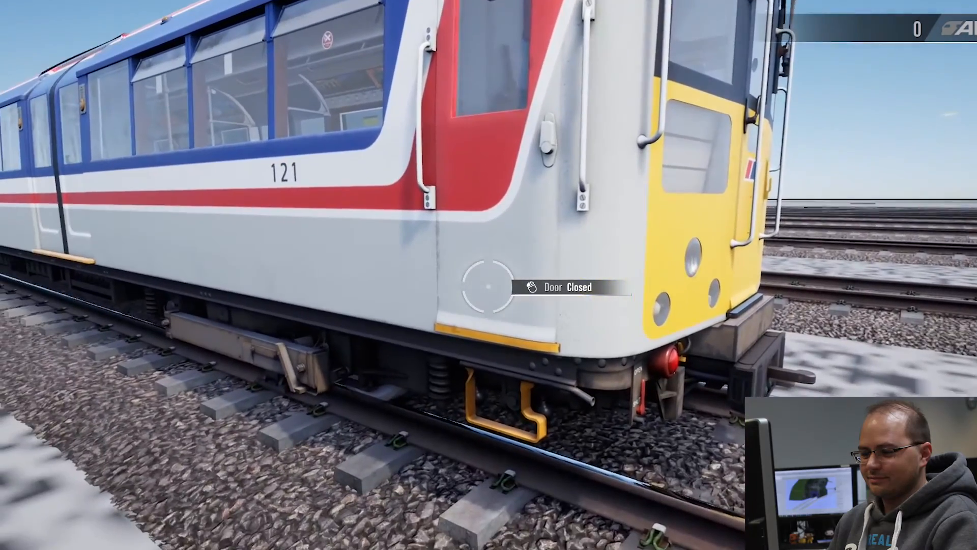
pyautogui.press('w')
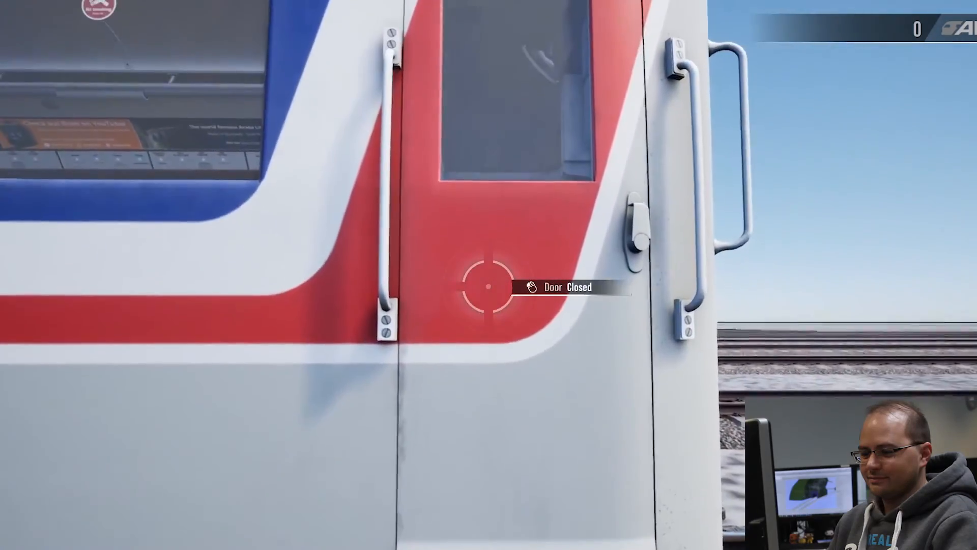
pyautogui.press('s')
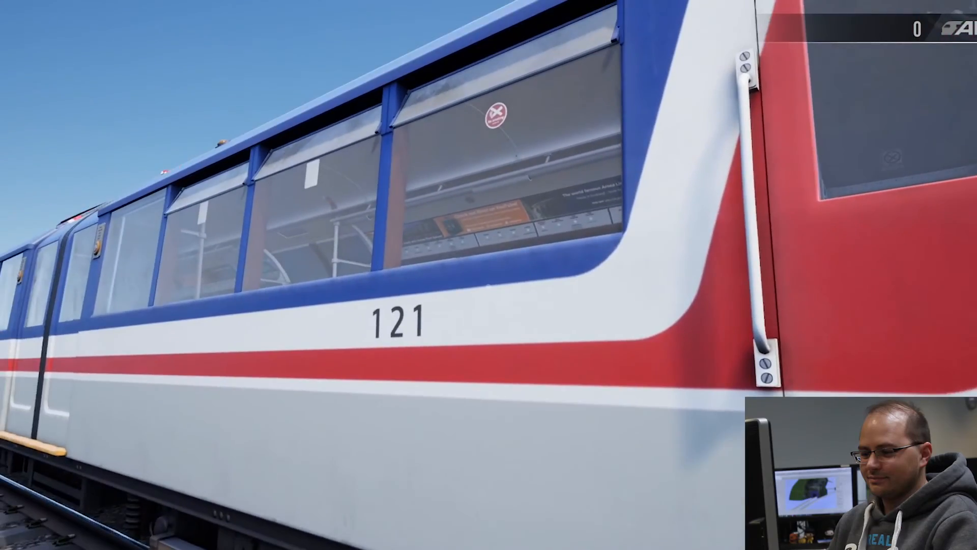
pyautogui.press('s')
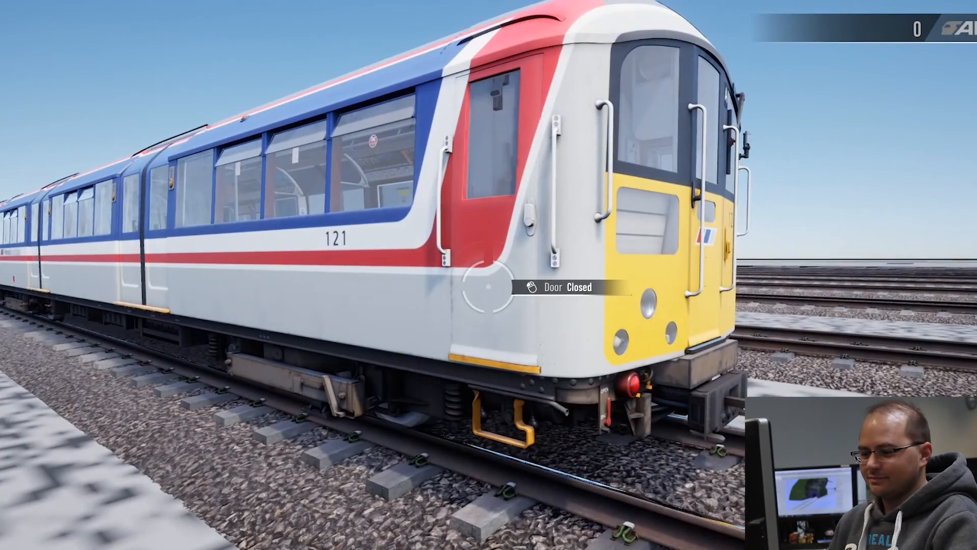
# Step: View the train's front with its centre door open, and walk around to the side of the train
pyautogui.press('d')
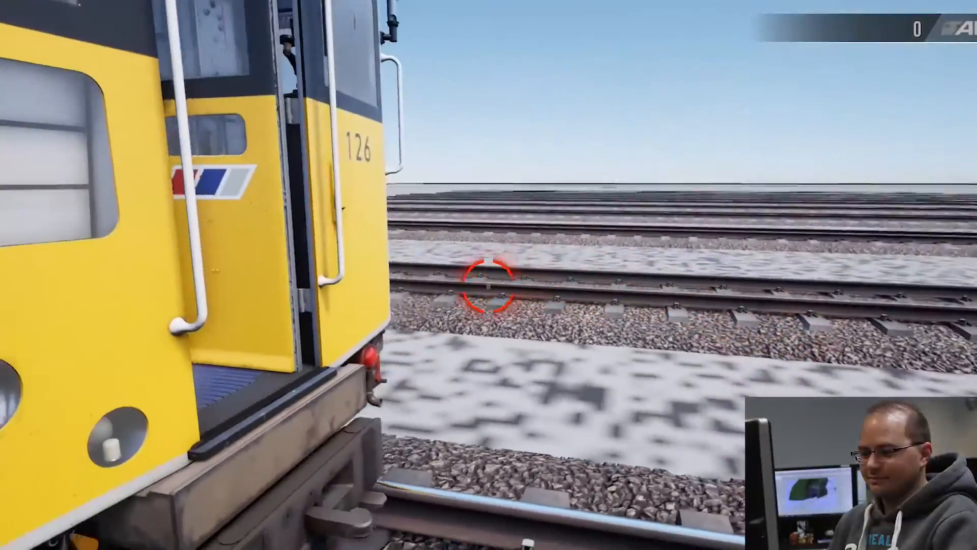
pyautogui.press('s')
pyautogui.press('d')
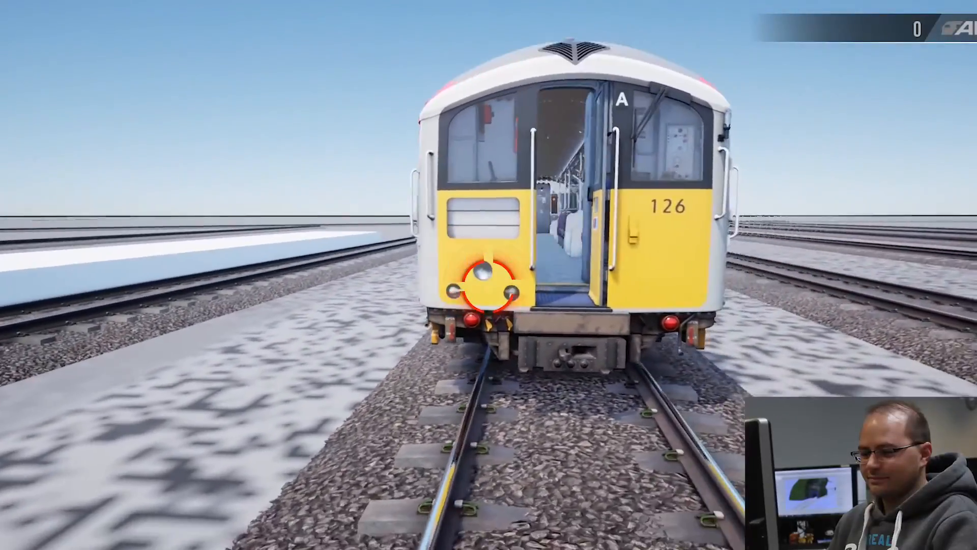
pyautogui.press('w')
pyautogui.press('d')
pyautogui.press('s')
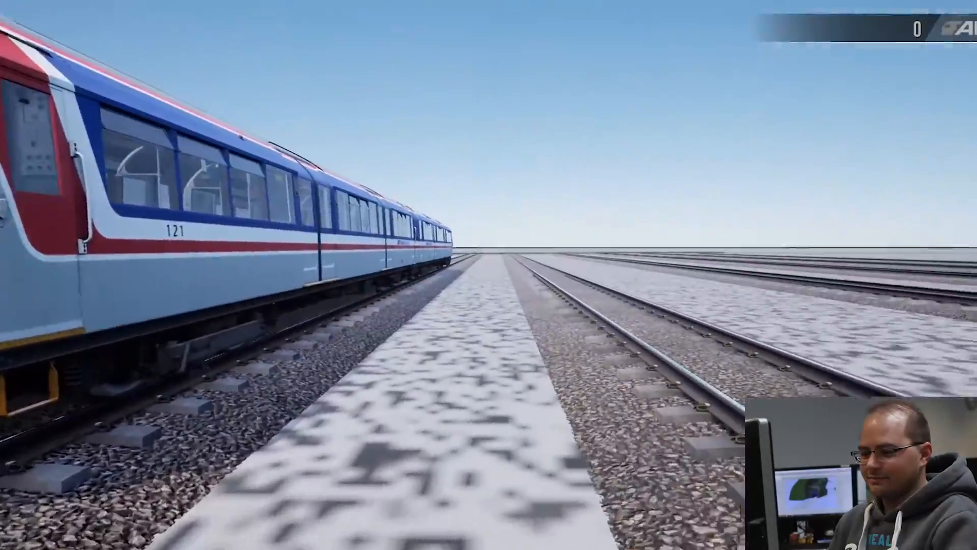
# Step: Walk along the trackside and back to examine the train's front numbered 126 and the side numbered 121
pyautogui.press('w')
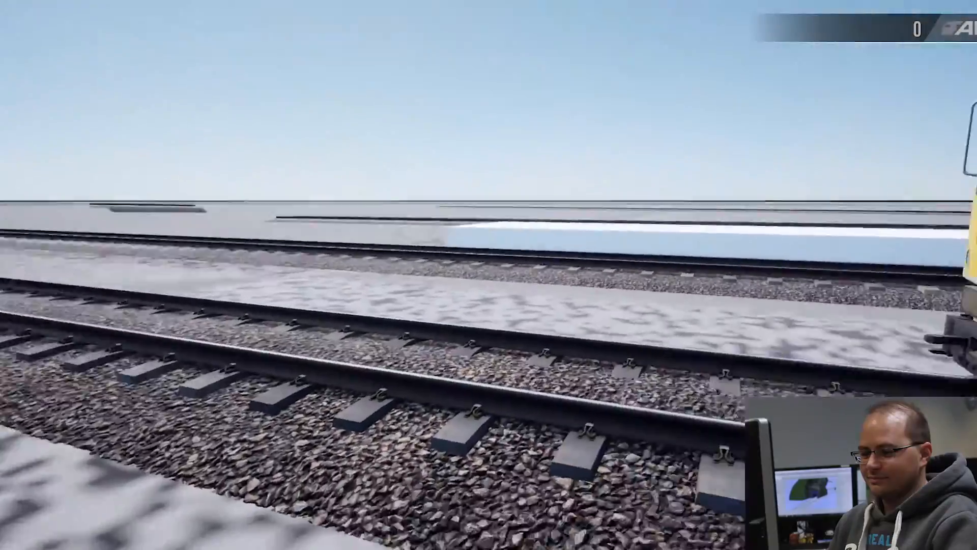
pyautogui.press('s')
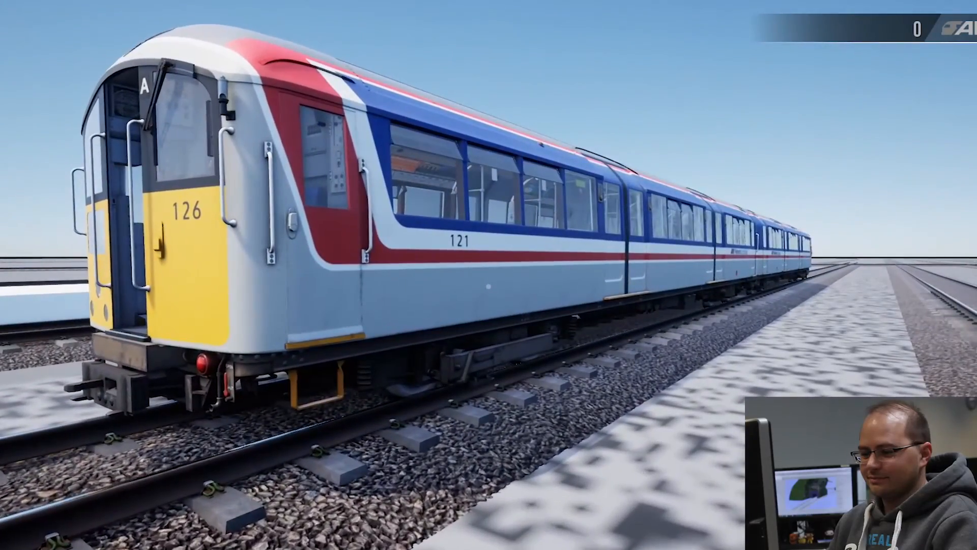
pyautogui.press('a')
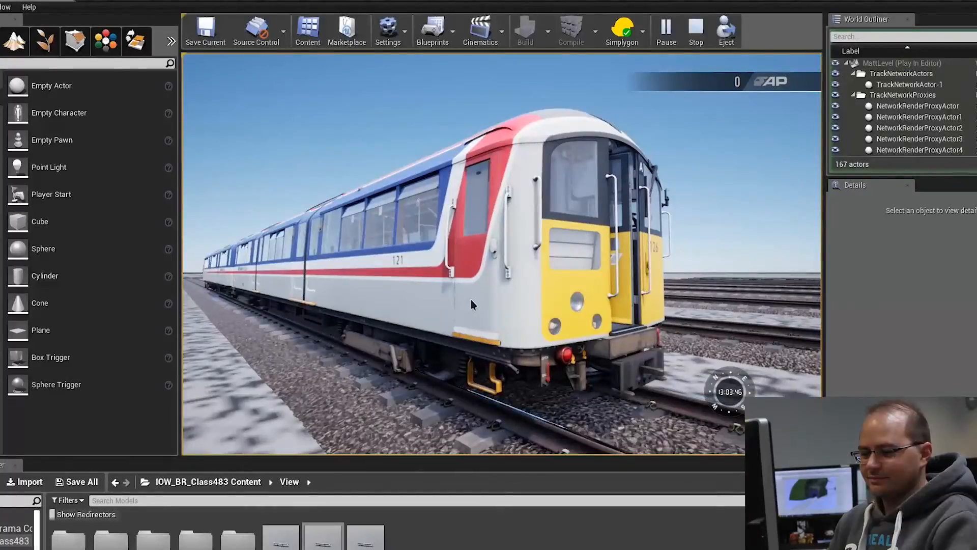
# Step: Stop the play simulation and enlarge the content browser
pyautogui.click(501, 306)
pyautogui.hotkey('shift', 'F1')
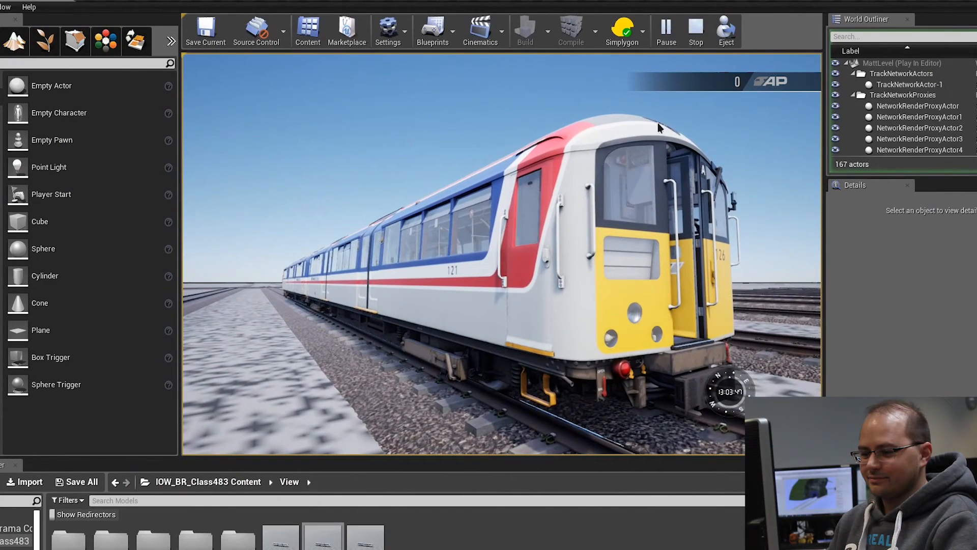
pyautogui.click(697, 33)
pyautogui.moveTo(344, 458); pyautogui.dragTo(346, 301)
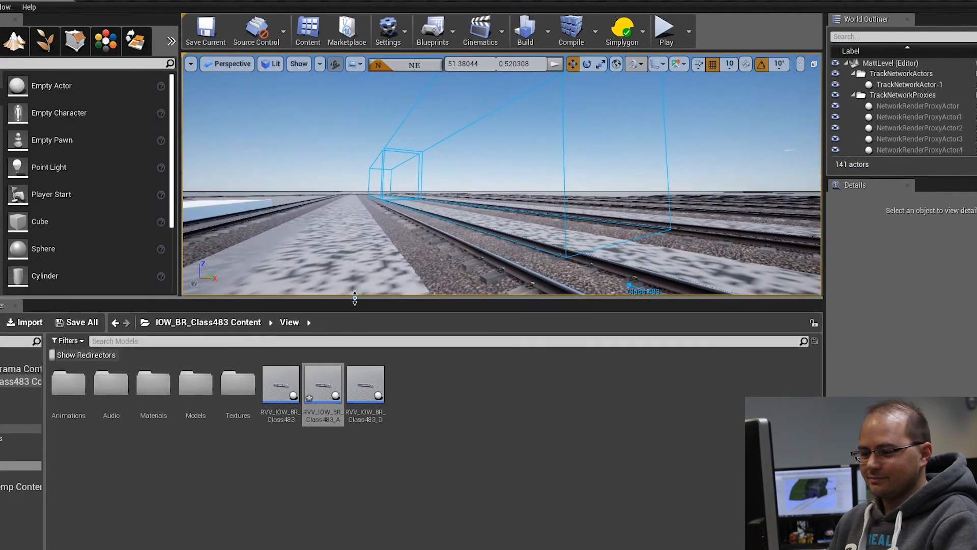
# Step: Browse the Class 483 Materials and Textures folders, and inspect the T_CL483_Cab_BC texture
pyautogui.click(15, 457)
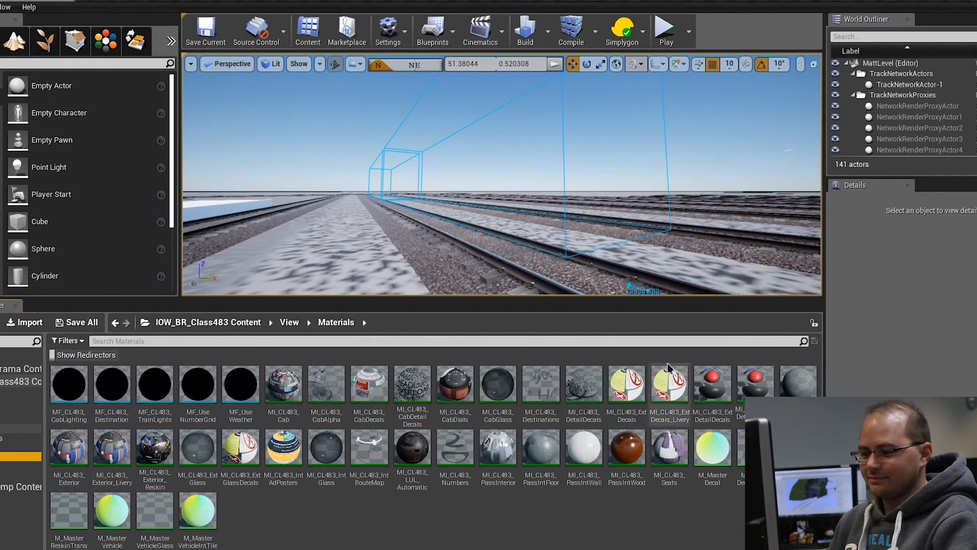
pyautogui.click(20, 474)
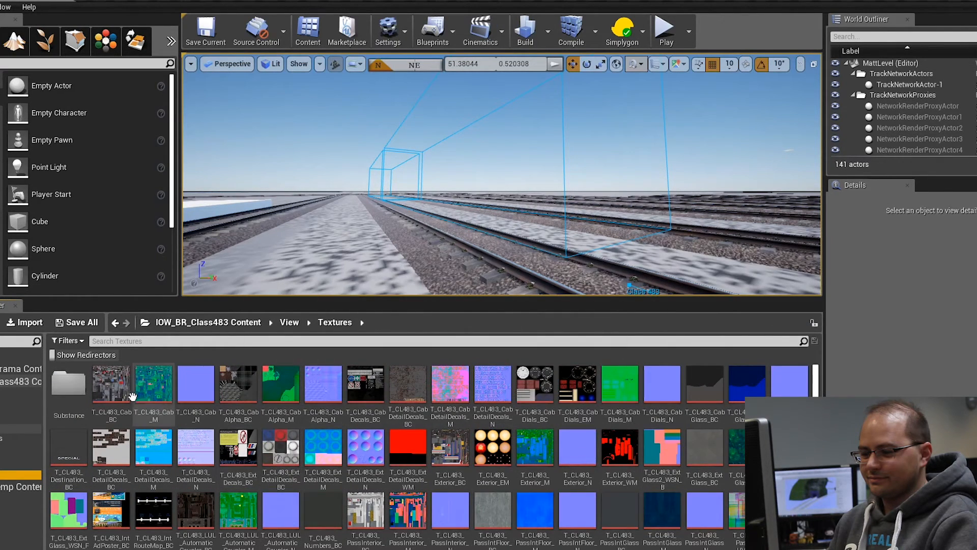
pyautogui.click(111, 392)
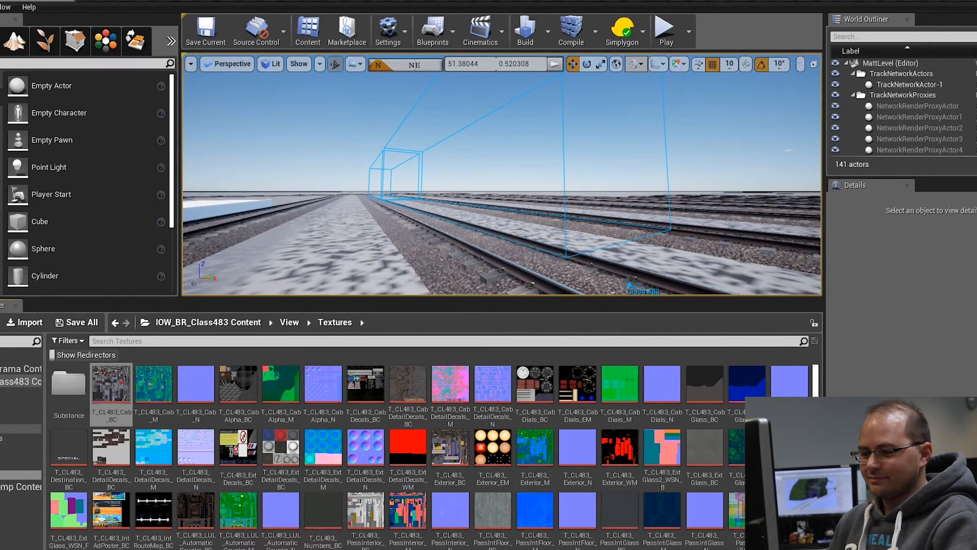
pyautogui.doubleClick(111, 387)
pyautogui.doubleClick(510, 155)
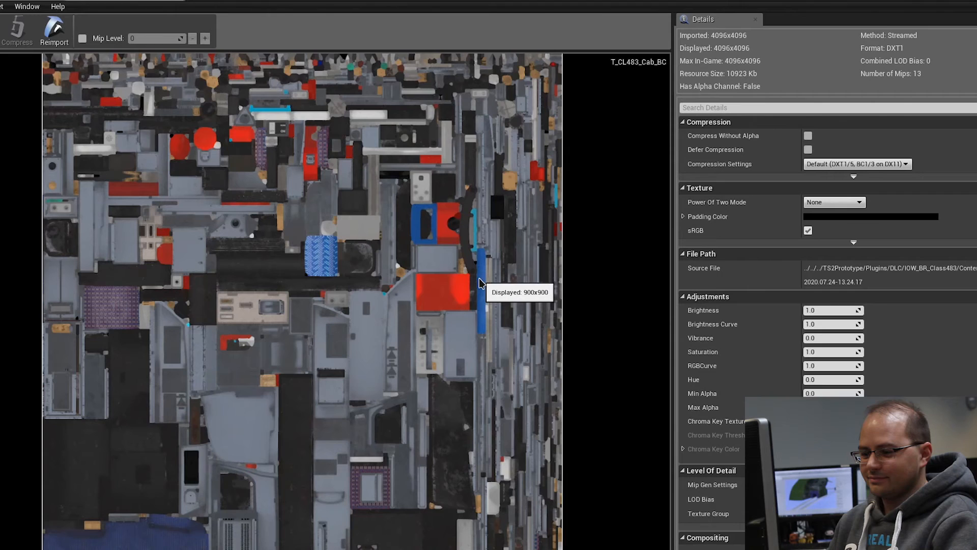
pyautogui.click(173, 2)
pyautogui.click(976, 2)
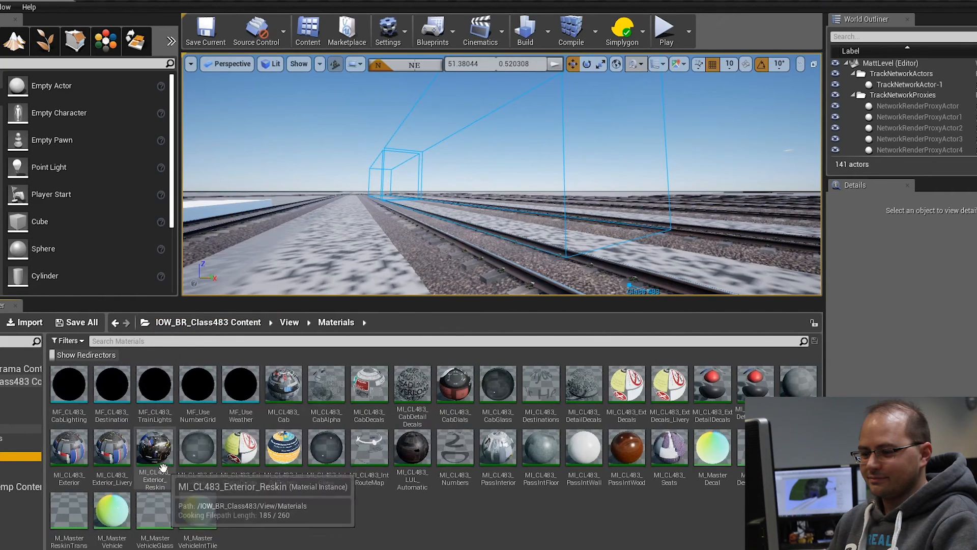
# Step: Open the MI_CL483_Exterior material instance and examine its preview sphere and texture parameters
pyautogui.click(69, 451)
pyautogui.doubleClick(70, 451)
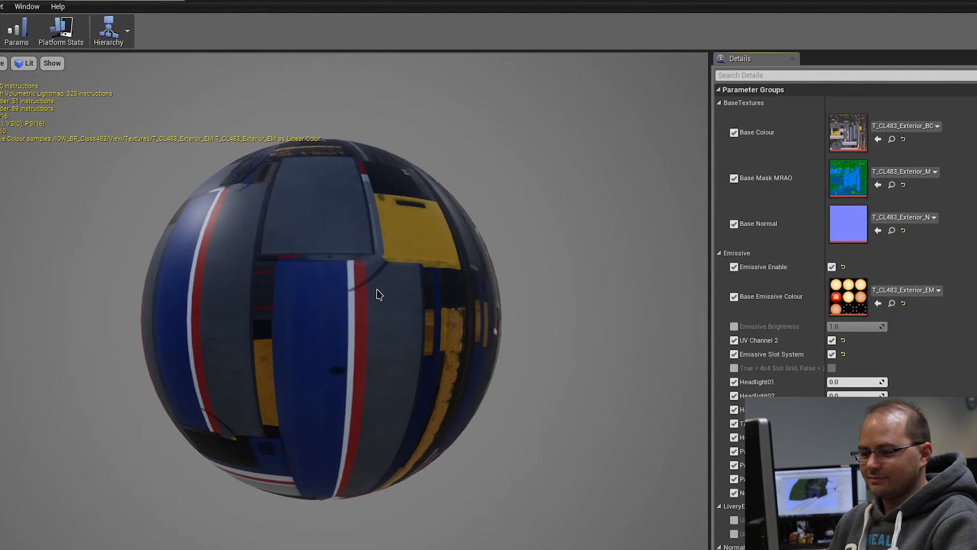
pyautogui.scroll(3, 376, 288)
pyautogui.moveTo(361, 289); pyautogui.dragTo(237, 352)
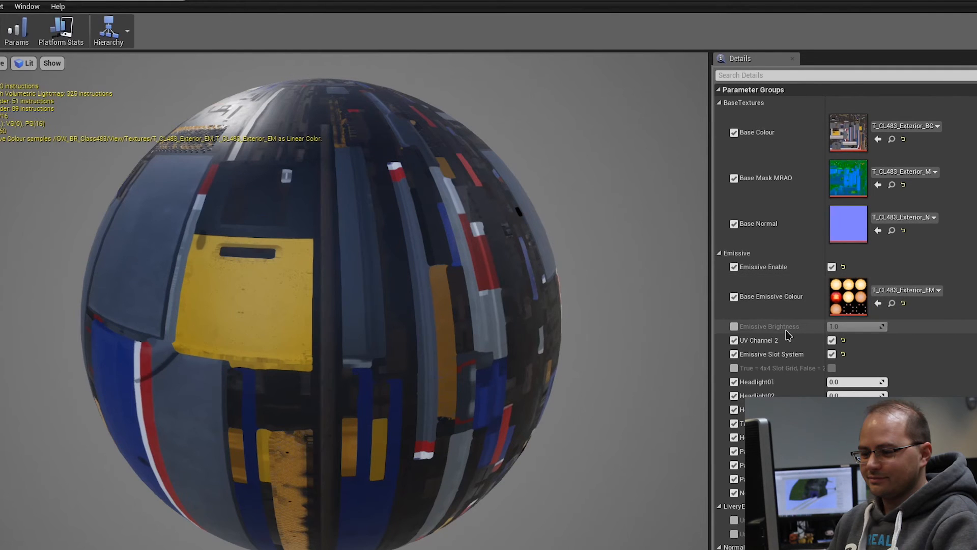
pyautogui.scroll(-1, 789, 335)
pyautogui.moveTo(342, 283); pyautogui.dragTo(387, 239)
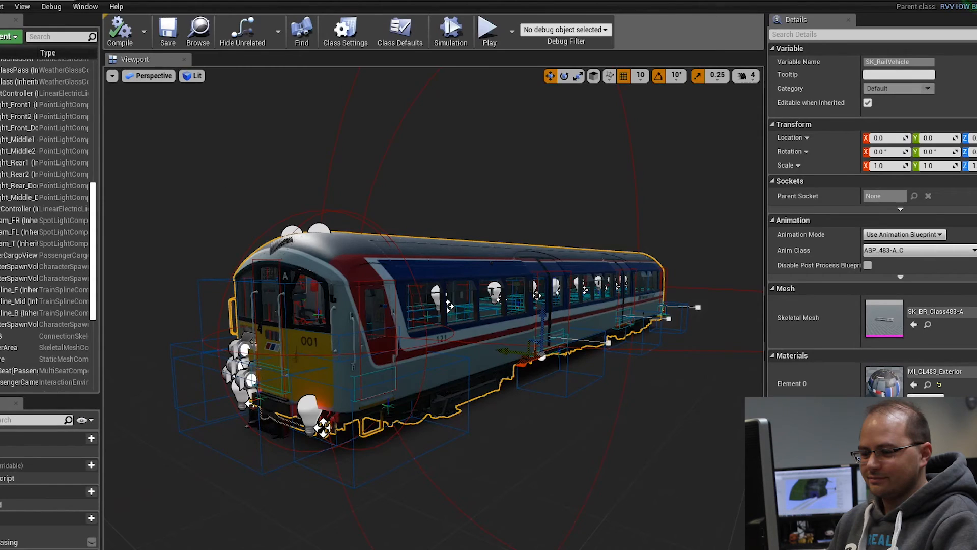
# Step: Review the materials assigned to the SK_BR_Class483-A mesh and examine the roof rivets and cab front up close
pyautogui.scroll(-10, 884, 206)
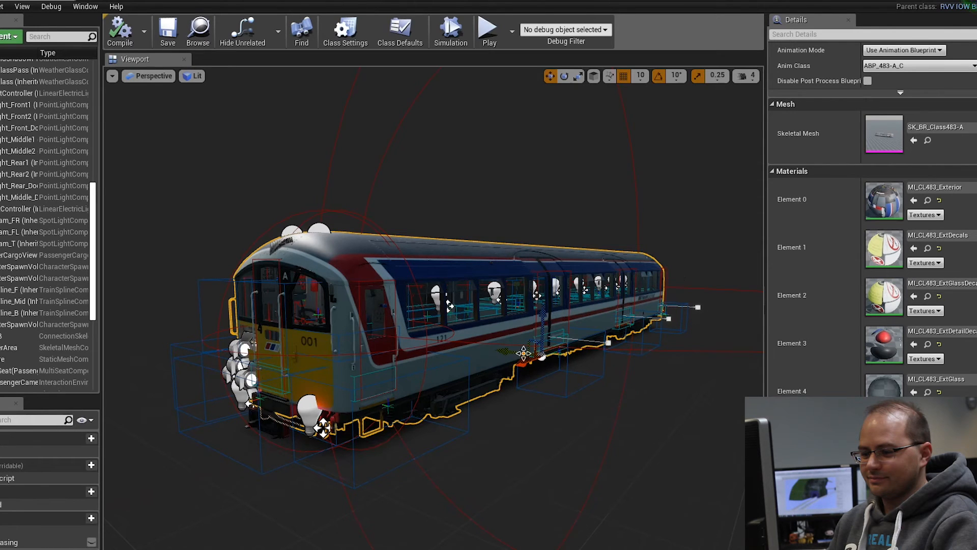
pyautogui.moveTo(495, 286)
pyautogui.mouseDown(button='right')
pyautogui.moveTo(504, 245)
pyautogui.moveTo(502, 274)
pyautogui.mouseUp(button='right')
pyautogui.press('w')
pyautogui.press('s')
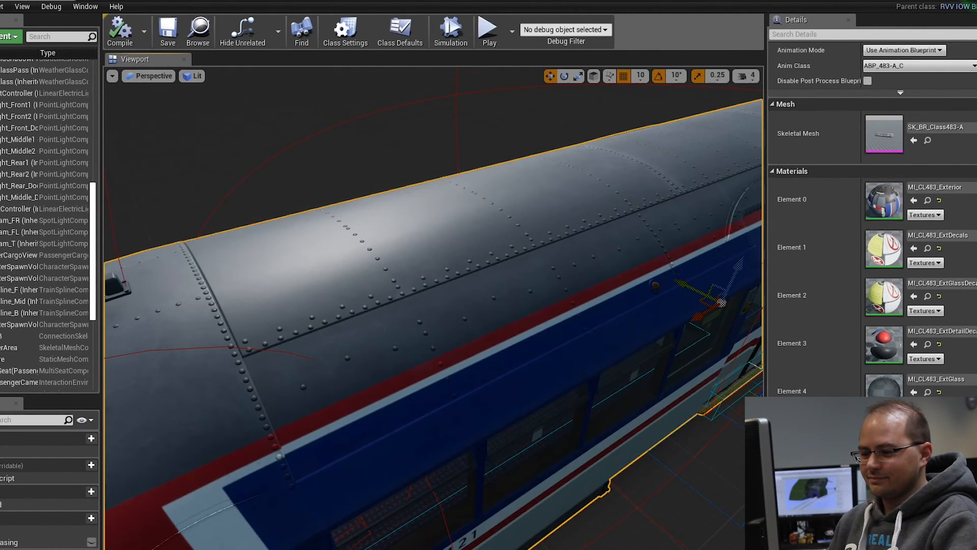
pyautogui.press('s')
pyautogui.moveTo(502, 274); pyautogui.dragTo(444, 272, button='right')
pyautogui.press('w')
pyautogui.press('s')
pyautogui.press('w')
pyautogui.press('s')
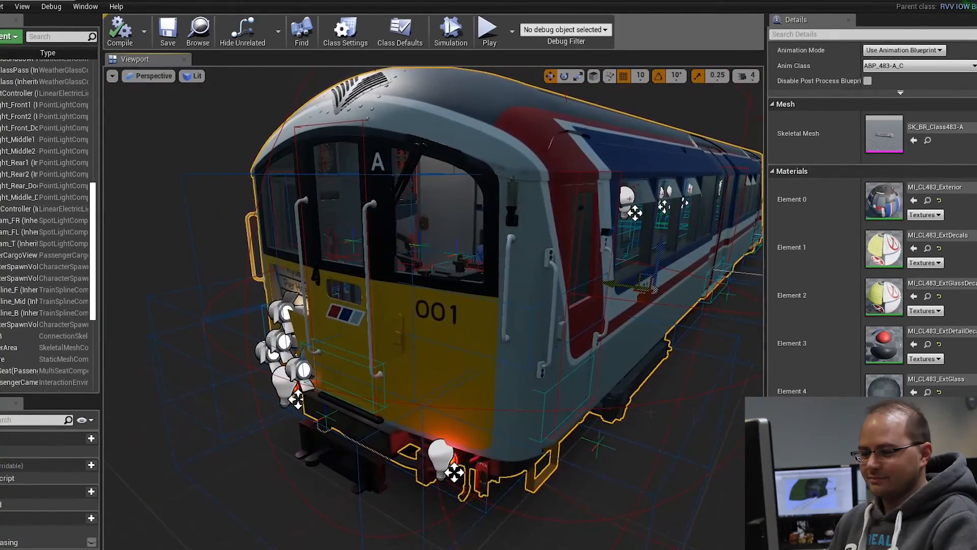
# Step: Check the remaining material elements of the Class 483-A vehicle and look around its bodywork from several angles
pyautogui.scroll(-5, 870, 229)
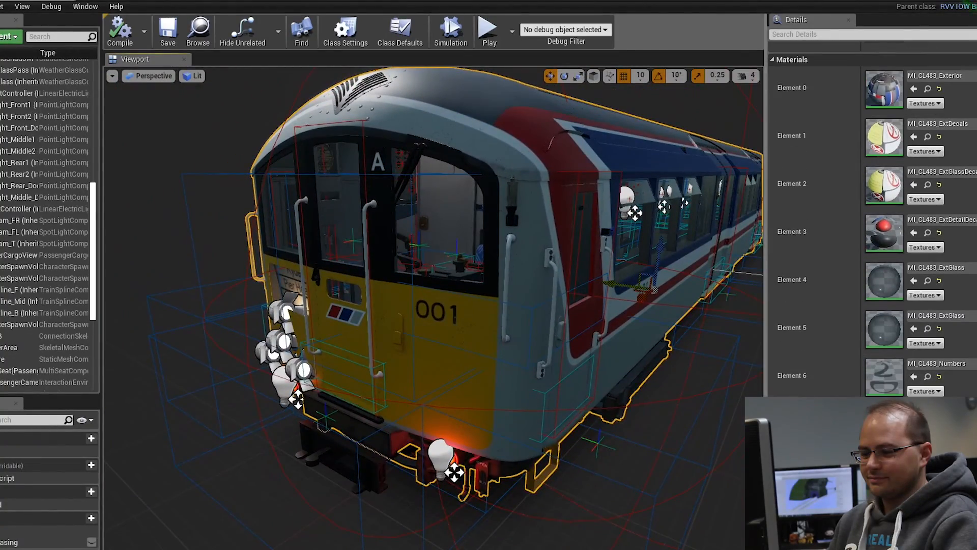
pyautogui.press('a')
pyautogui.moveTo(433, 306); pyautogui.dragTo(514, 315, button='right')
pyautogui.press('d')
pyautogui.press('w')
pyautogui.press('s')
pyautogui.press('a')
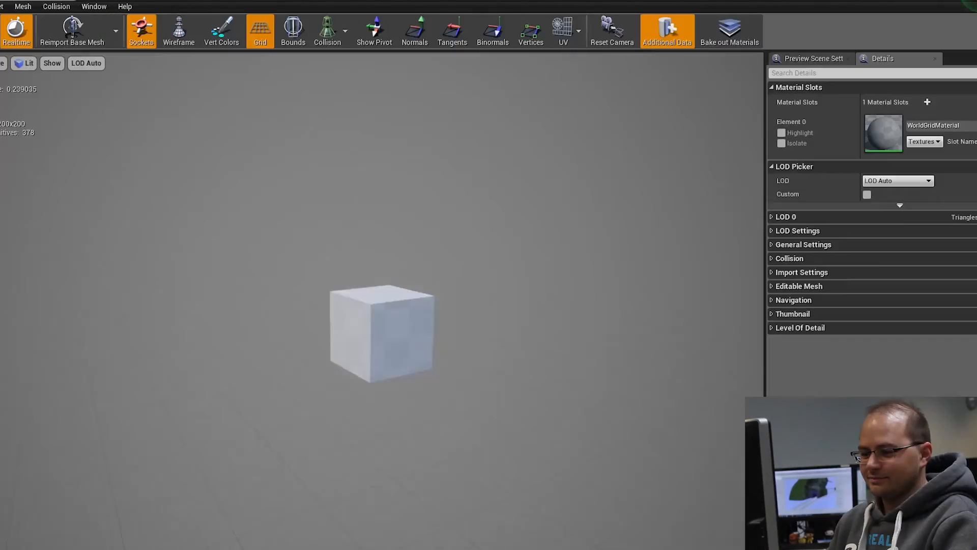
pyautogui.moveTo(407, 305); pyautogui.dragTo(422, 326)
pyautogui.press('w')
pyautogui.moveTo(511, 295)
pyautogui.mouseDown(button='right')
pyautogui.moveTo(520, 307)
pyautogui.moveTo(512, 295)
pyautogui.mouseUp(button='right')
pyautogui.press('s')
pyautogui.press('w')
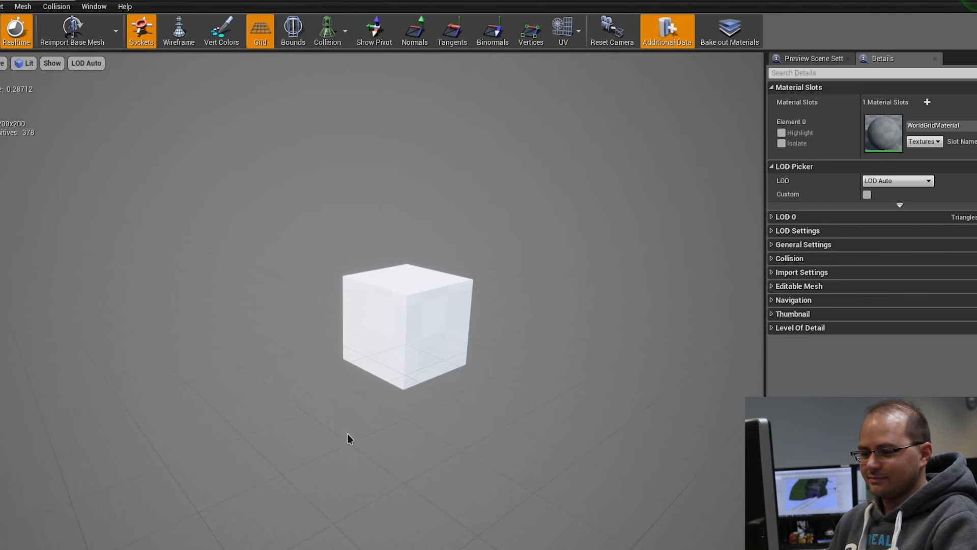
# Step: Display the collision shapes of the Class483-D collision mesh and examine the vehicle's wireframe from both directions
pyautogui.click(327, 31)
pyautogui.click(341, 67)
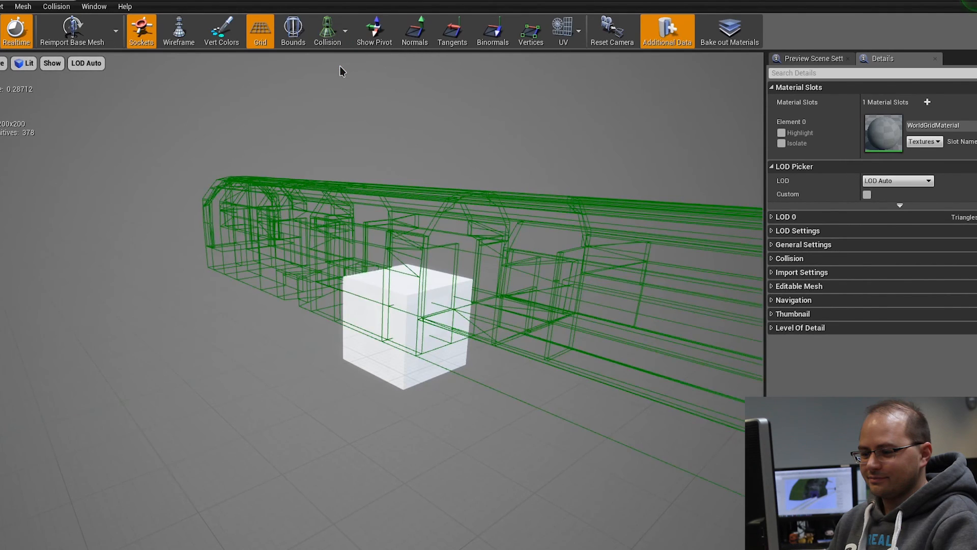
pyautogui.moveTo(445, 251); pyautogui.dragTo(311, 254, button='right')
pyautogui.press('d')
pyautogui.keyDown('alt'); pyautogui.moveTo(311, 254); pyautogui.dragTo(575, 277); pyautogui.keyUp('alt')
pyautogui.moveTo(478, 277); pyautogui.dragTo(203, 316, button='right')
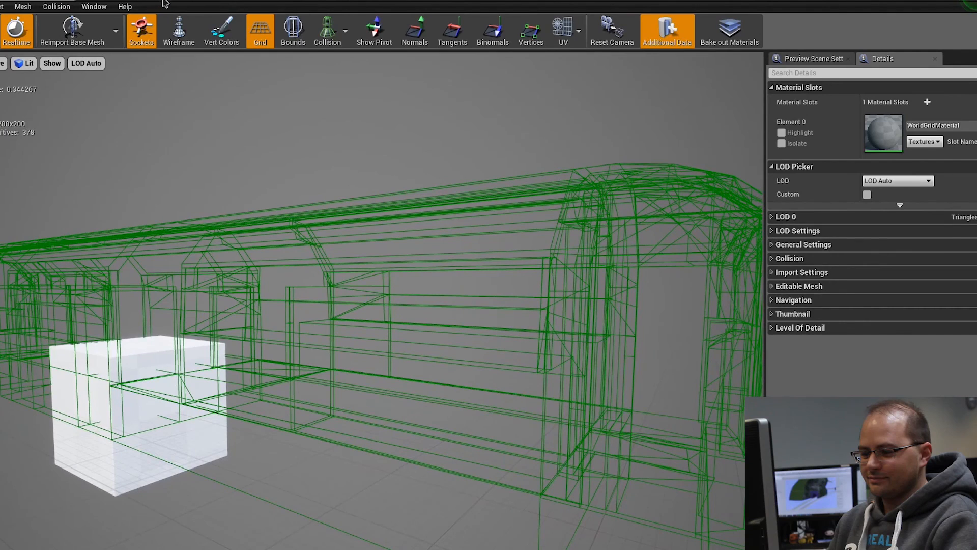
pyautogui.moveTo(163, 1); pyautogui.dragTo(277, 28)
# Step: Open the RVV_IOW_BR_Class483 blueprint from the View folder and examine its Collision component and the vehicle's underframe
pyautogui.click(6, 428)
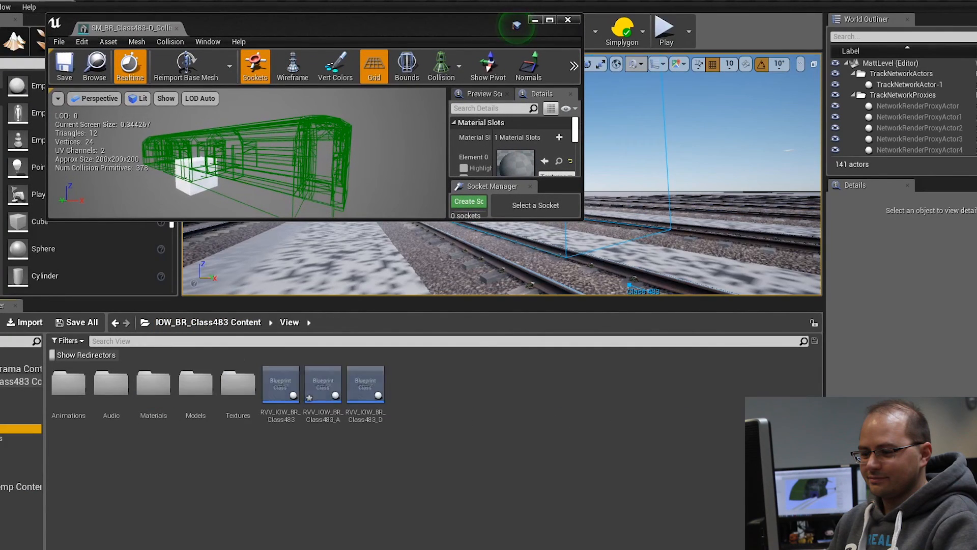
pyautogui.doubleClick(296, 388)
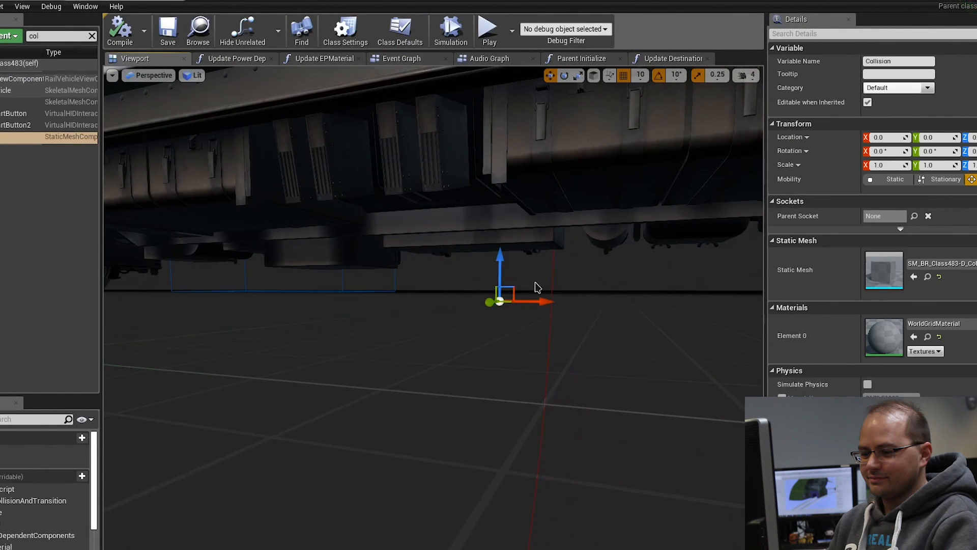
pyautogui.moveTo(533, 273); pyautogui.dragTo(458, 320, button='right')
pyautogui.press('s')
pyautogui.press('d')
pyautogui.moveTo(544, 191); pyautogui.dragTo(562, 189, button='right')
pyautogui.press('a')
pyautogui.press('a')
pyautogui.moveTo(535, 295); pyautogui.dragTo(525, 294, button='right')
pyautogui.press('s')
# Step: Return to the in-game view of the assembled train and examine its side and closed yellow front
pyautogui.click(21, 1)
pyautogui.press('s')
pyautogui.moveTo(450, 311)
pyautogui.mouseDown(button='right')
pyautogui.moveTo(424, 309)
pyautogui.moveTo(452, 308)
pyautogui.mouseUp(button='right')
pyautogui.press('w')
pyautogui.moveTo(512, 247); pyautogui.dragTo(513, 246, button='right')
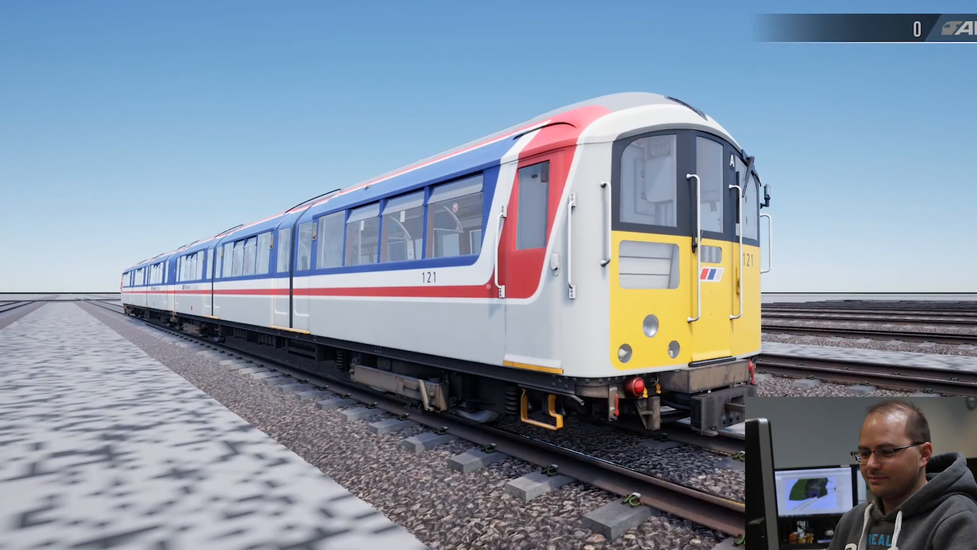